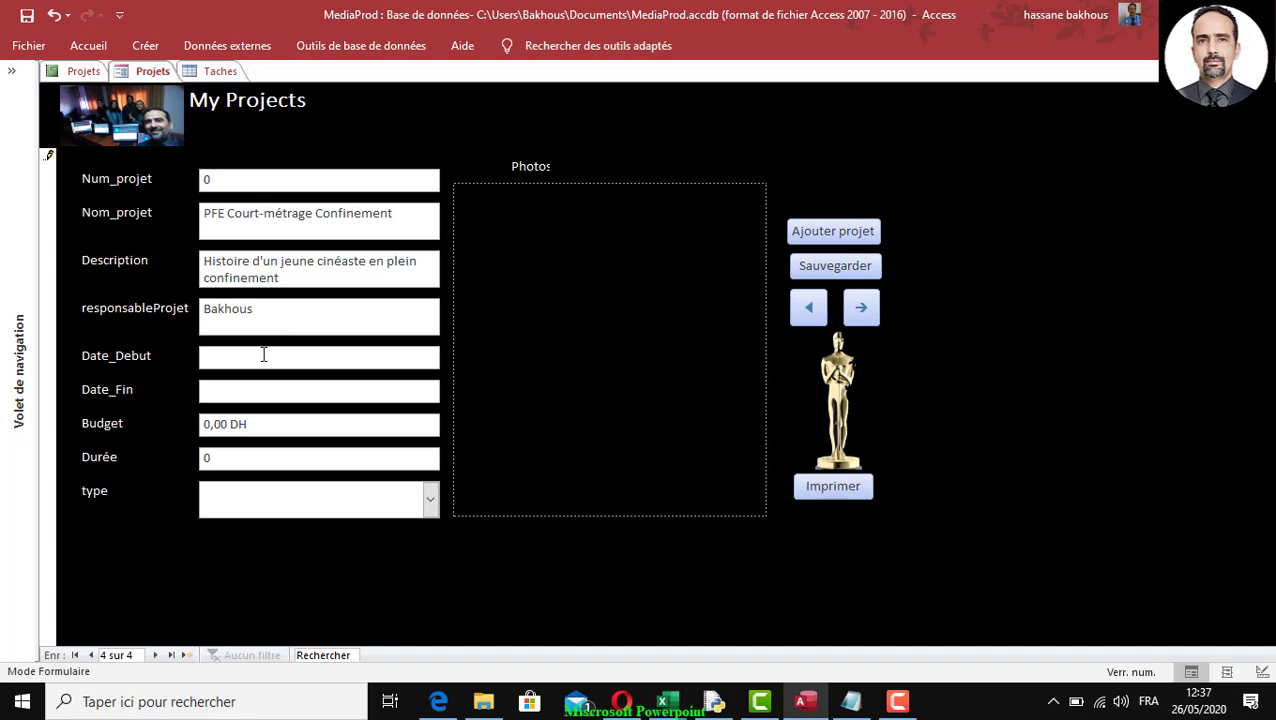
# Step: Set the project's Date_Debut to 01/05/2020 with the date picker
pyautogui.click(258, 357)
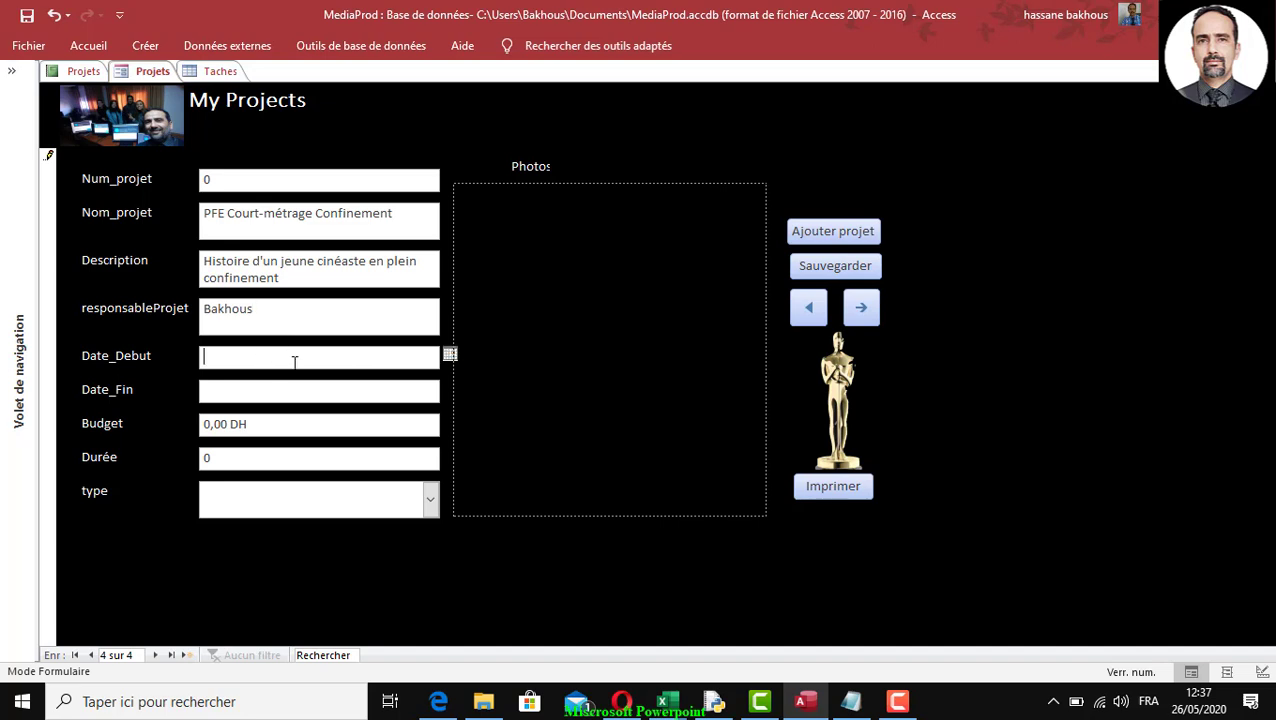
pyautogui.click(450, 355)
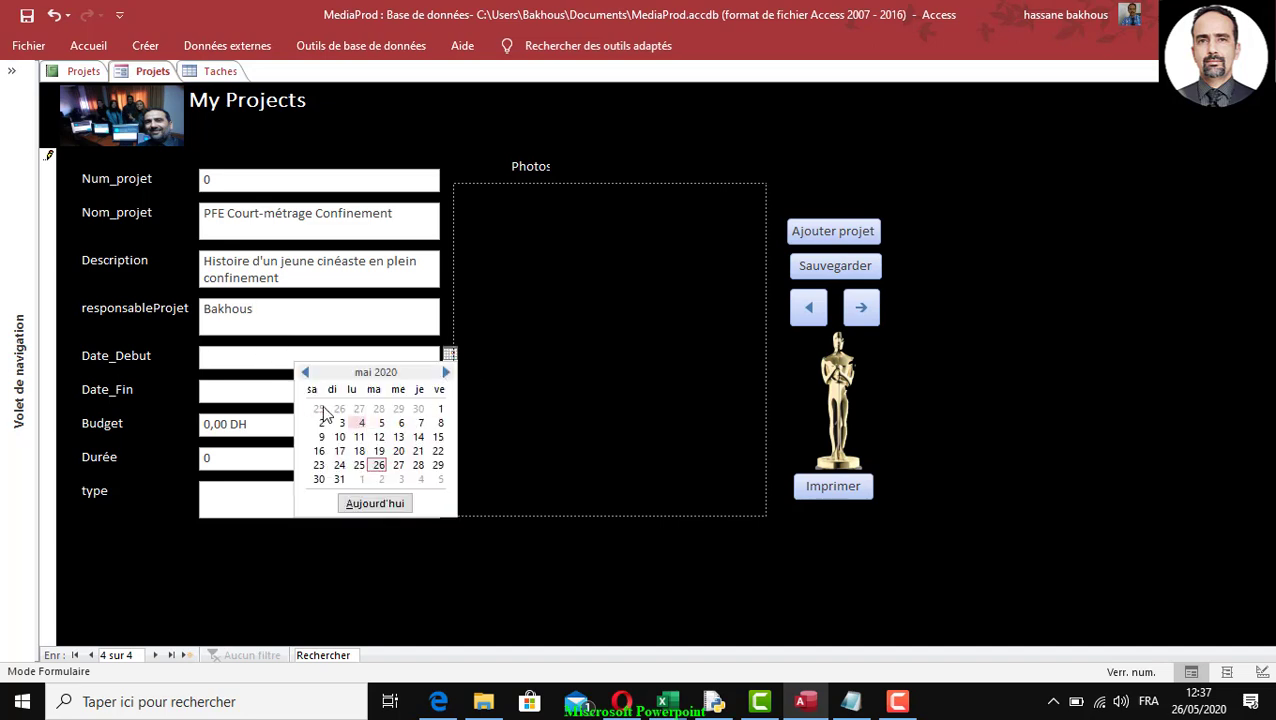
pyautogui.click(306, 373)
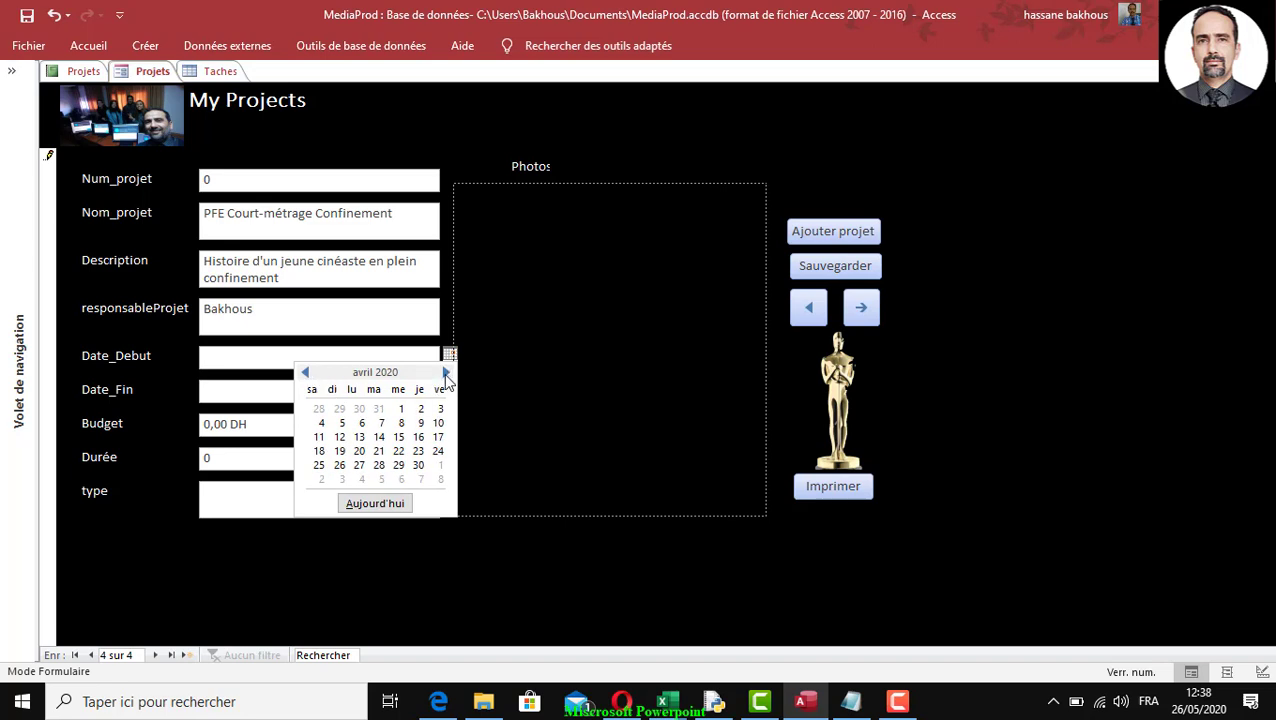
pyautogui.click(446, 372)
pyautogui.click(439, 410)
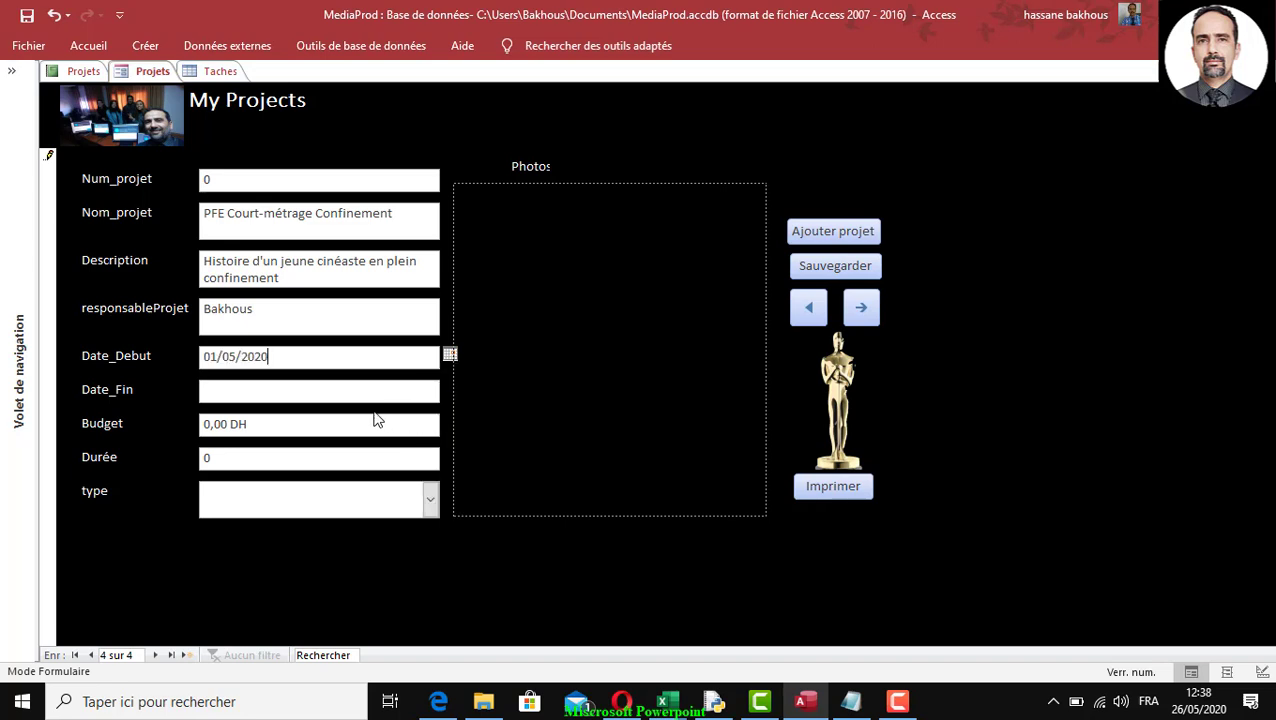
# Step: Set the project's Date_Fin to 01/07/2020 with the date picker
pyautogui.click(258, 388)
pyautogui.click(450, 388)
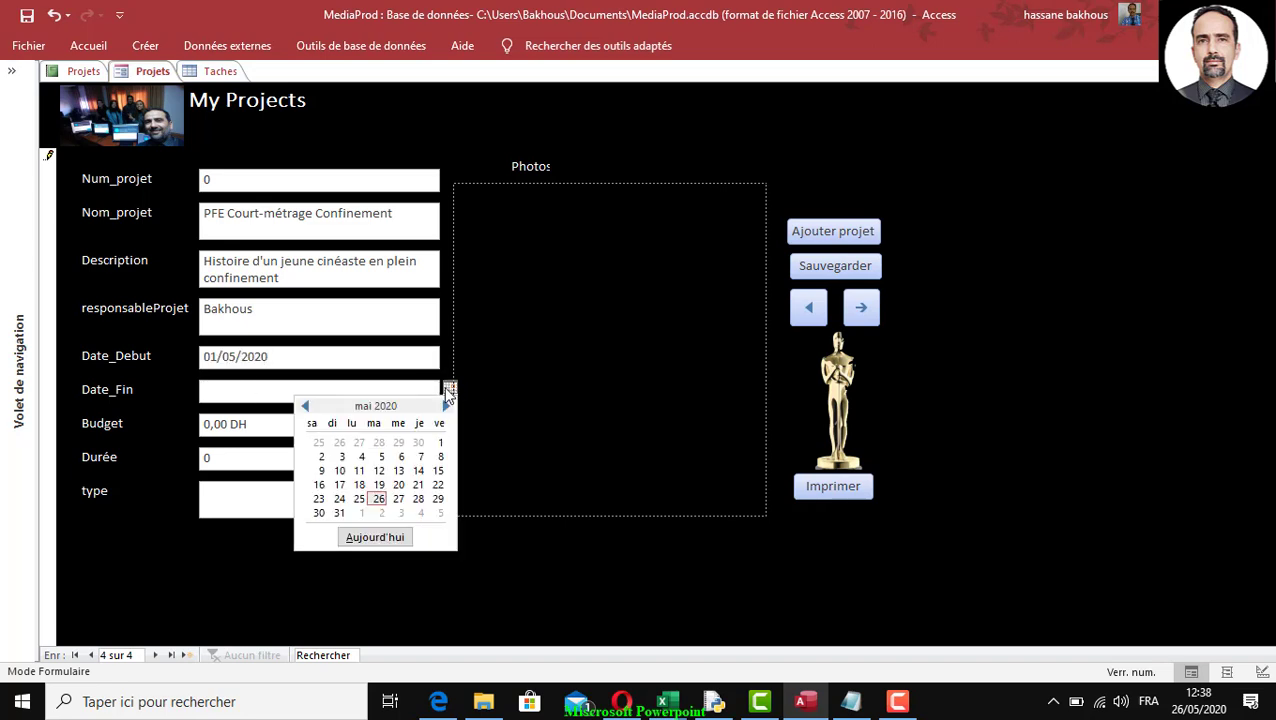
pyautogui.click(446, 406)
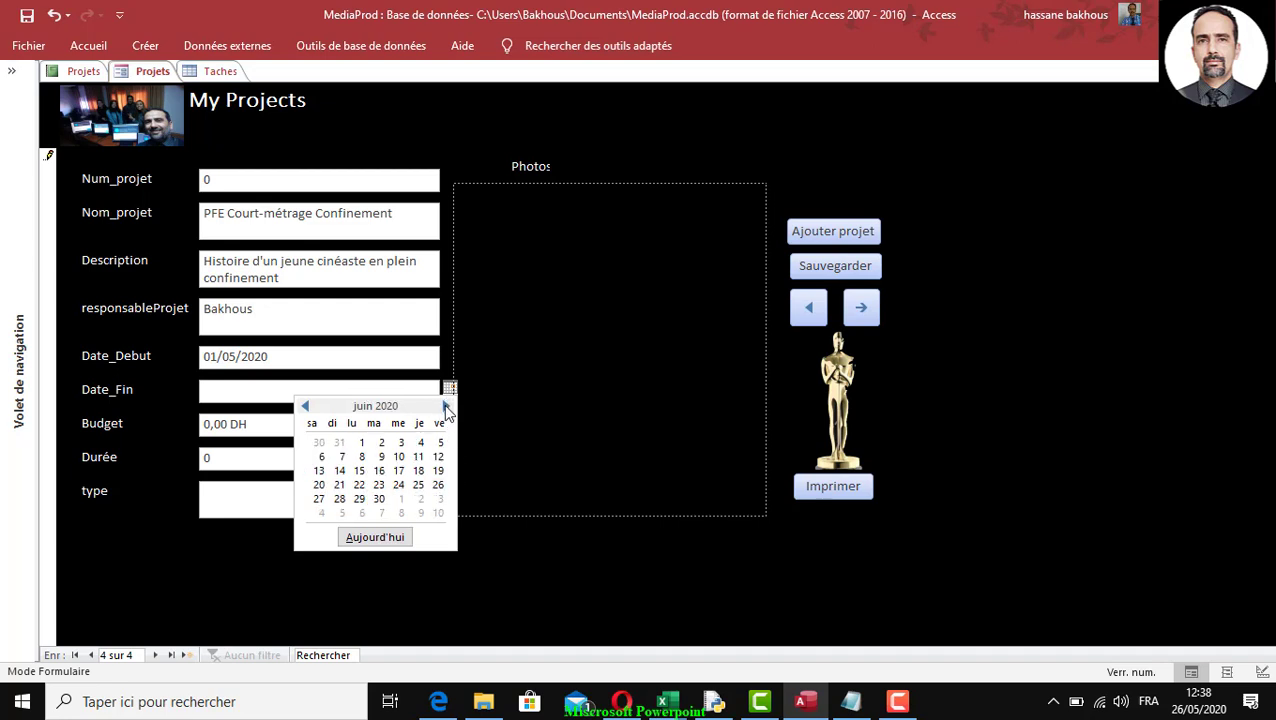
pyautogui.click(446, 406)
pyautogui.click(400, 443)
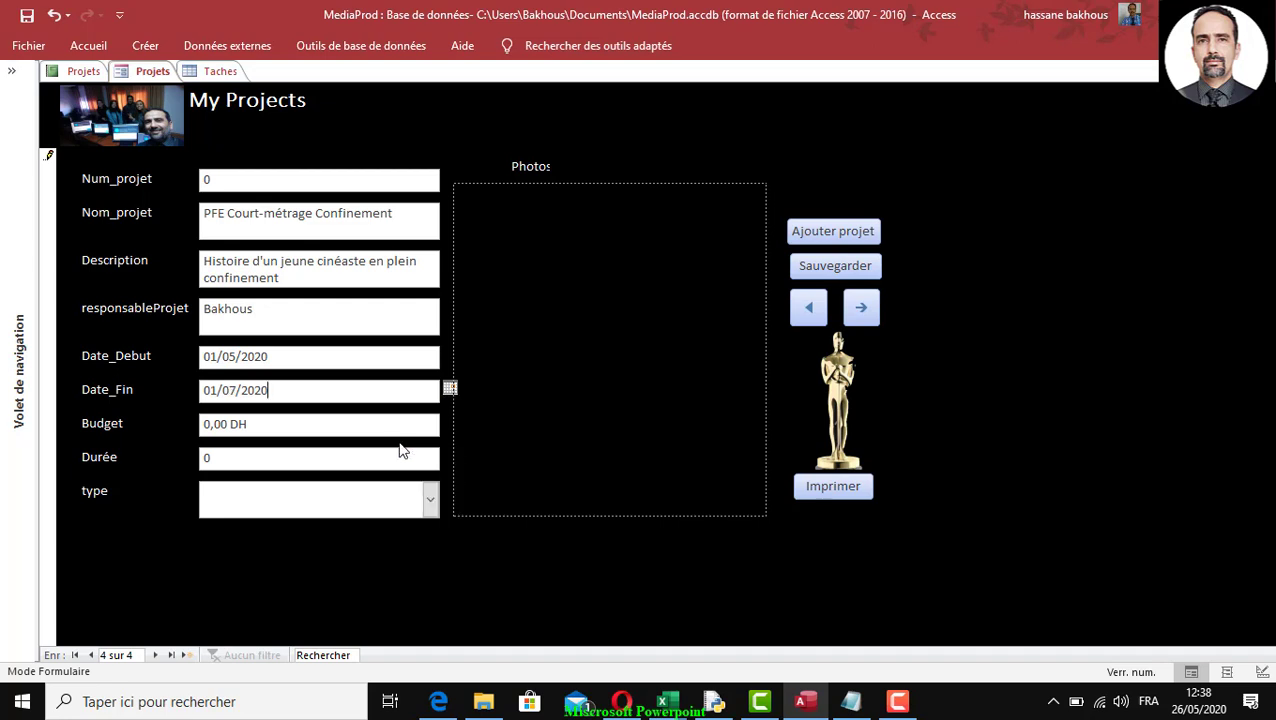
# Step: Set the project's Budget to 10.000 DH and its Durée to 60
pyautogui.click(245, 425)
pyautogui.moveTo(256, 424); pyautogui.dragTo(205, 424)
pyautogui.write('10.000')
pyautogui.moveTo(222, 458); pyautogui.dragTo(205, 458)
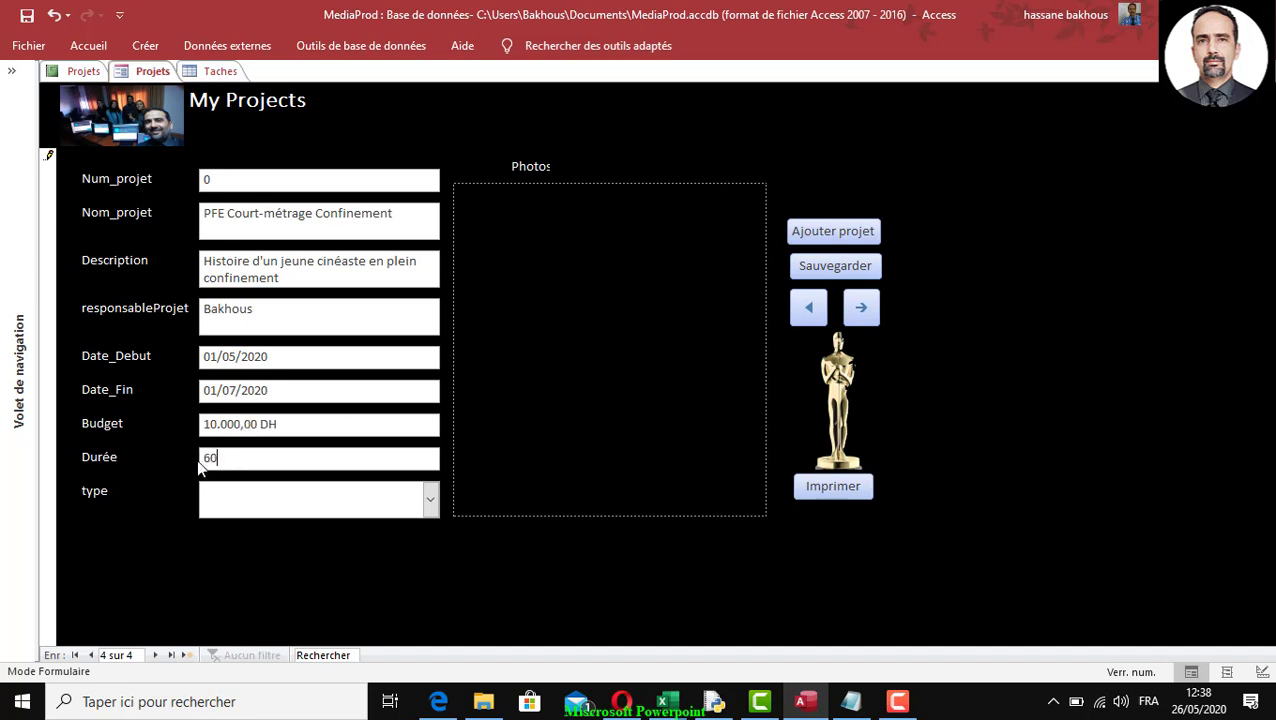
# Step: Set the project's type to Court-métrage
pyautogui.click(429, 499)
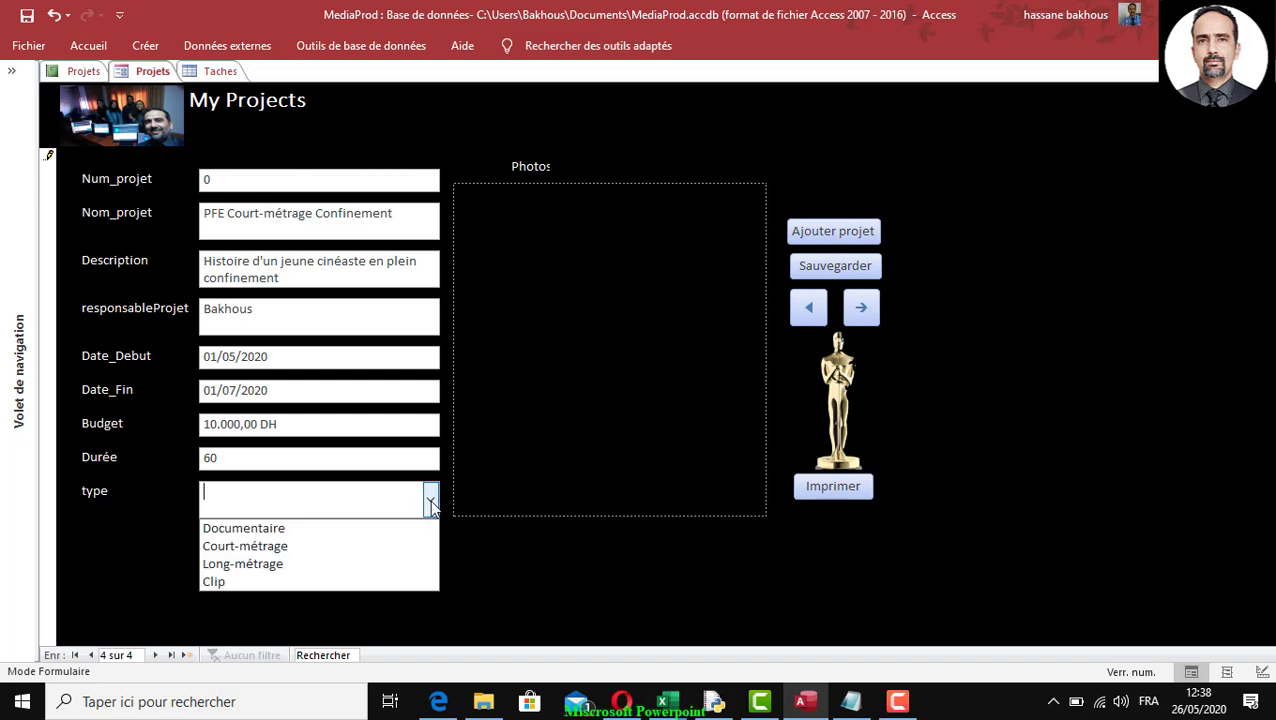
pyautogui.click(265, 546)
pyautogui.click(305, 458)
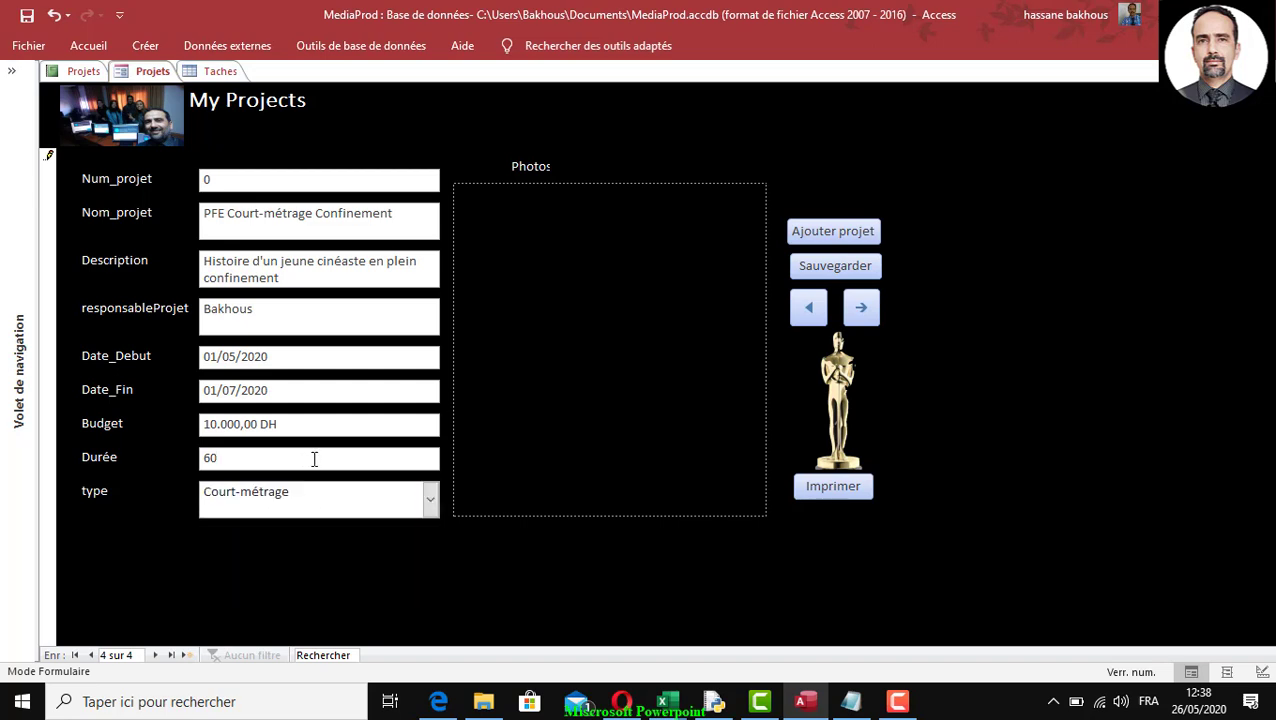
# Step: Attach movieProject.jpg from the projets folder as the project's photo and save the record
pyautogui.click(578, 237)
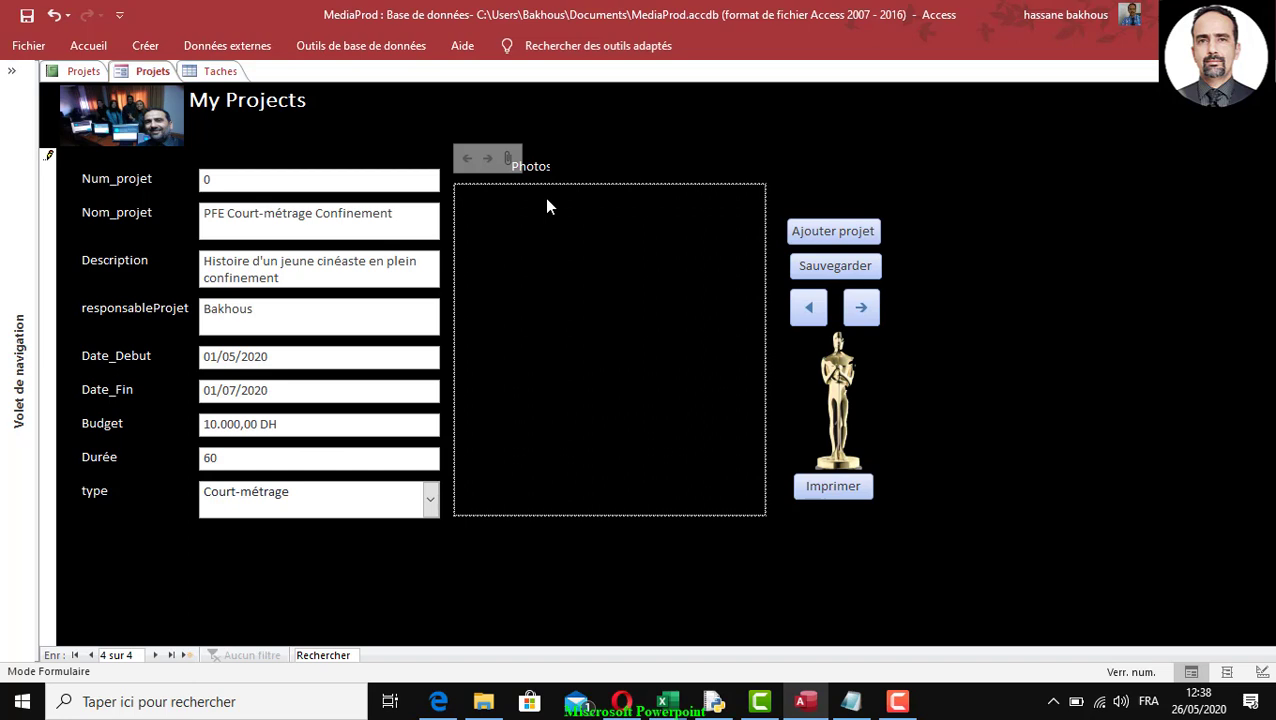
pyautogui.click(509, 161)
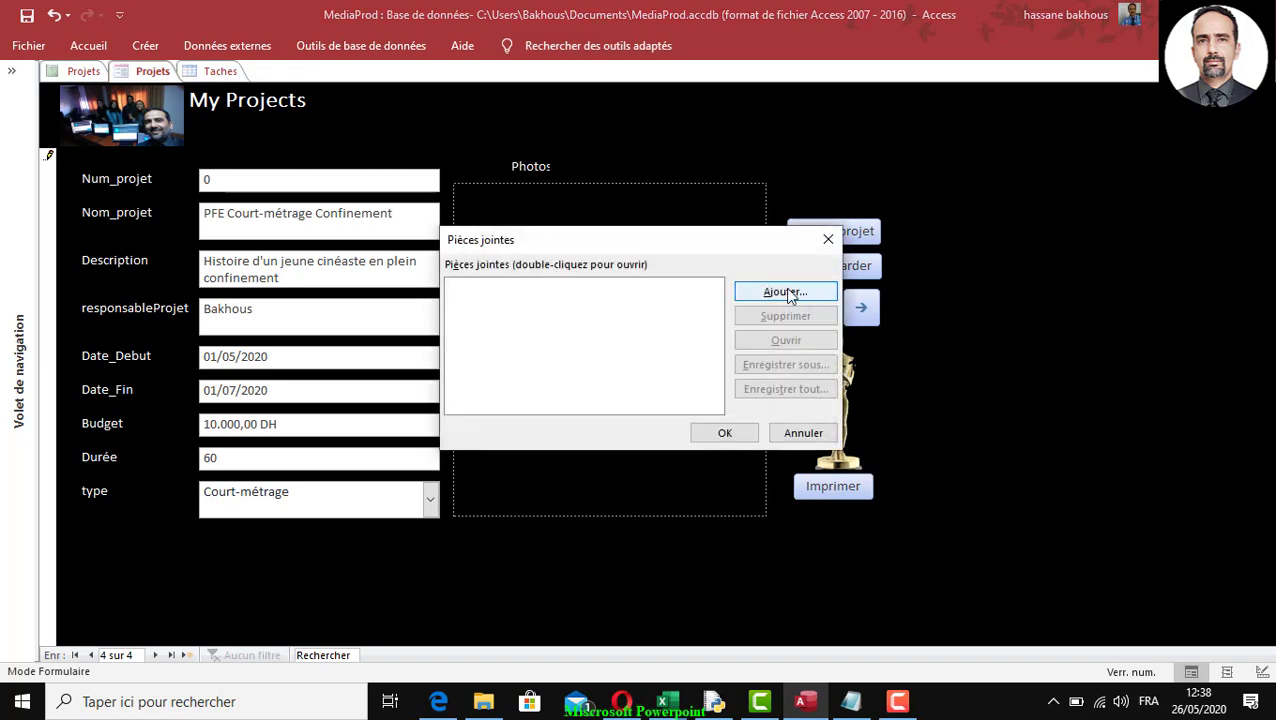
pyautogui.click(779, 291)
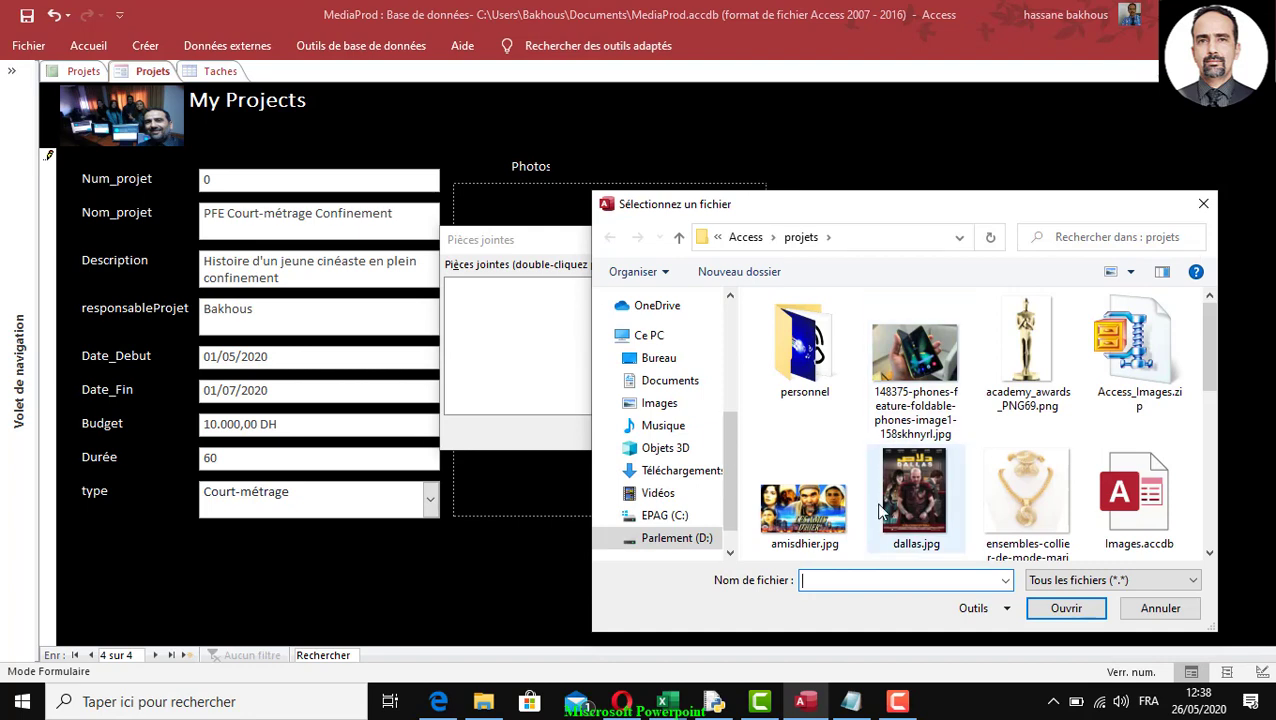
pyautogui.scroll(-1, 1001, 497)
pyautogui.scroll(-2, 1001, 497)
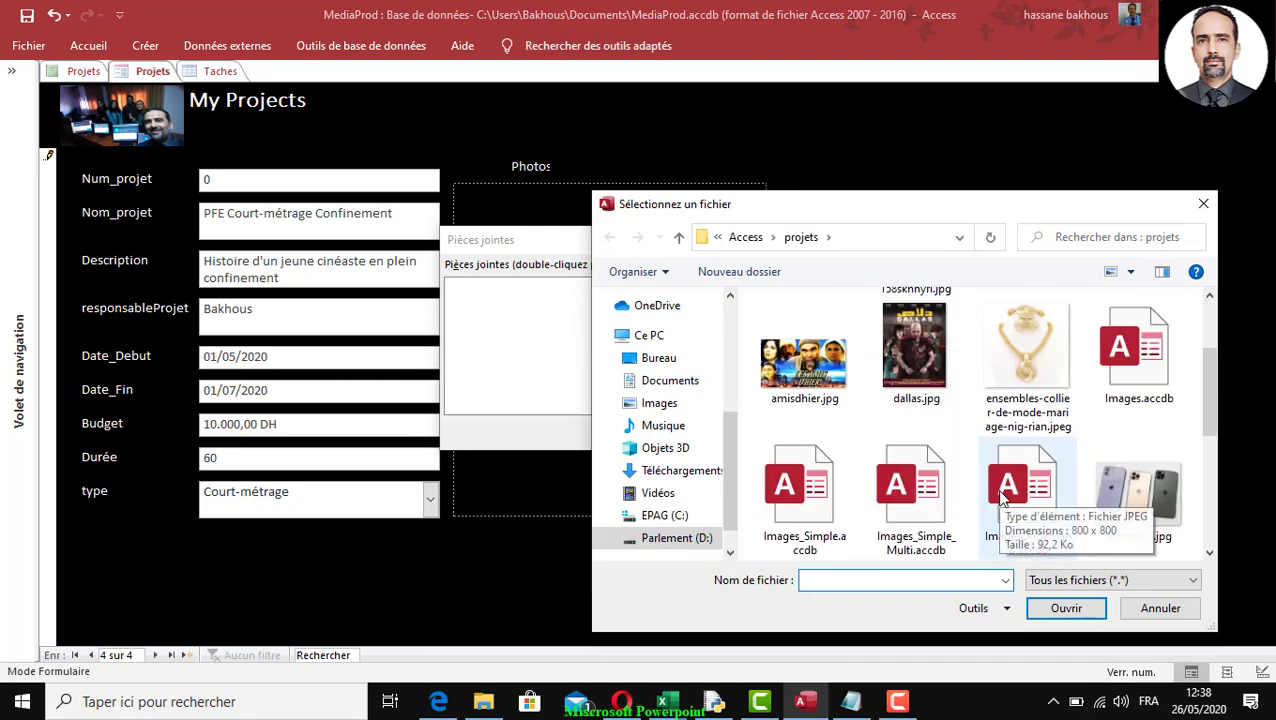
pyautogui.scroll(-3, 1001, 497)
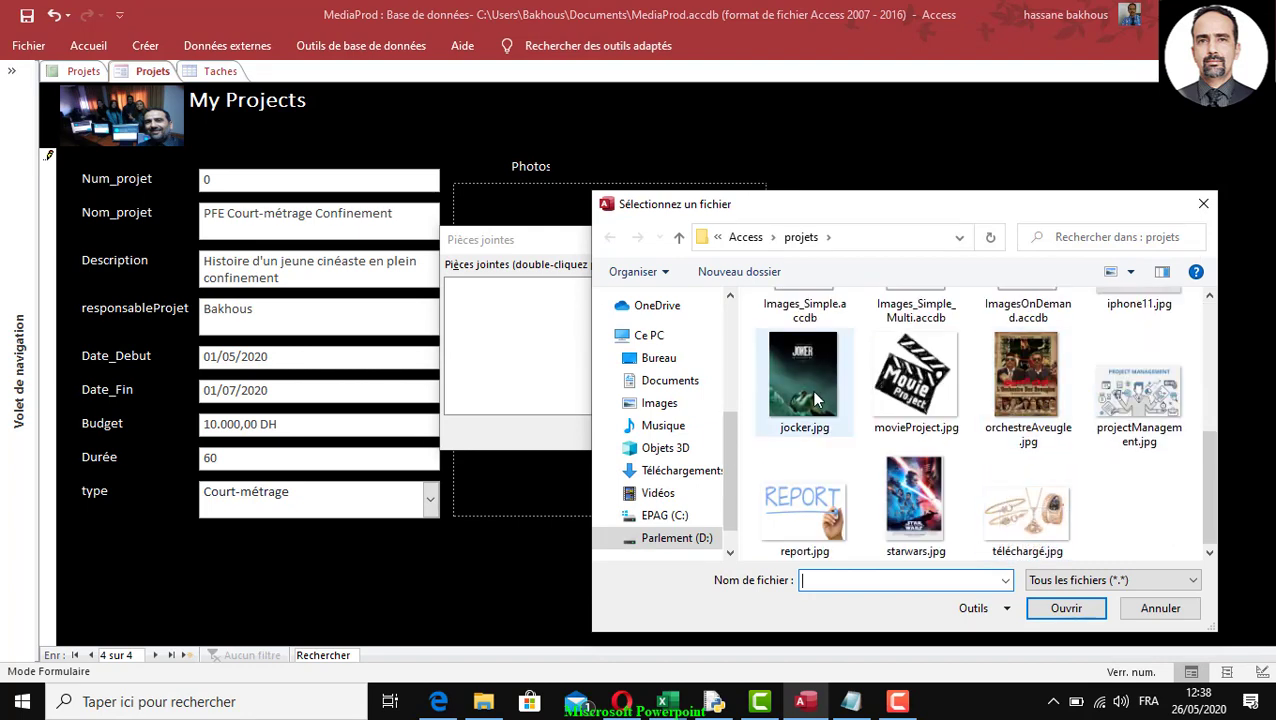
pyautogui.click(925, 515)
pyautogui.click(916, 385)
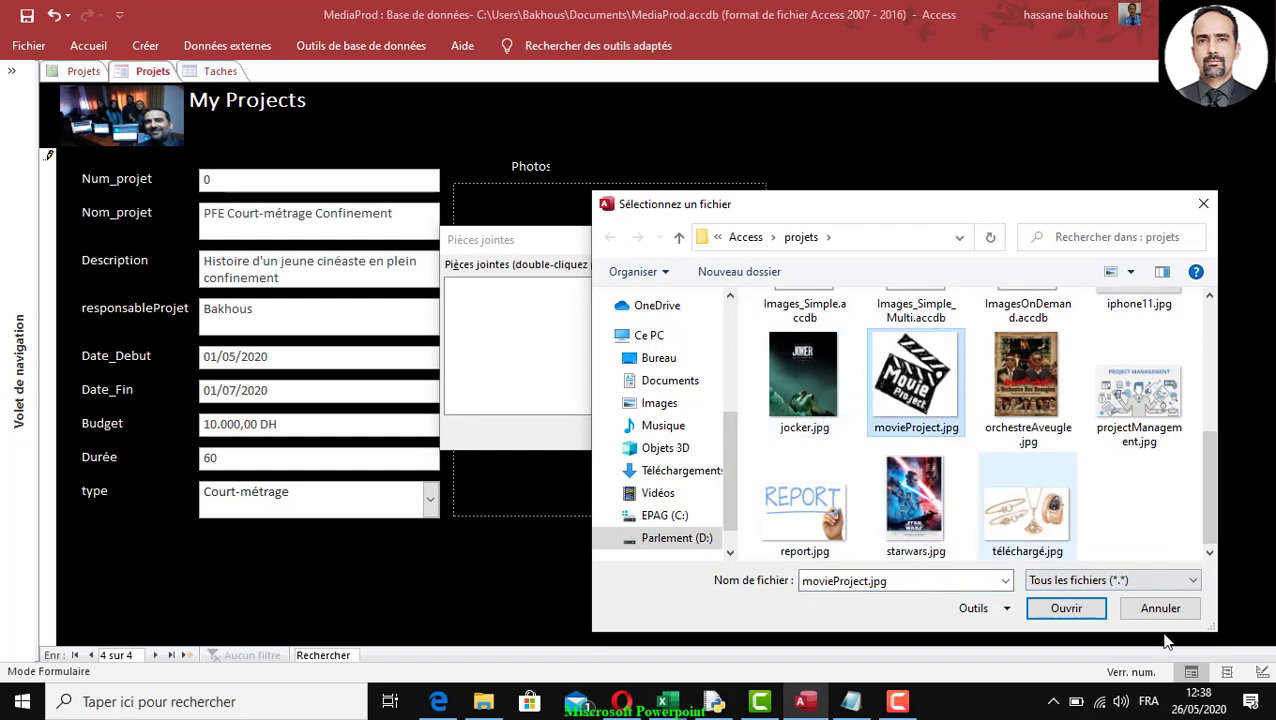
pyautogui.click(1090, 613)
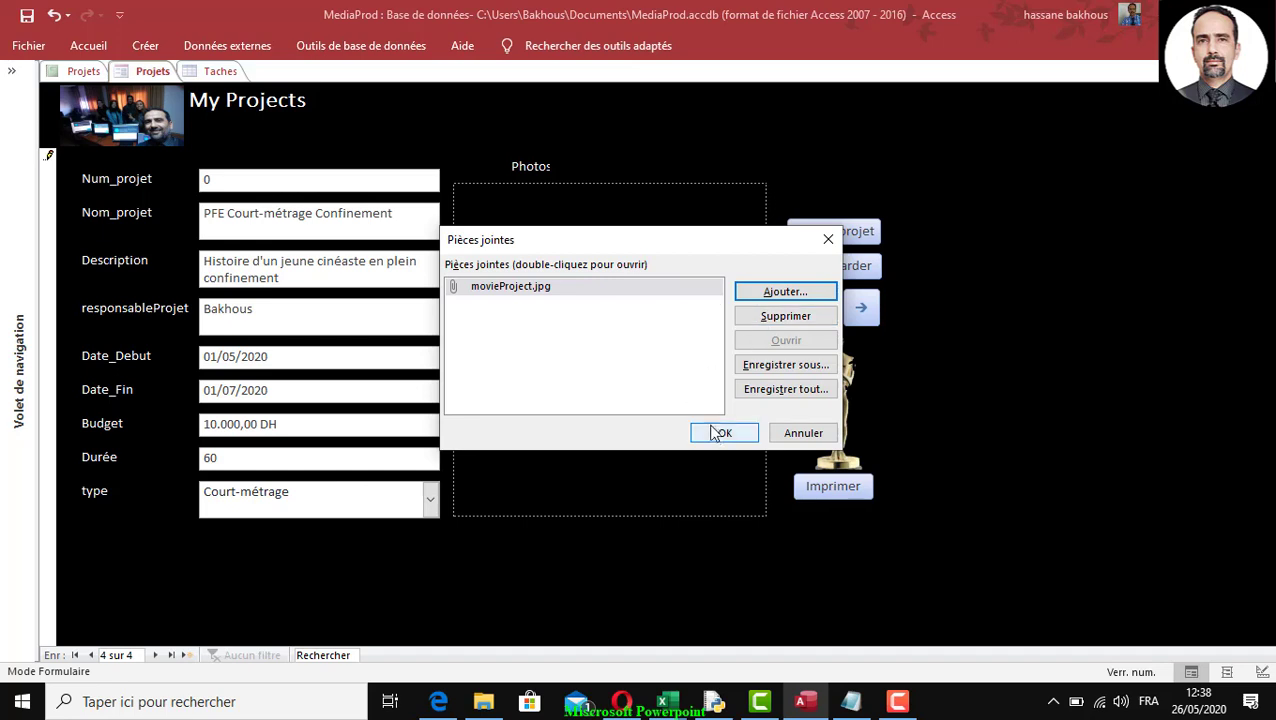
pyautogui.click(722, 432)
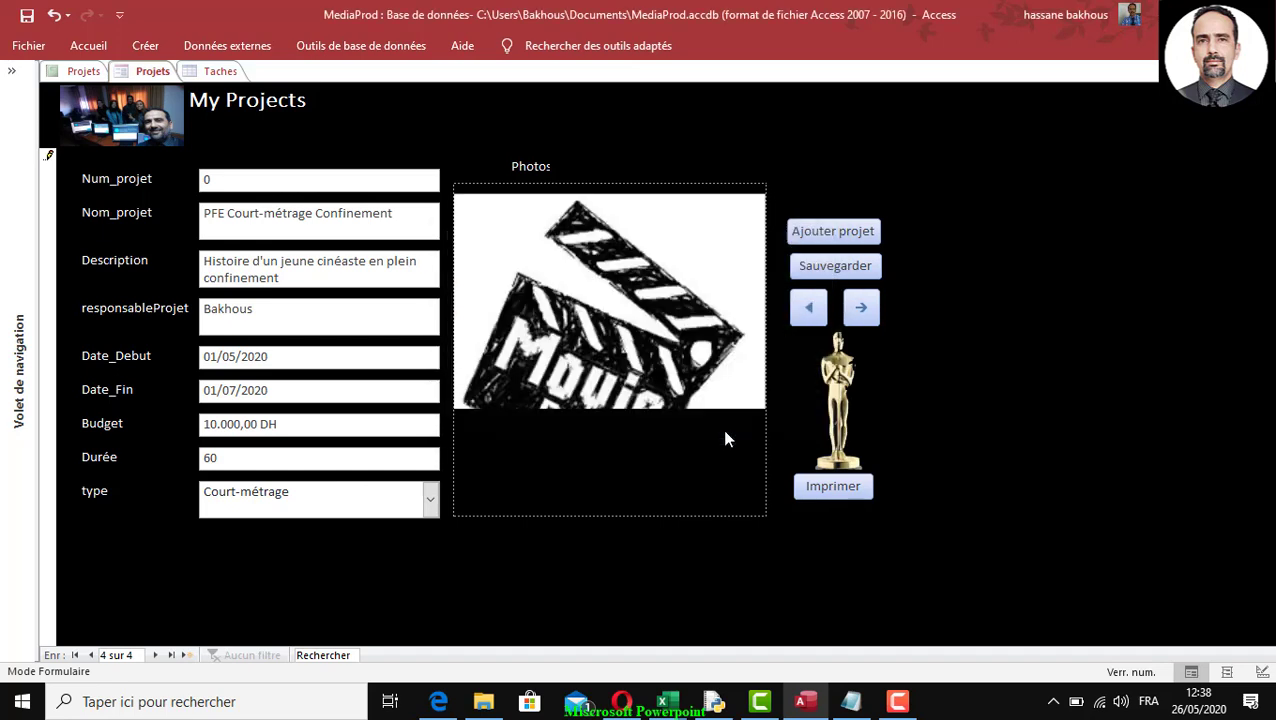
pyautogui.click(866, 267)
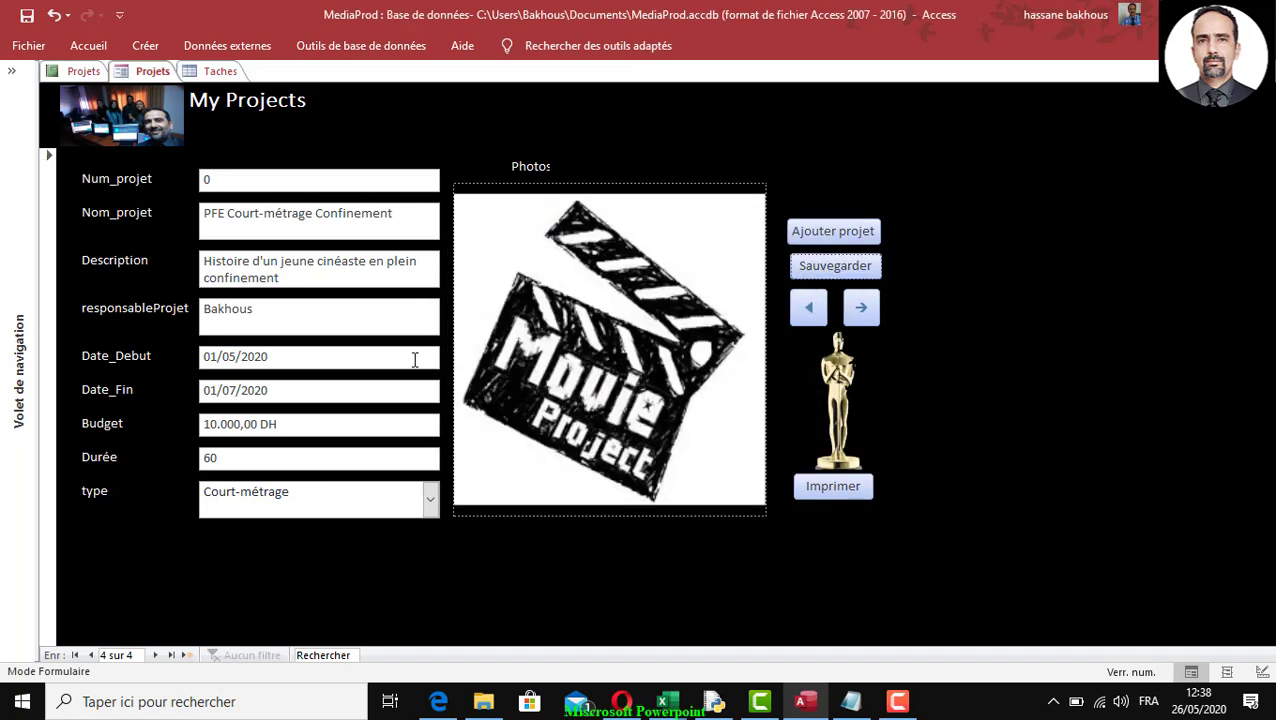
# Step: Switch to the task list in Notepad and insert a blank line above the Production heading
pyautogui.click(851, 703)
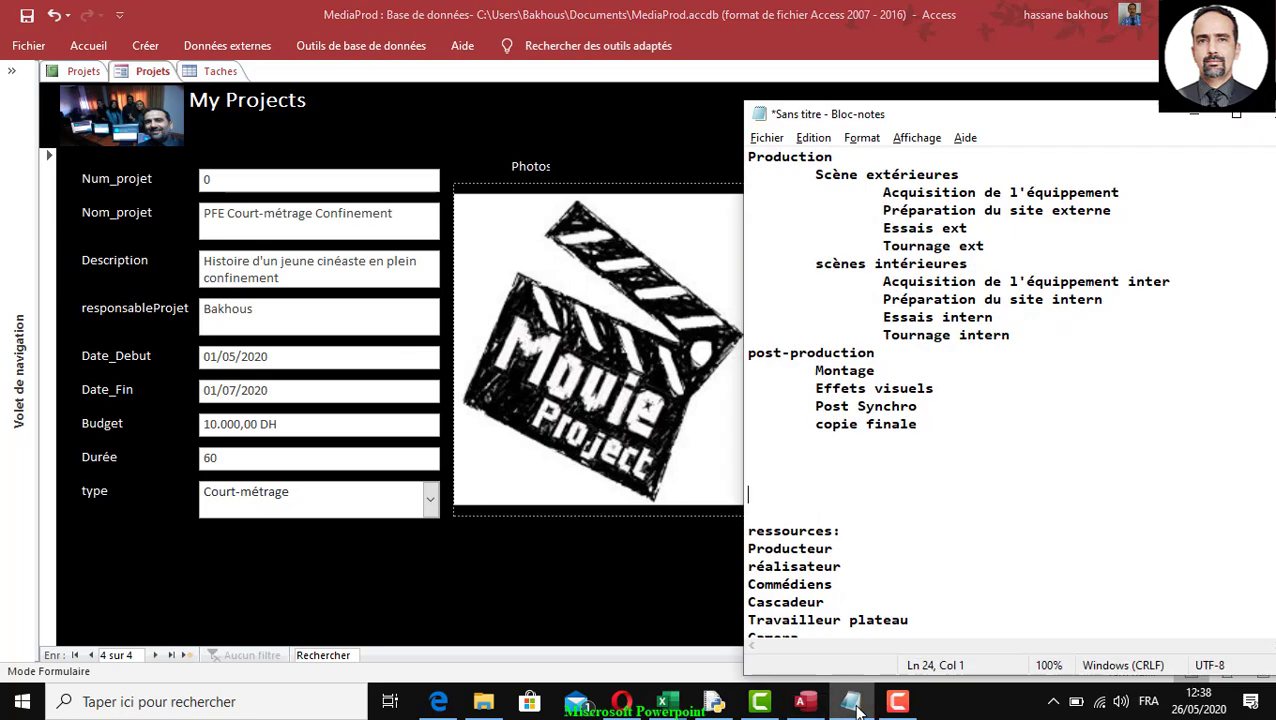
pyautogui.moveTo(1042, 116); pyautogui.dragTo(867, 89)
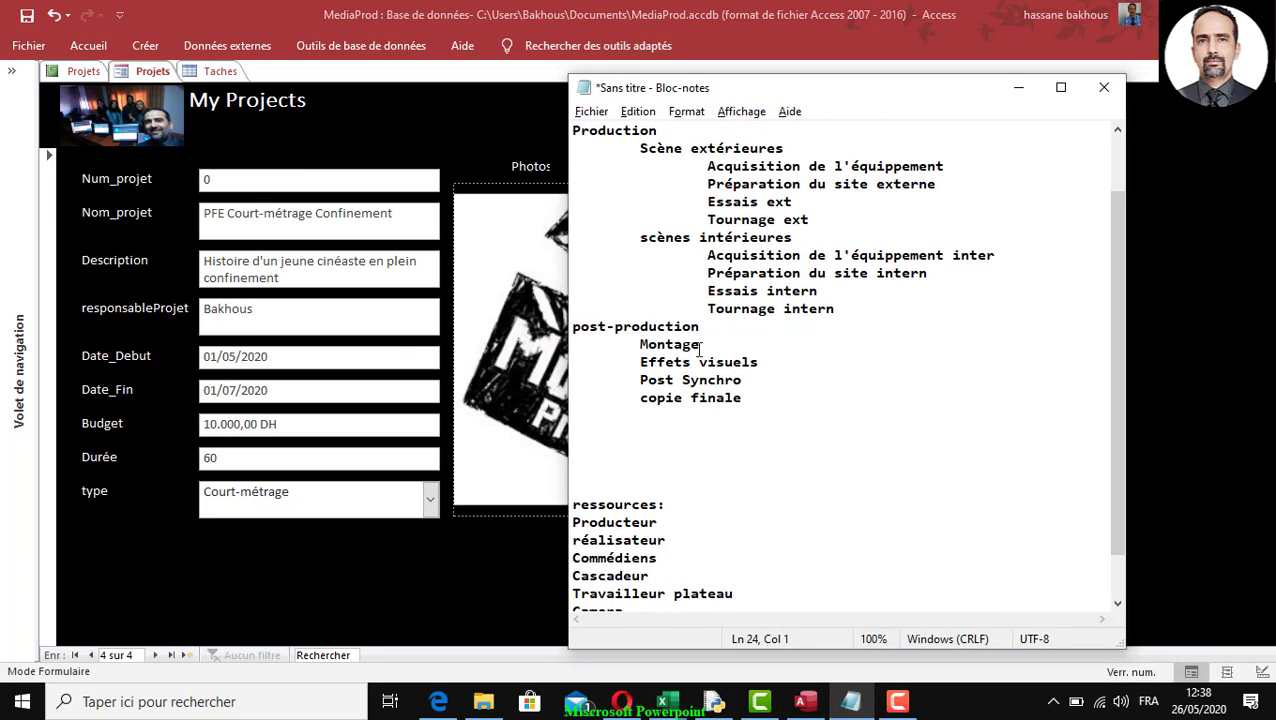
pyautogui.click(577, 132)
pyautogui.press('Return')
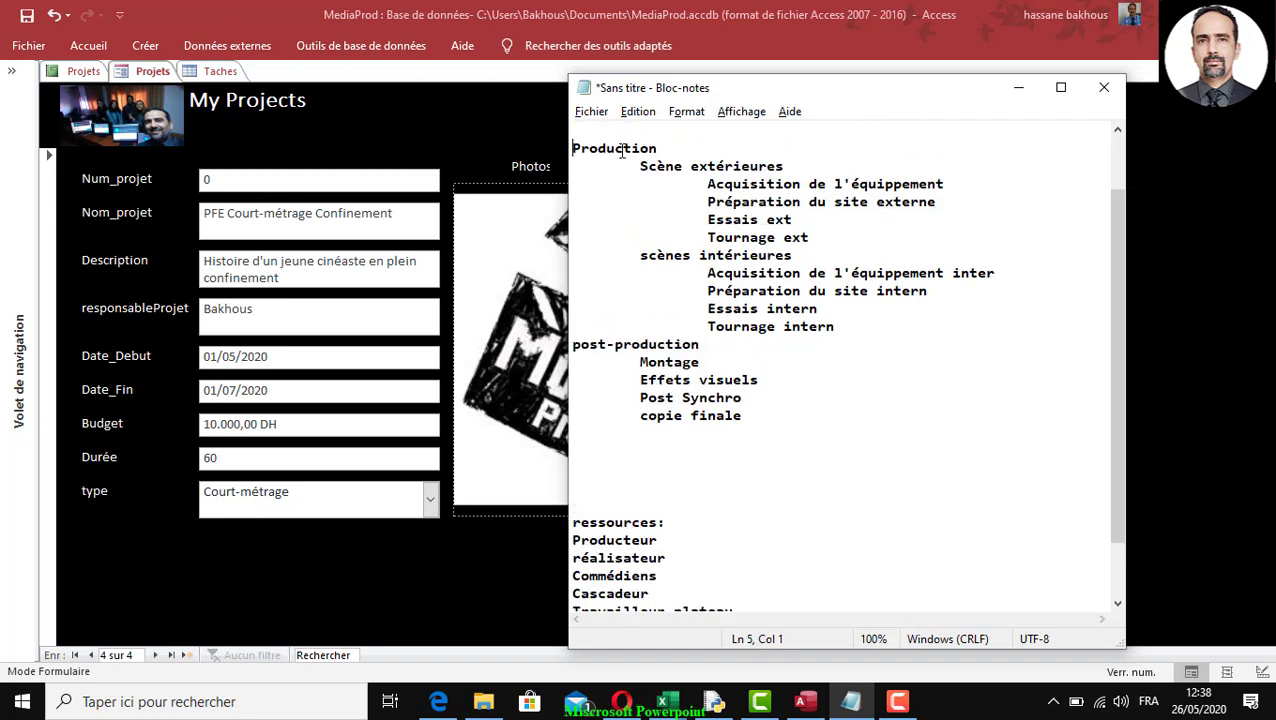
# Step: Add a block of blank lines between the post-production tasks and the ressources list
pyautogui.press('Down')
pyautogui.press('Down')
pyautogui.press('Down')
pyautogui.press('Down')
pyautogui.press('Down')
pyautogui.press('Down')
pyautogui.press('Down')
pyautogui.press('Down')
pyautogui.press('Down')
pyautogui.press('Down')
pyautogui.press('Down')
pyautogui.press('Down')
pyautogui.press('Down')
pyautogui.press('Down')
pyautogui.press('Down')
pyautogui.press('Down')
pyautogui.press('Down')
pyautogui.press('Return')
pyautogui.press('Return')
pyautogui.press('Return')
pyautogui.press('Return')
pyautogui.press('Return')
pyautogui.press('Return')
pyautogui.press('Return')
pyautogui.press('Return')
pyautogui.press('Return')
pyautogui.press('Return')
pyautogui.press('Return')
# Step: Examine the pre-production phase and its tasks: choix du scénario, Decoupage technique and préparation des commédiens
pyautogui.scroll(2, 712, 262)
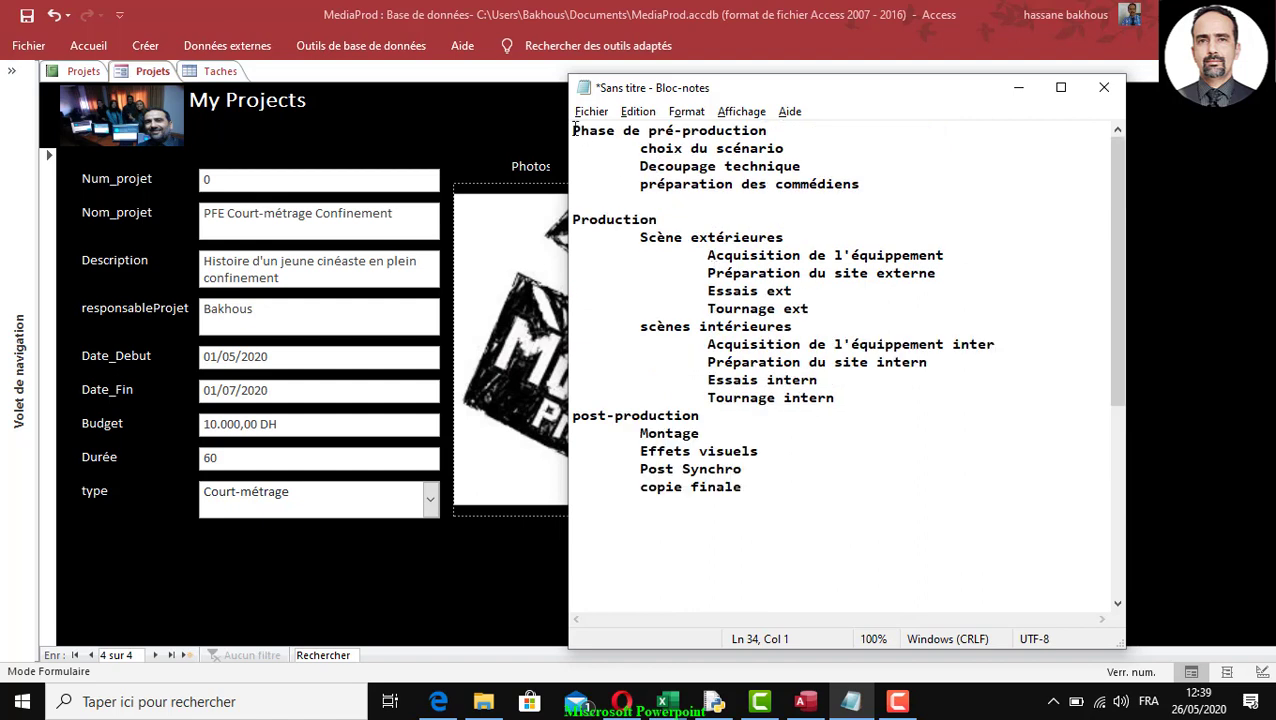
pyautogui.moveTo(575, 130); pyautogui.dragTo(795, 128)
pyautogui.click(624, 138)
pyautogui.moveTo(578, 130); pyautogui.dragTo(795, 128)
pyautogui.click(726, 152)
pyautogui.moveTo(638, 148); pyautogui.dragTo(829, 148)
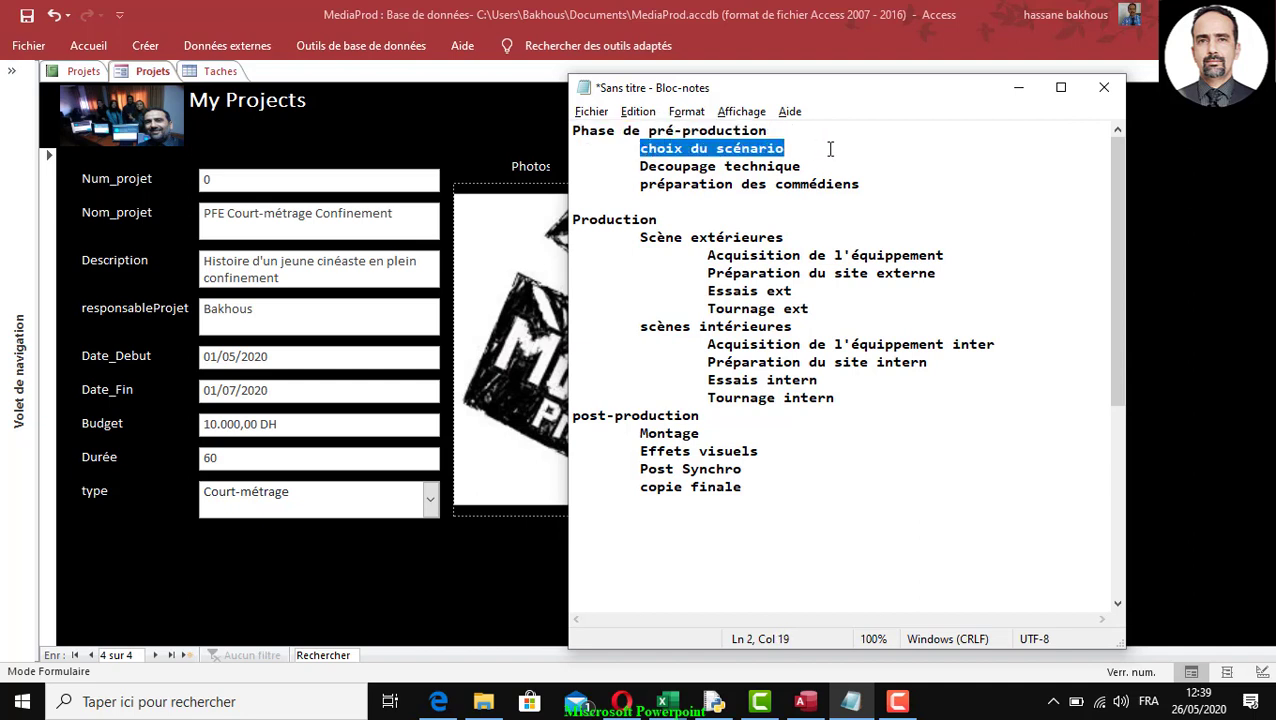
pyautogui.moveTo(638, 166); pyautogui.dragTo(812, 166)
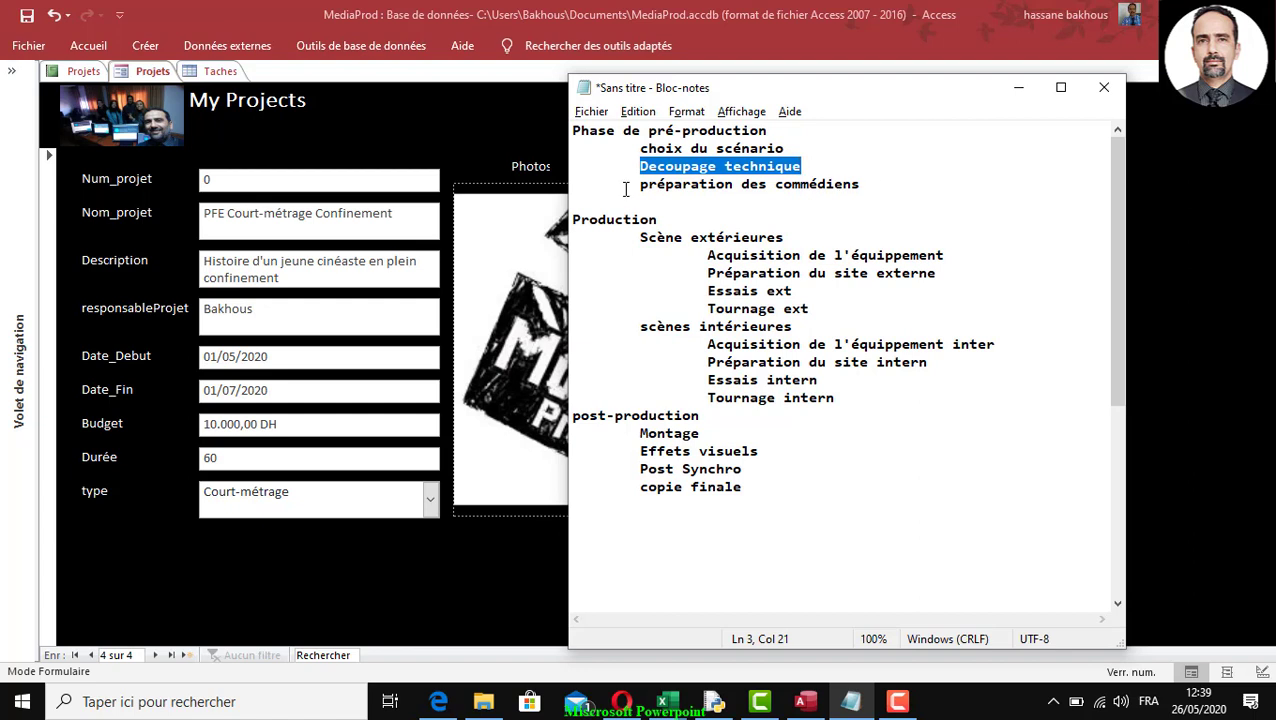
pyautogui.moveTo(638, 190); pyautogui.dragTo(630, 150)
pyautogui.click(885, 191)
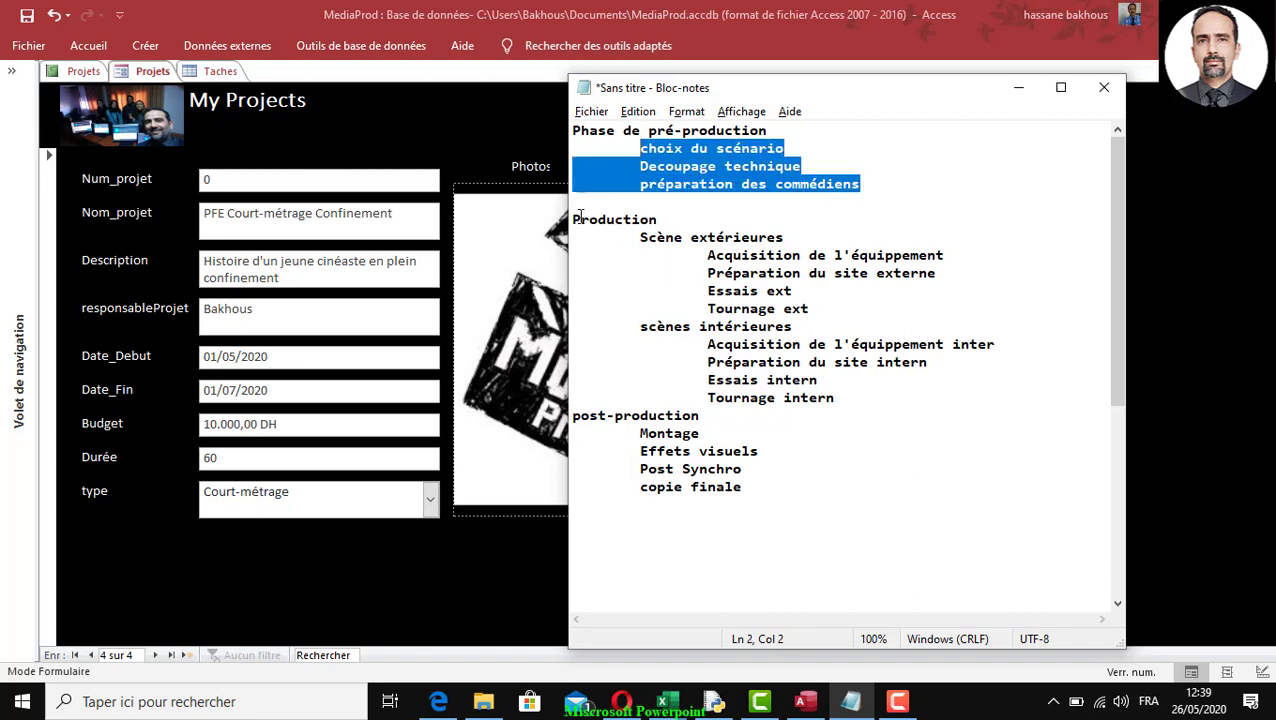
# Step: Examine the Production phase and its Scène extérieures tasks, from Acquisition de l'équippement to Essais ext
pyautogui.moveTo(579, 216); pyautogui.dragTo(924, 401)
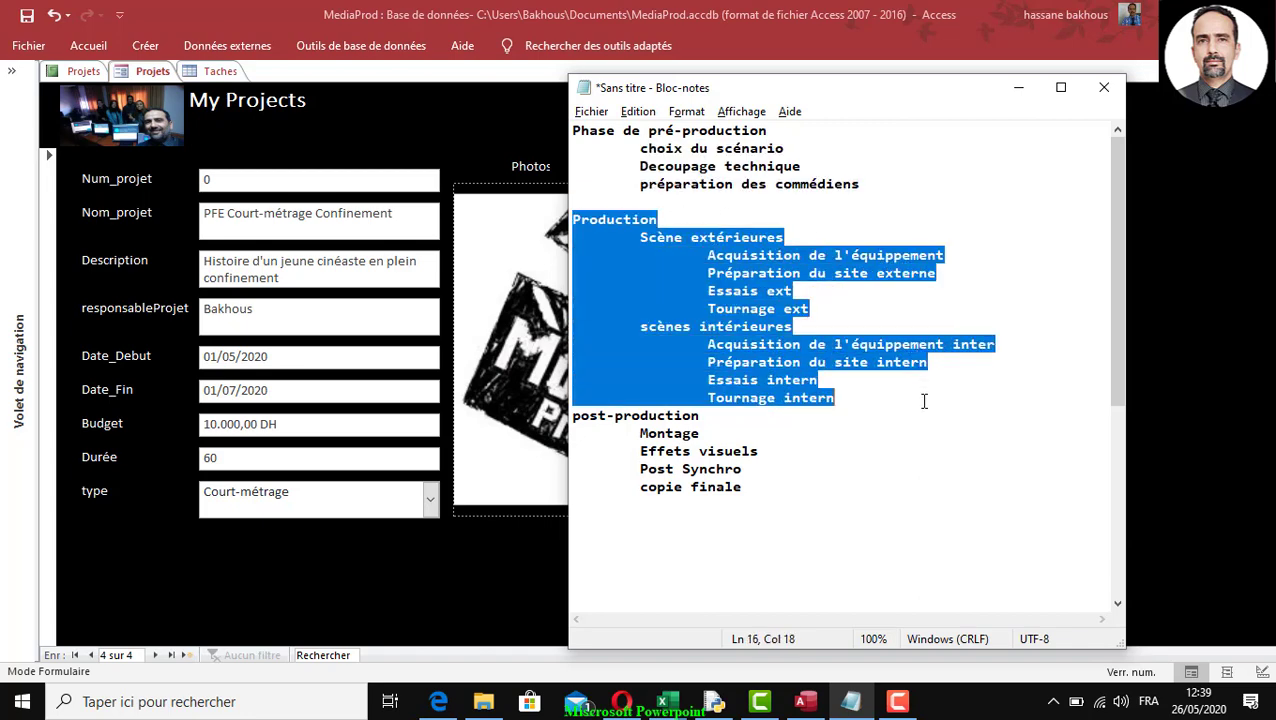
pyautogui.click(664, 246)
pyautogui.moveTo(640, 237); pyautogui.dragTo(823, 235)
pyautogui.click(799, 256)
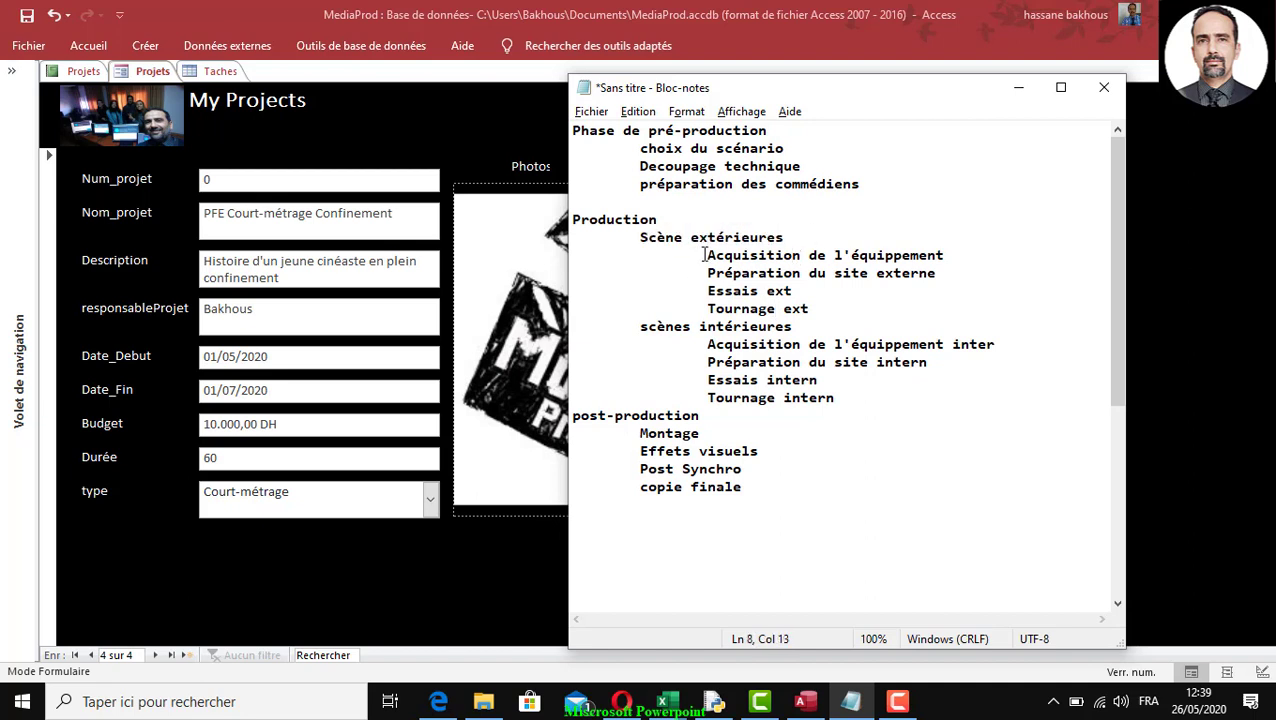
pyautogui.moveTo(706, 256); pyautogui.dragTo(972, 256)
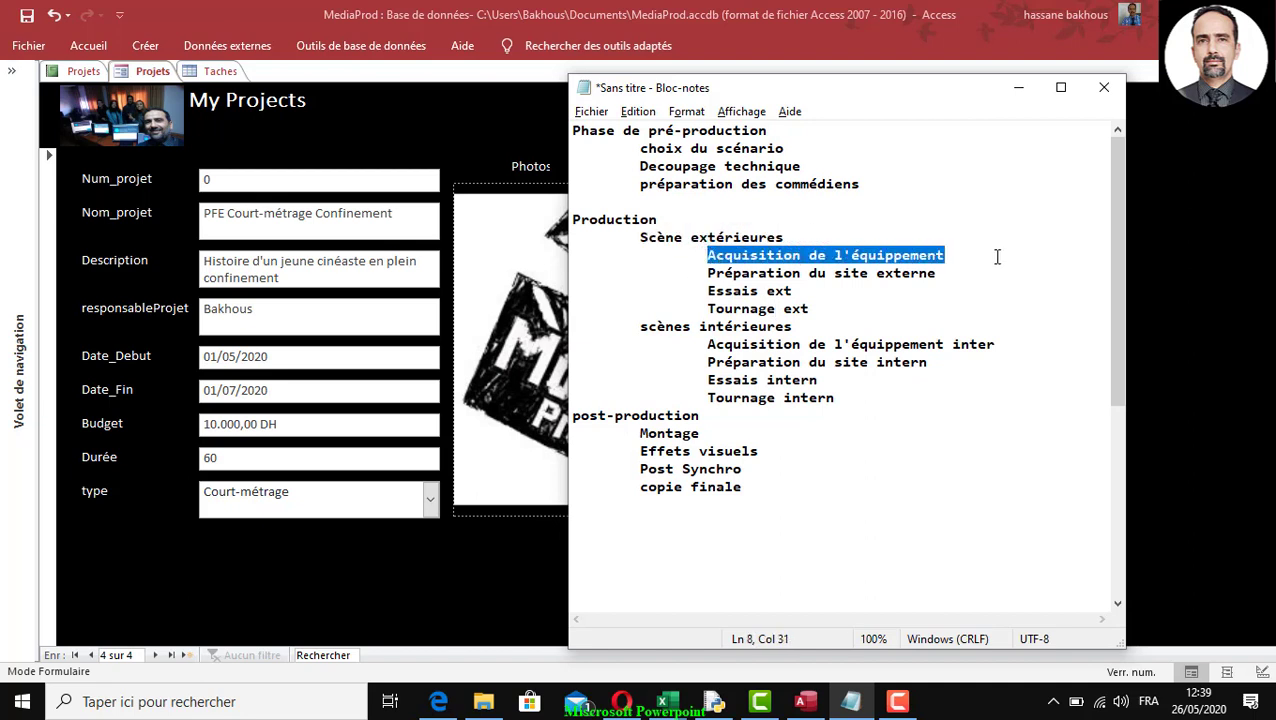
pyautogui.moveTo(708, 273); pyautogui.dragTo(964, 272)
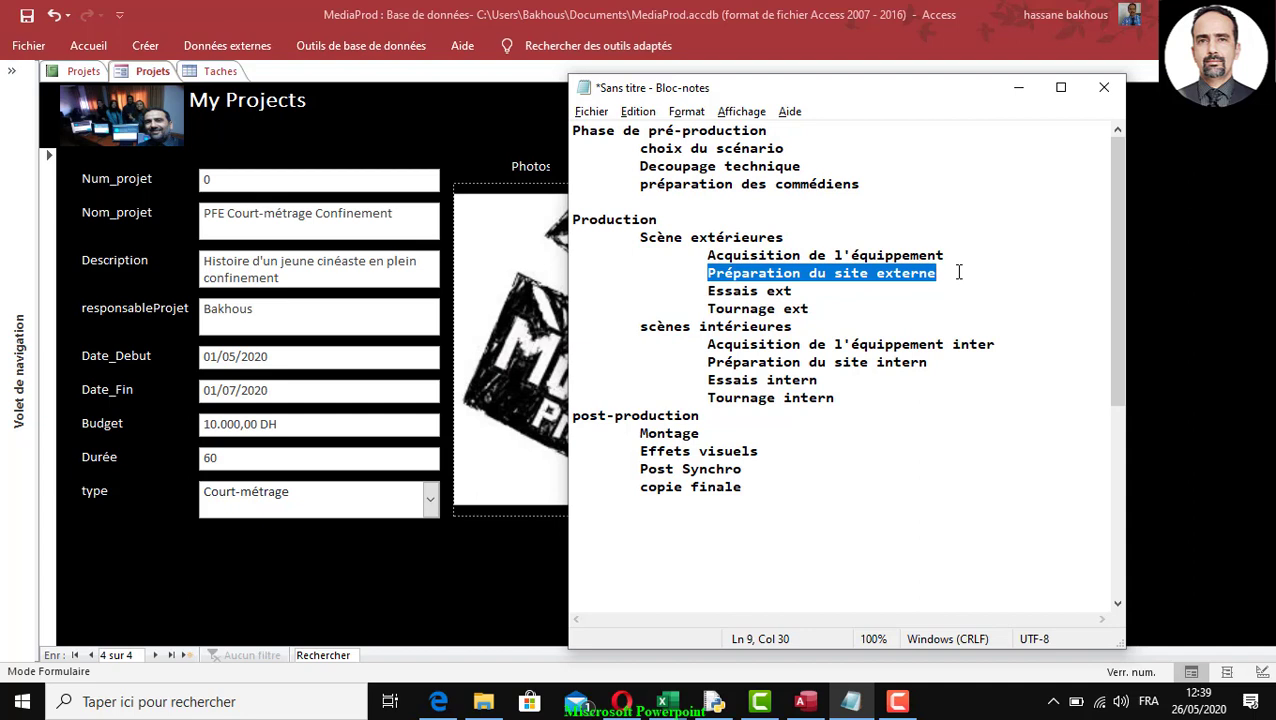
pyautogui.moveTo(796, 291); pyautogui.dragTo(700, 289)
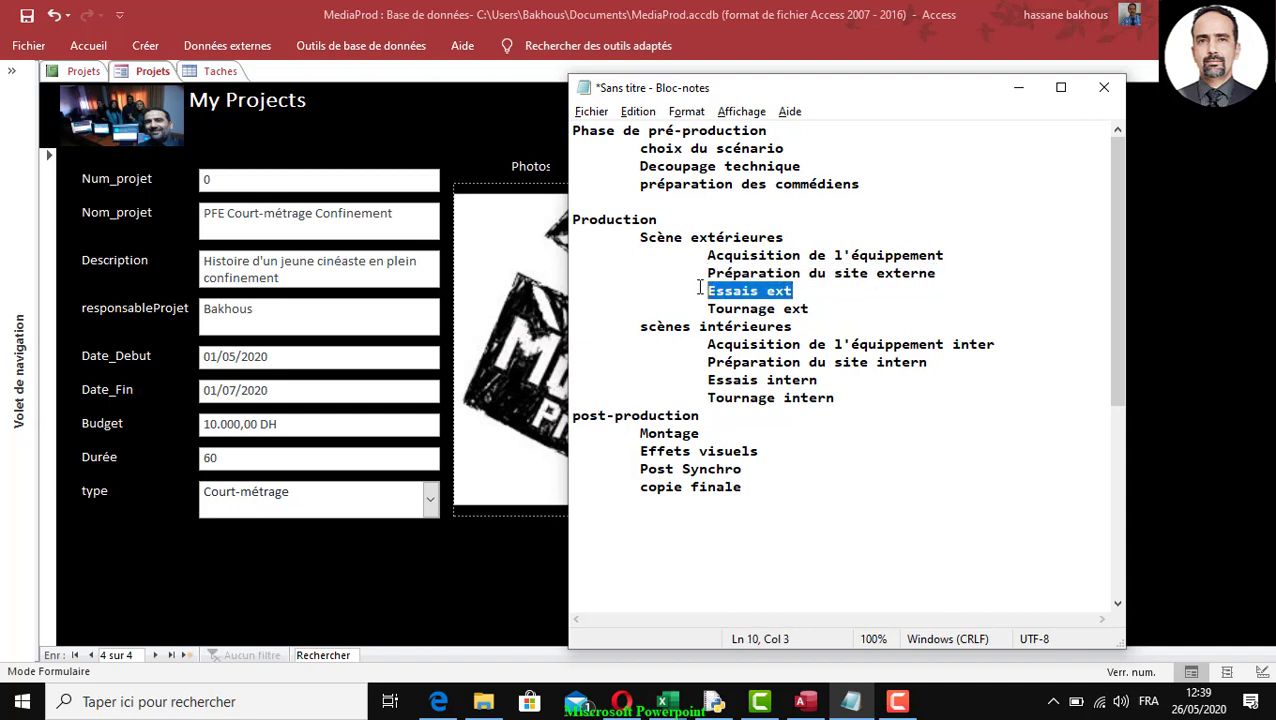
# Step: Examine the scènes intérieures tasks, from Acquisition de l'équippement inter to Tournage intern, and review the whole Production block
pyautogui.moveTo(820, 309)
pyautogui.mouseDown()
pyautogui.moveTo(713, 308)
pyautogui.moveTo(820, 327)
pyautogui.mouseUp()
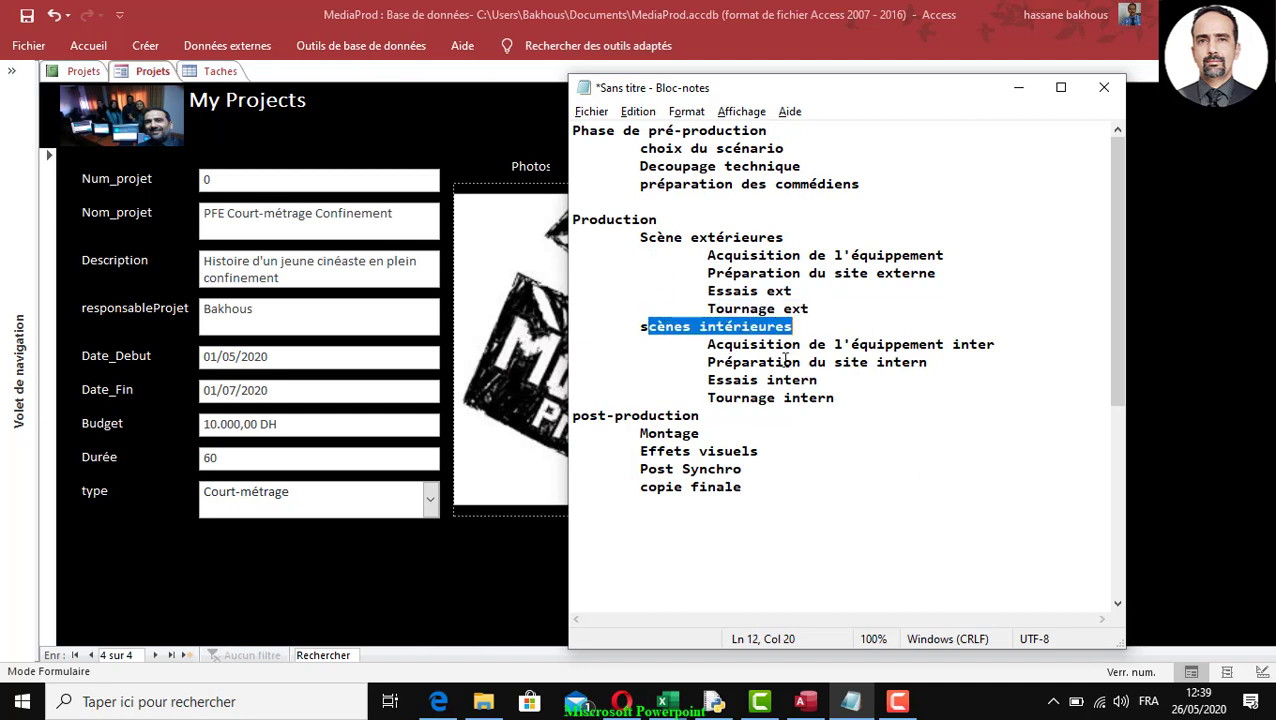
pyautogui.moveTo(1009, 351); pyautogui.dragTo(683, 346)
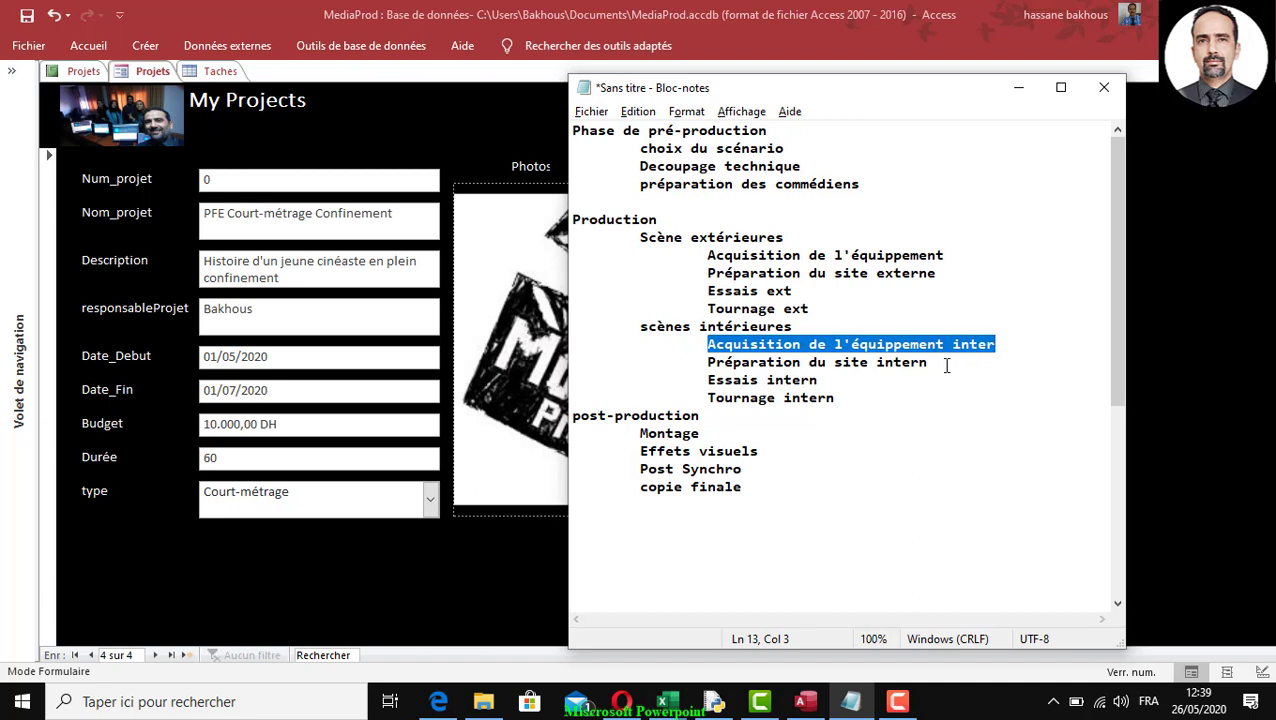
pyautogui.moveTo(946, 366); pyautogui.dragTo(705, 364)
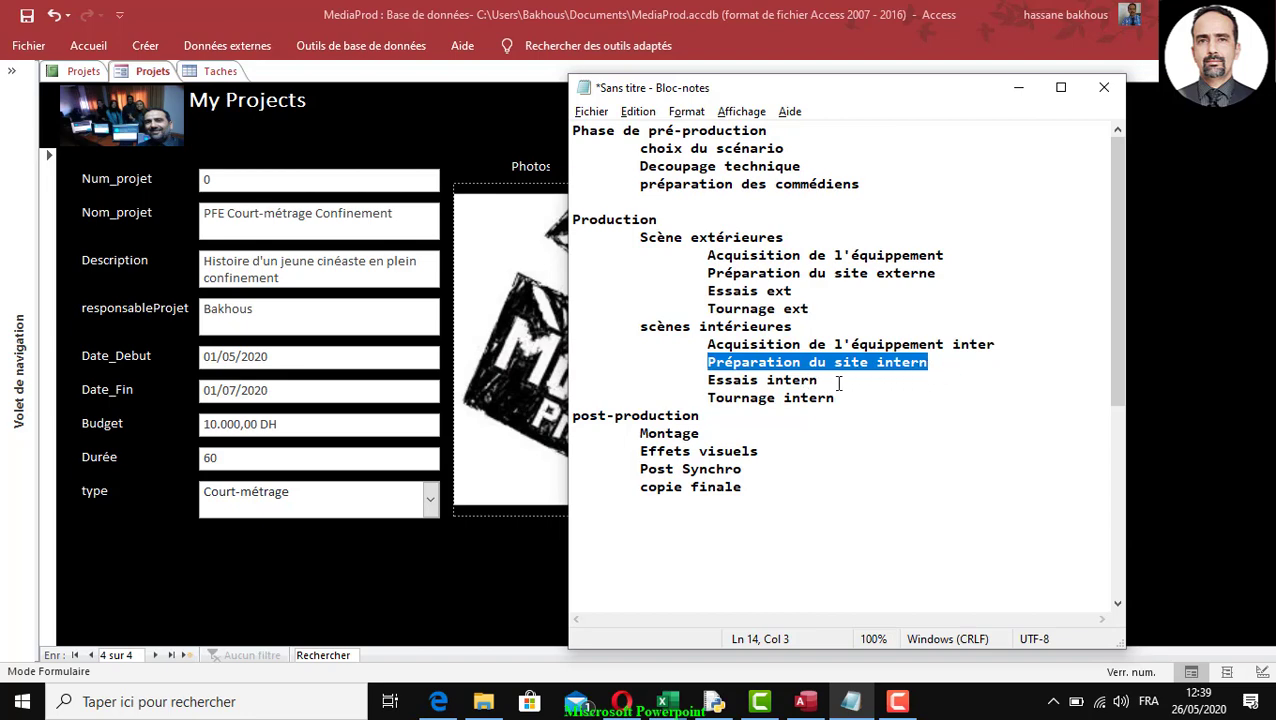
pyautogui.moveTo(834, 381); pyautogui.dragTo(705, 381)
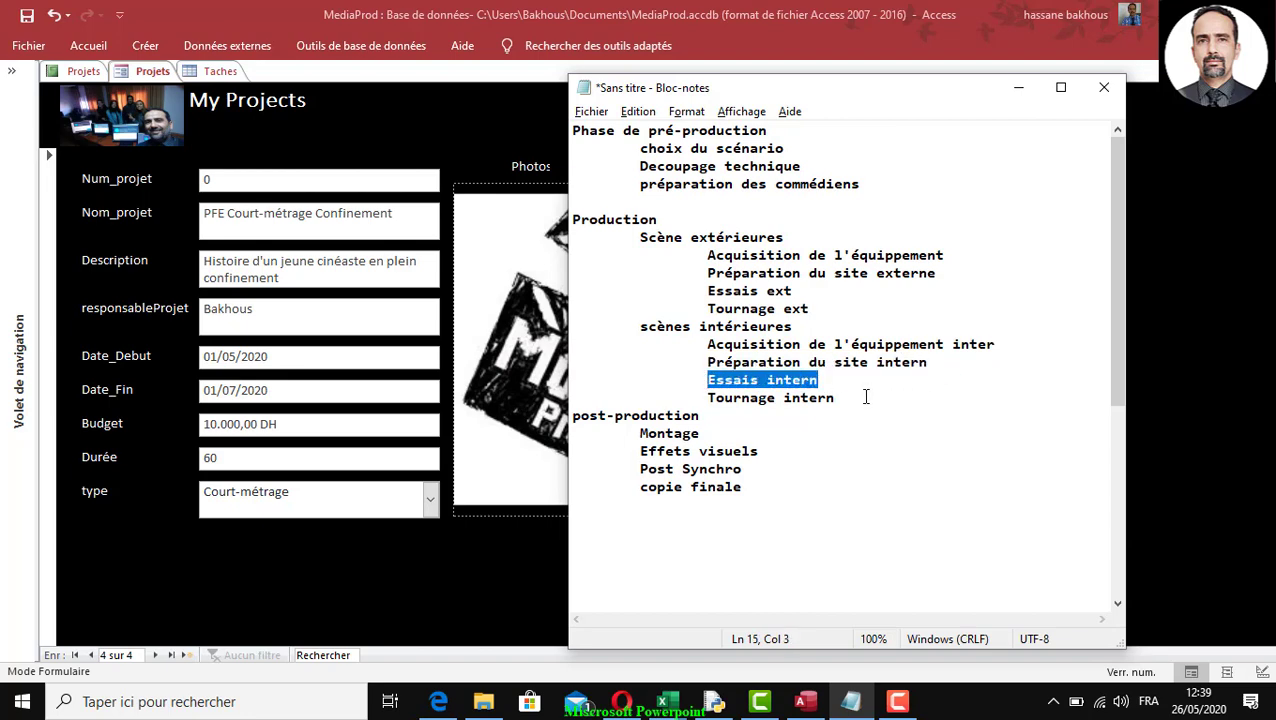
pyautogui.moveTo(848, 399); pyautogui.dragTo(698, 397)
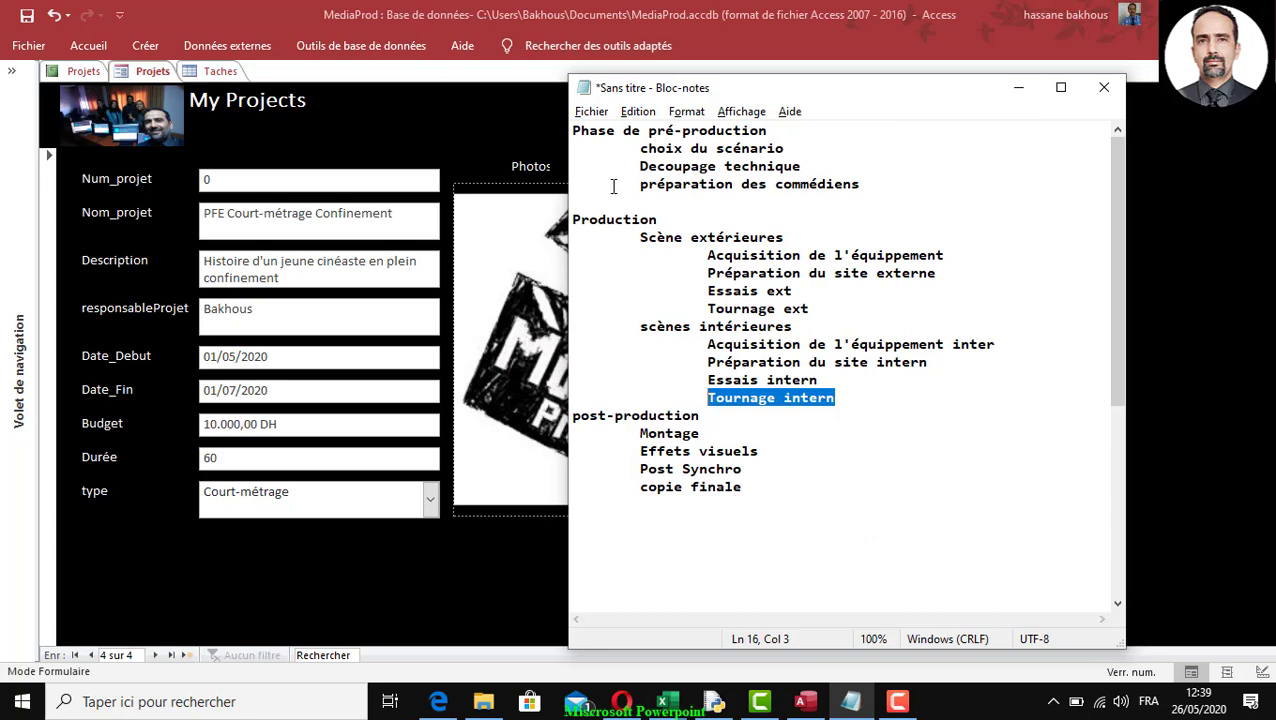
pyautogui.moveTo(605, 224); pyautogui.dragTo(840, 399)
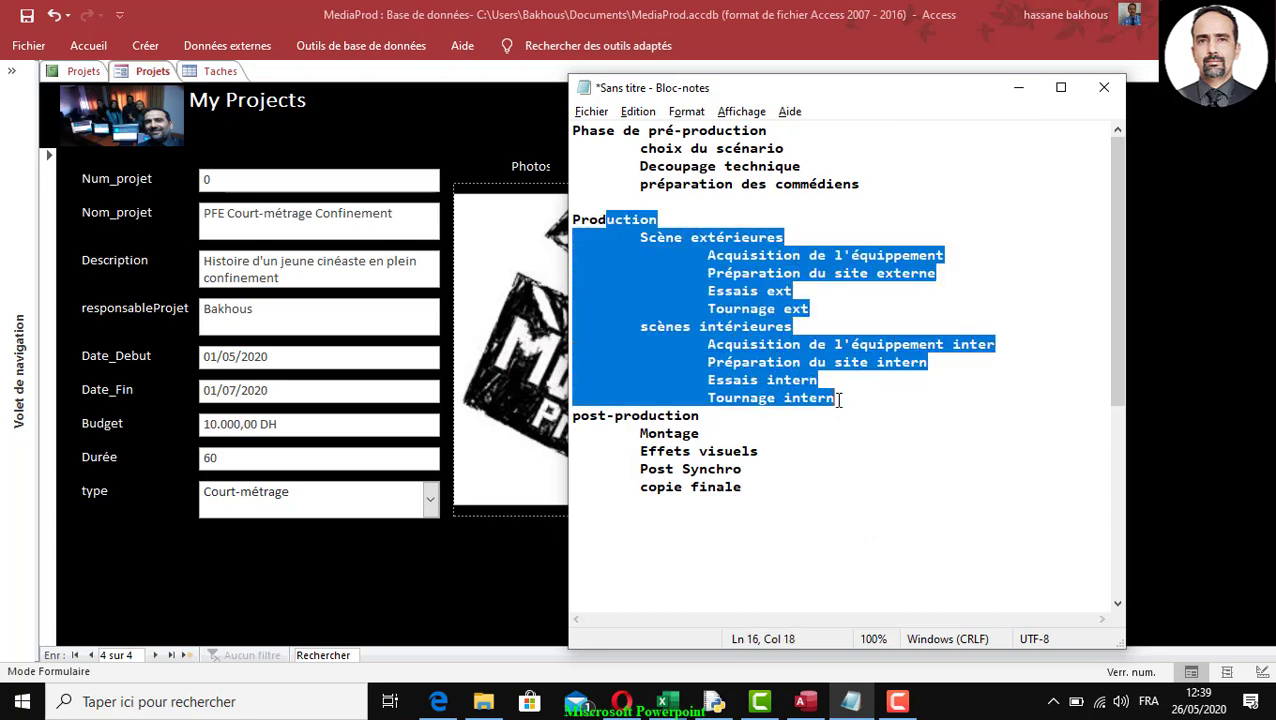
# Step: Examine the post-production phase and its tasks: Montage, Effets visuels, Post Synchro and copie finale
pyautogui.click(665, 415)
pyautogui.moveTo(704, 416); pyautogui.dragTo(574, 418)
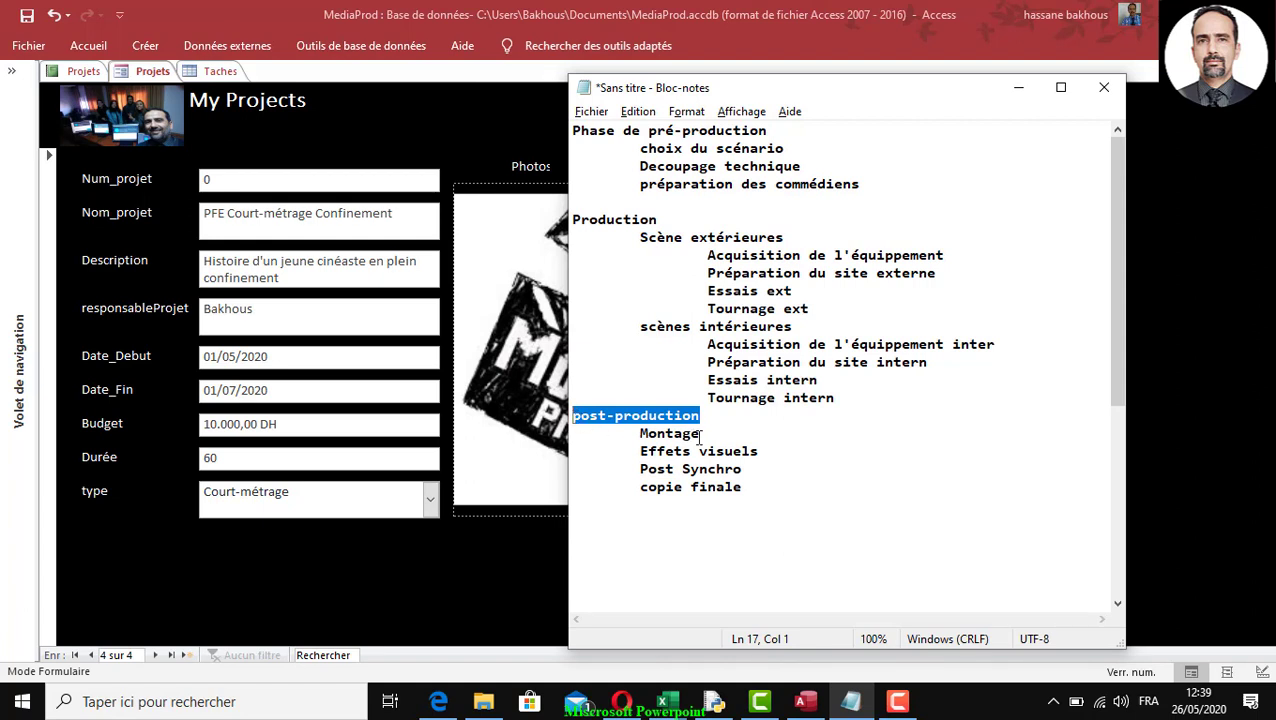
pyautogui.moveTo(706, 433); pyautogui.dragTo(634, 433)
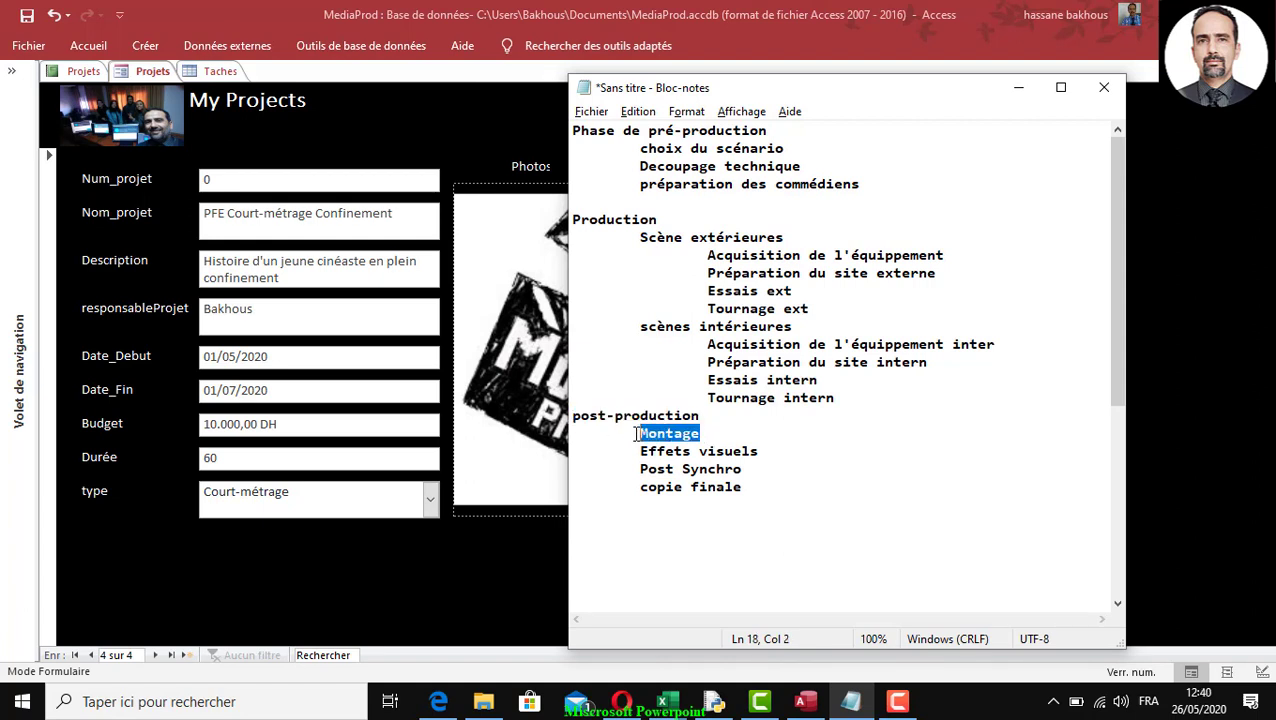
pyautogui.moveTo(760, 451); pyautogui.dragTo(640, 451)
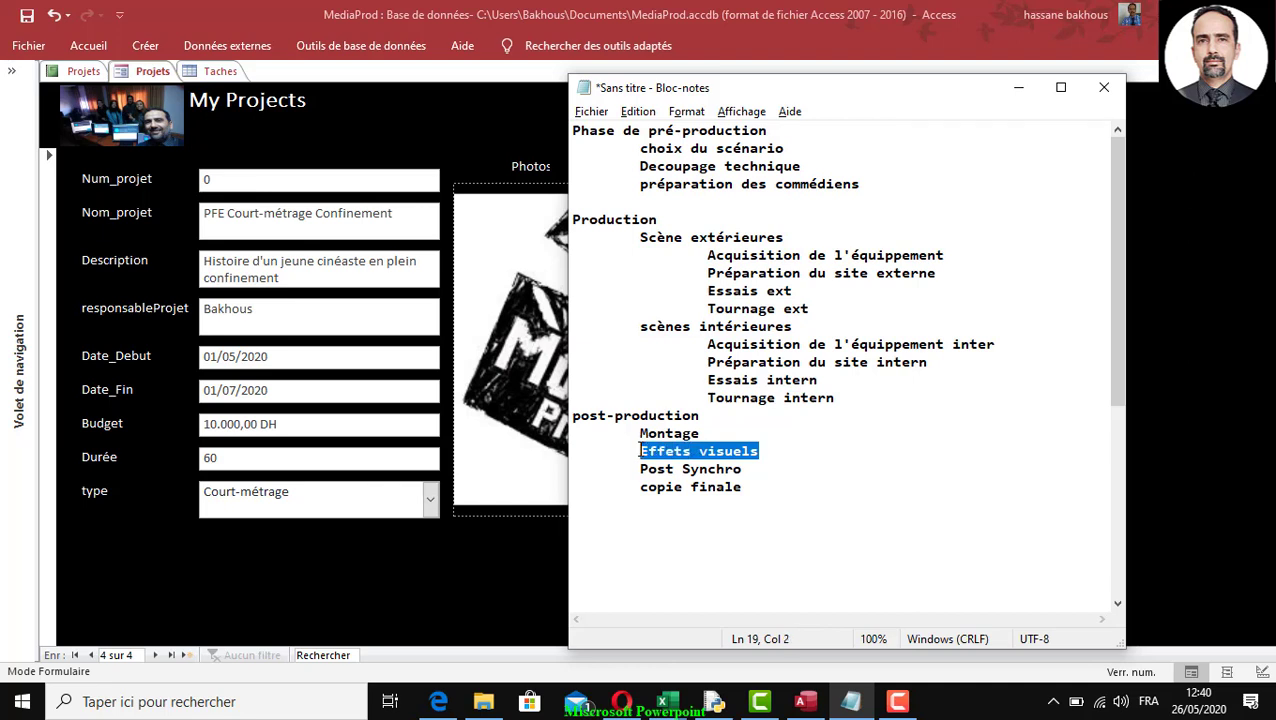
pyautogui.moveTo(752, 475); pyautogui.dragTo(638, 470)
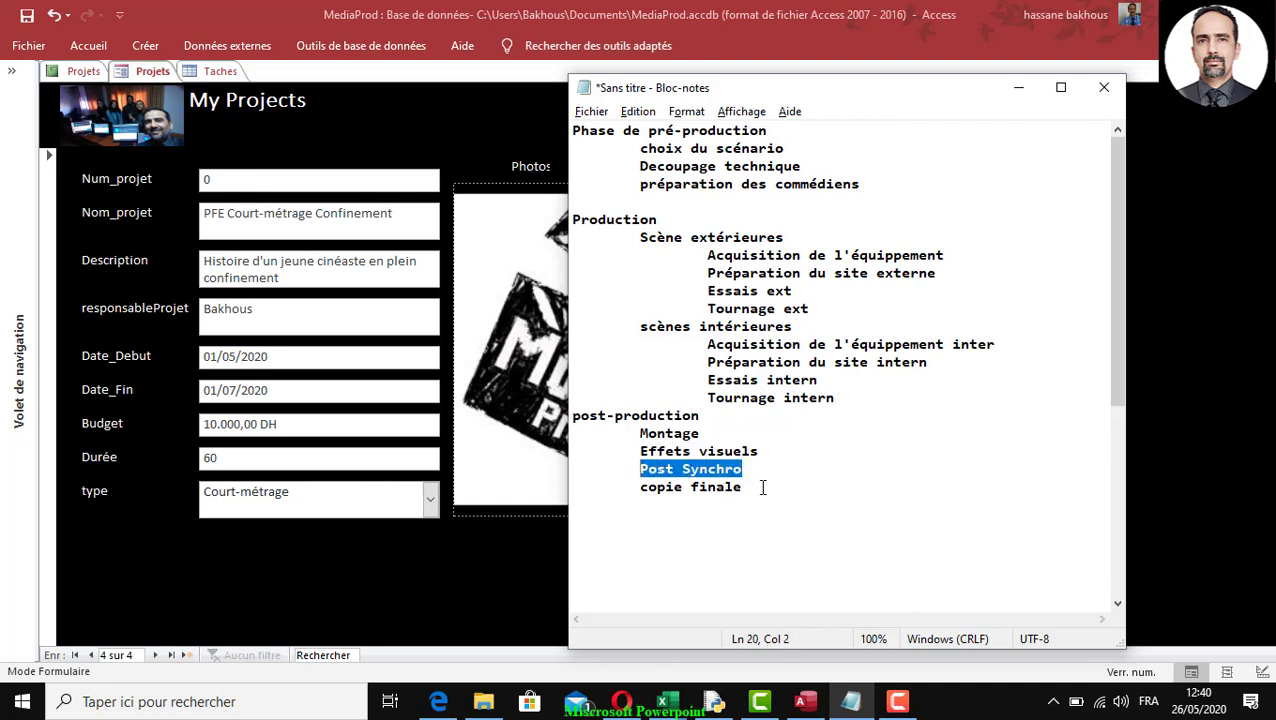
pyautogui.moveTo(760, 487); pyautogui.dragTo(626, 486)
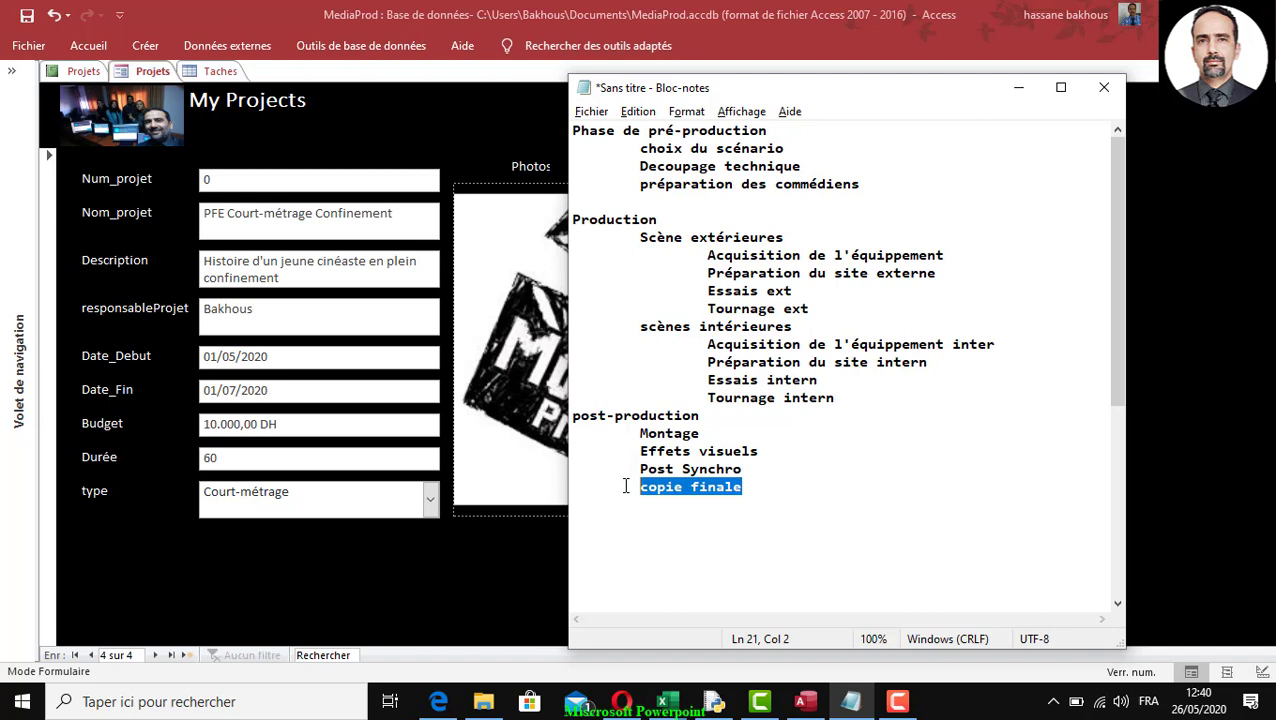
pyautogui.click(671, 507)
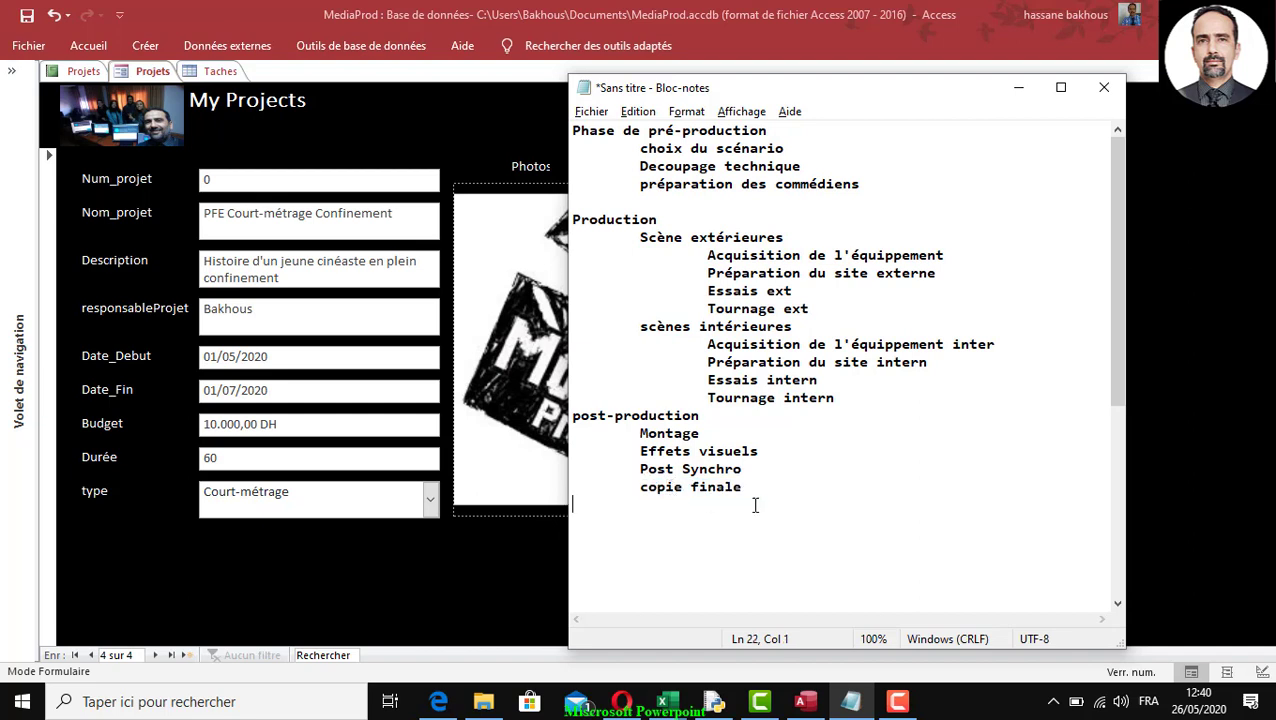
# Step: Move the Notepad window clear of the project's photo and review the full phase list, including the choix du scénario task
pyautogui.moveTo(850, 88); pyautogui.dragTo(1040, 92)
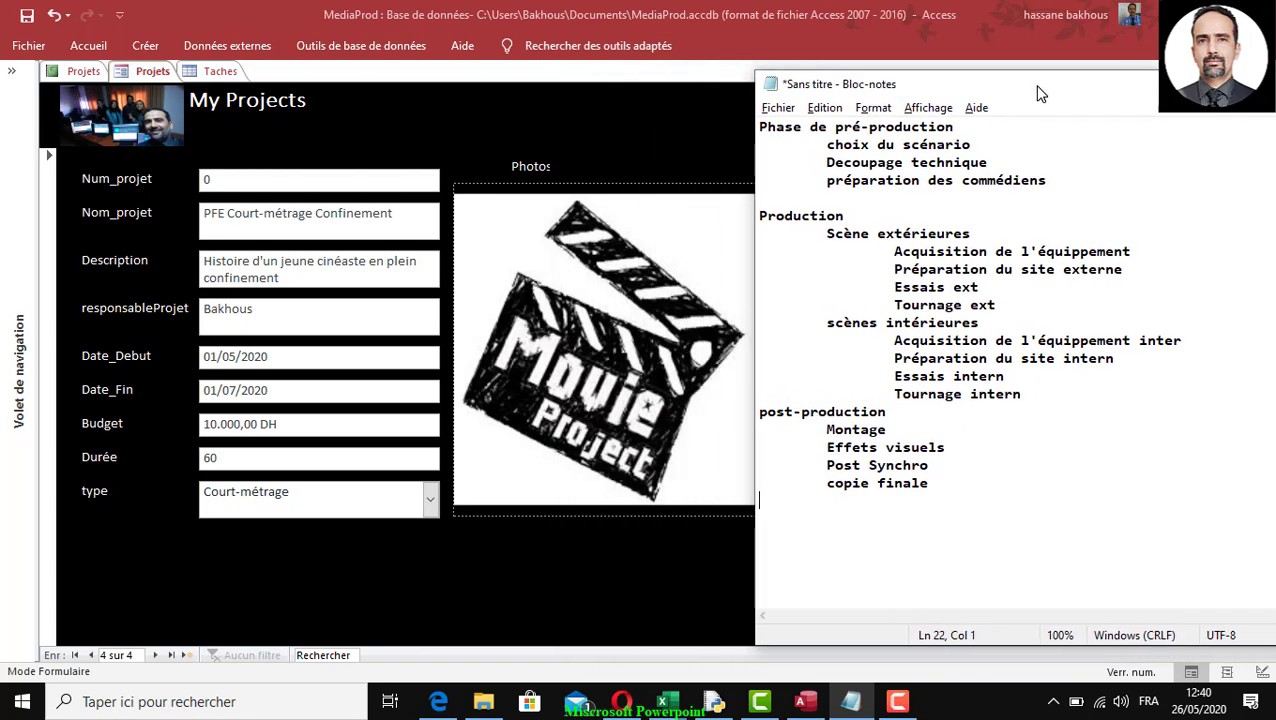
pyautogui.moveTo(814, 128); pyautogui.dragTo(994, 521)
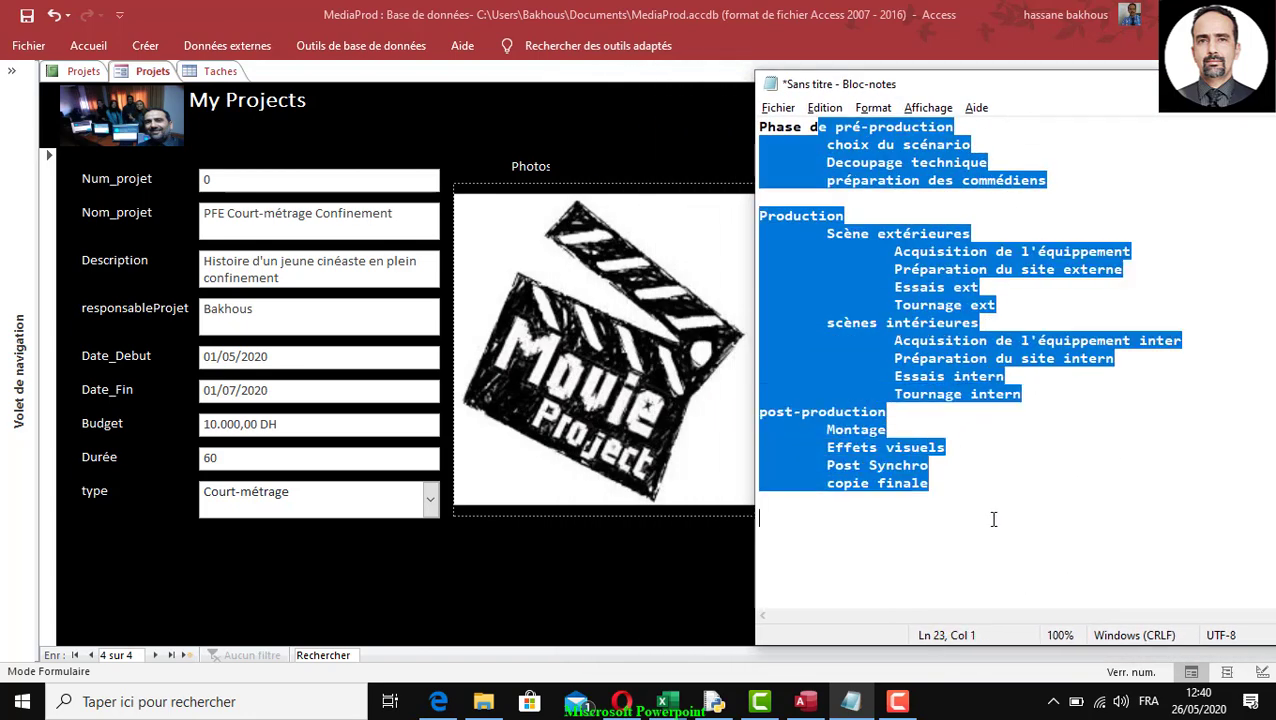
pyautogui.click(918, 502)
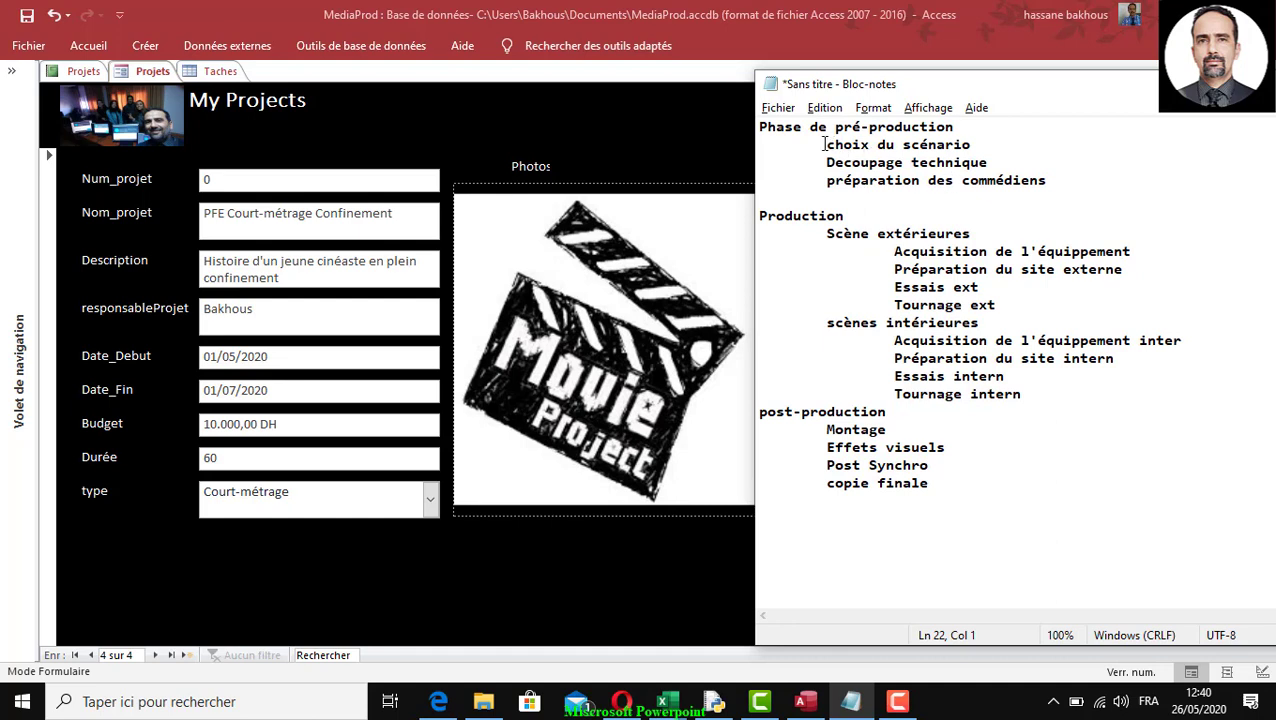
pyautogui.moveTo(826, 145); pyautogui.dragTo(978, 146)
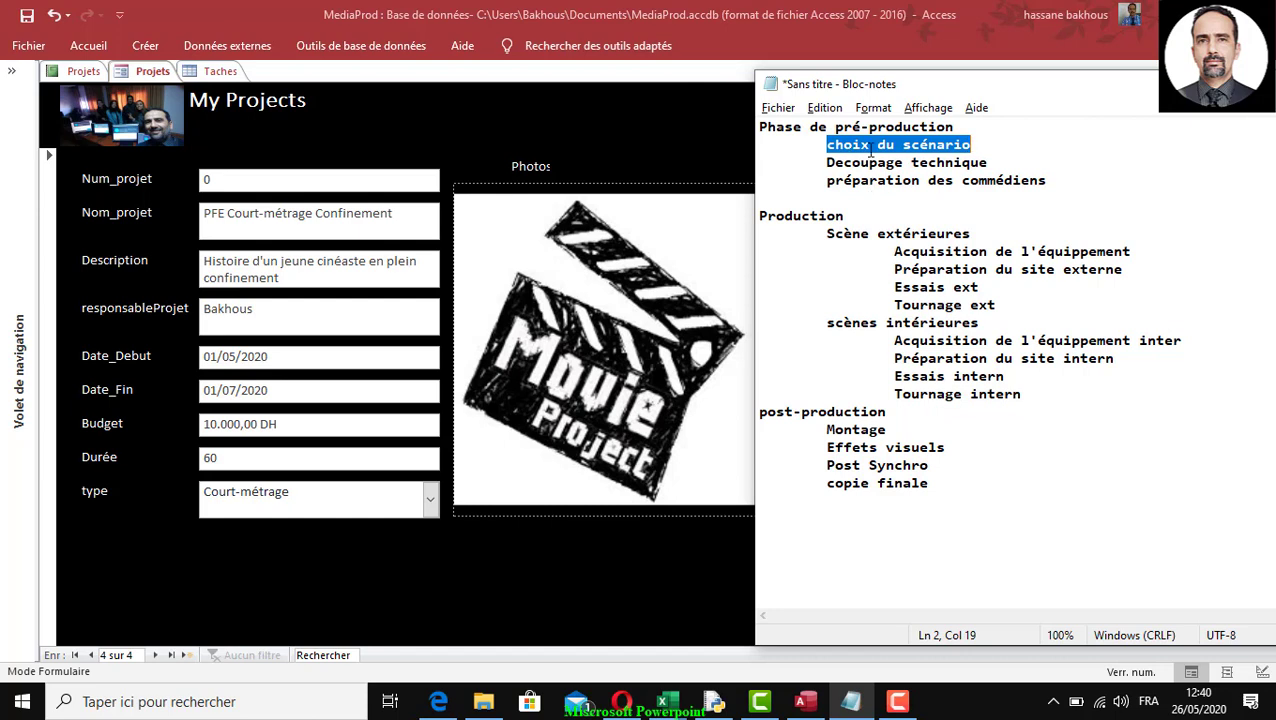
pyautogui.click(861, 150)
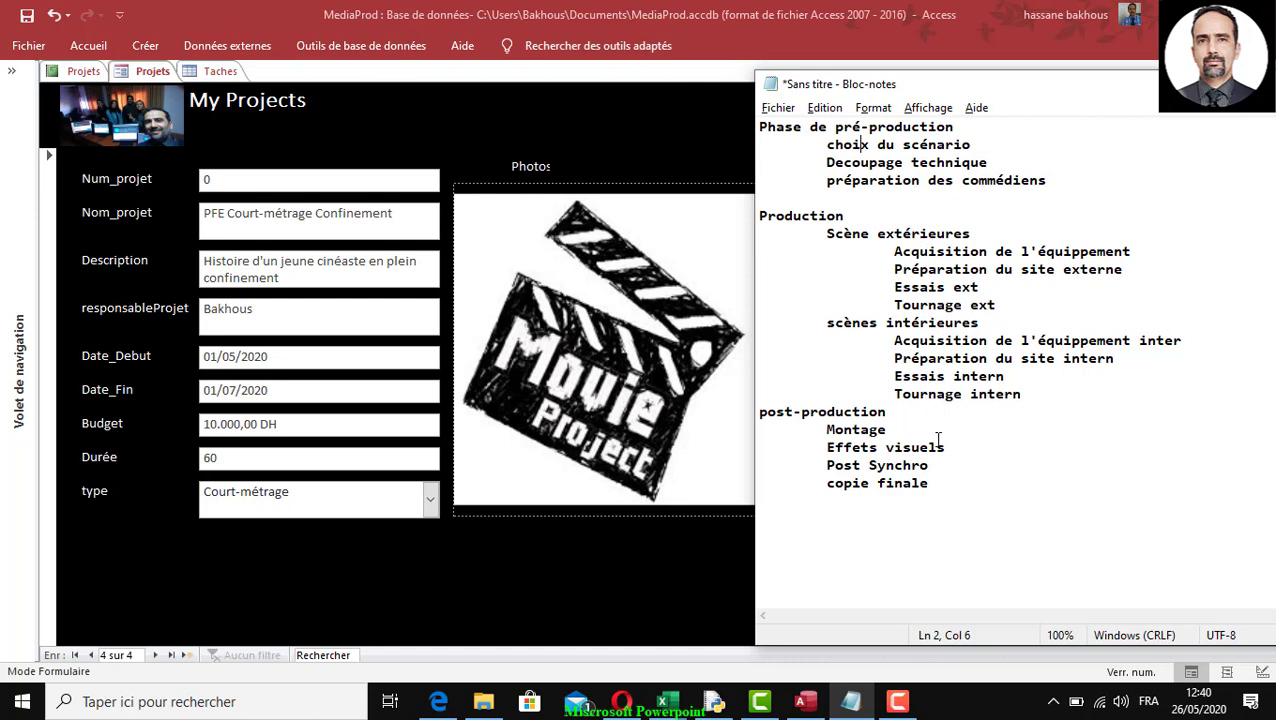
# Step: Add six line breaks after Cameraman at the end of the ressources list
pyautogui.scroll(-6, 955, 497)
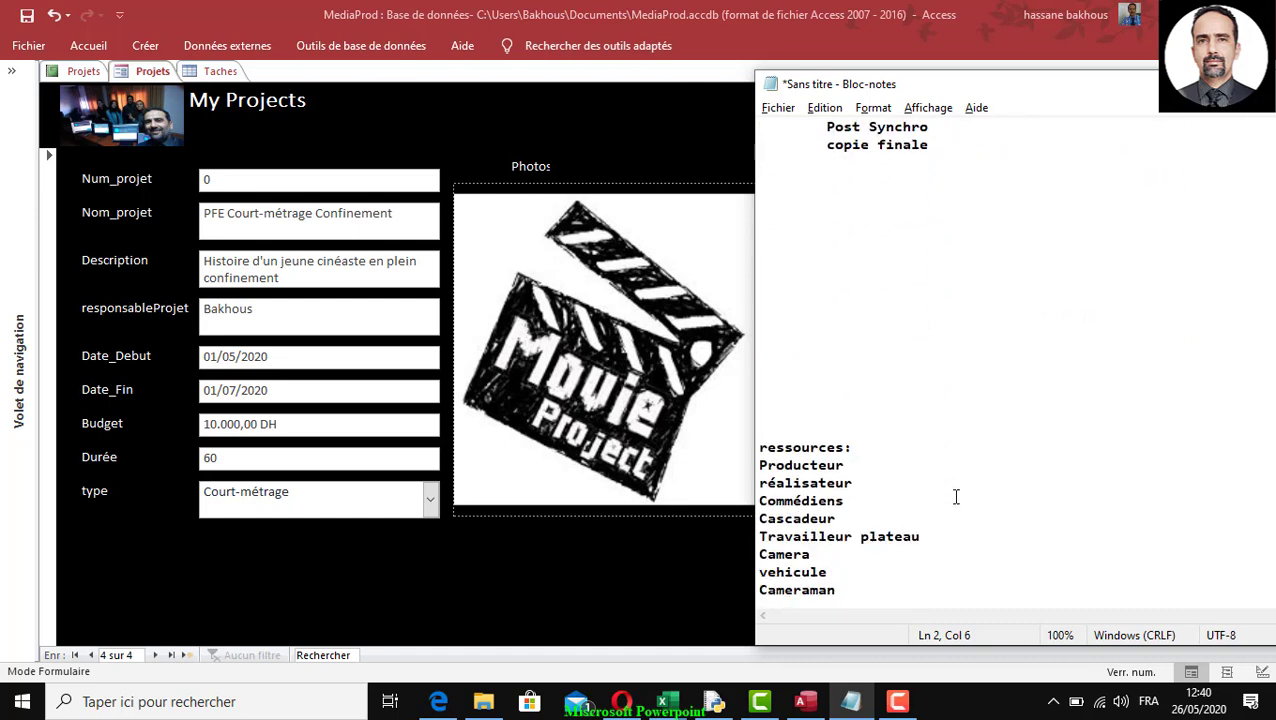
pyautogui.click(902, 594)
pyautogui.press('Return')
pyautogui.press('Return')
pyautogui.press('Return')
pyautogui.press('Return')
pyautogui.press('Return')
pyautogui.press('Return')
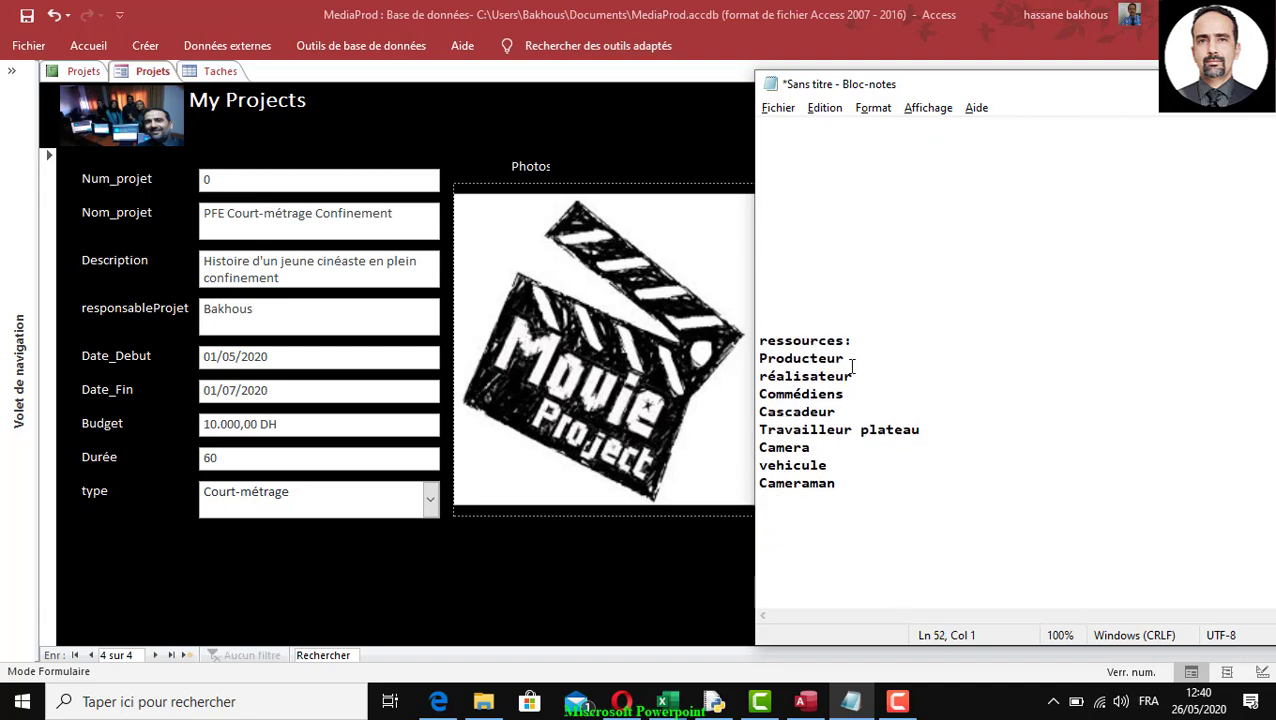
# Step: Examine the first entries of the ressources list: Producteur, réalisateur, Commédiens, Cascadeur and Travailleur plateau
pyautogui.moveTo(846, 358); pyautogui.dragTo(758, 358)
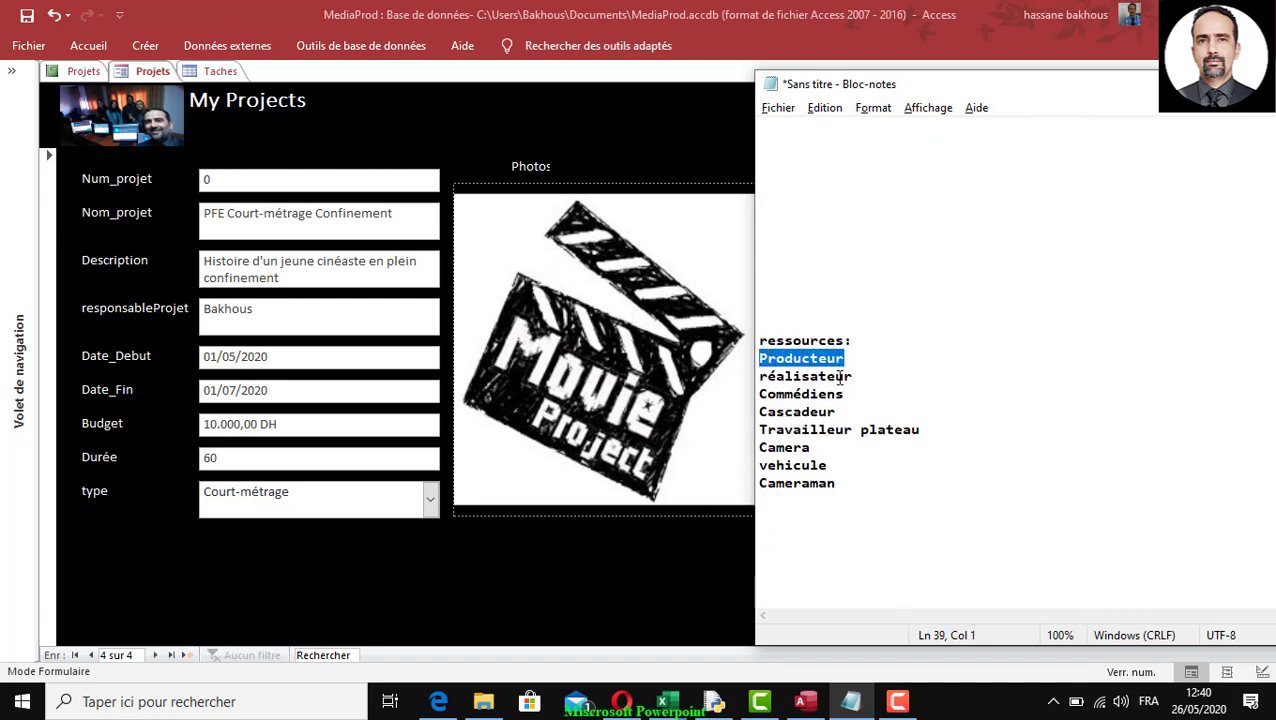
pyautogui.moveTo(856, 376); pyautogui.dragTo(757, 376)
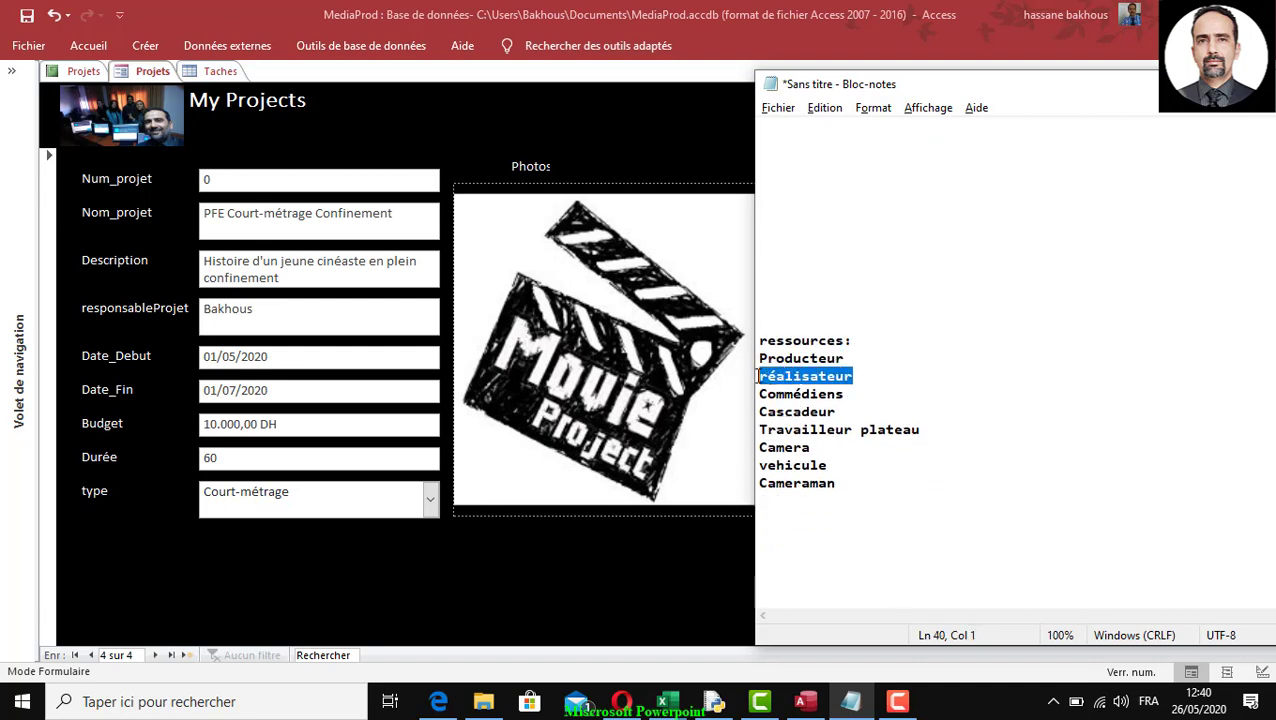
pyautogui.moveTo(846, 396); pyautogui.dragTo(760, 394)
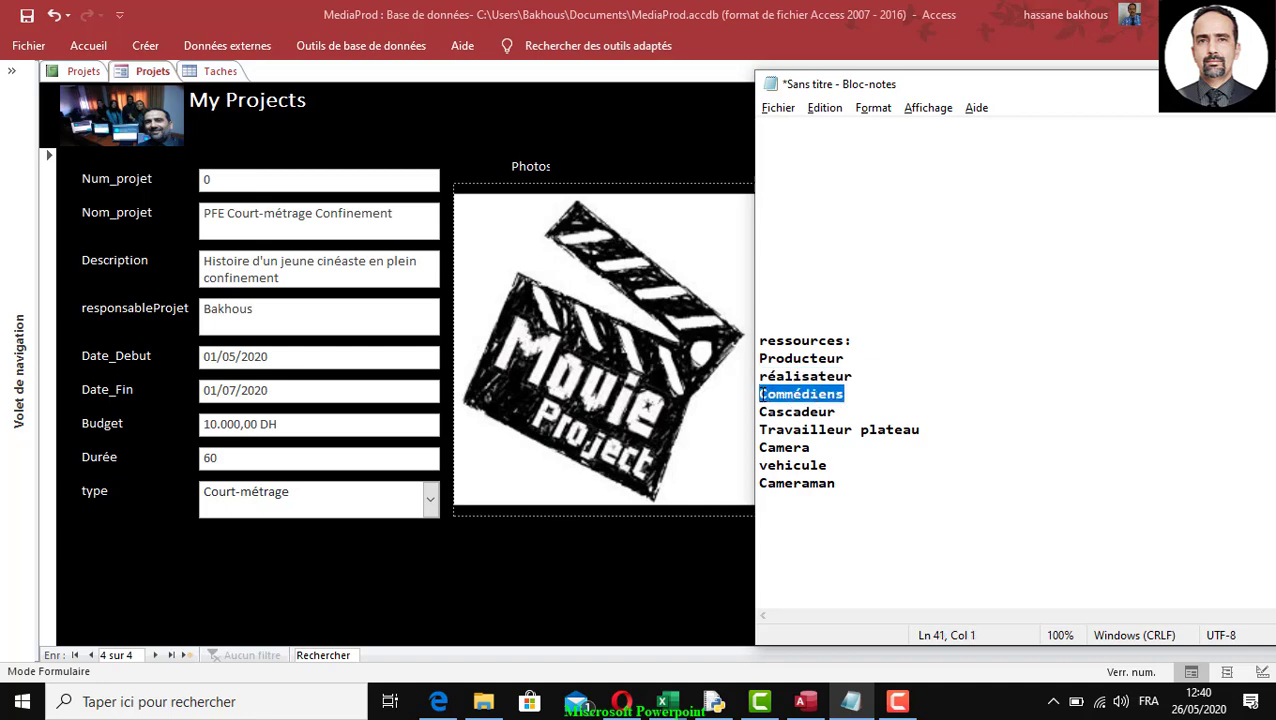
pyautogui.moveTo(836, 412)
pyautogui.mouseDown()
pyautogui.moveTo(760, 412)
pyautogui.moveTo(837, 412)
pyautogui.mouseUp()
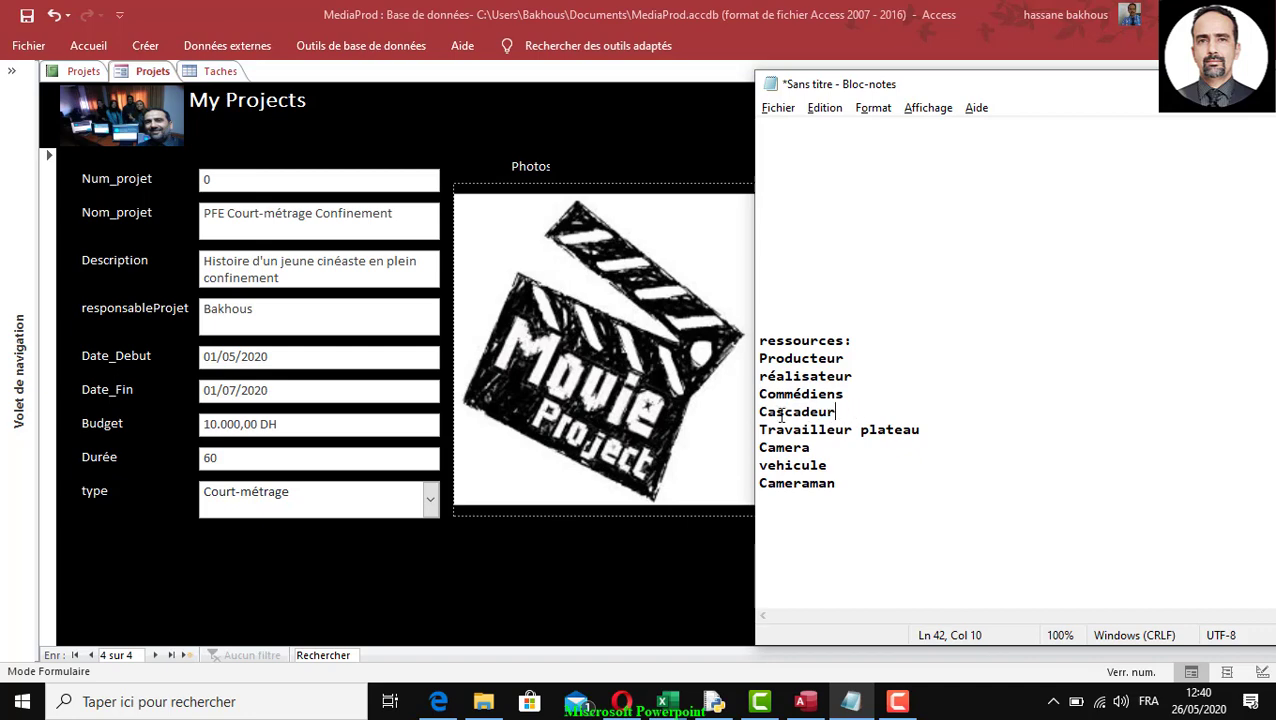
pyautogui.moveTo(937, 429); pyautogui.dragTo(759, 430)
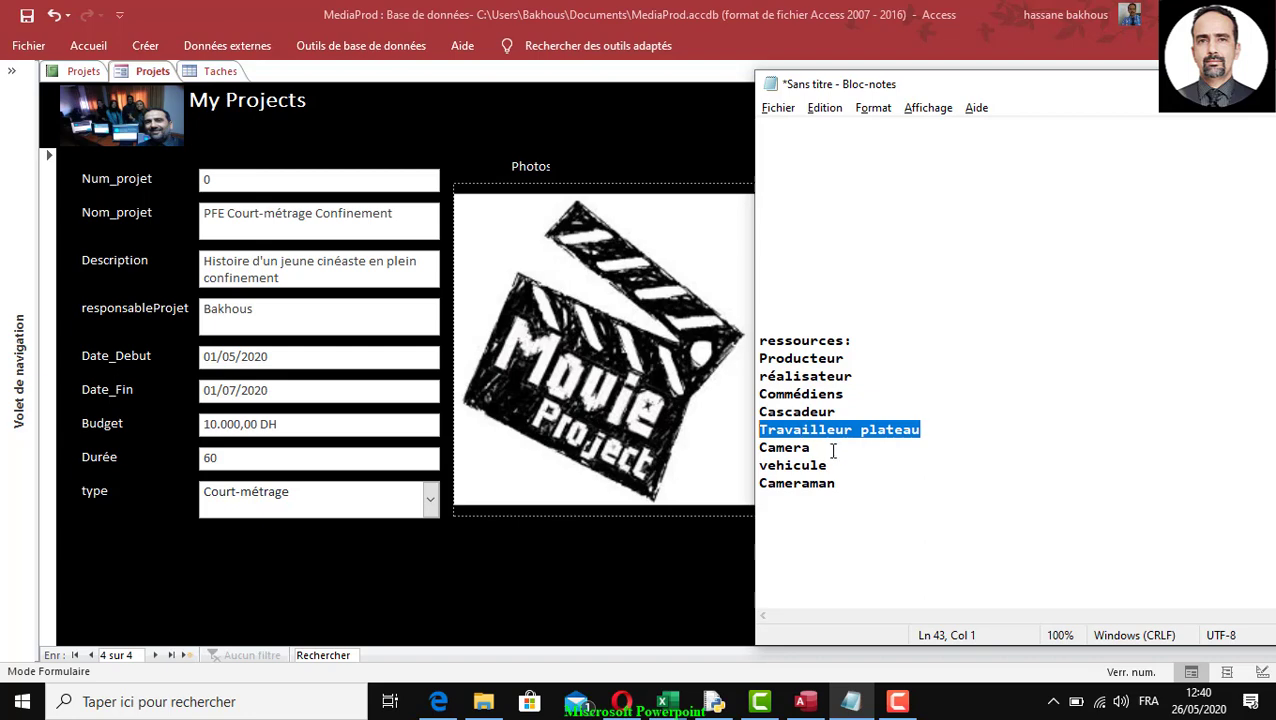
# Step: Examine the Camera, vehicule and Cameraman entries and review the ressources list as a whole
pyautogui.moveTo(818, 446); pyautogui.dragTo(757, 447)
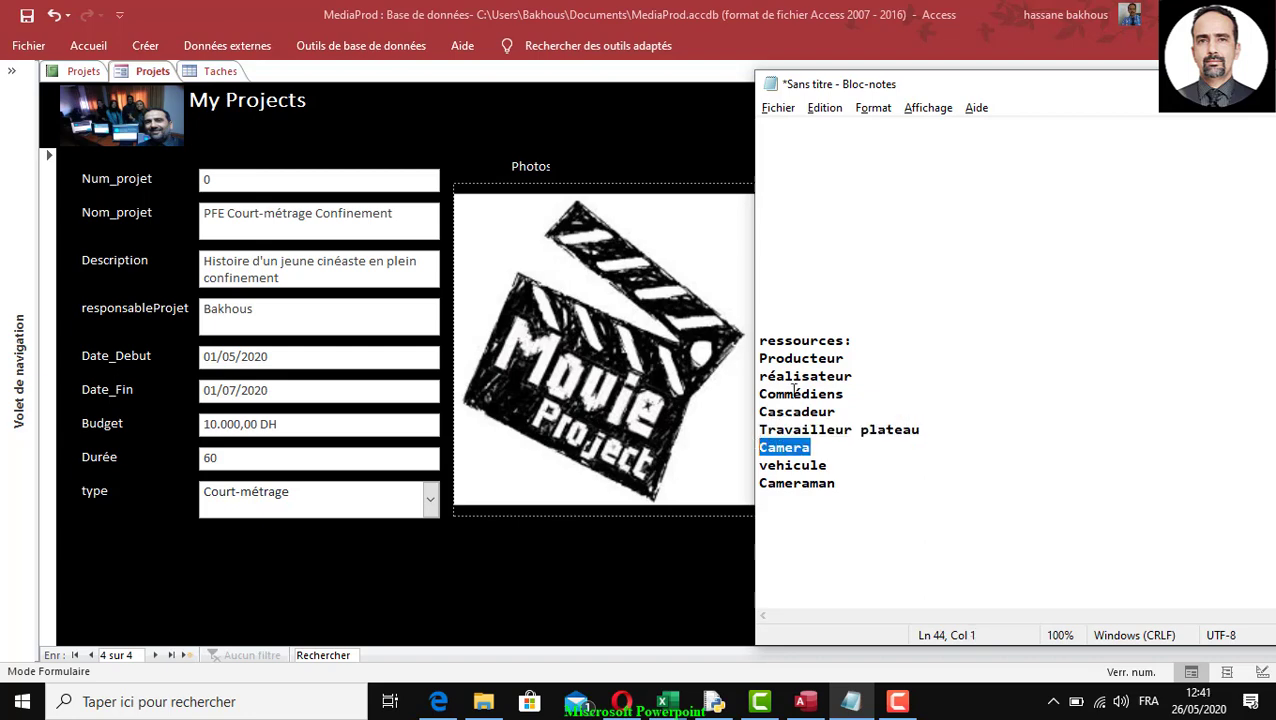
pyautogui.moveTo(849, 341); pyautogui.dragTo(758, 341)
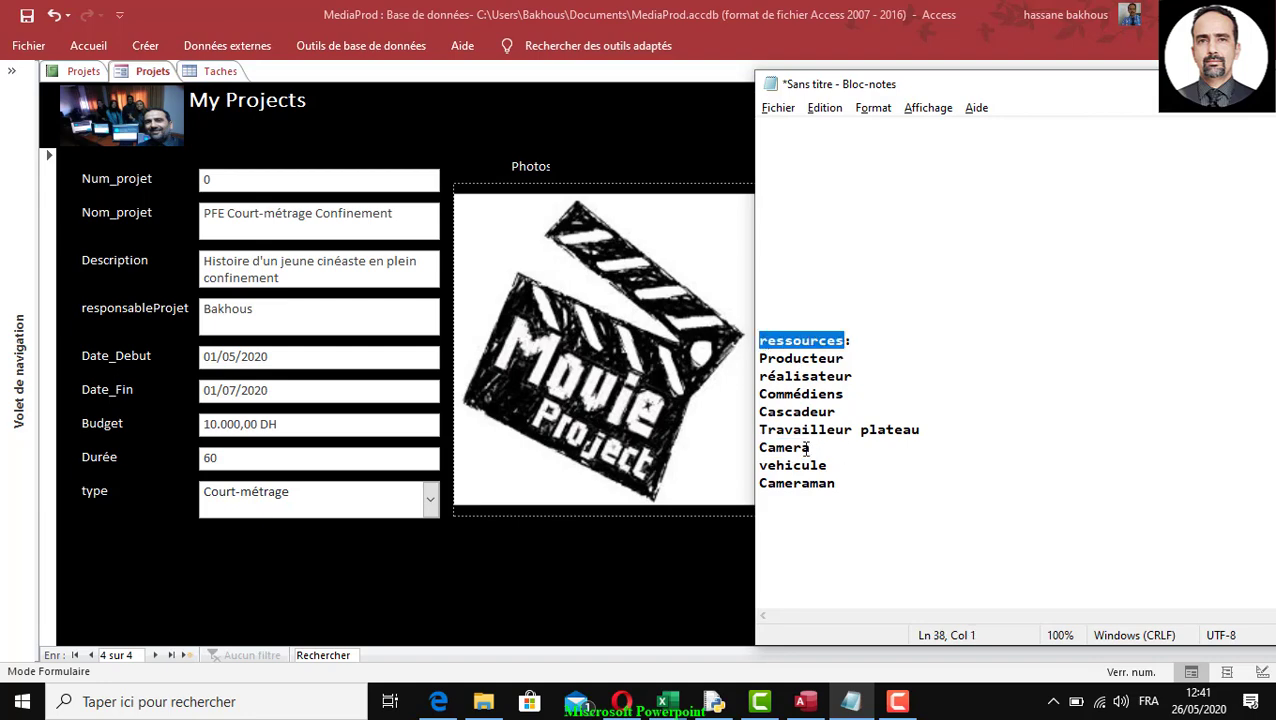
pyautogui.moveTo(811, 447); pyautogui.dragTo(760, 447)
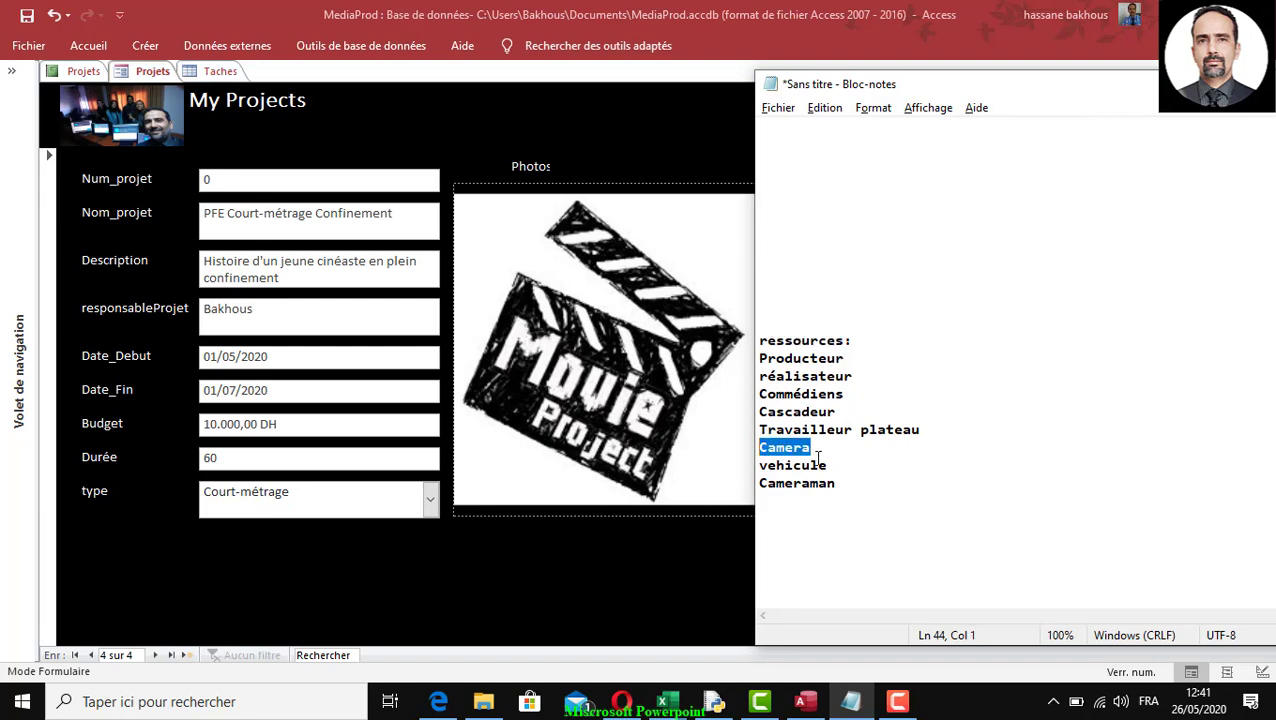
pyautogui.moveTo(848, 467); pyautogui.dragTo(760, 470)
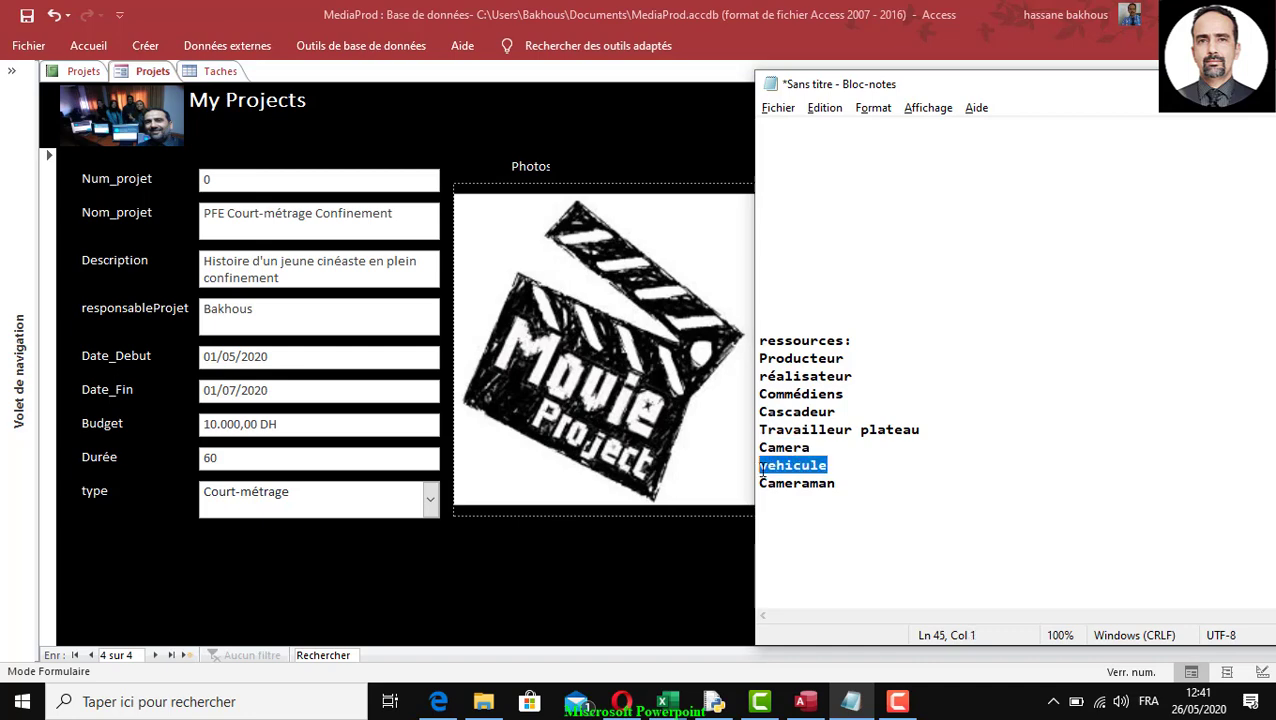
pyautogui.moveTo(845, 466); pyautogui.dragTo(761, 470)
pyautogui.moveTo(849, 484); pyautogui.dragTo(758, 486)
pyautogui.moveTo(851, 485); pyautogui.dragTo(757, 486)
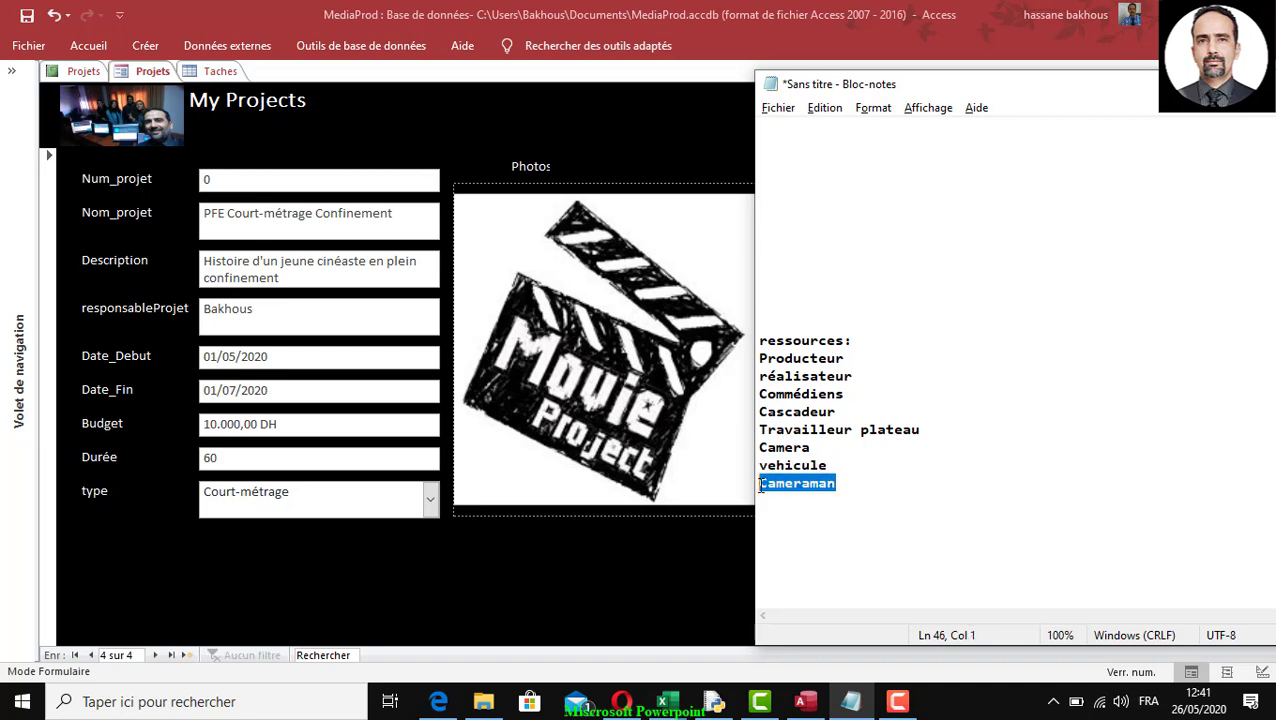
pyautogui.click(849, 484)
pyautogui.moveTo(766, 357); pyautogui.dragTo(863, 507)
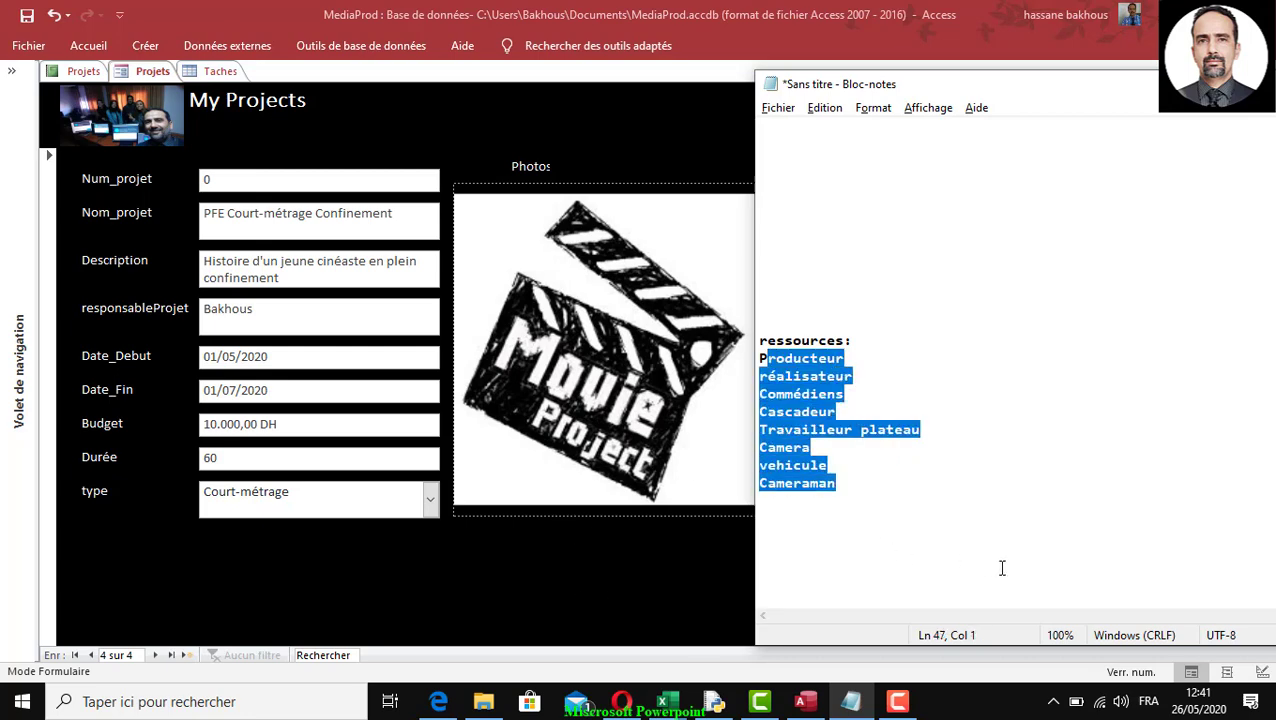
# Step: Review the full phase list in the notes, from Phase de pré-production down to copie finale
pyautogui.scroll(1, 1005, 570)
pyautogui.scroll(7, 952, 597)
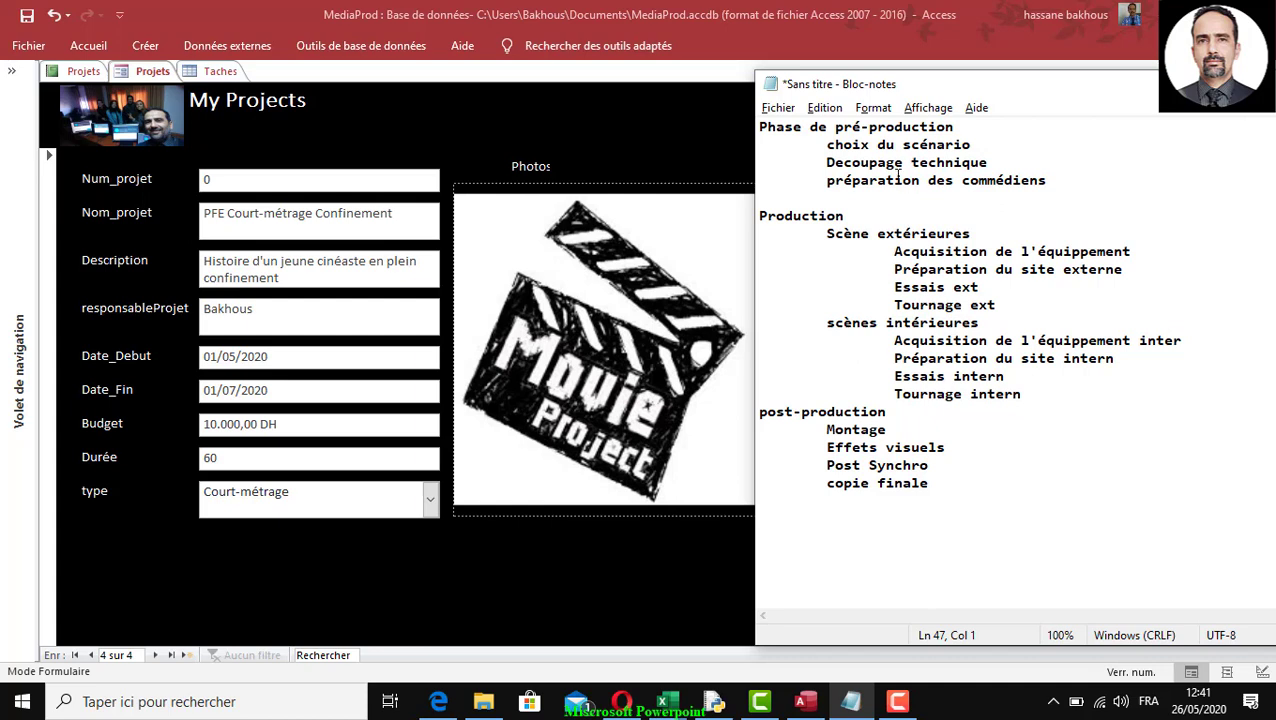
pyautogui.moveTo(835, 127); pyautogui.dragTo(1019, 475)
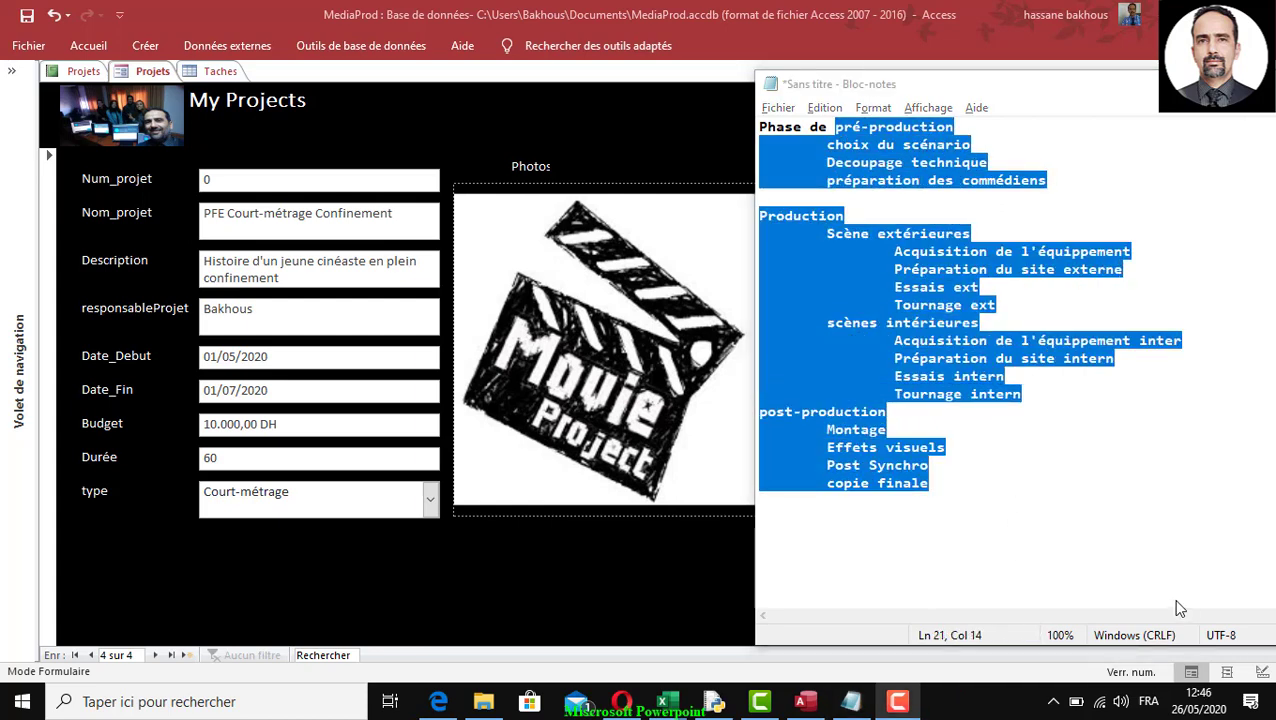
pyautogui.doubleClick(966, 478)
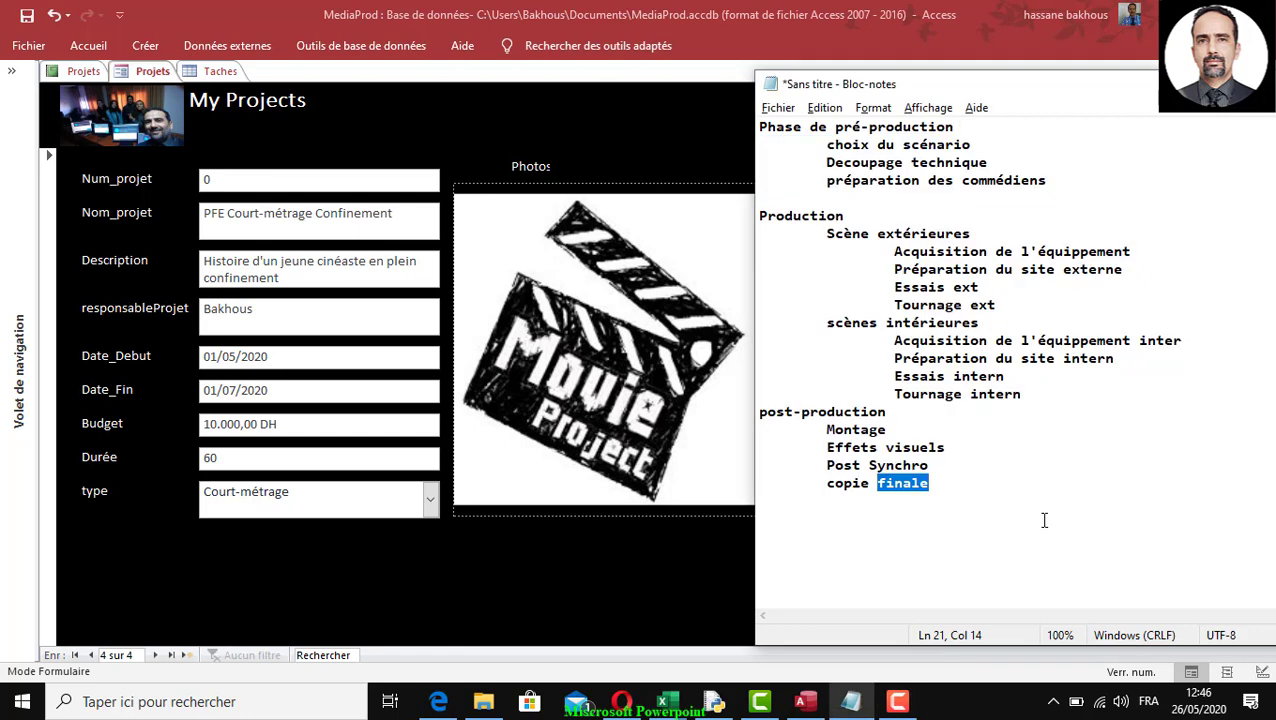
# Step: Switch back to Access, expand the navigation pane and open the ressources table
pyautogui.click(545, 128)
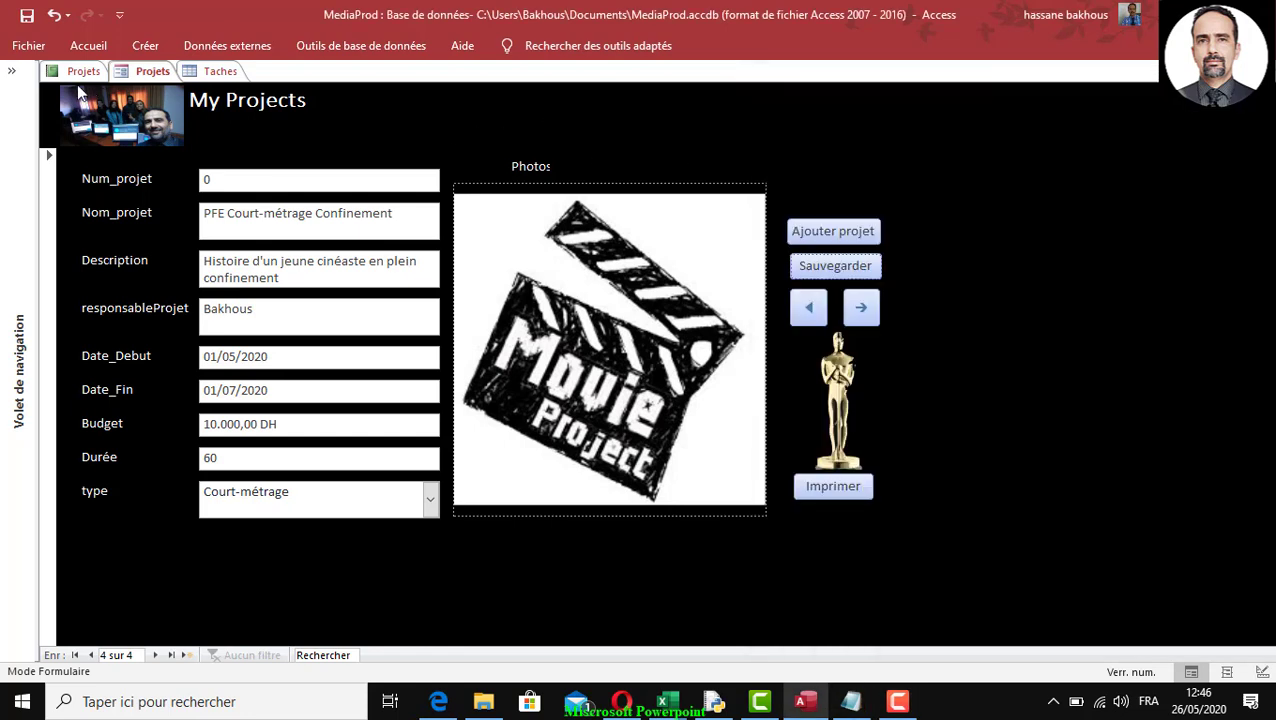
pyautogui.click(12, 72)
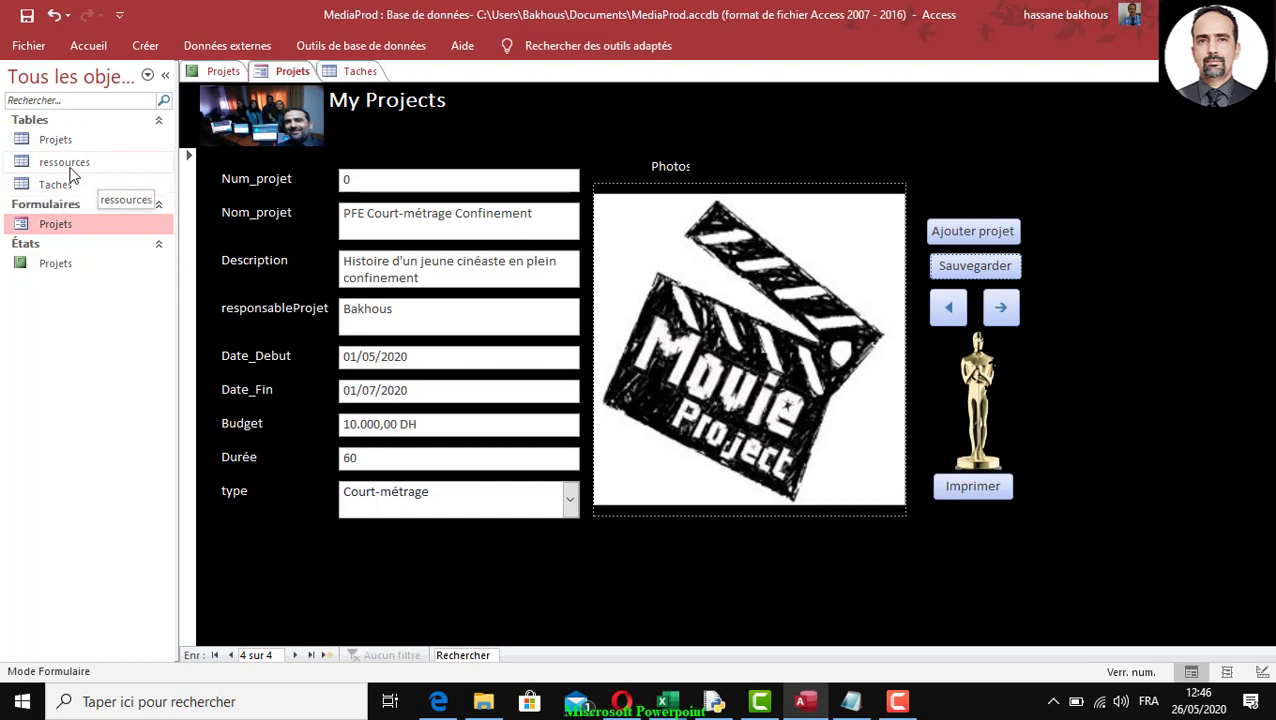
pyautogui.click(39, 170)
pyautogui.doubleClick(39, 170)
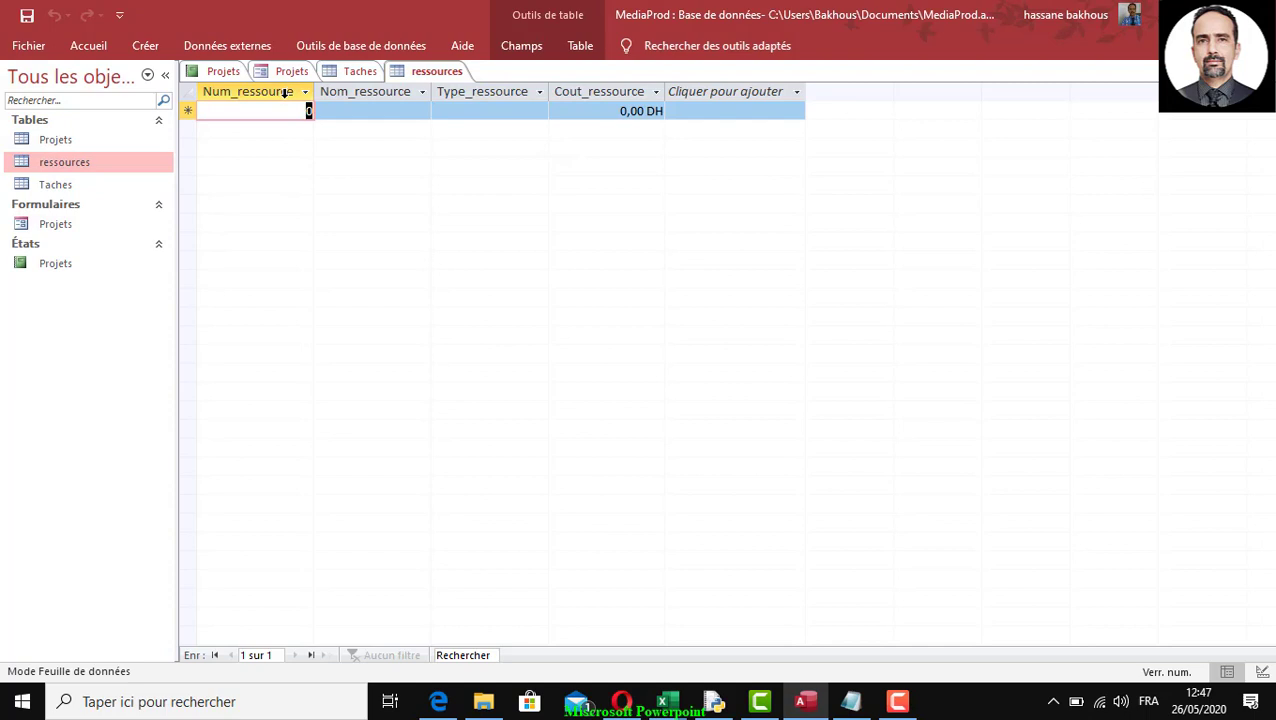
# Step: Examine the Nom_ressource, Type_ressource and Cout_ressource columns of the empty ressources table
pyautogui.click(514, 113)
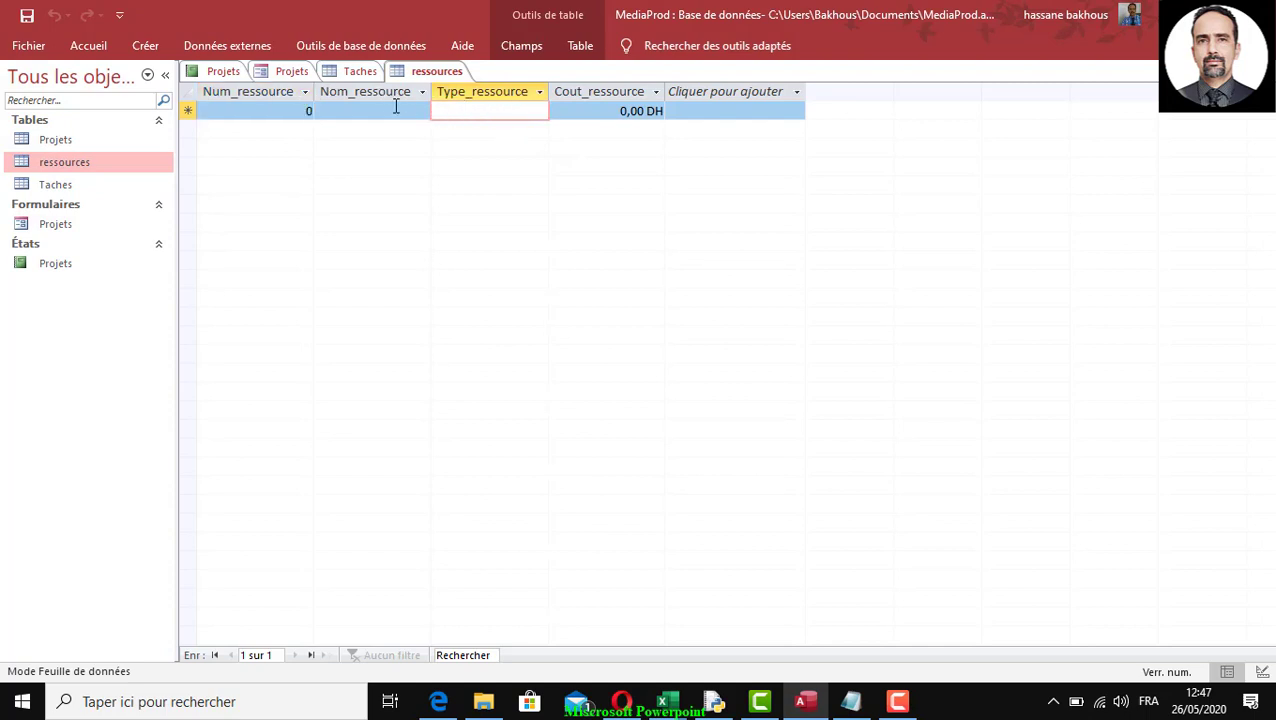
pyautogui.click(396, 108)
pyautogui.click(500, 110)
pyautogui.click(635, 111)
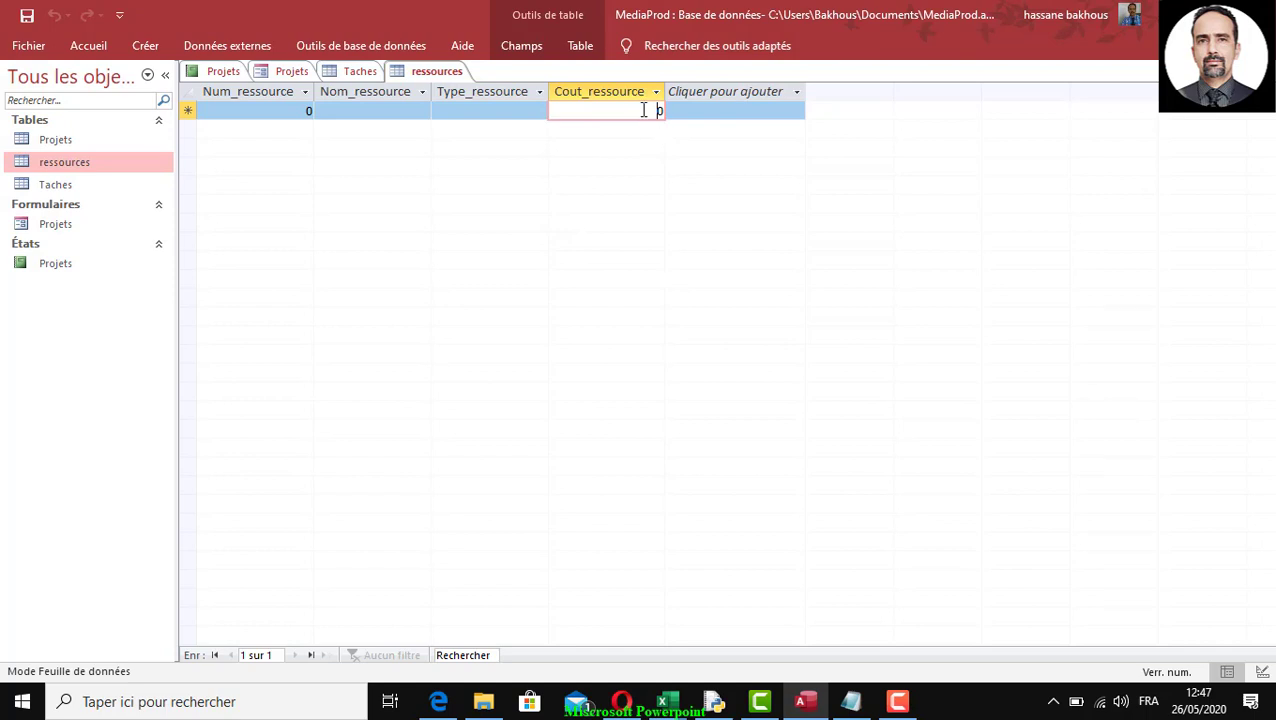
pyautogui.doubleClick(652, 110)
pyautogui.click(620, 90)
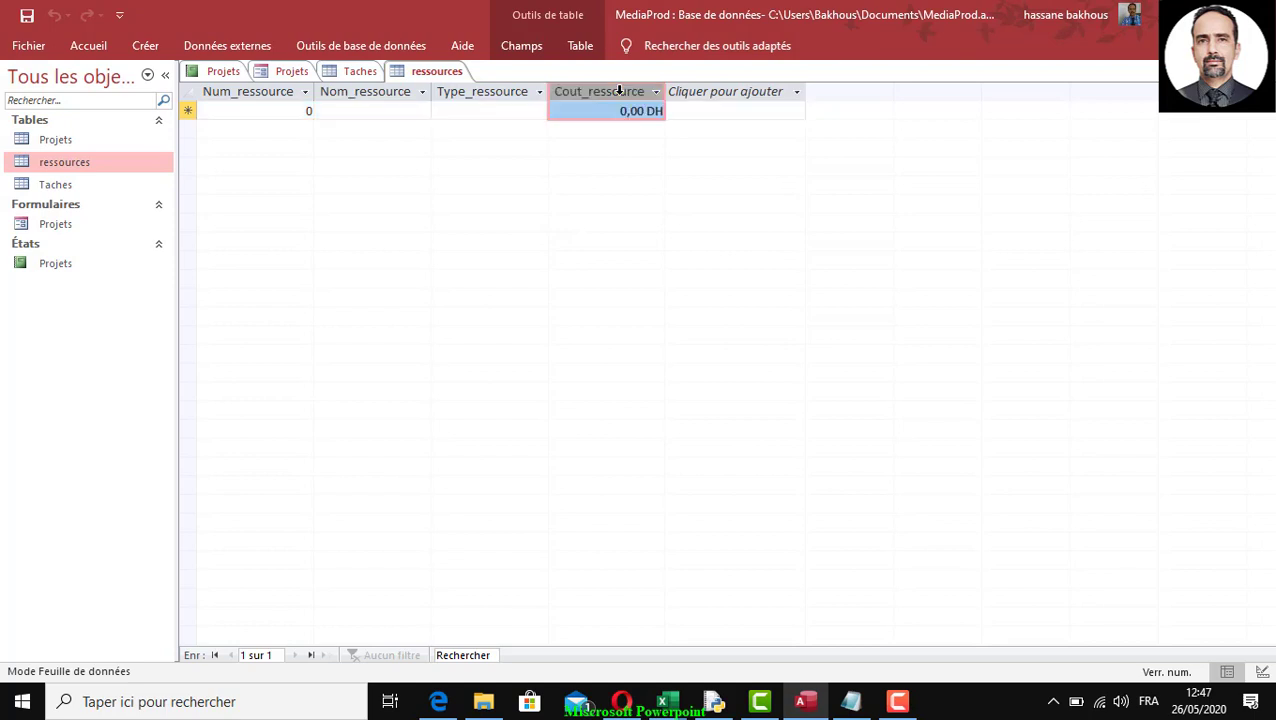
pyautogui.click(499, 116)
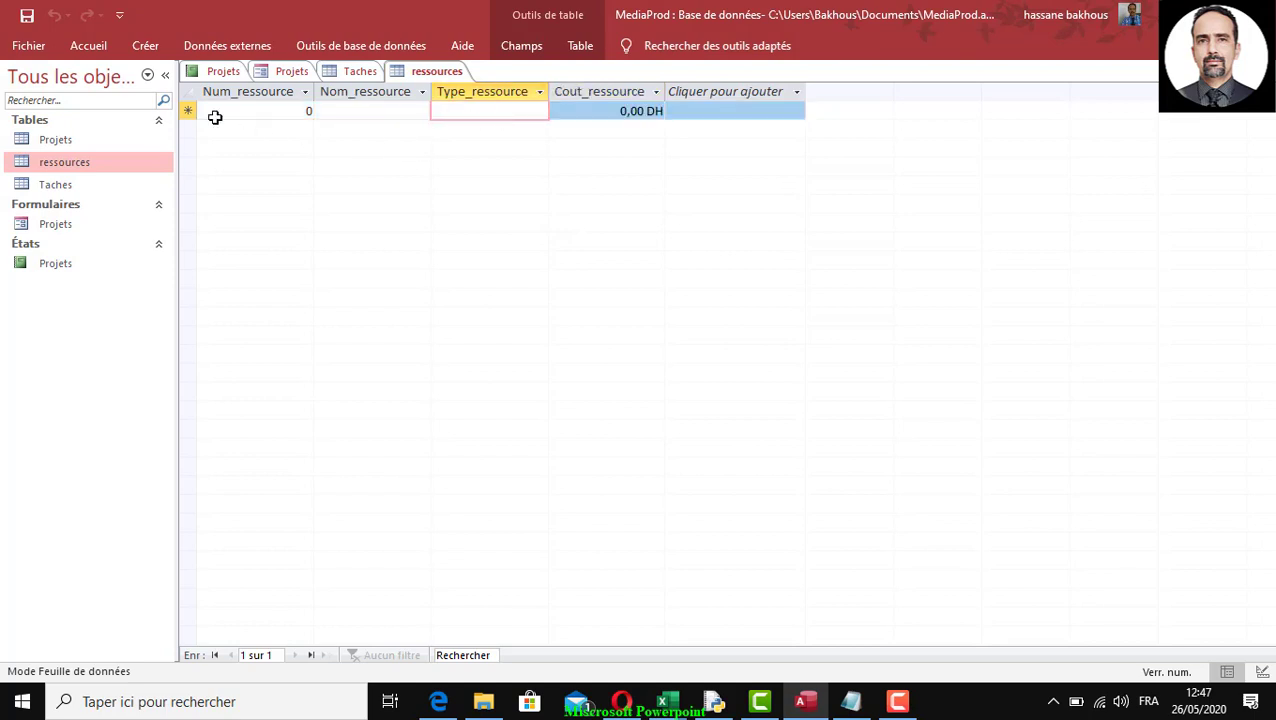
pyautogui.click(453, 98)
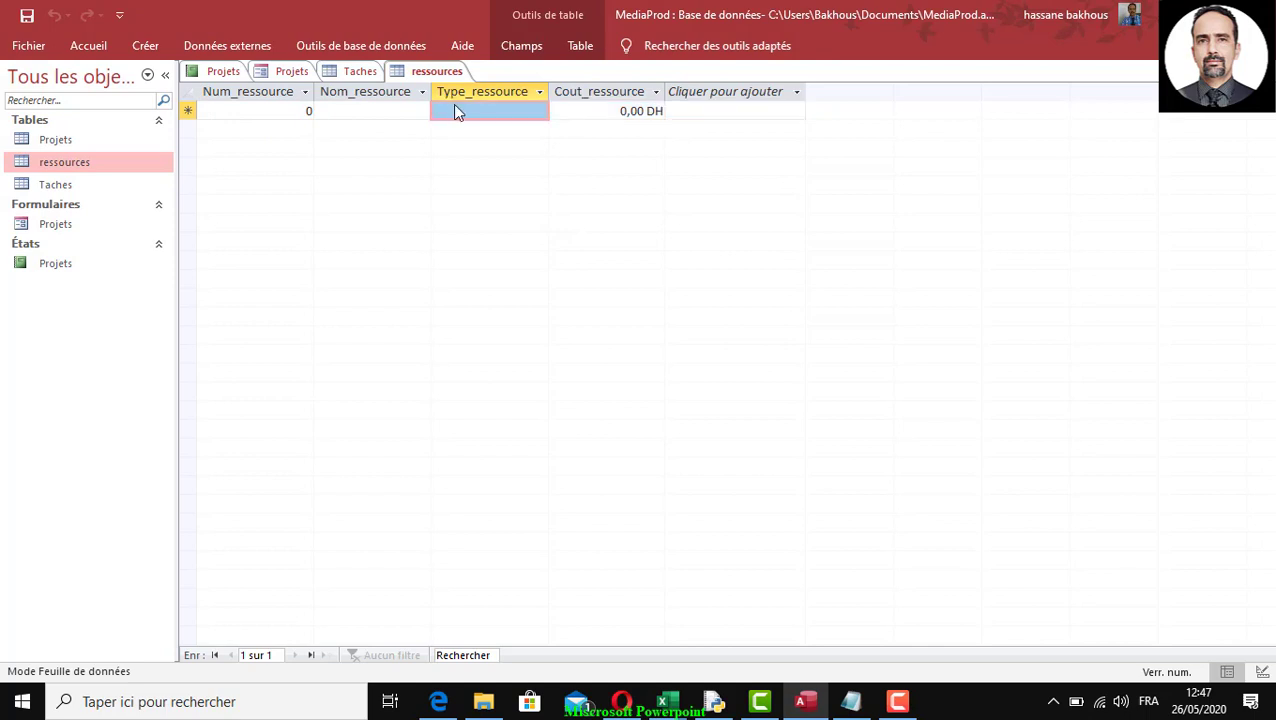
pyautogui.moveTo(462, 110); pyautogui.dragTo(556, 112)
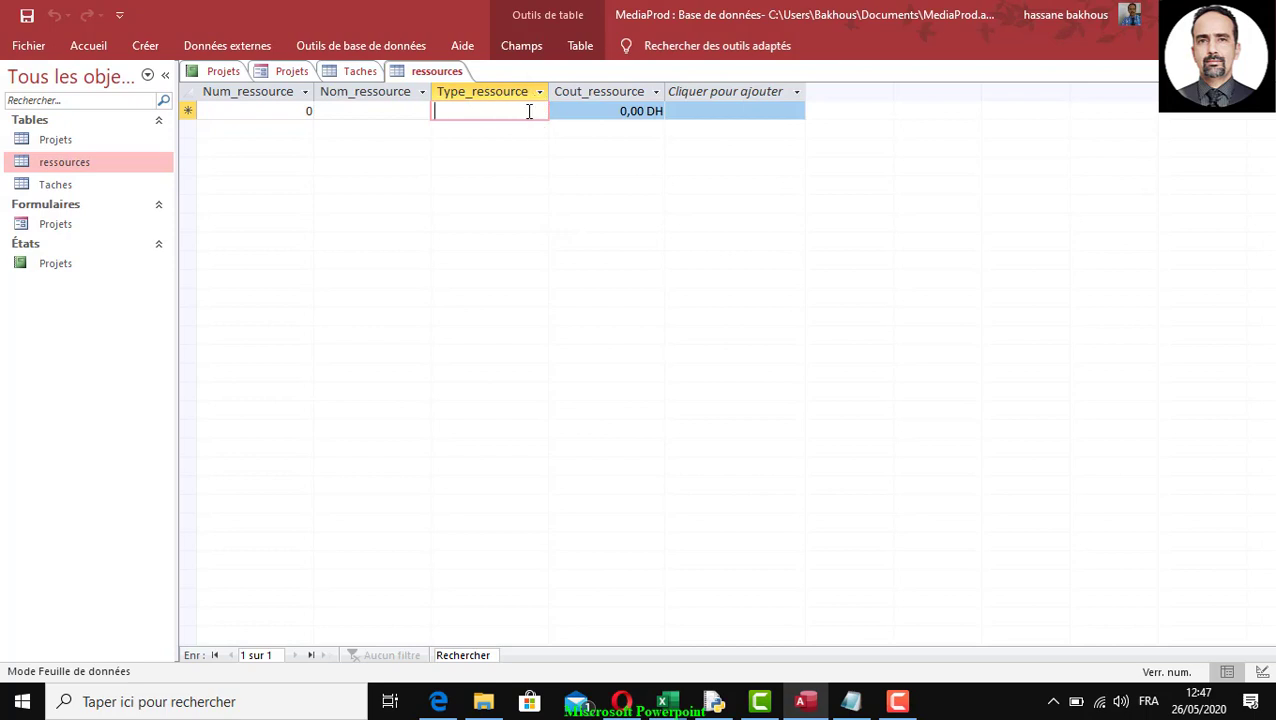
# Step: Open the ressources table in design view and select the data type of the Type_ressource field
pyautogui.rightClick(59, 161)
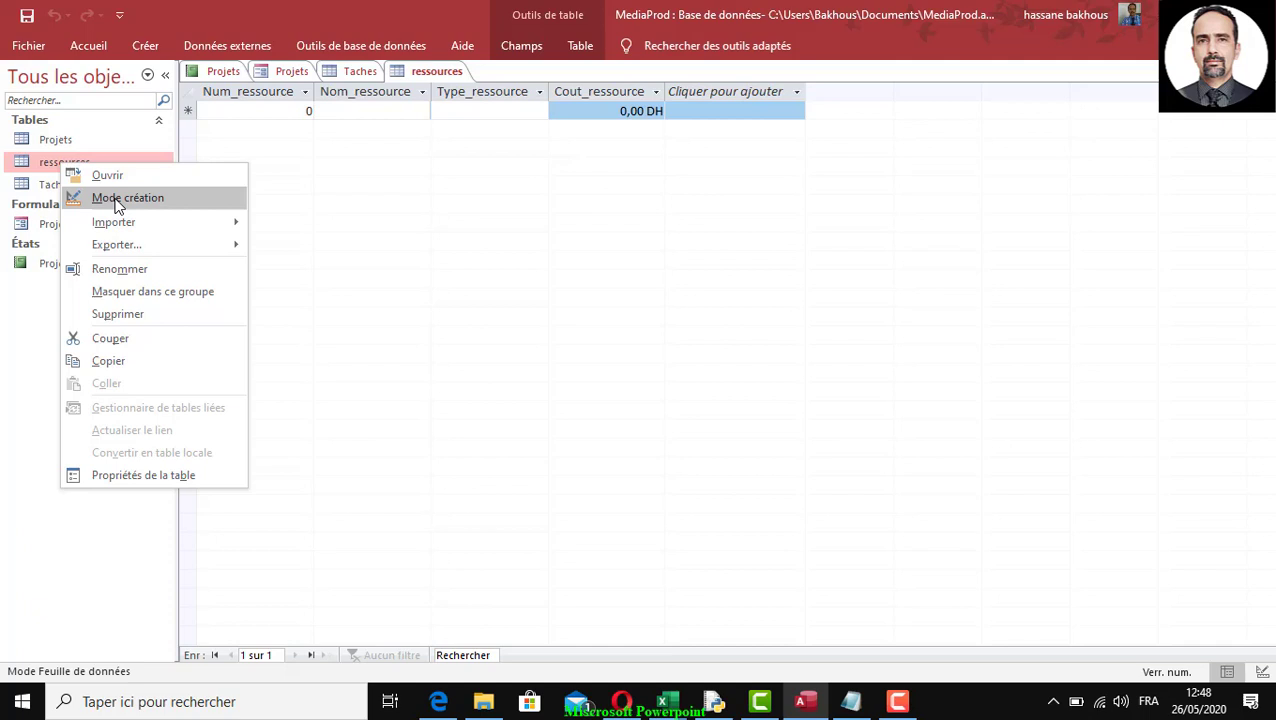
pyautogui.click(118, 199)
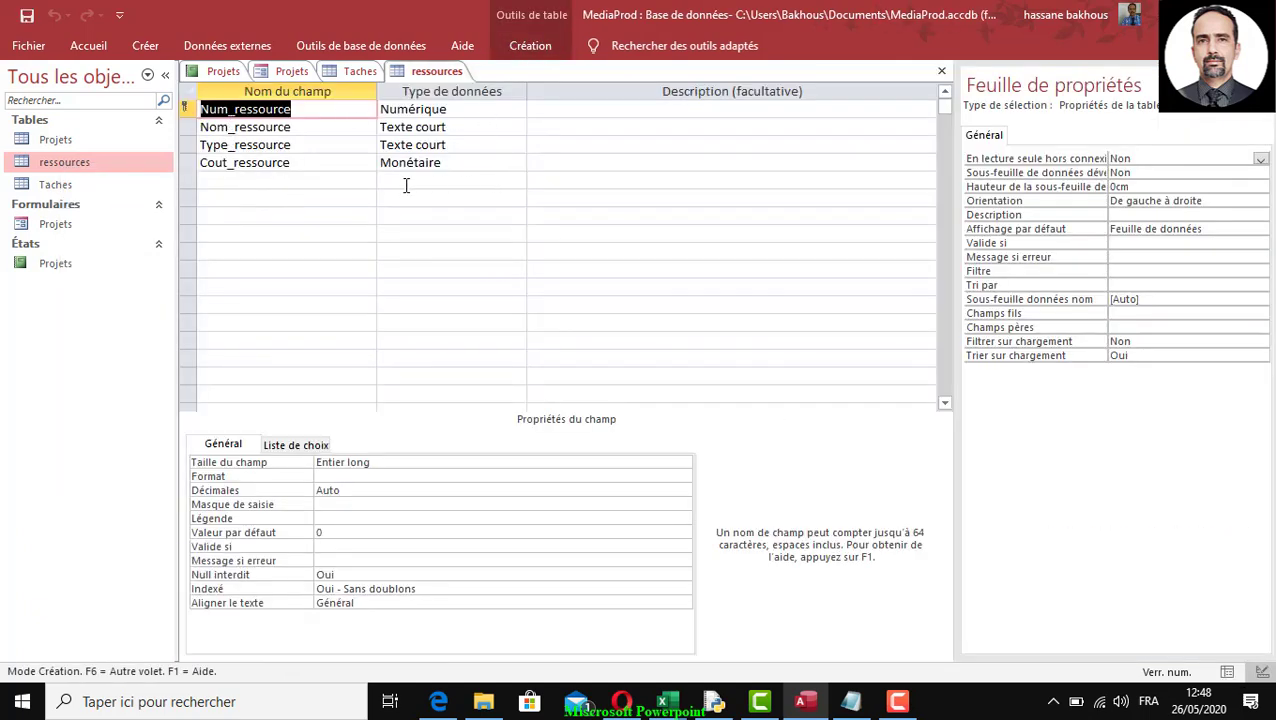
pyautogui.click(314, 180)
pyautogui.click(313, 162)
pyautogui.click(318, 145)
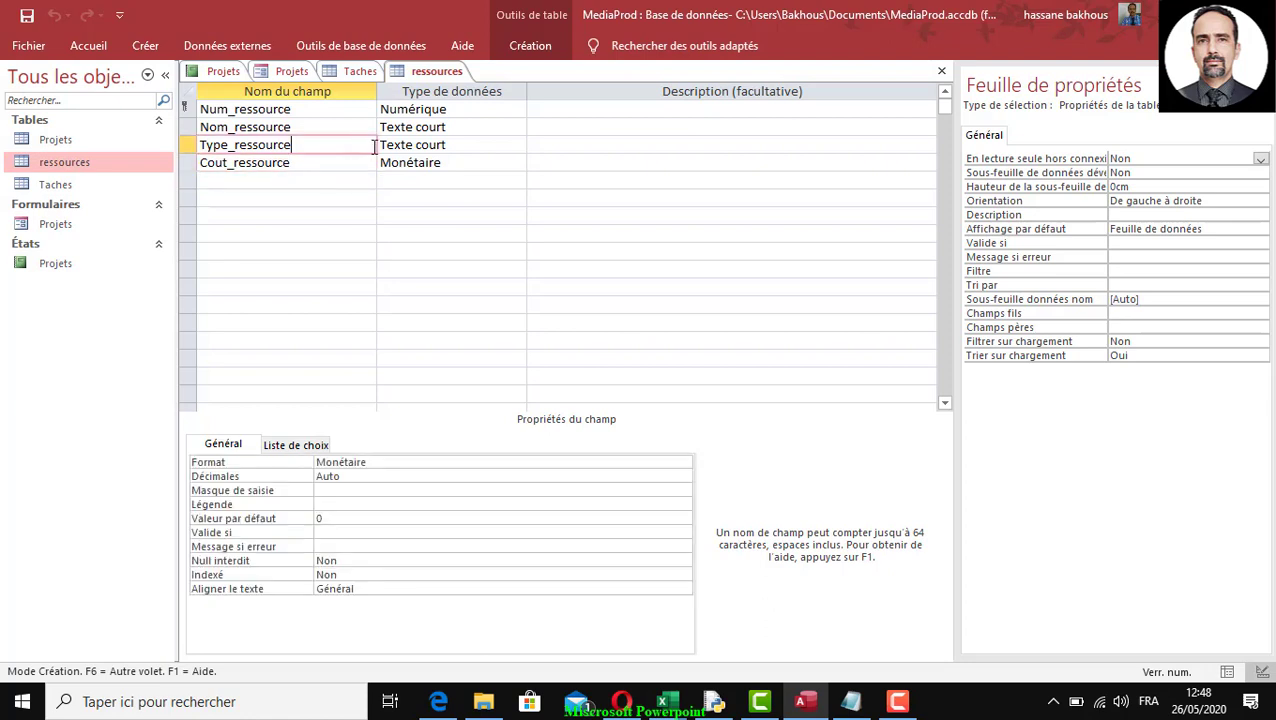
pyautogui.click(413, 145)
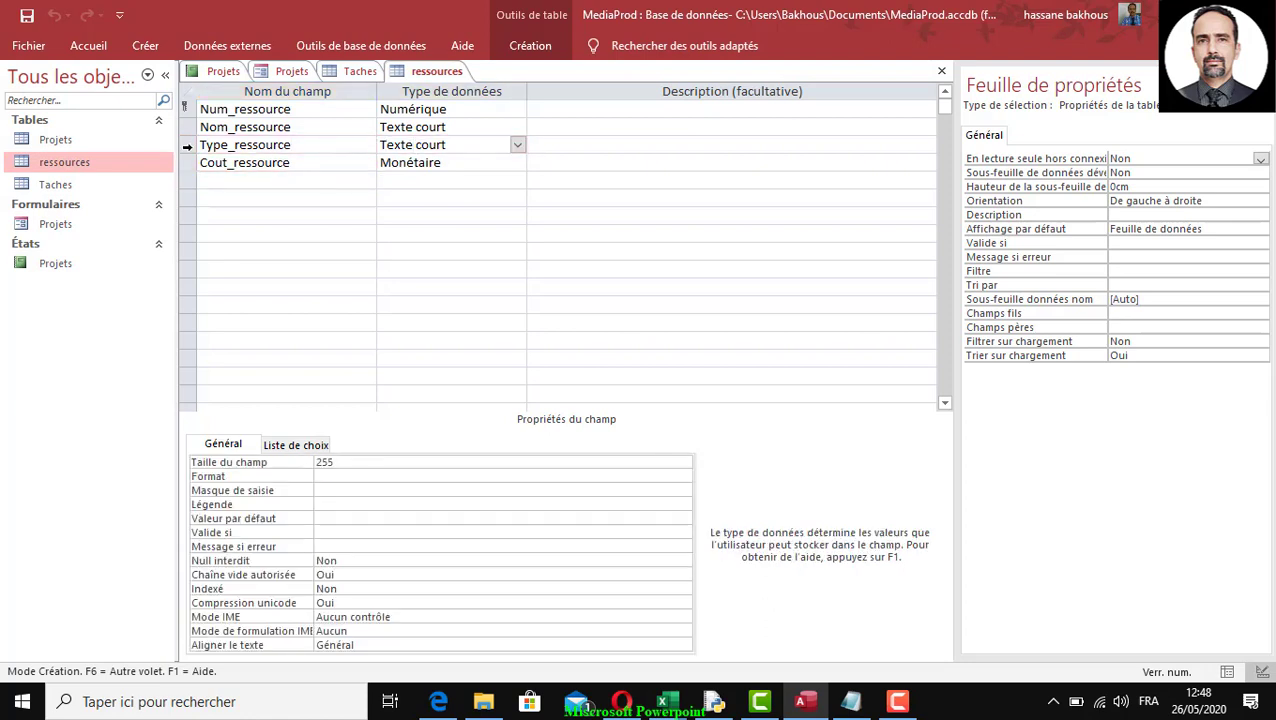
pyautogui.click(185, 145)
pyautogui.click(479, 145)
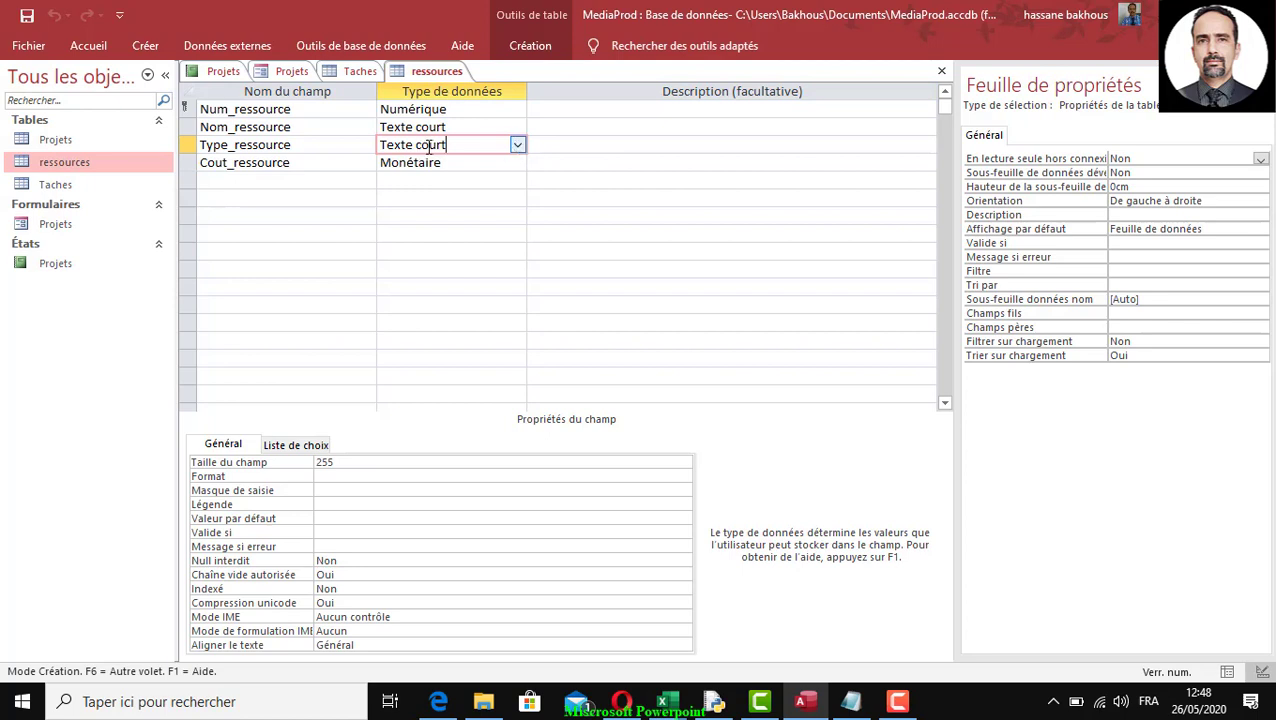
# Step: Start the lookup list wizard for Type_ressource and choose to supply the list values manually
pyautogui.click(516, 145)
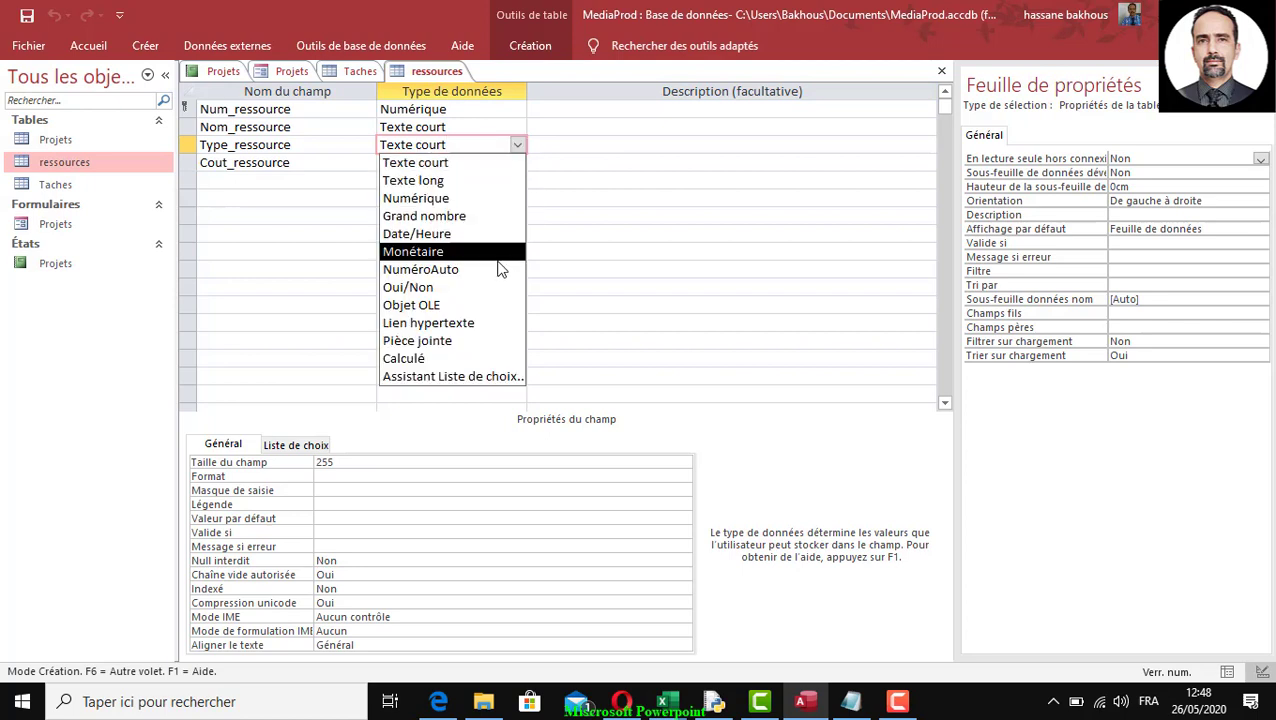
pyautogui.click(480, 378)
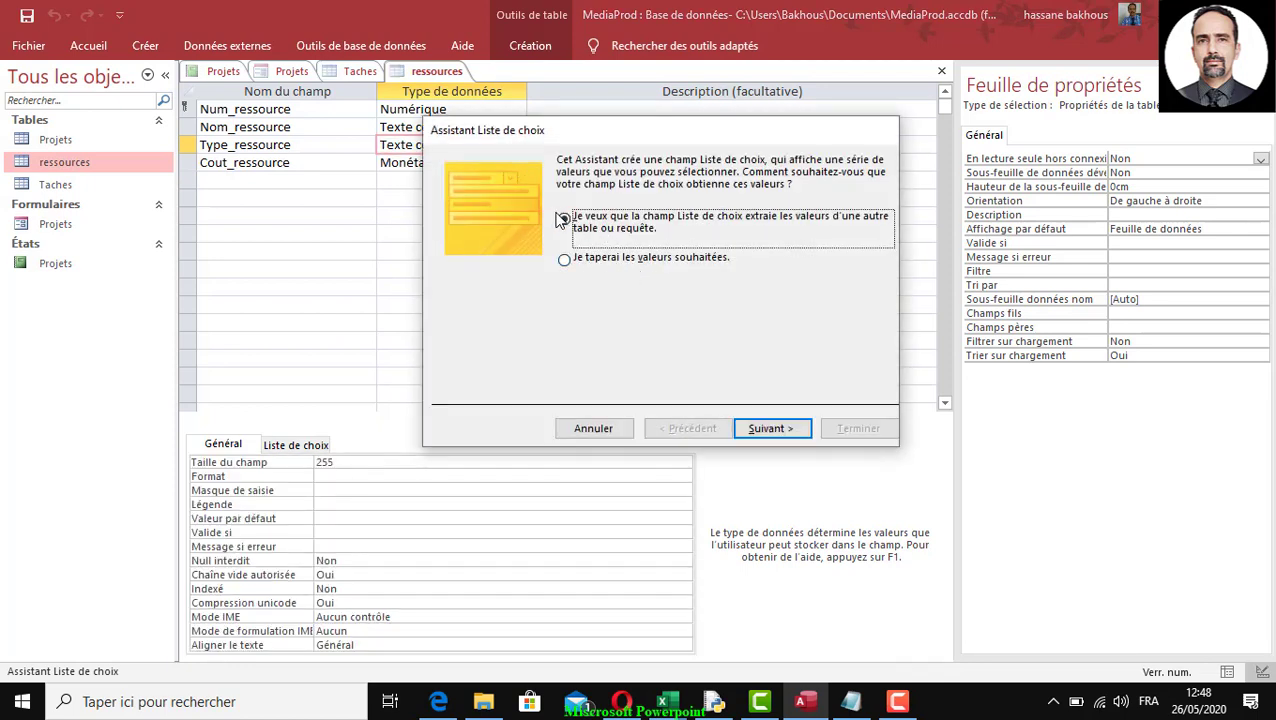
pyautogui.moveTo(592, 130); pyautogui.dragTo(689, 140)
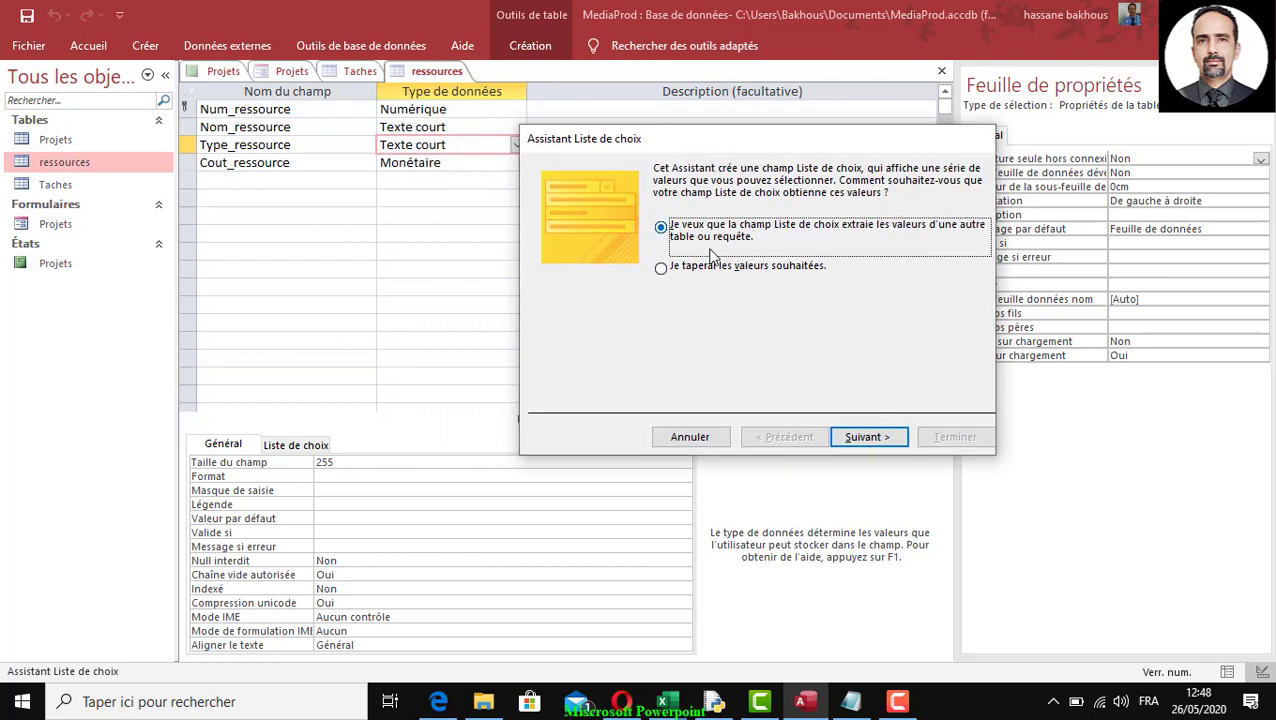
pyautogui.click(662, 268)
pyautogui.click(868, 437)
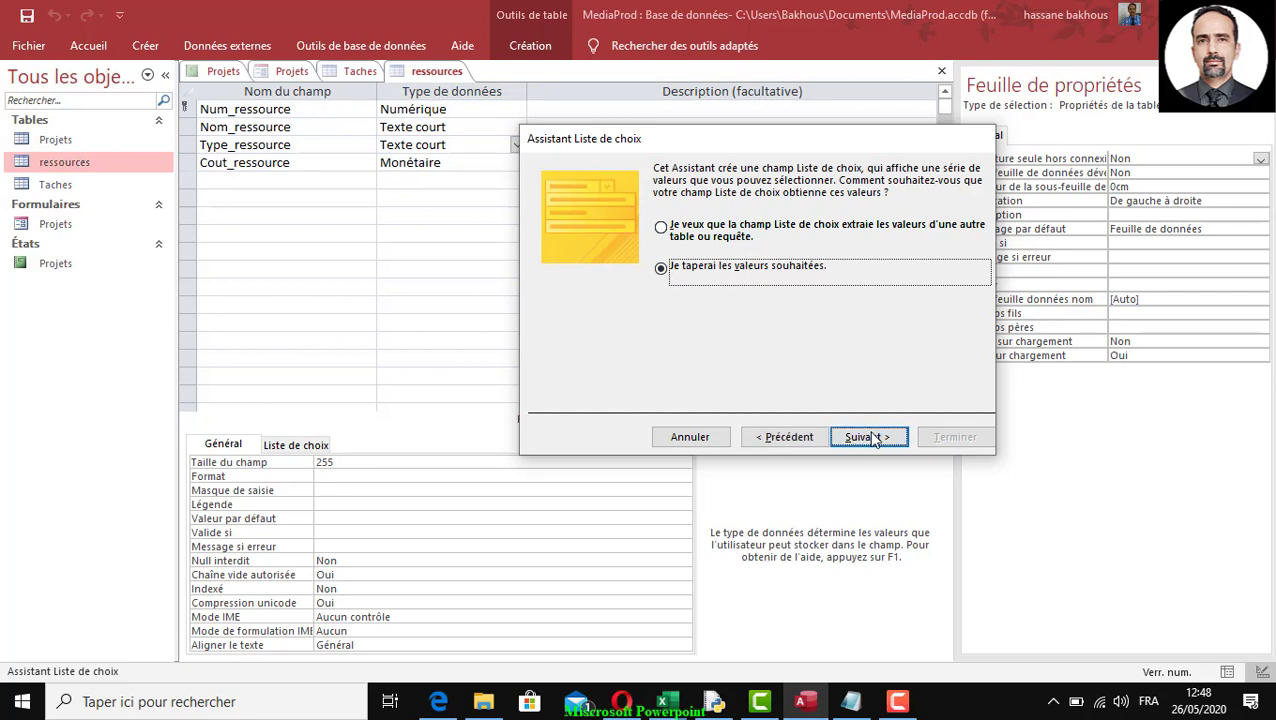
# Step: Enter Humain and Matériel as the Type_ressource list values and finish the wizard with the default label
pyautogui.click(587, 298)
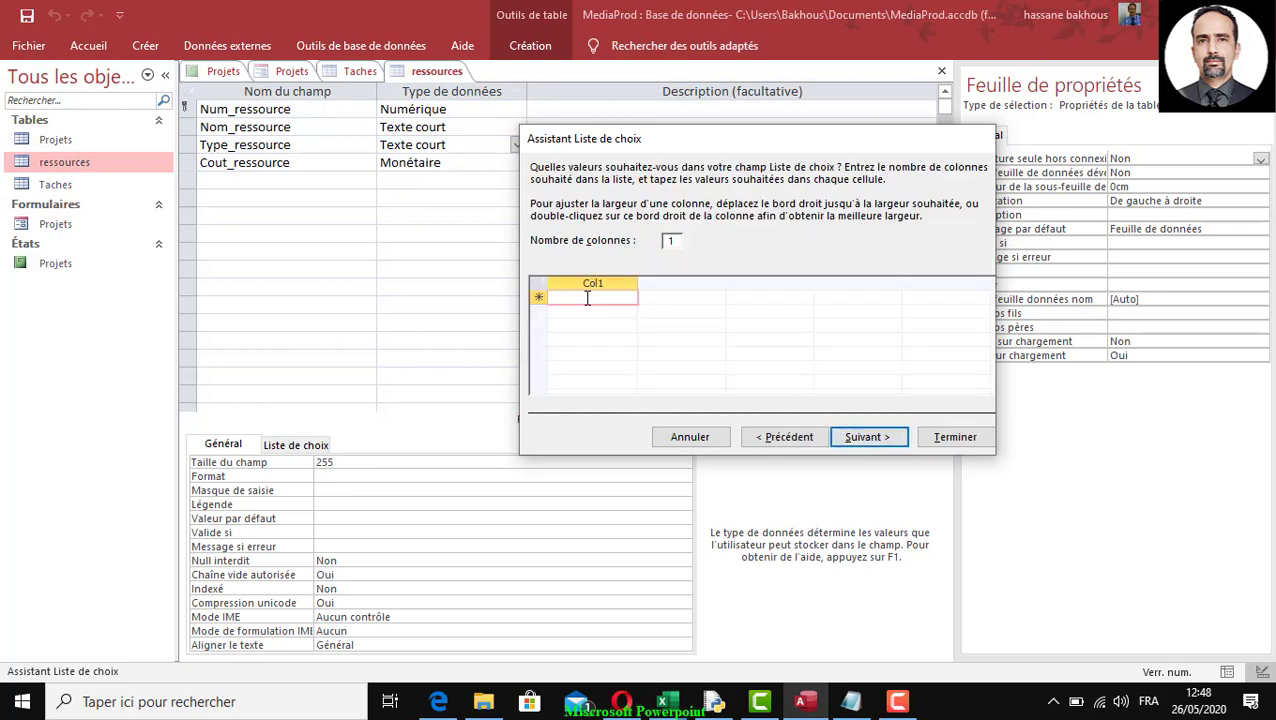
pyautogui.write('Humain')
pyautogui.click(596, 314)
pyautogui.write('M')
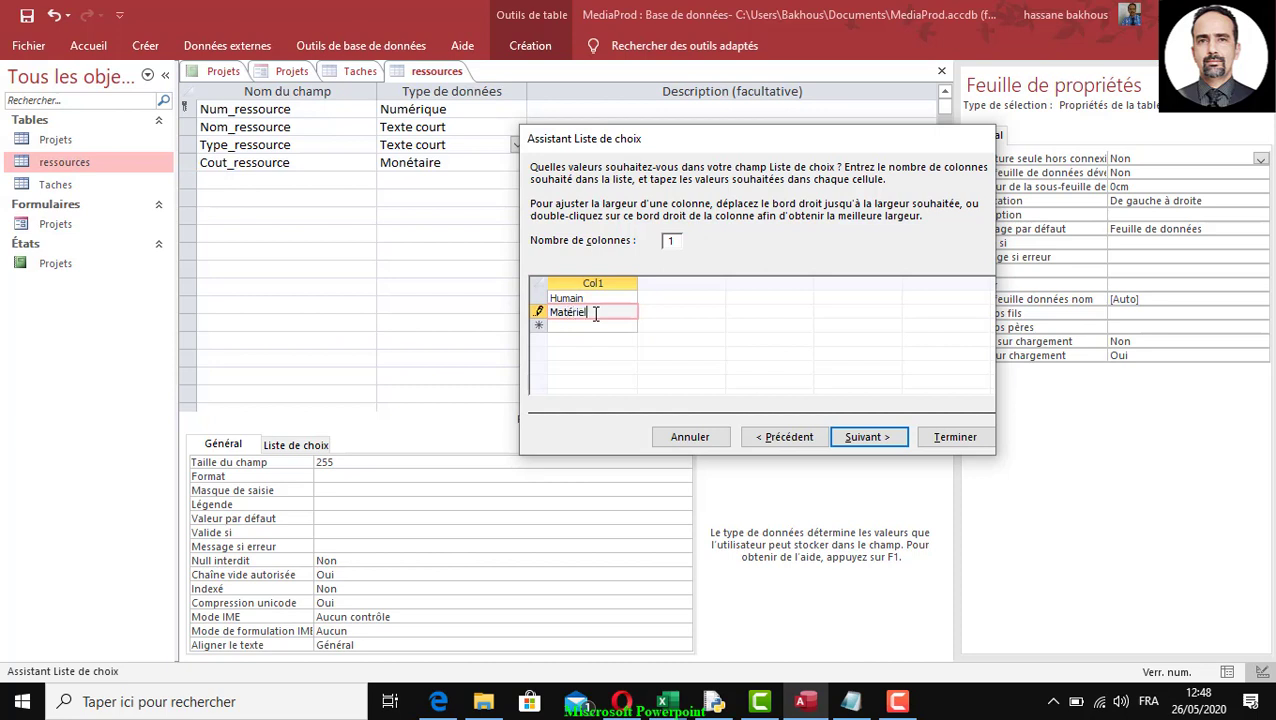
pyautogui.write('atériel')
pyautogui.click(606, 298)
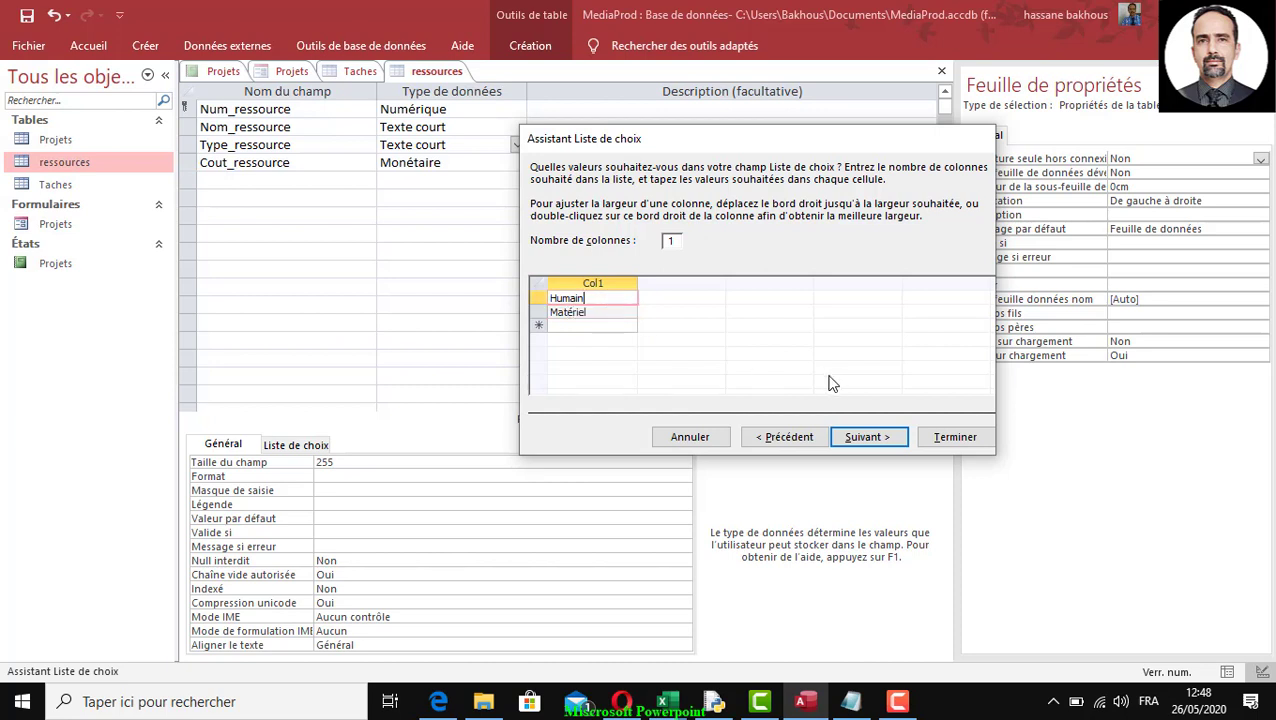
pyautogui.click(869, 440)
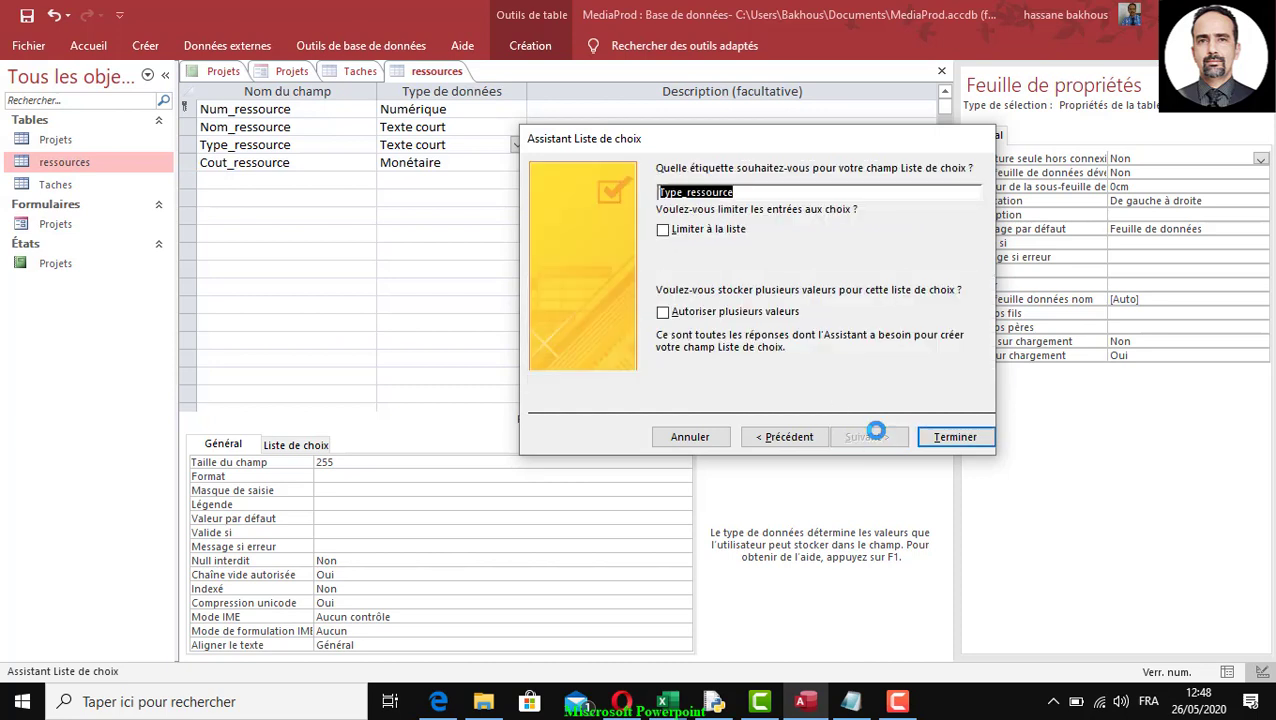
pyautogui.click(955, 437)
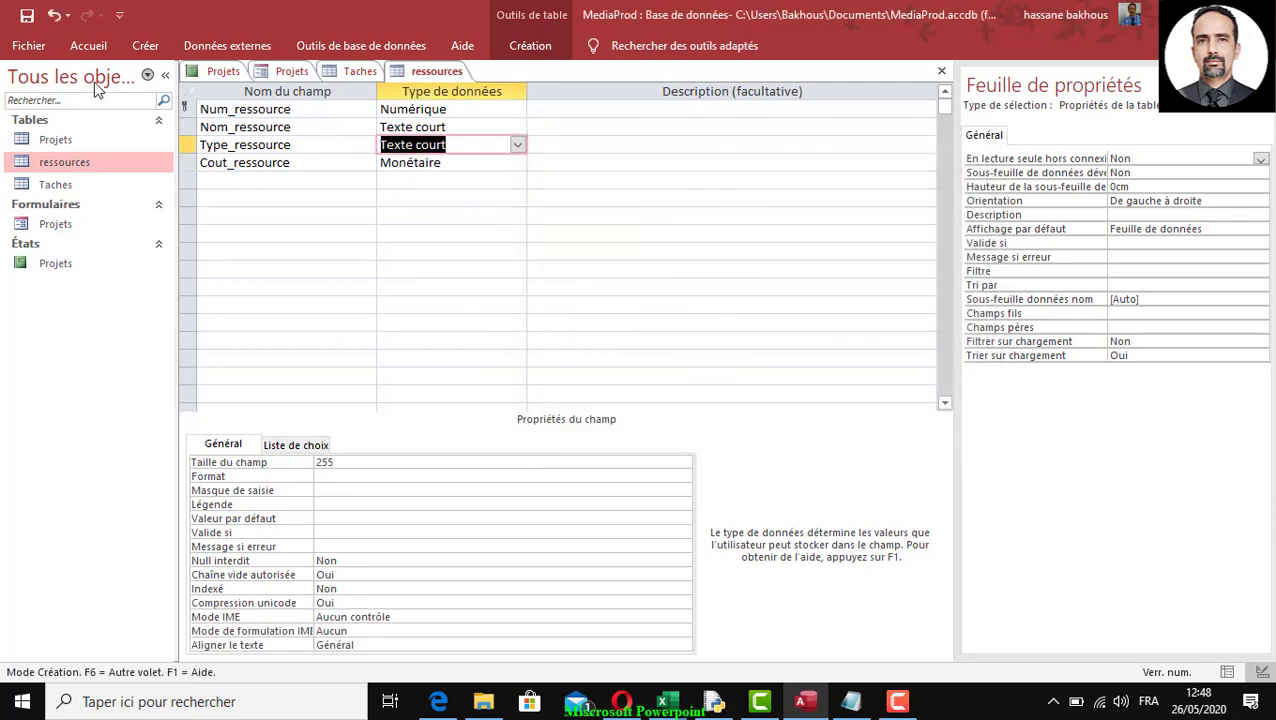
# Step: Save and close the ressources table design, and reopen the table as a datasheet
pyautogui.click(29, 21)
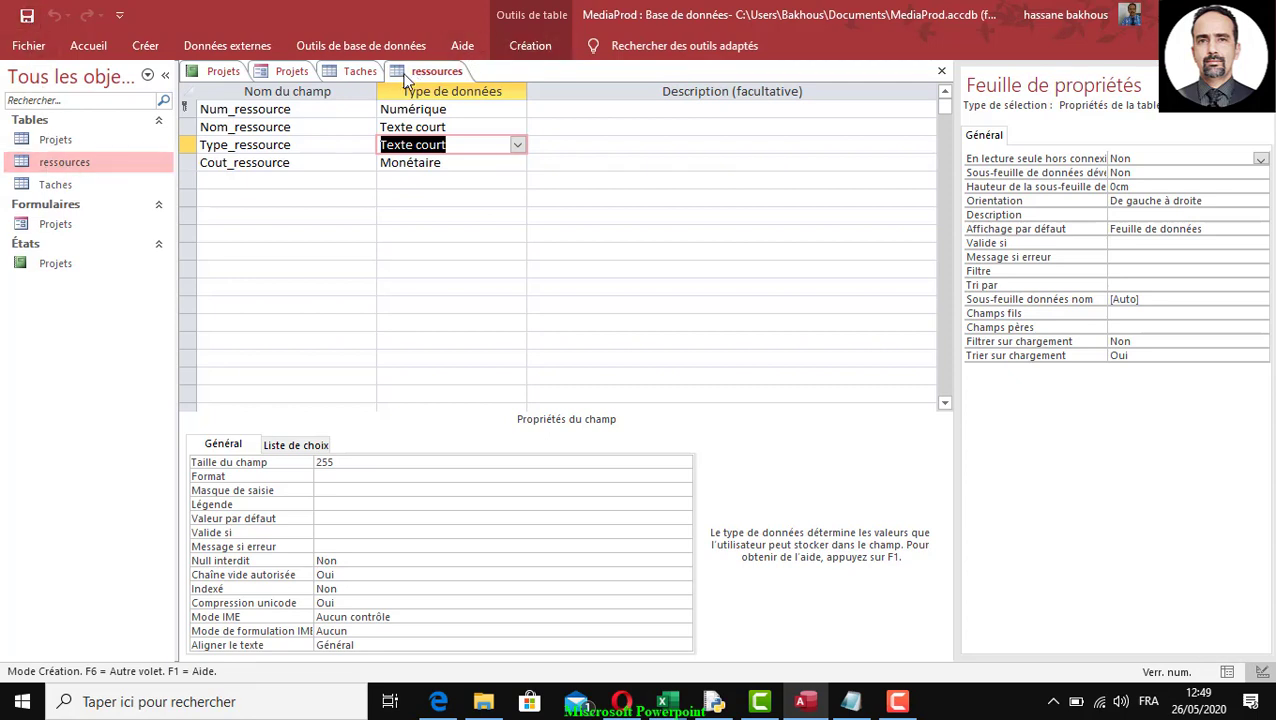
pyautogui.click(941, 71)
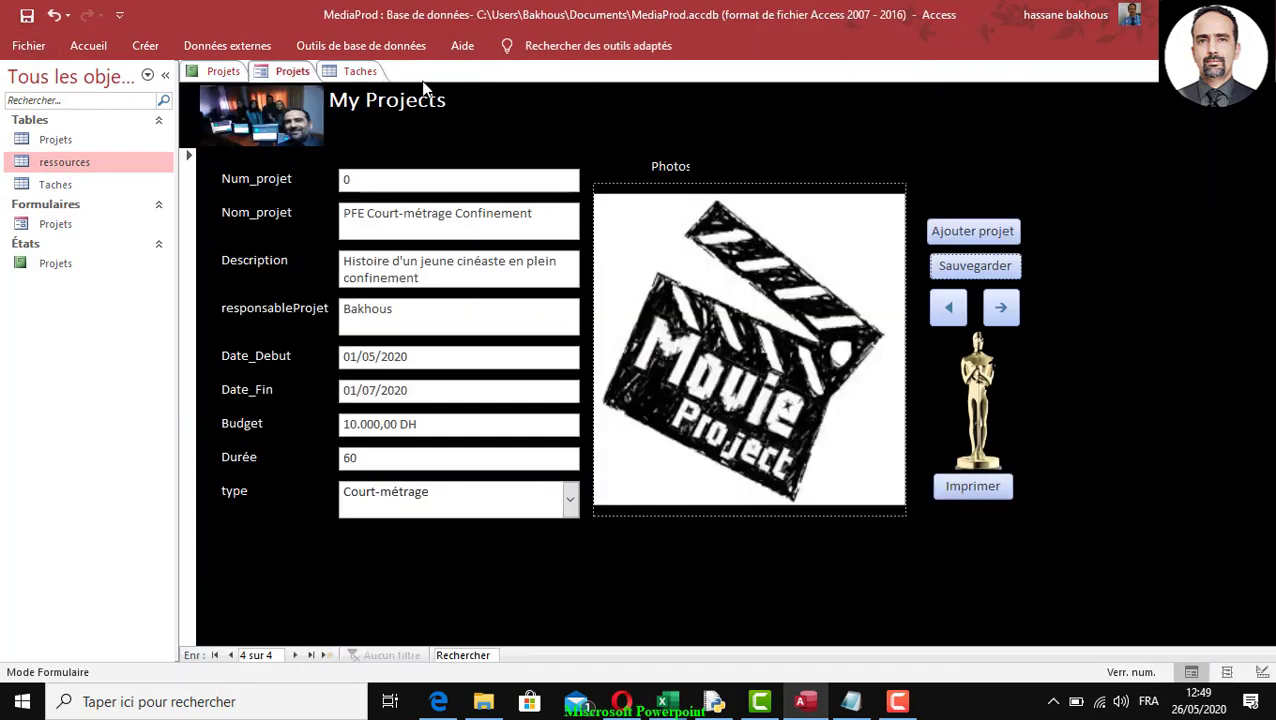
pyautogui.doubleClick(75, 164)
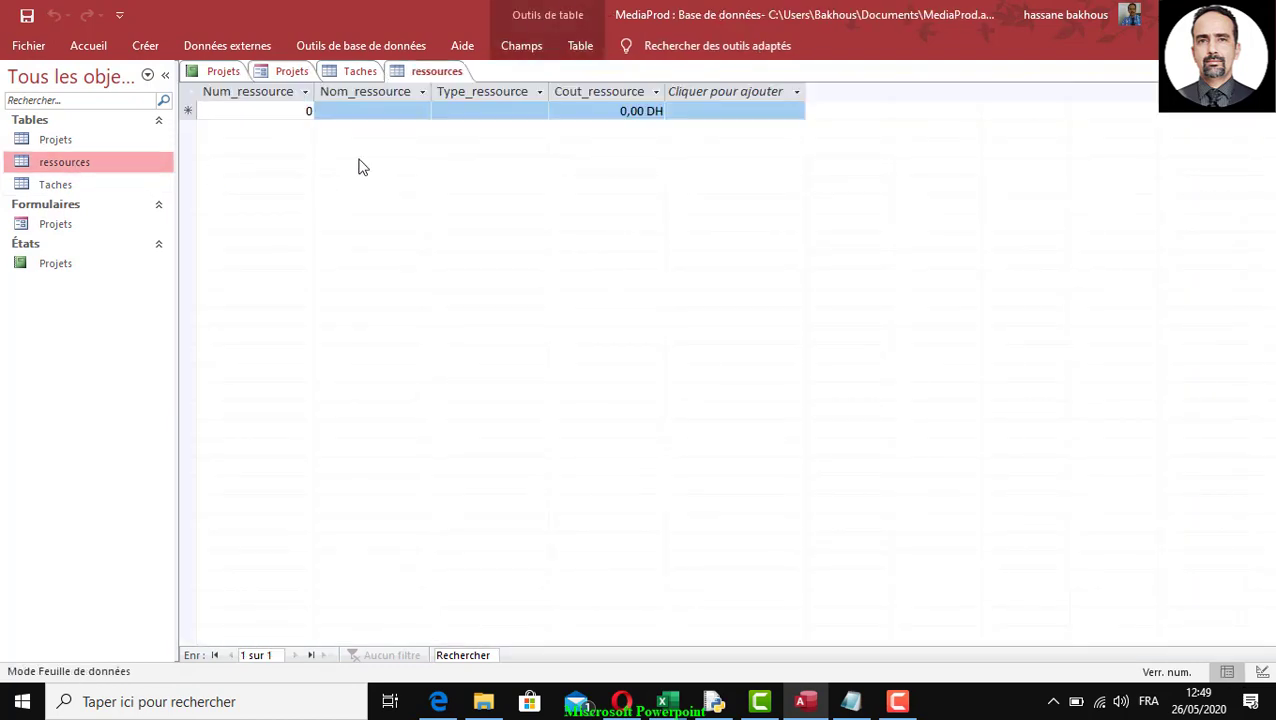
# Step: Check the choices offered by the Type_ressource field in the blank record
pyautogui.click(469, 109)
pyautogui.click(538, 110)
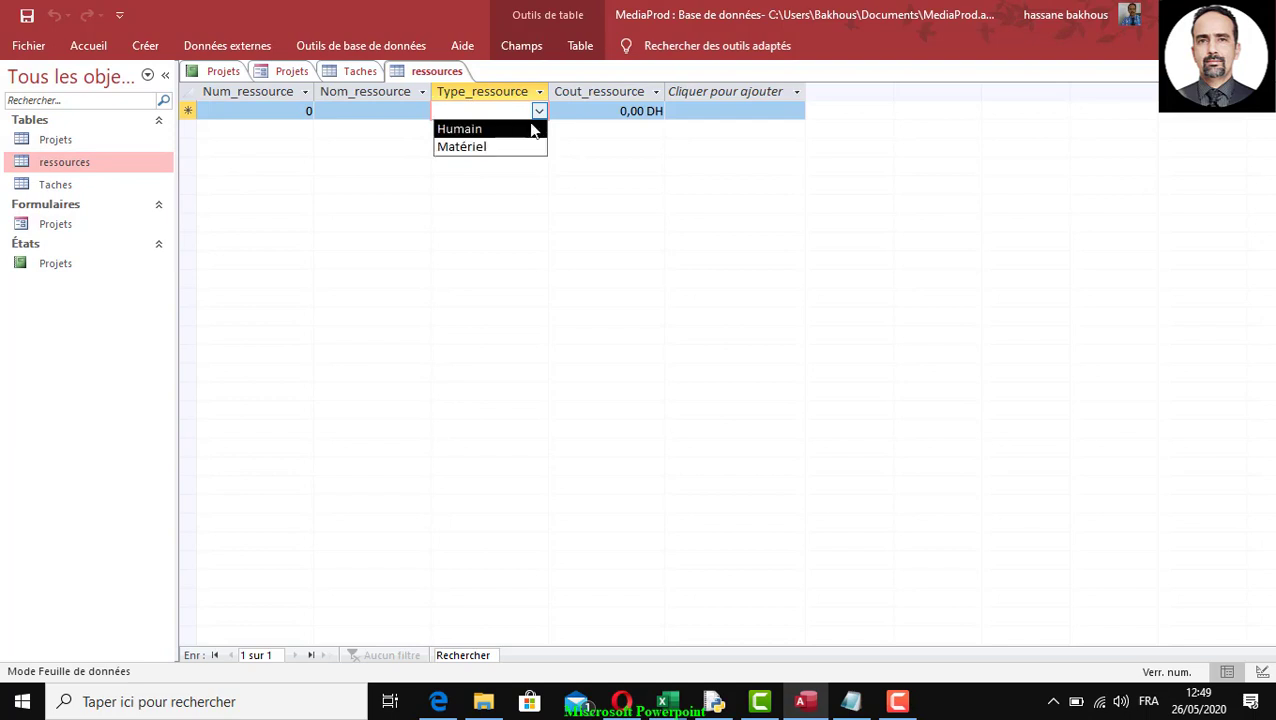
pyautogui.click(538, 111)
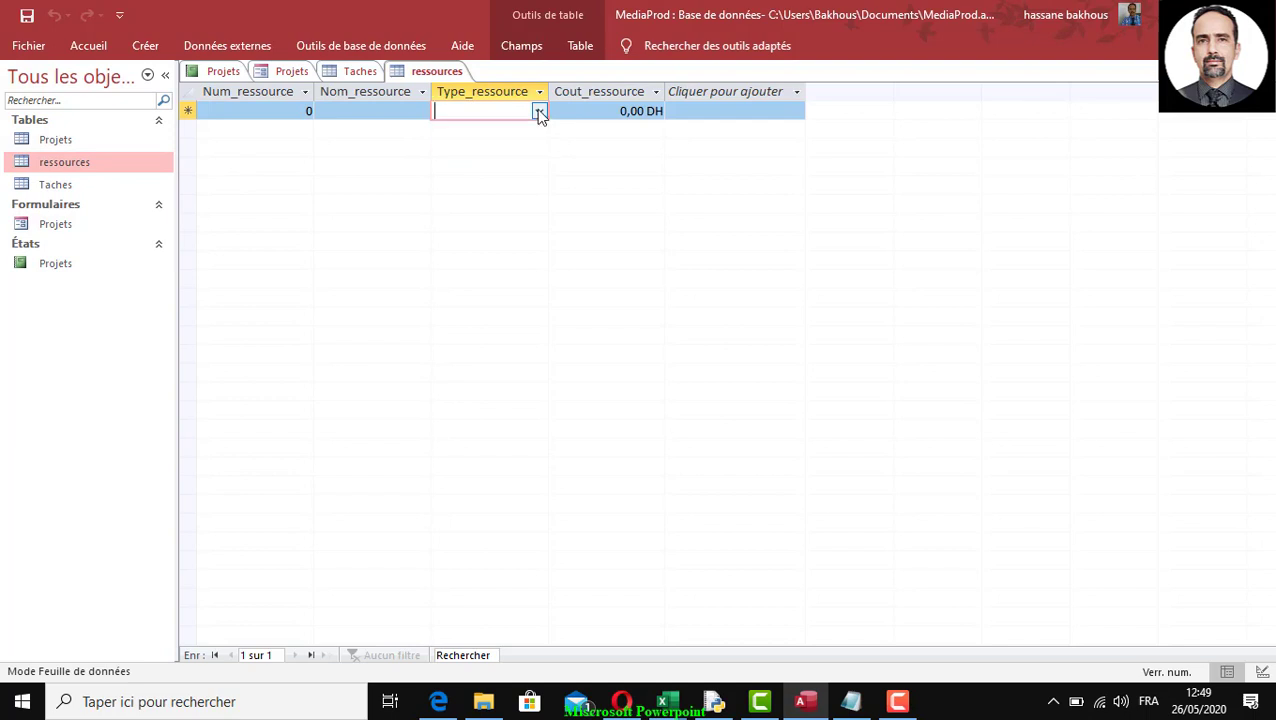
# Step: Consult the ressources list in Notepad and enter Producteur as Nom_ressource of the first record in the Access ressources table
pyautogui.click(851, 701)
pyautogui.click(836, 446)
pyautogui.scroll(-9, 878, 513)
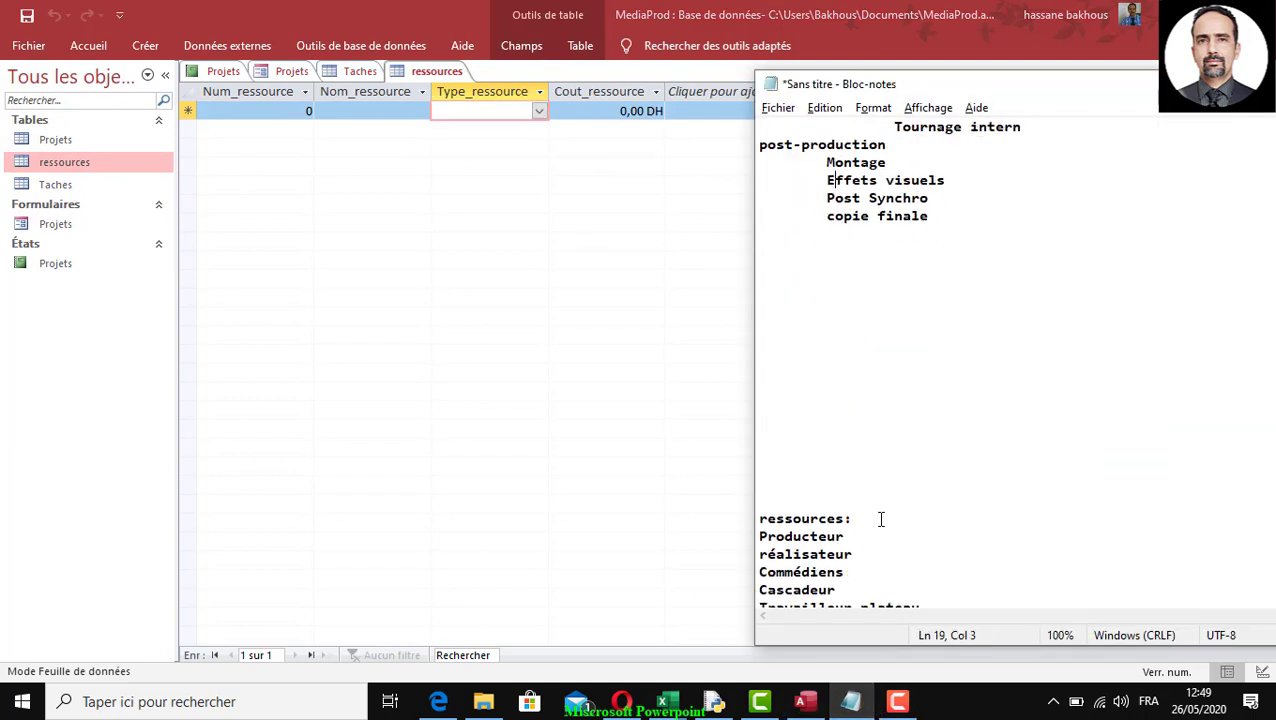
pyautogui.click(330, 111)
pyautogui.write('P')
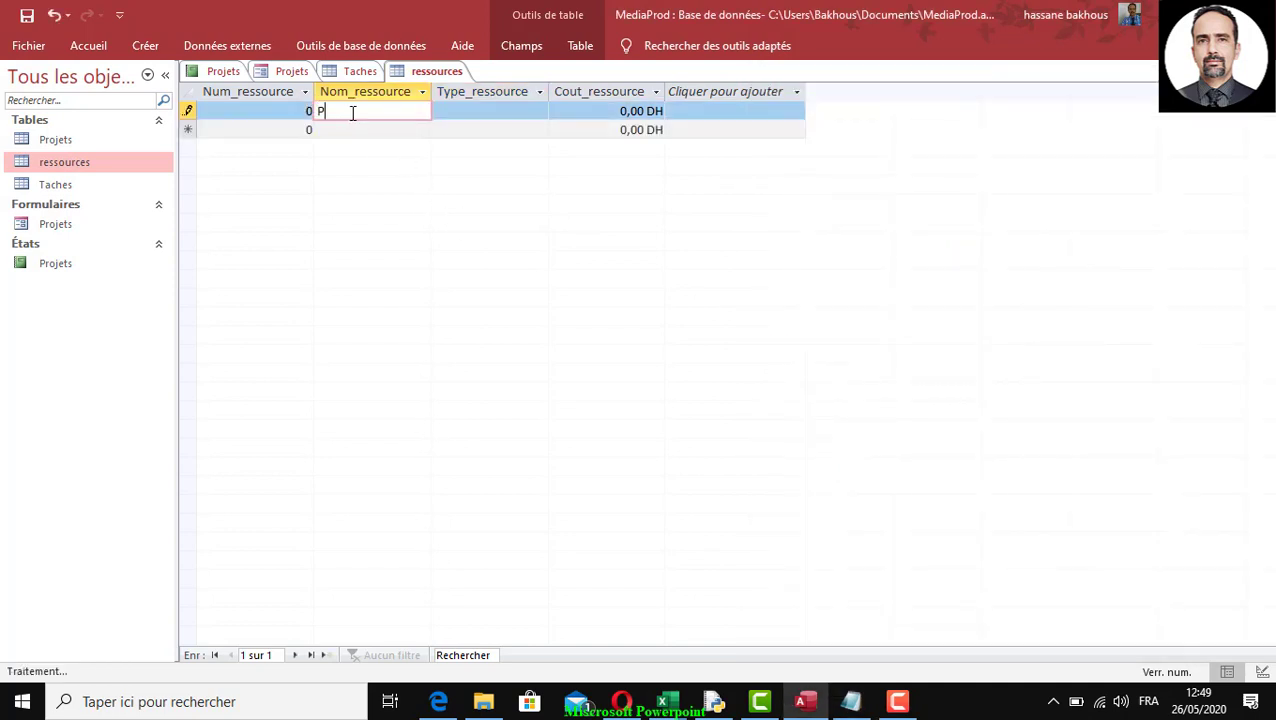
pyautogui.write('rod')
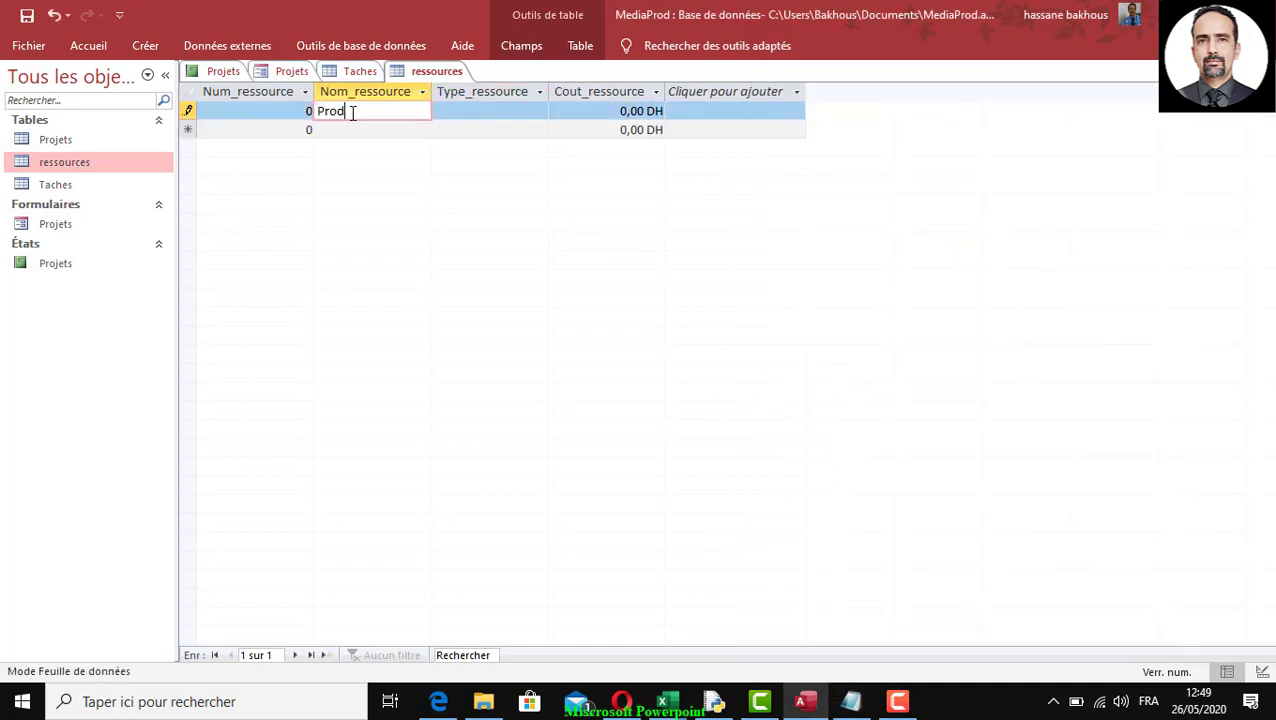
pyautogui.write('ucteur')
pyautogui.click(388, 131)
pyautogui.click(338, 110)
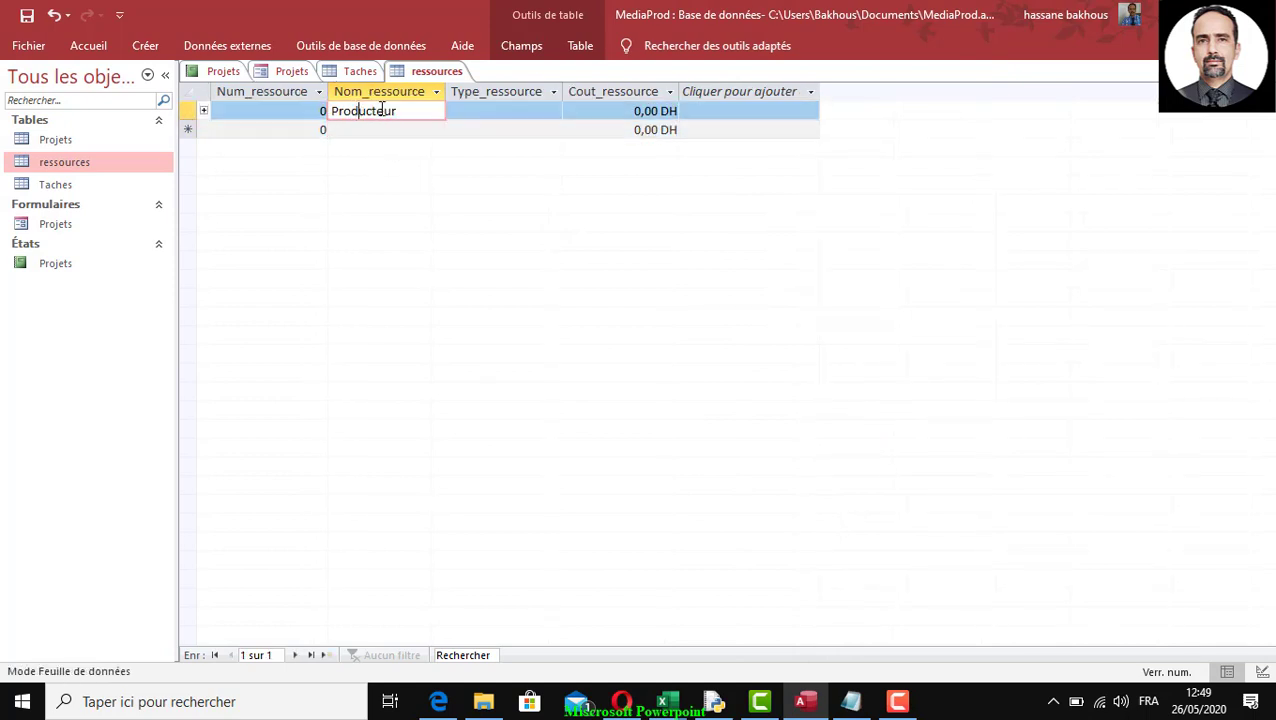
# Step: Set Num_ressource to 1 and Type_ressource to Humain for the Producteur record
pyautogui.click(313, 110)
pyautogui.write('1')
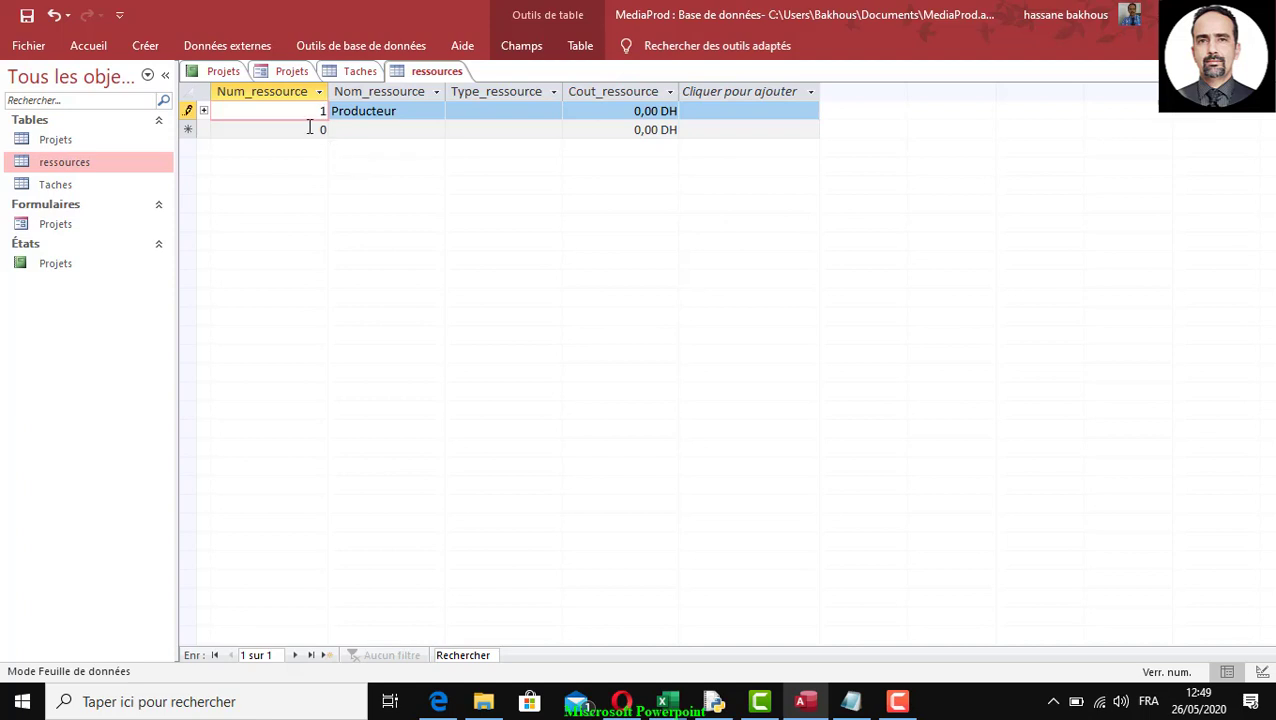
pyautogui.click(482, 115)
pyautogui.click(553, 111)
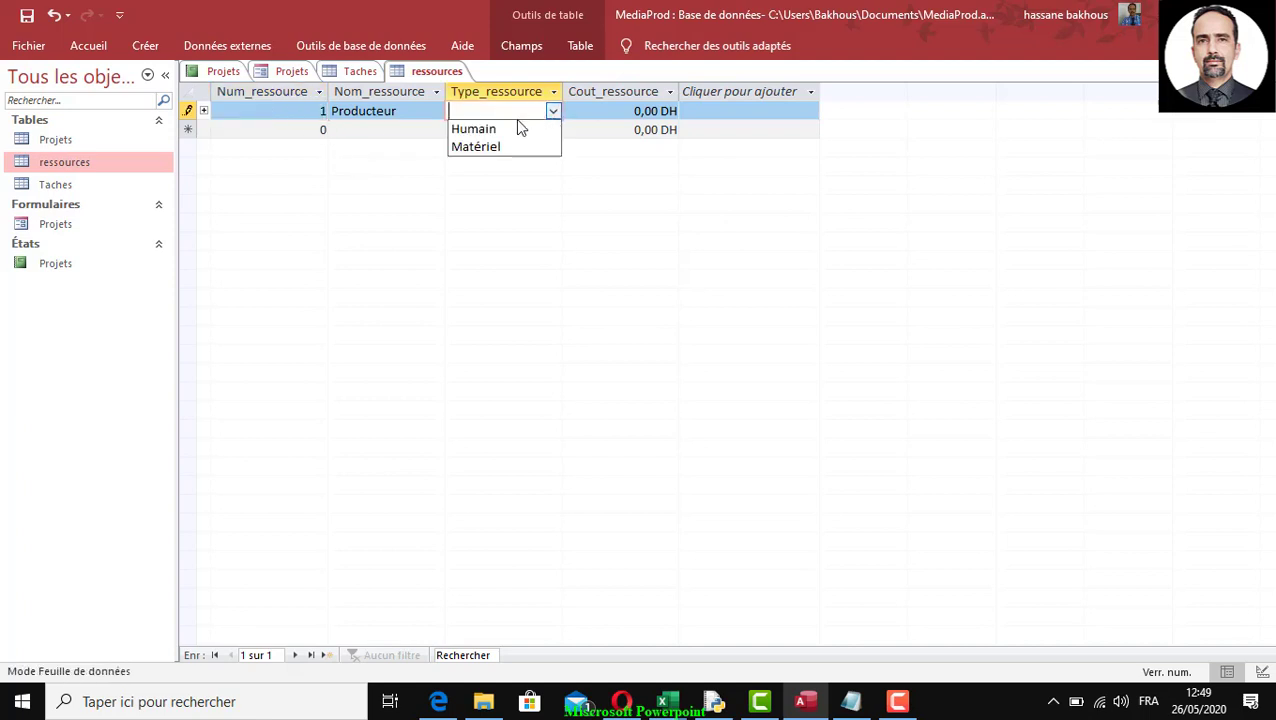
pyautogui.click(516, 128)
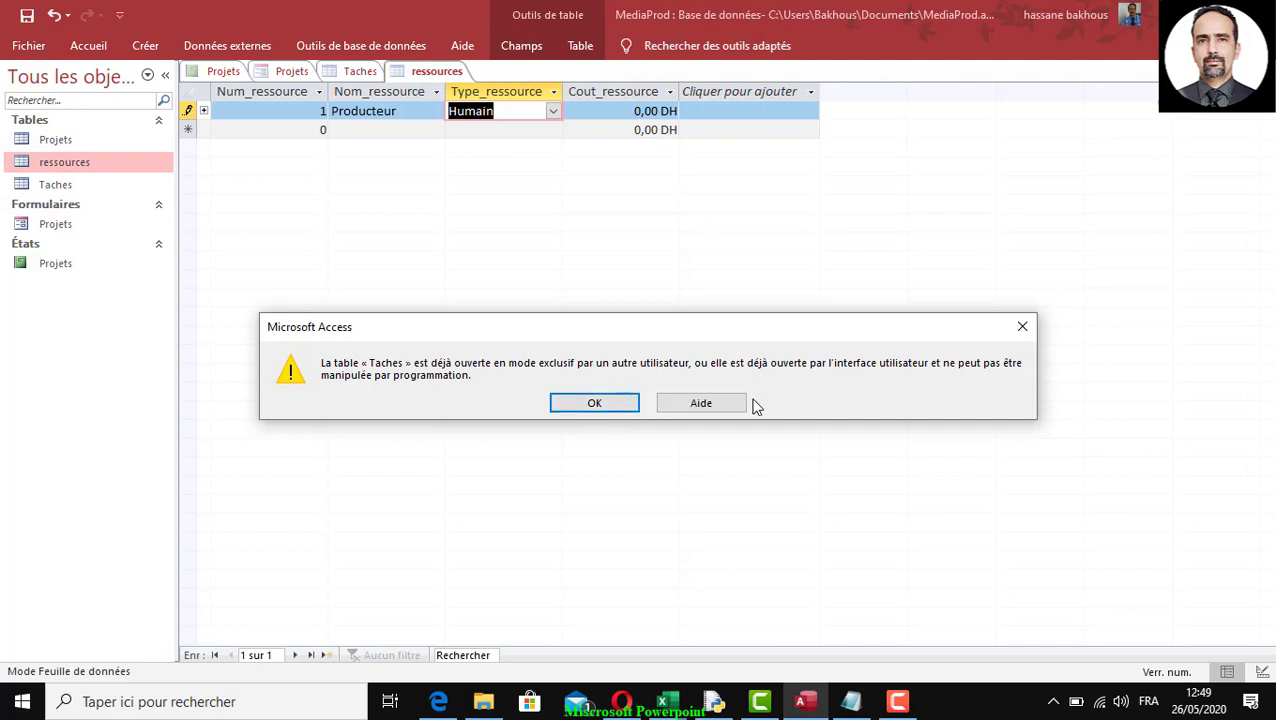
# Step: Dismiss the table lock warnings, and close the Taches table design with its changes saved
pyautogui.click(600, 404)
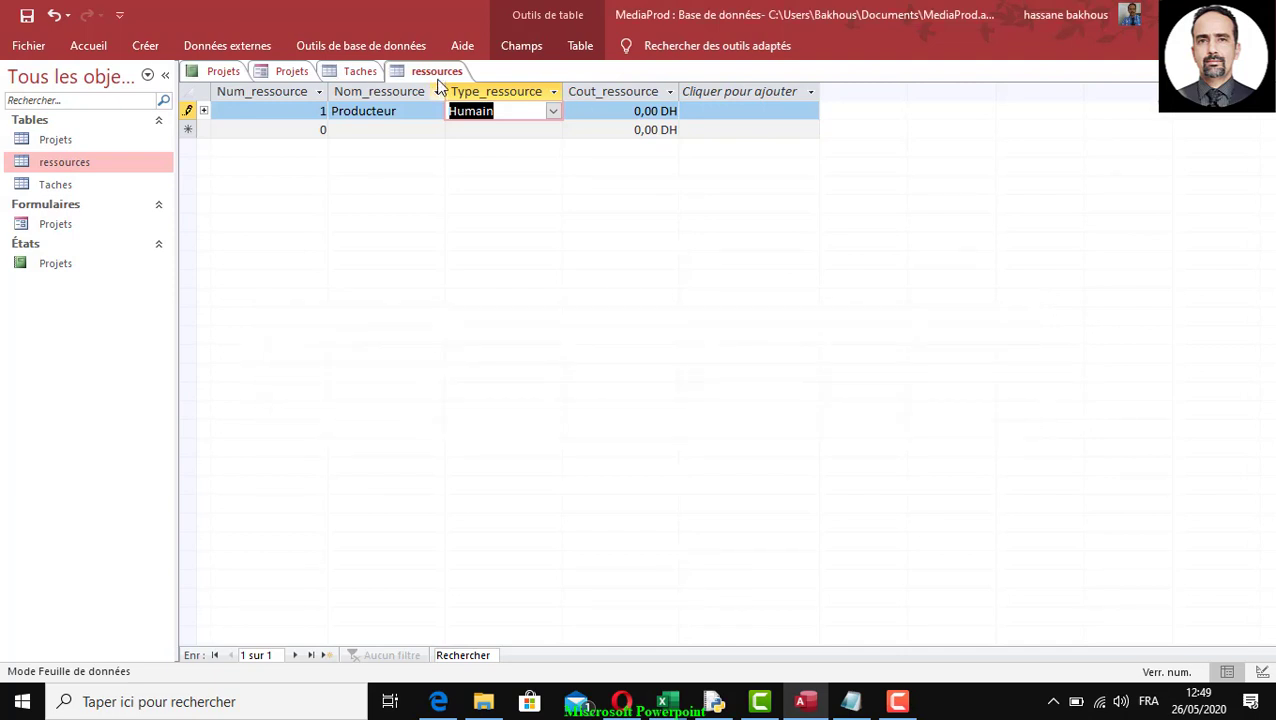
pyautogui.click(427, 70)
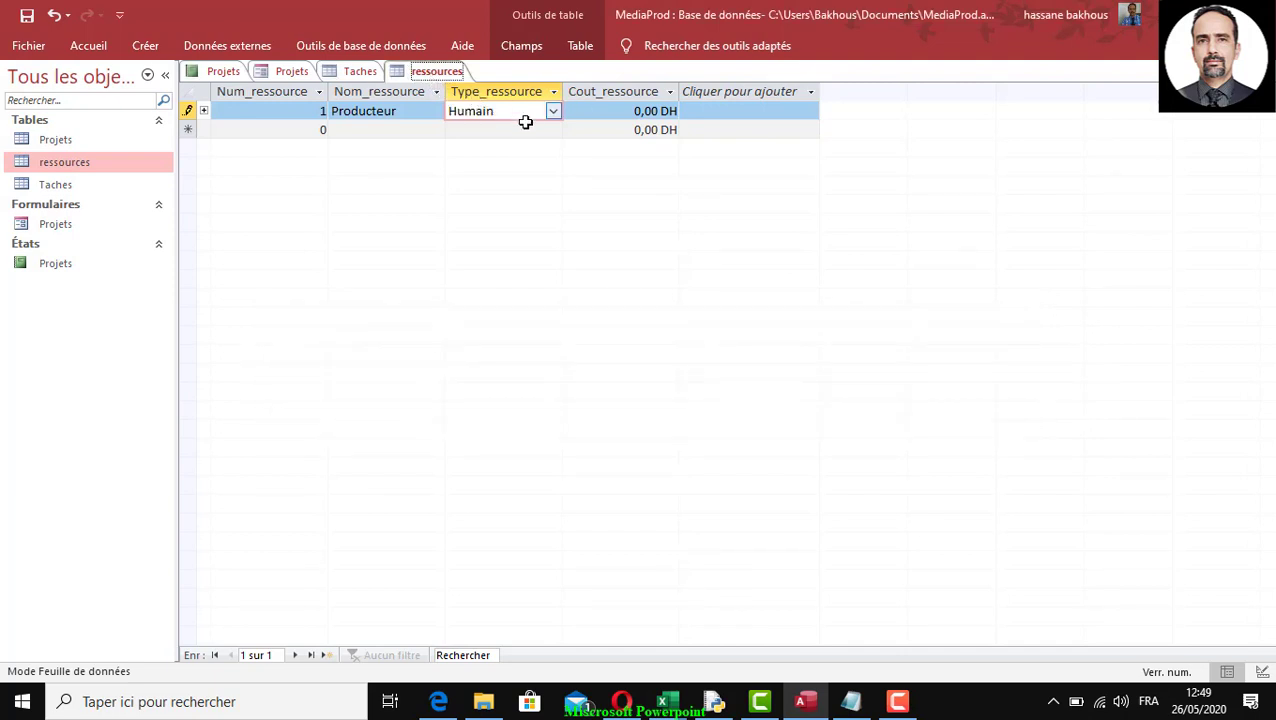
pyautogui.click(354, 128)
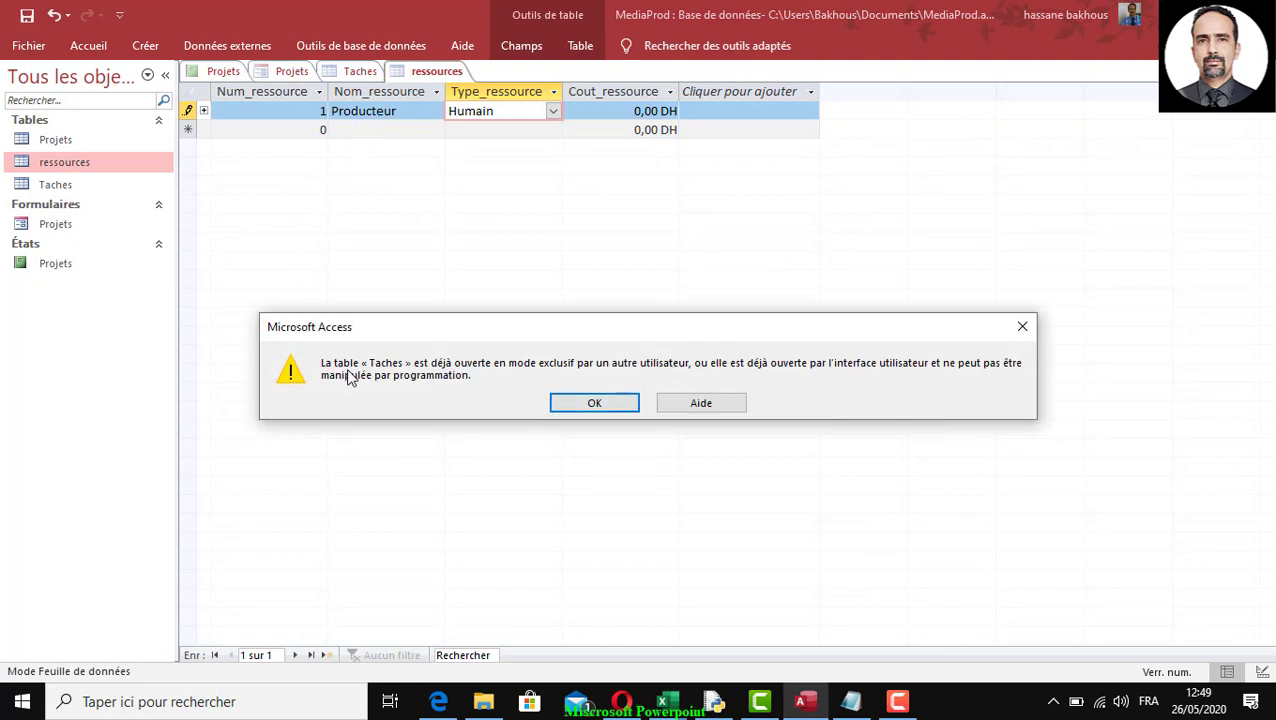
pyautogui.click(622, 402)
pyautogui.click(355, 72)
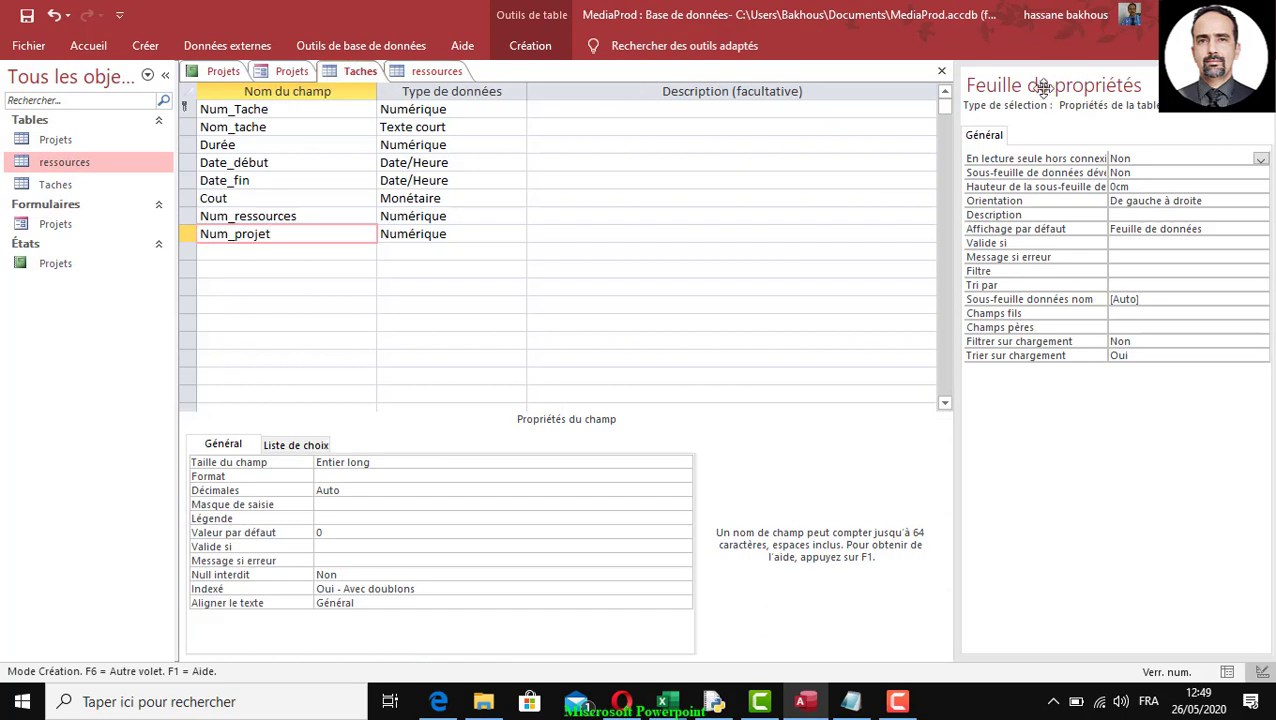
pyautogui.click(943, 76)
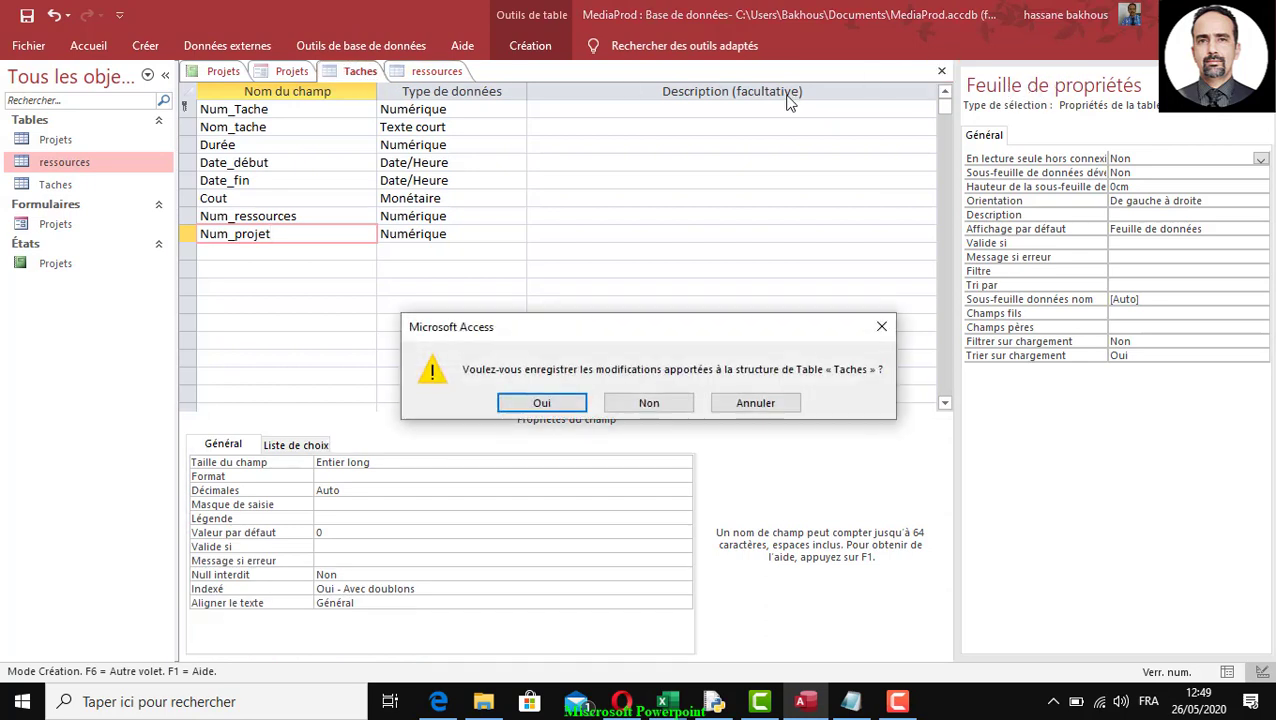
pyautogui.click(550, 402)
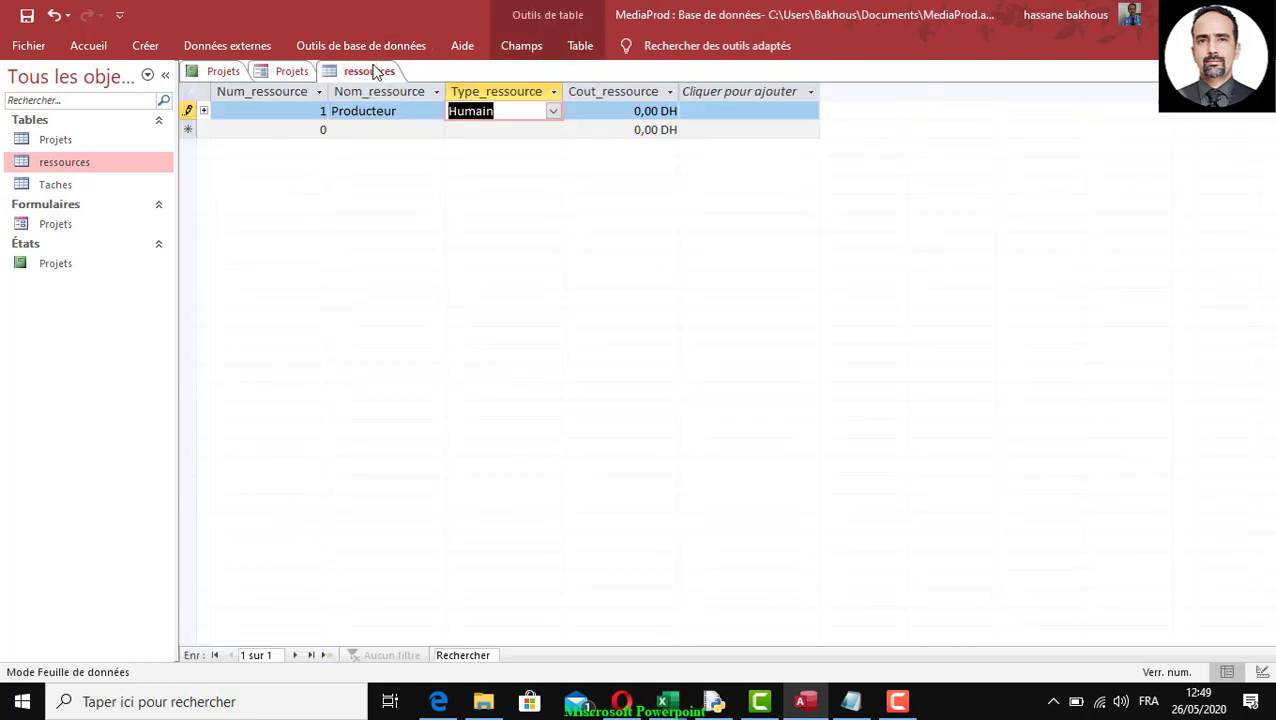
# Step: Set the Producteur record's Cout_ressource to 10.000,00 DH in the ressources table
pyautogui.click(379, 131)
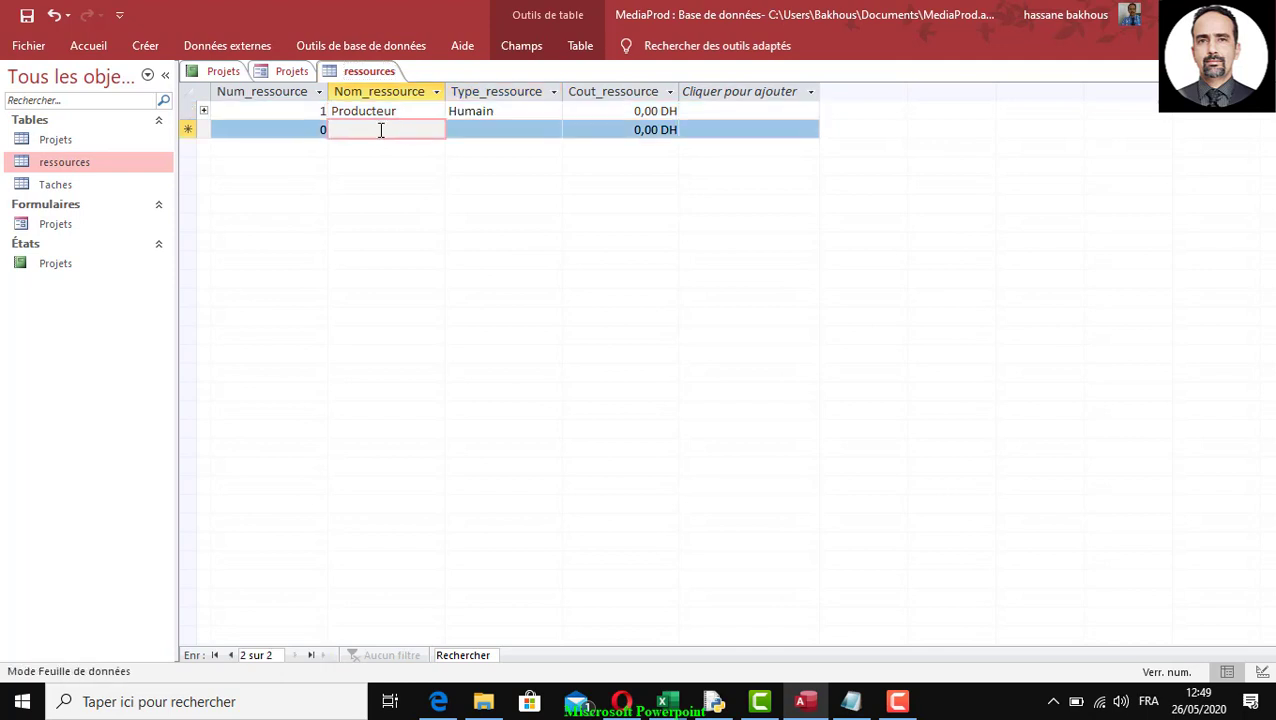
pyautogui.click(638, 113)
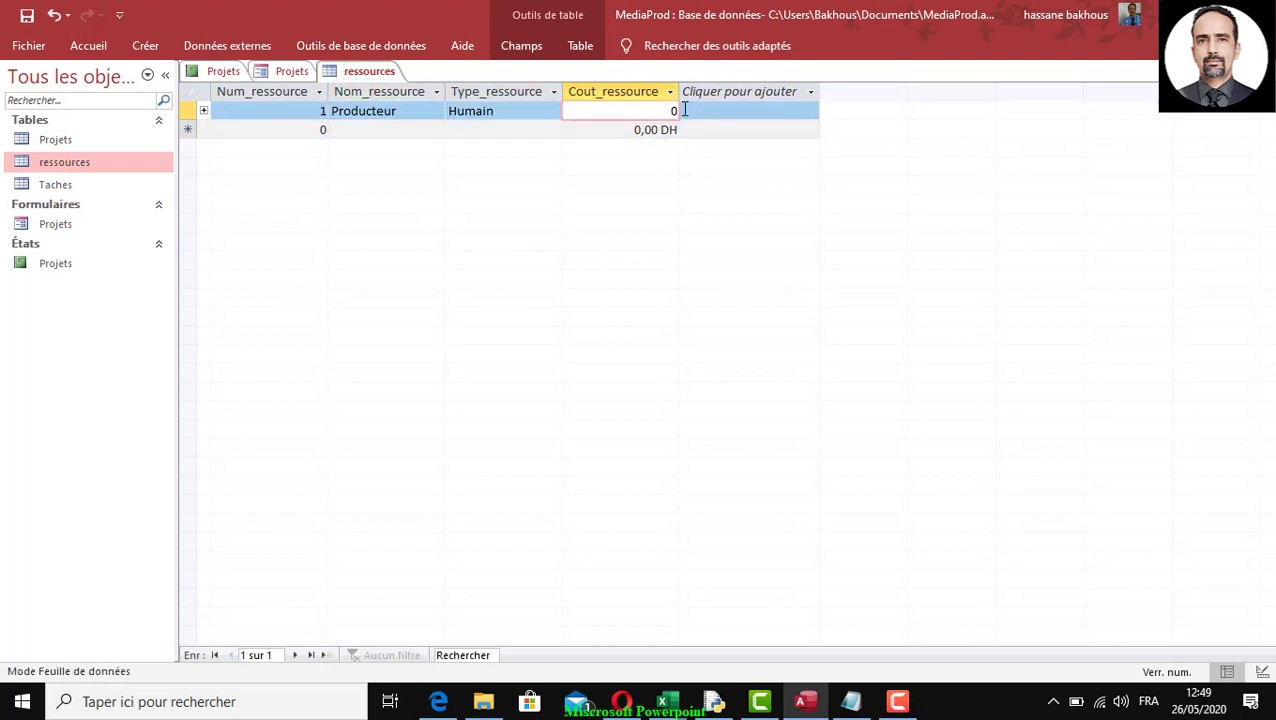
pyautogui.press('F2')
pyautogui.write('10.000,00 DH')
# Step: Add a record with Num_ressource 2 and copy réalisateur from the Notepad list into its Nom_ressource in Access
pyautogui.click(322, 128)
pyautogui.write('2')
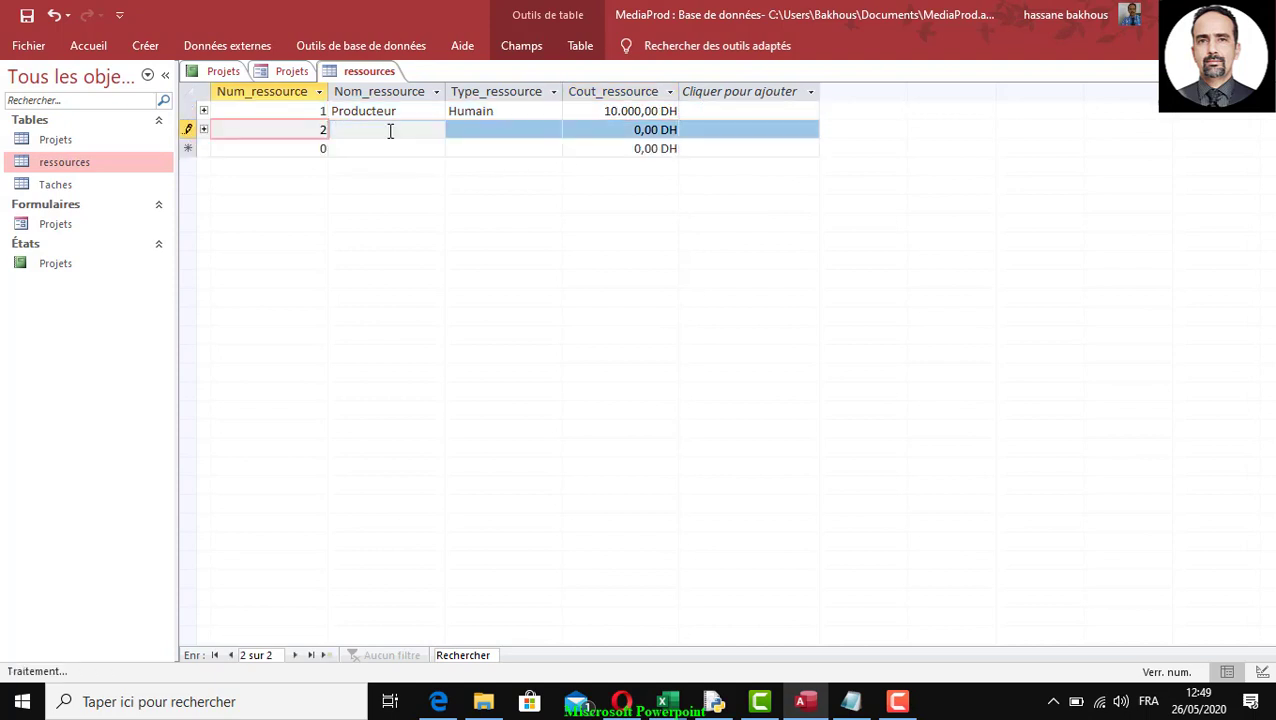
pyautogui.click(390, 130)
pyautogui.hotkey('alt', 'Tab')
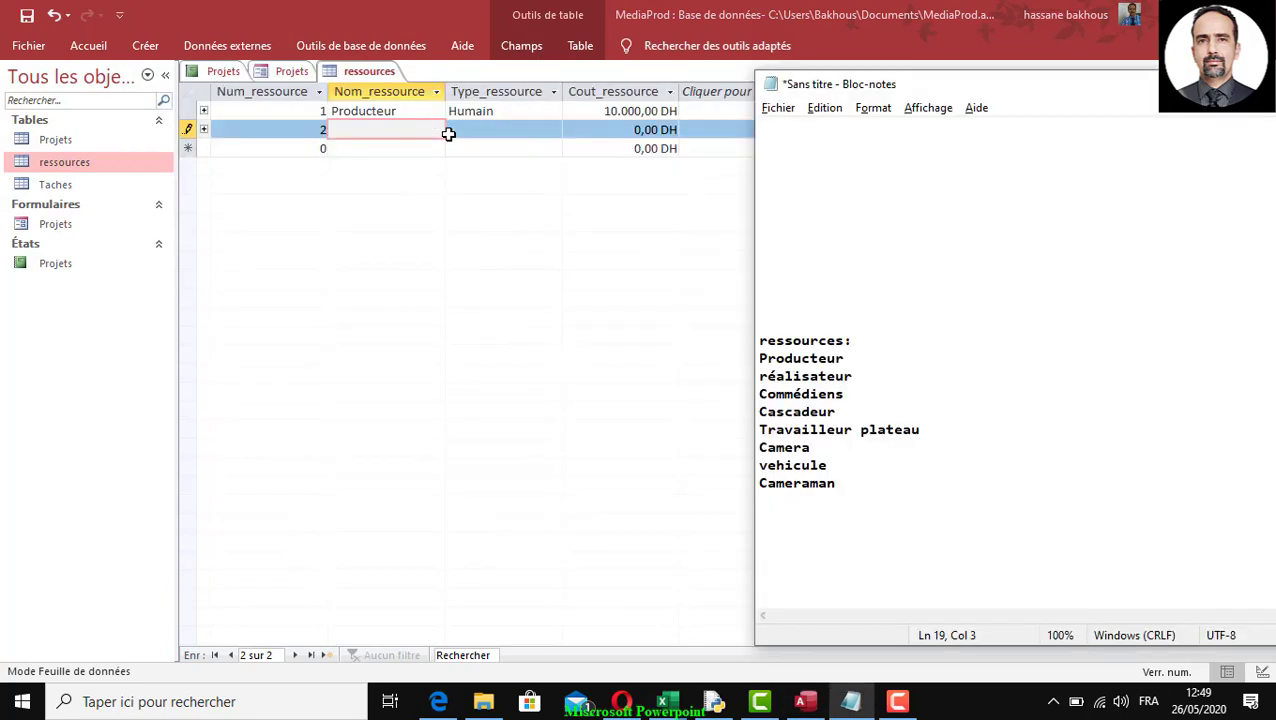
pyautogui.doubleClick(814, 377)
pyautogui.hotkey('ctrl', 'c')
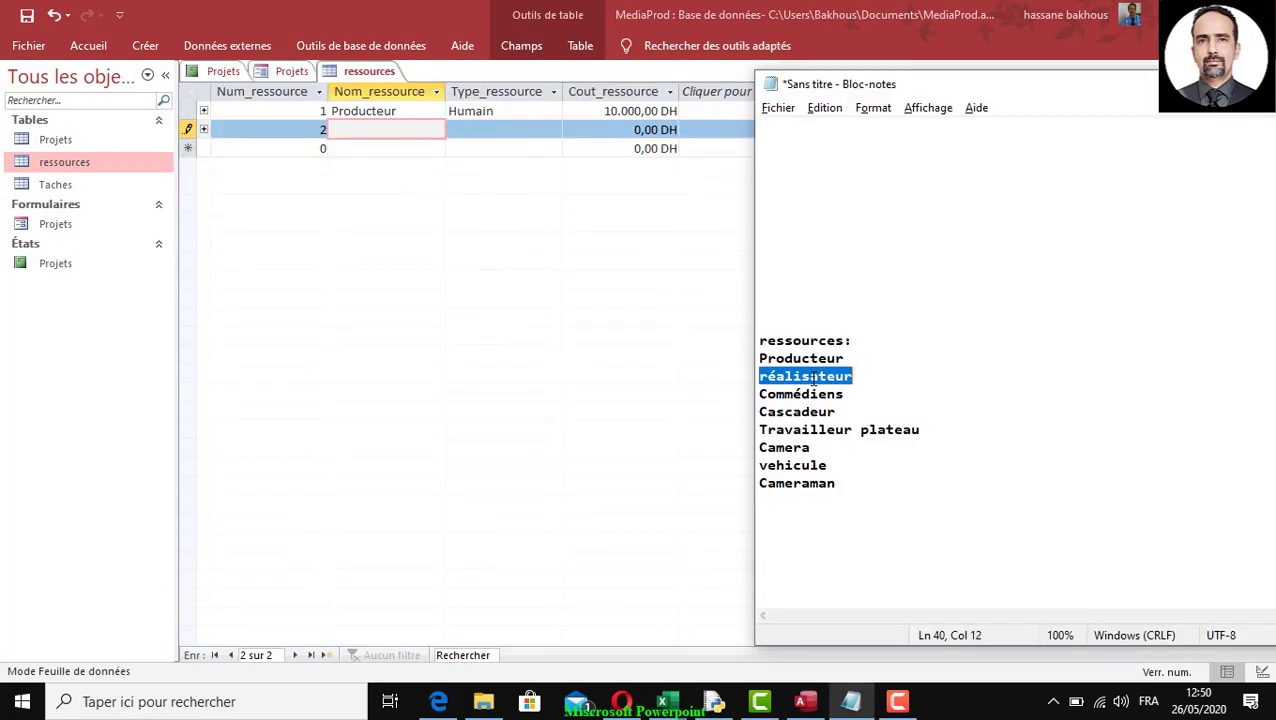
pyautogui.click(348, 130)
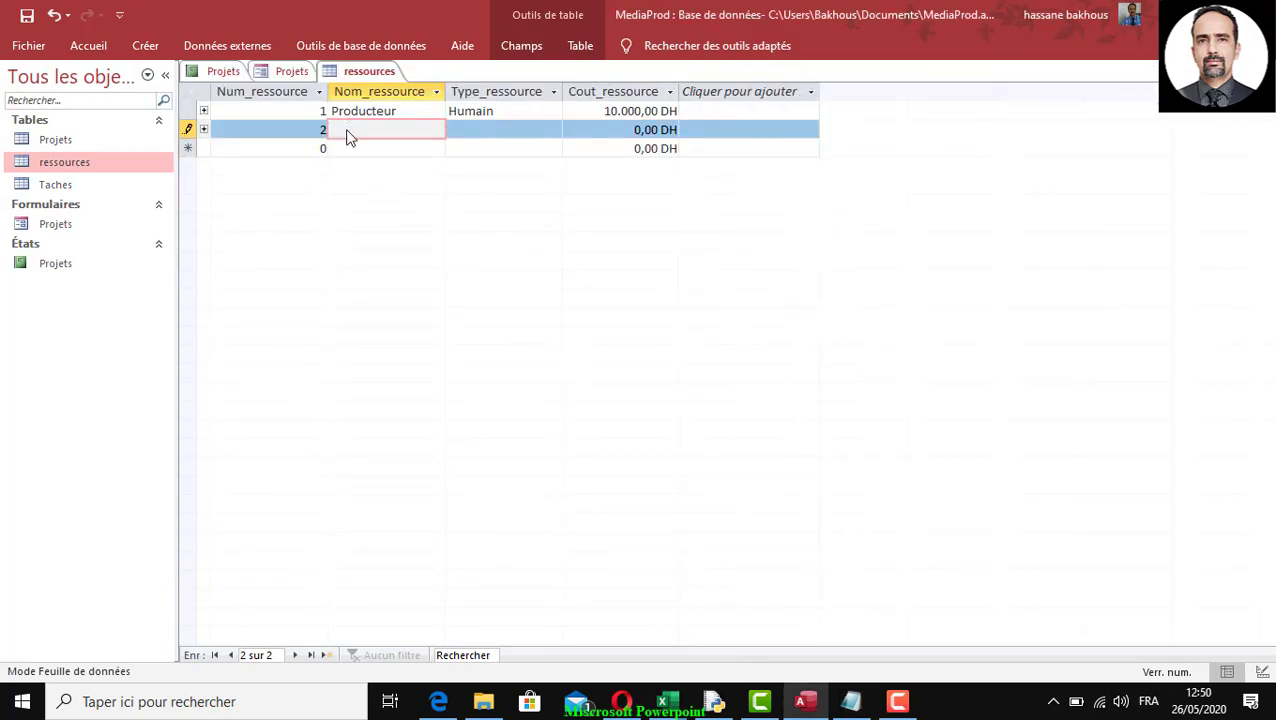
pyautogui.hotkey('ctrl', 'v')
# Step: Set the réalisateur record's Type_ressource to Humain and its Cout_ressource to 12000
pyautogui.click(487, 129)
pyautogui.click(552, 130)
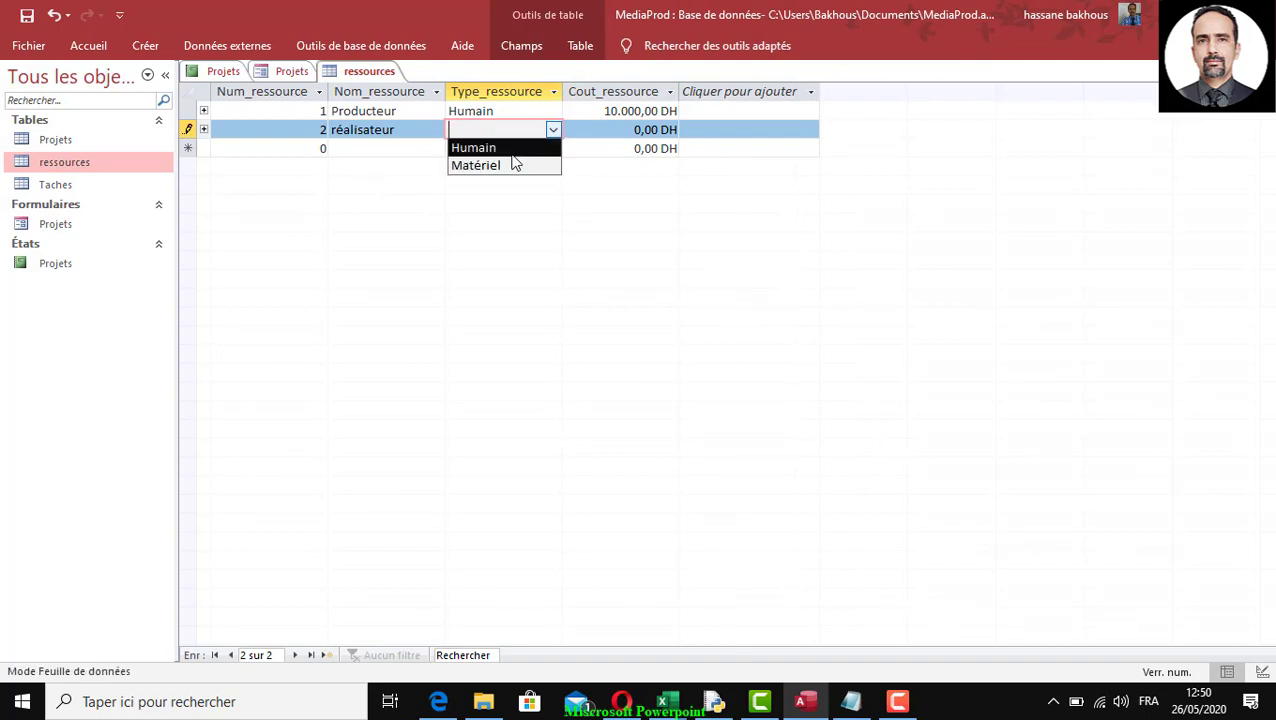
pyautogui.click(510, 150)
pyautogui.click(630, 130)
pyautogui.moveTo(632, 128); pyautogui.dragTo(698, 135)
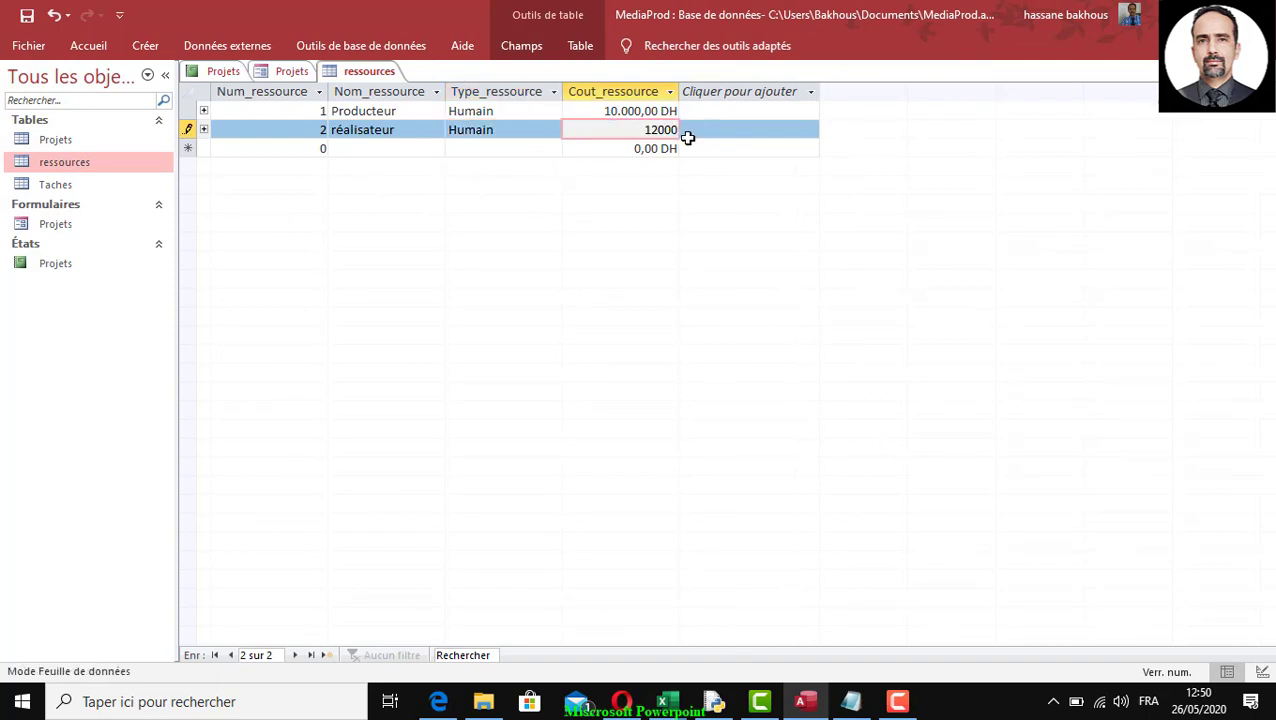
# Step: Add a record with Num_ressource 3 and copy Commédiens from the Notepad list into its Nom_ressource in Access
pyautogui.click(316, 148)
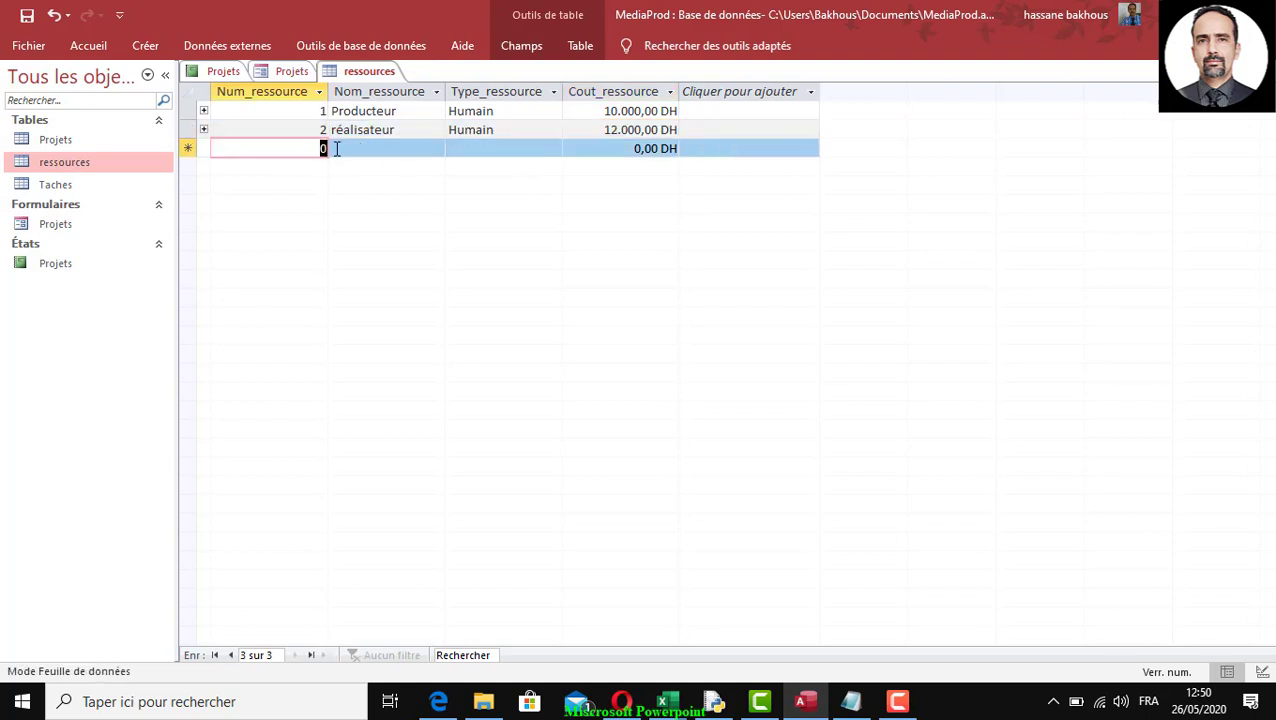
pyautogui.write('3')
pyautogui.click(370, 154)
pyautogui.hotkey('alt', 'Tab')
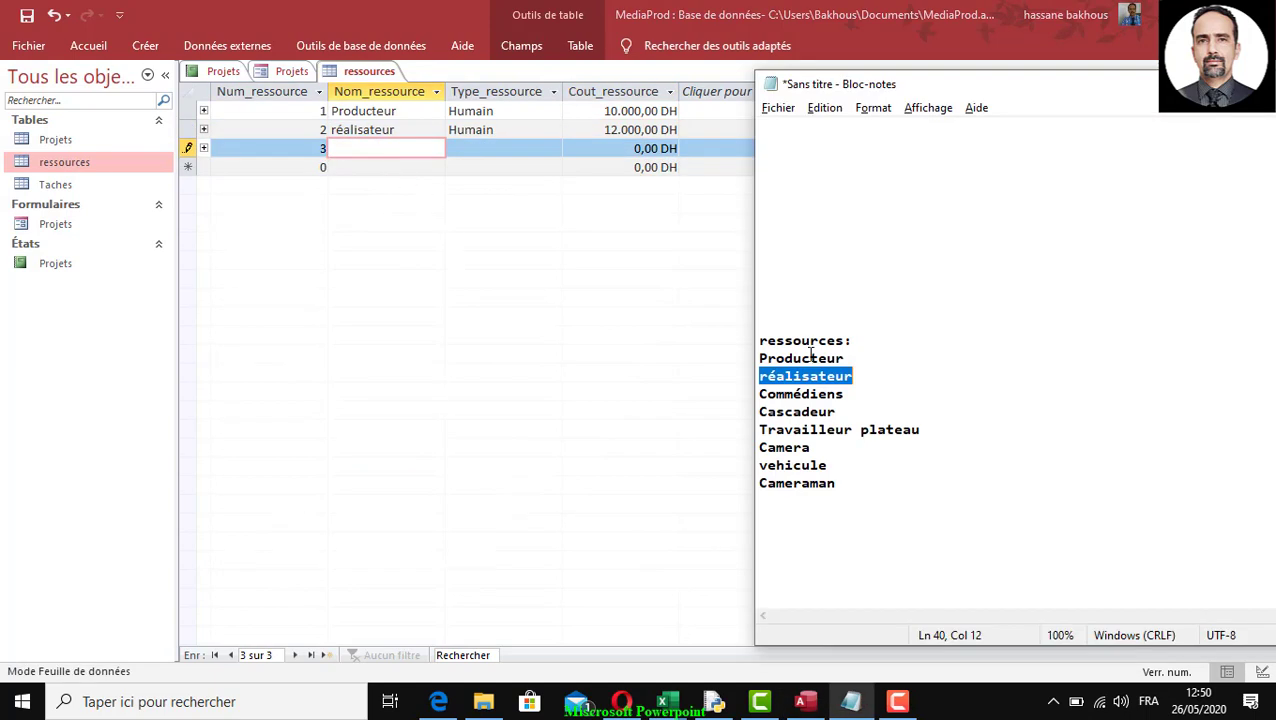
pyautogui.moveTo(845, 394); pyautogui.dragTo(751, 394)
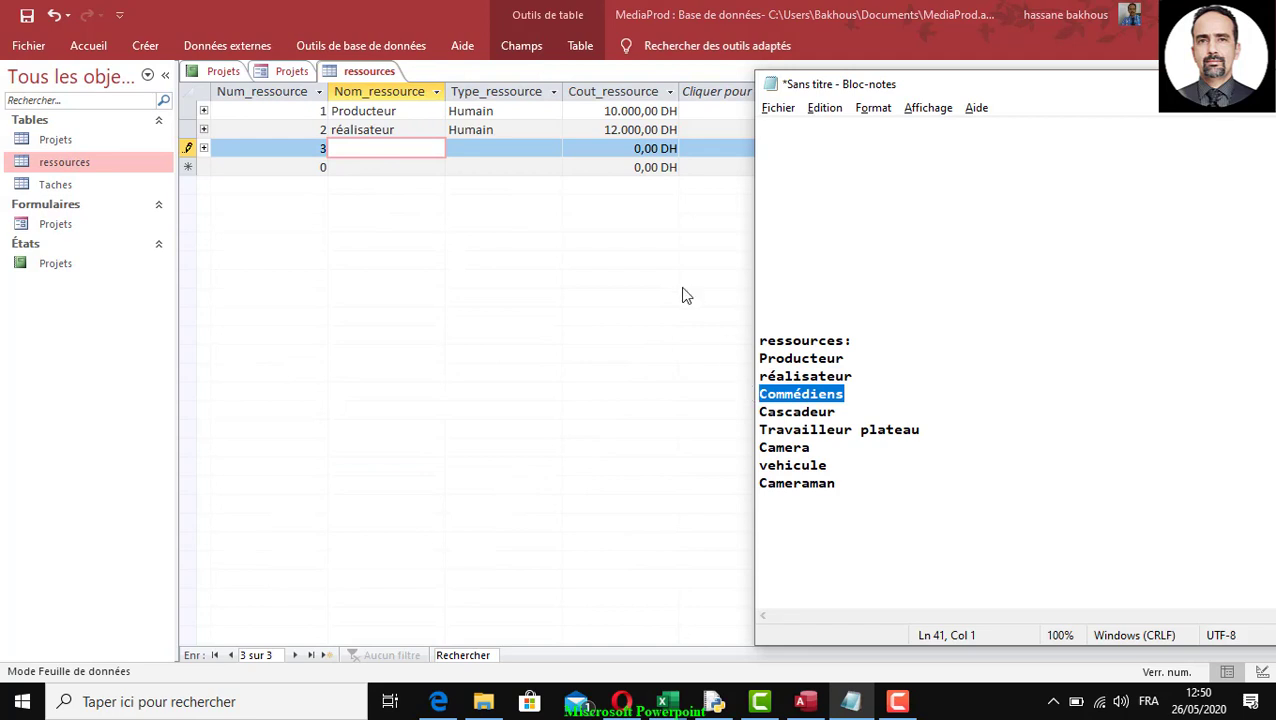
pyautogui.click(393, 148)
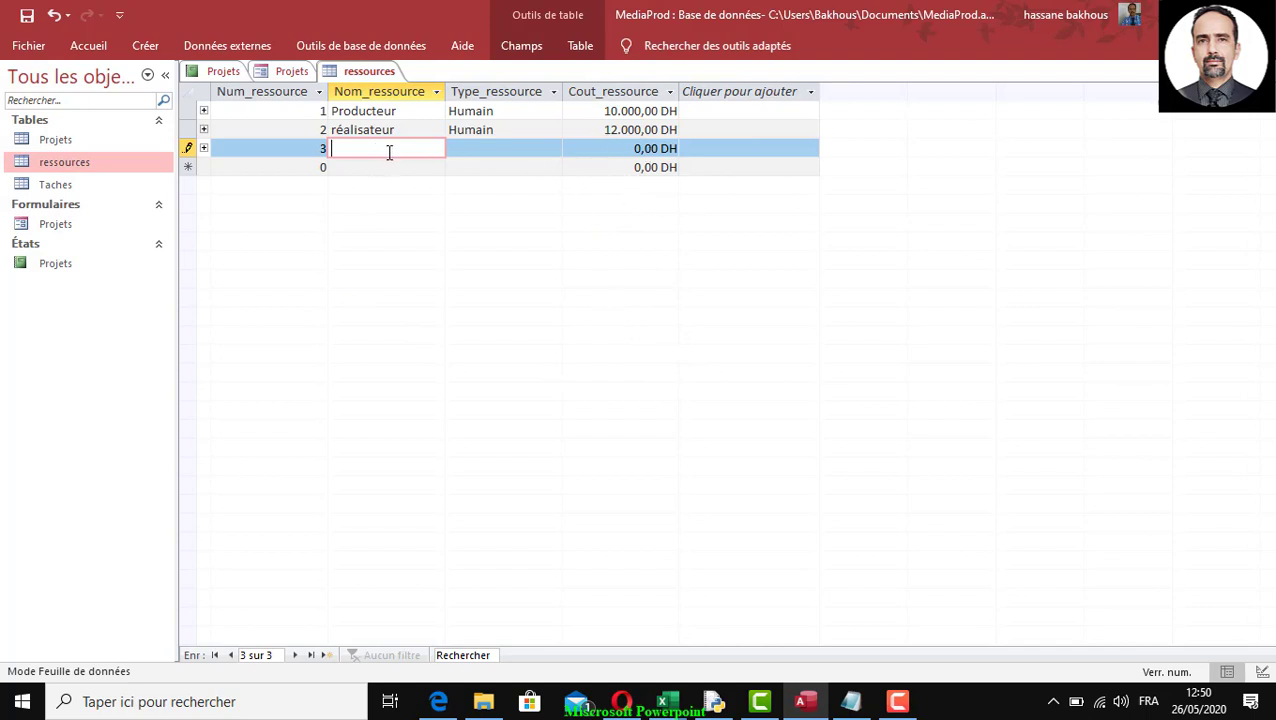
pyautogui.write('Commédiens')
# Step: Set the Commédiens record's Type_ressource to Humain and its Cout_ressource to 50000
pyautogui.click(487, 150)
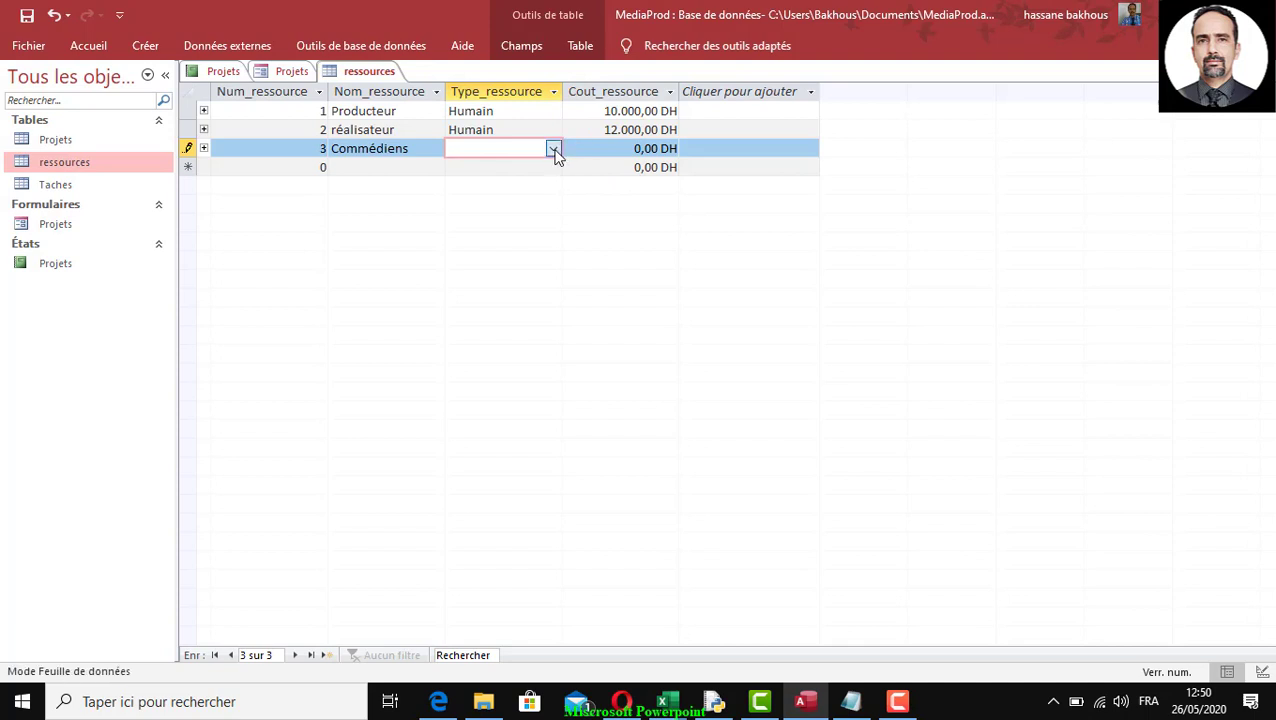
pyautogui.click(555, 150)
pyautogui.click(480, 165)
pyautogui.press('Tab')
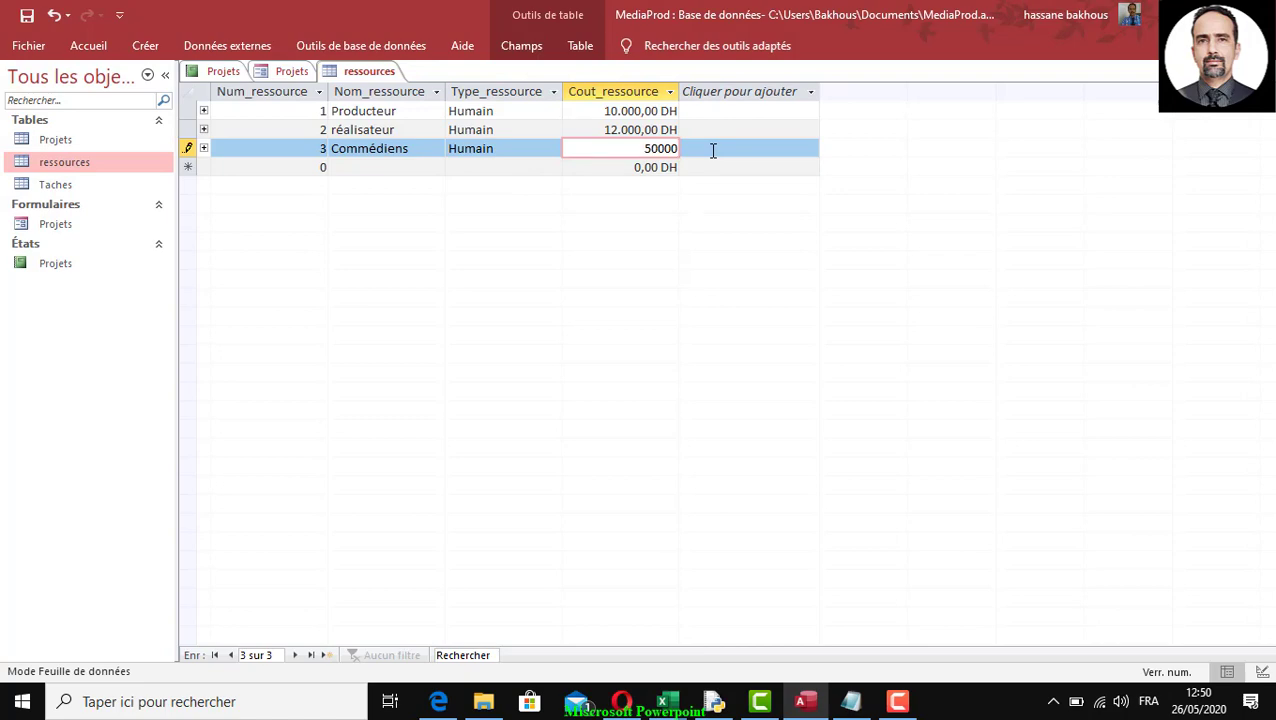
# Step: Add a record with Num_ressource 4 and copy Cascadeur from the Notepad list into its Nom_ressource in Access
pyautogui.click(322, 167)
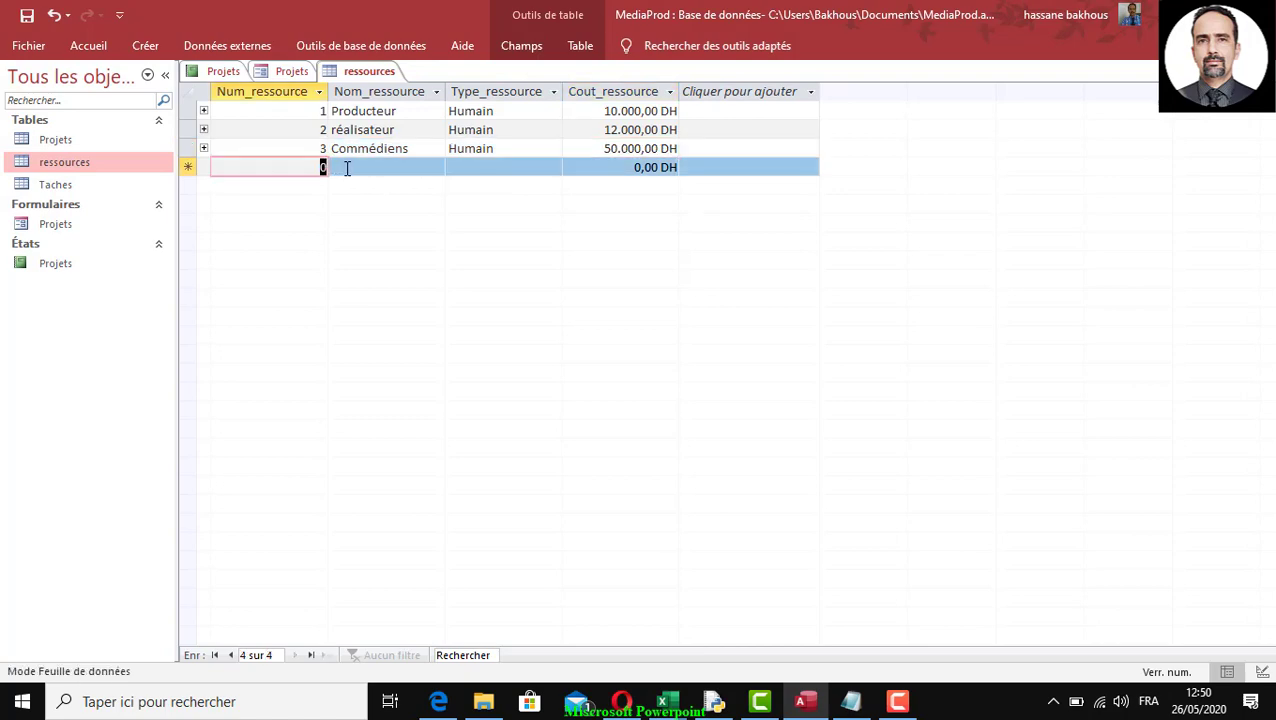
pyautogui.write('4')
pyautogui.hotkey('alt', 'Tab')
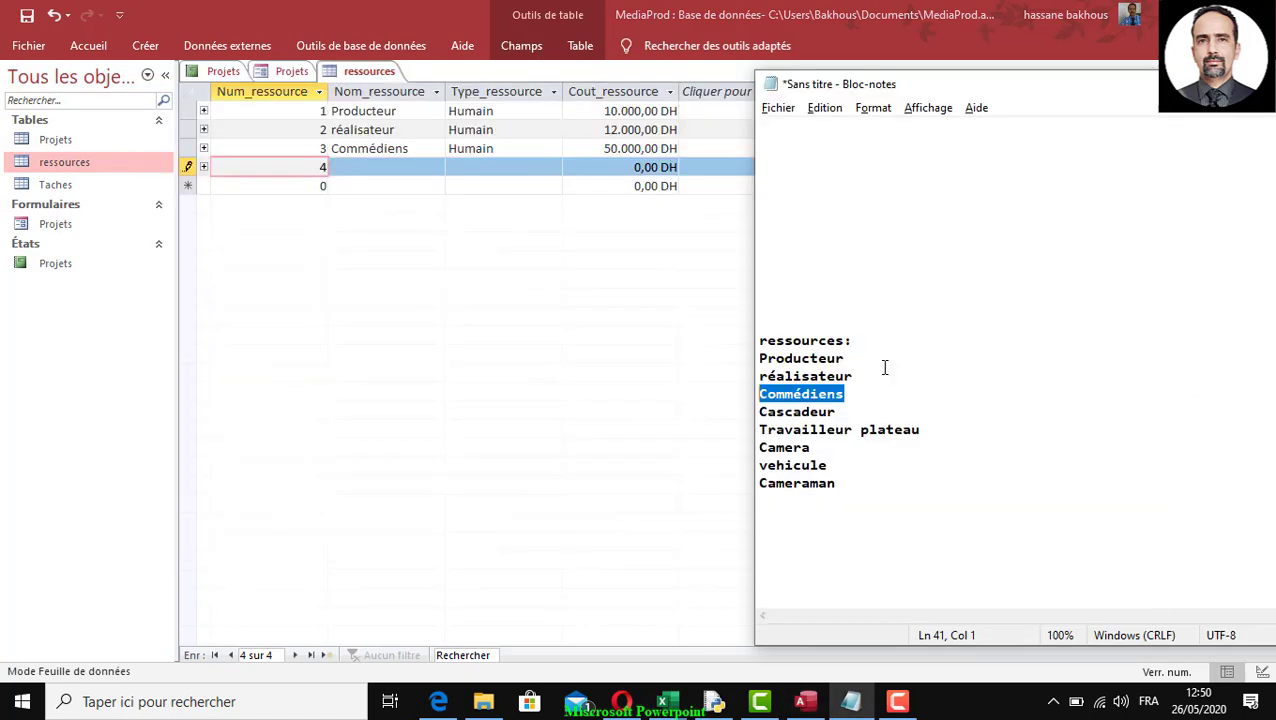
pyautogui.doubleClick(795, 413)
pyautogui.hotkey('ctrl', 'c')
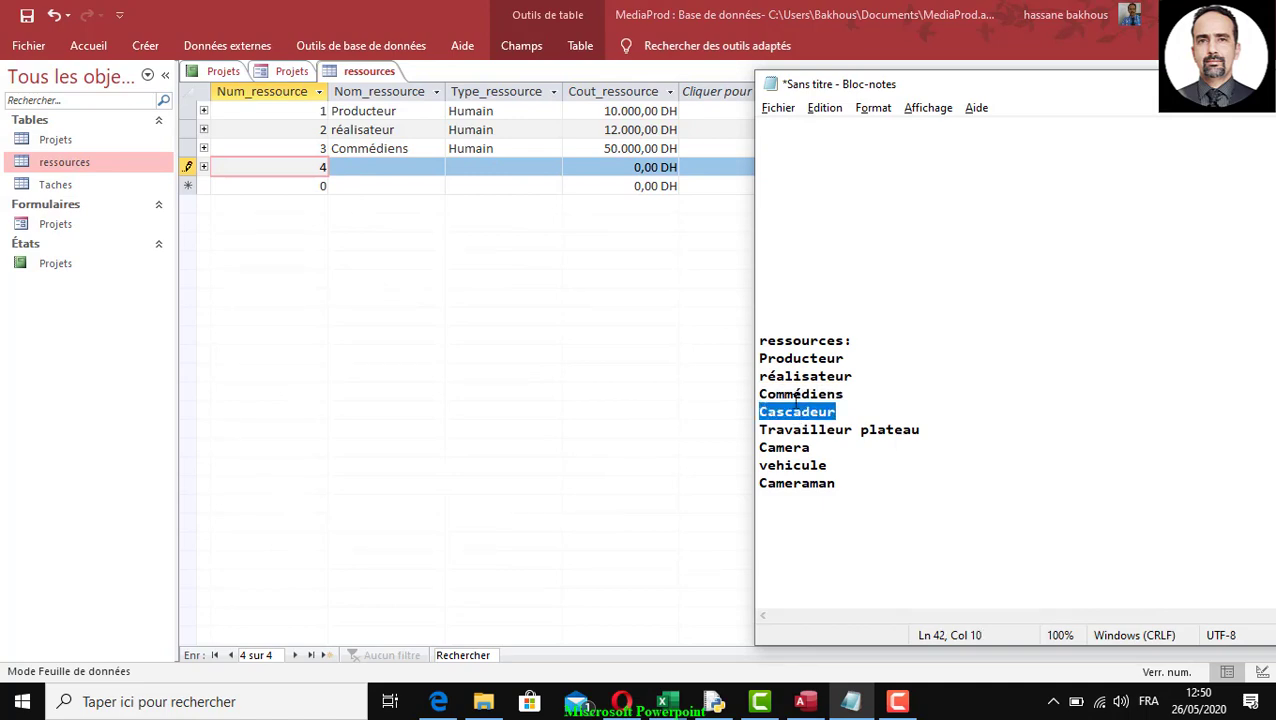
pyautogui.hotkey('alt', 'Tab')
pyautogui.click(386, 172)
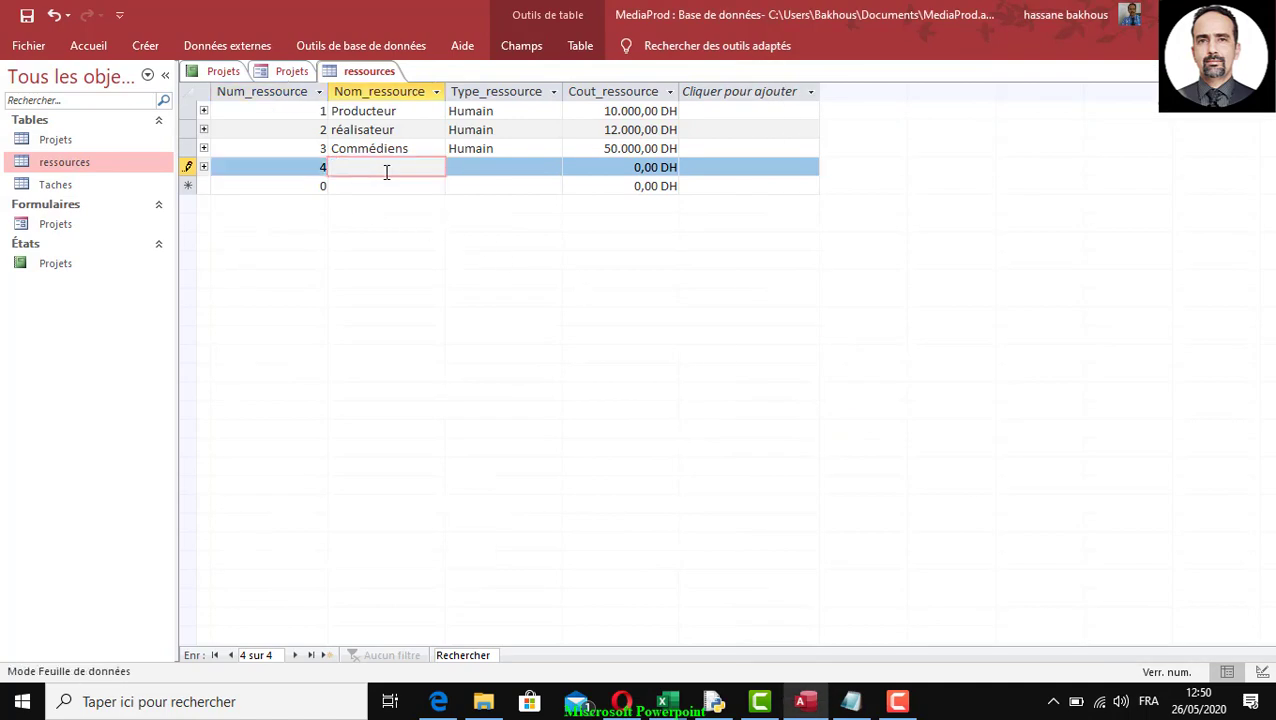
pyautogui.hotkey('ctrl', 'v')
# Step: Set the Cascadeur record's Type_ressource to Humain and its Cout_ressource to 6000
pyautogui.click(520, 167)
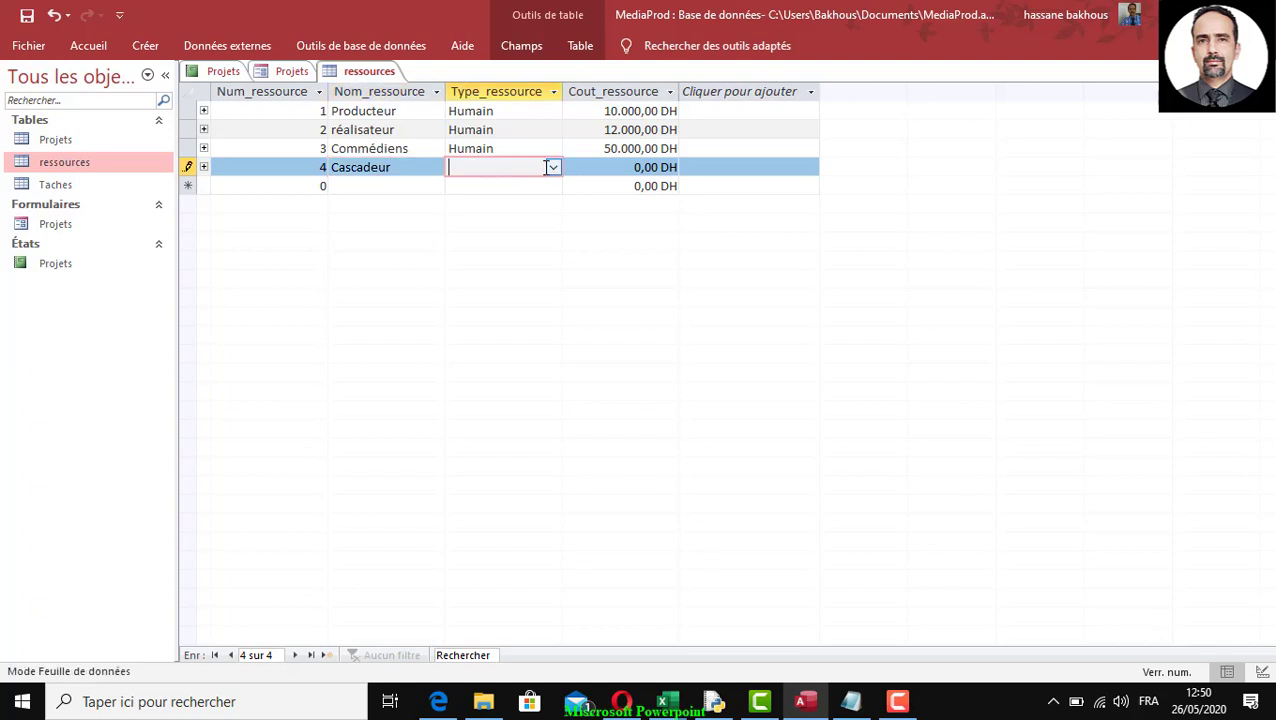
pyautogui.click(553, 167)
pyautogui.click(528, 183)
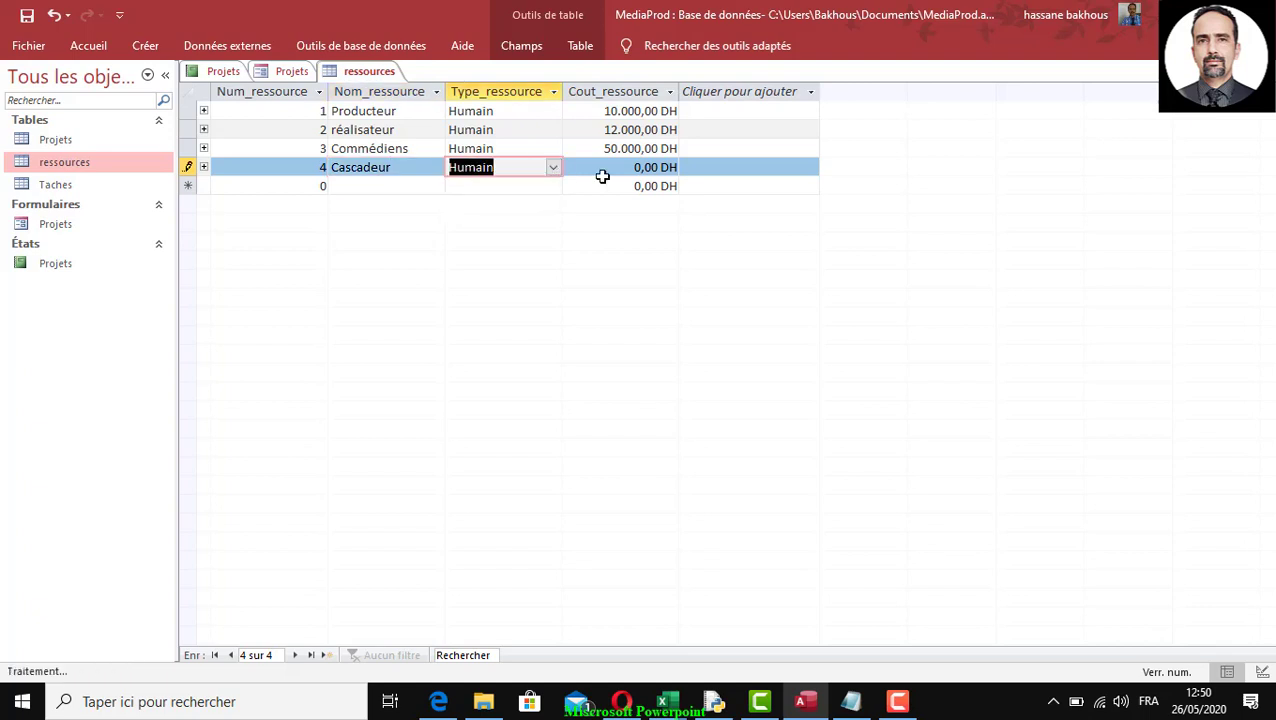
pyautogui.press('Tab')
pyautogui.write('6')
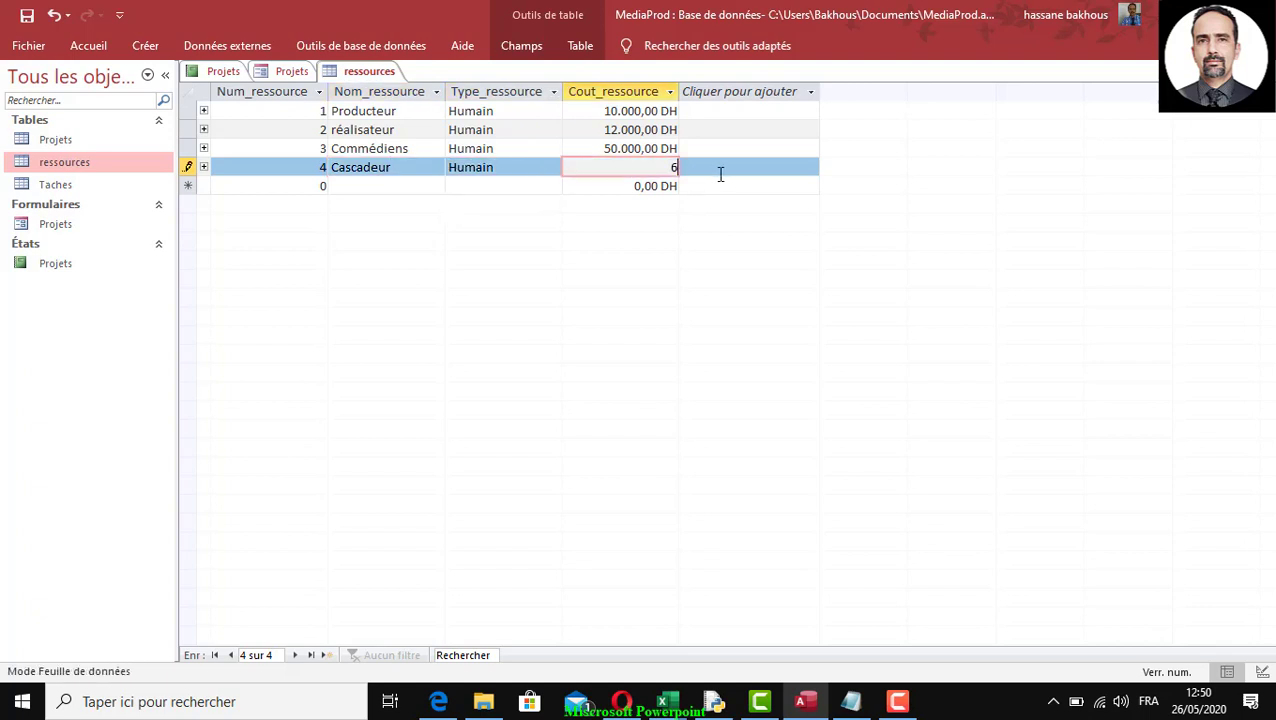
pyautogui.write('000')
# Step: Add a record with Num_ressource 5 and copy Travailleur plateau from the Notepad list into its Nom_ressource in Access
pyautogui.click(312, 188)
pyautogui.write('5')
pyautogui.click(370, 188)
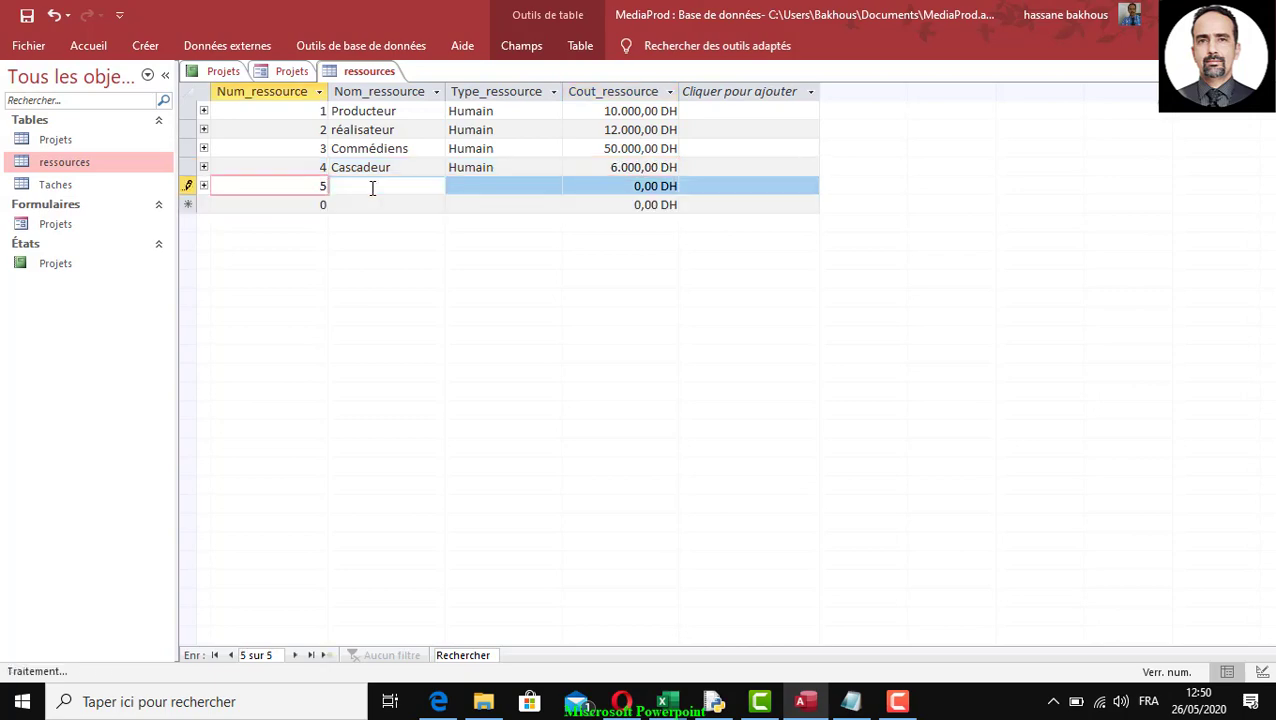
pyautogui.hotkey('alt', 'Tab')
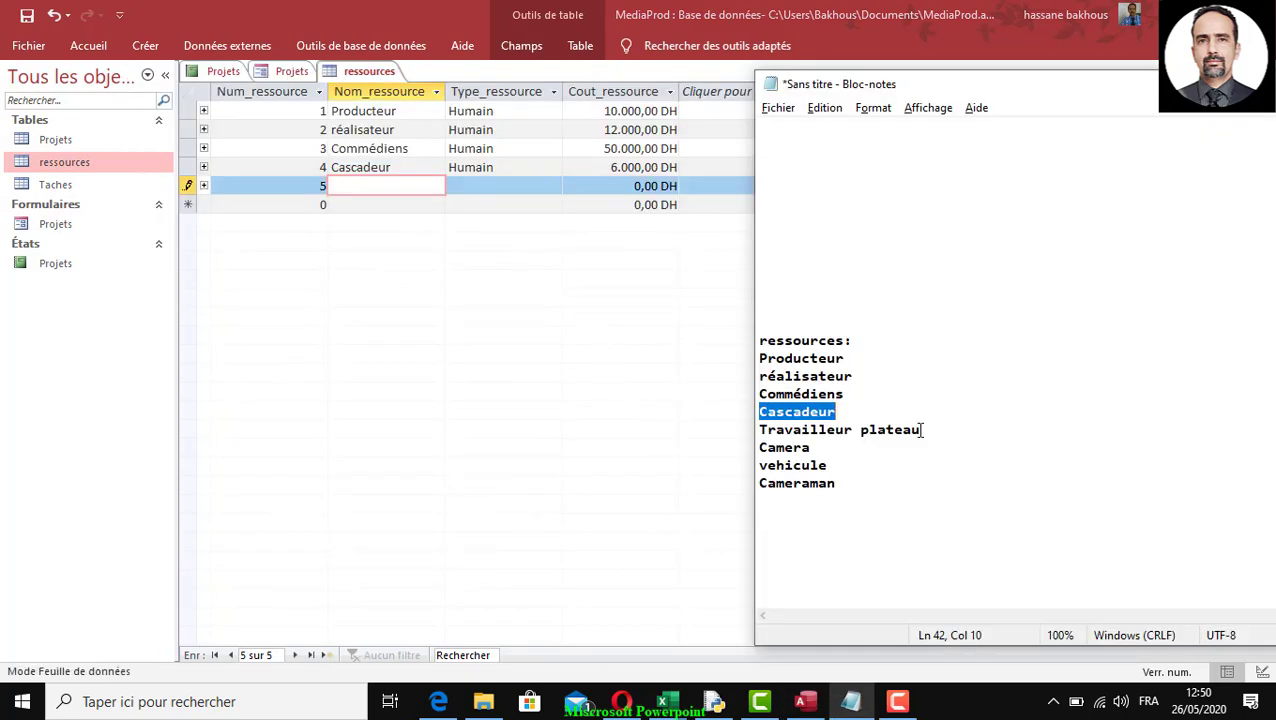
pyautogui.moveTo(920, 429); pyautogui.dragTo(760, 429)
pyautogui.hotkey('ctrl', 'c')
pyautogui.click(413, 196)
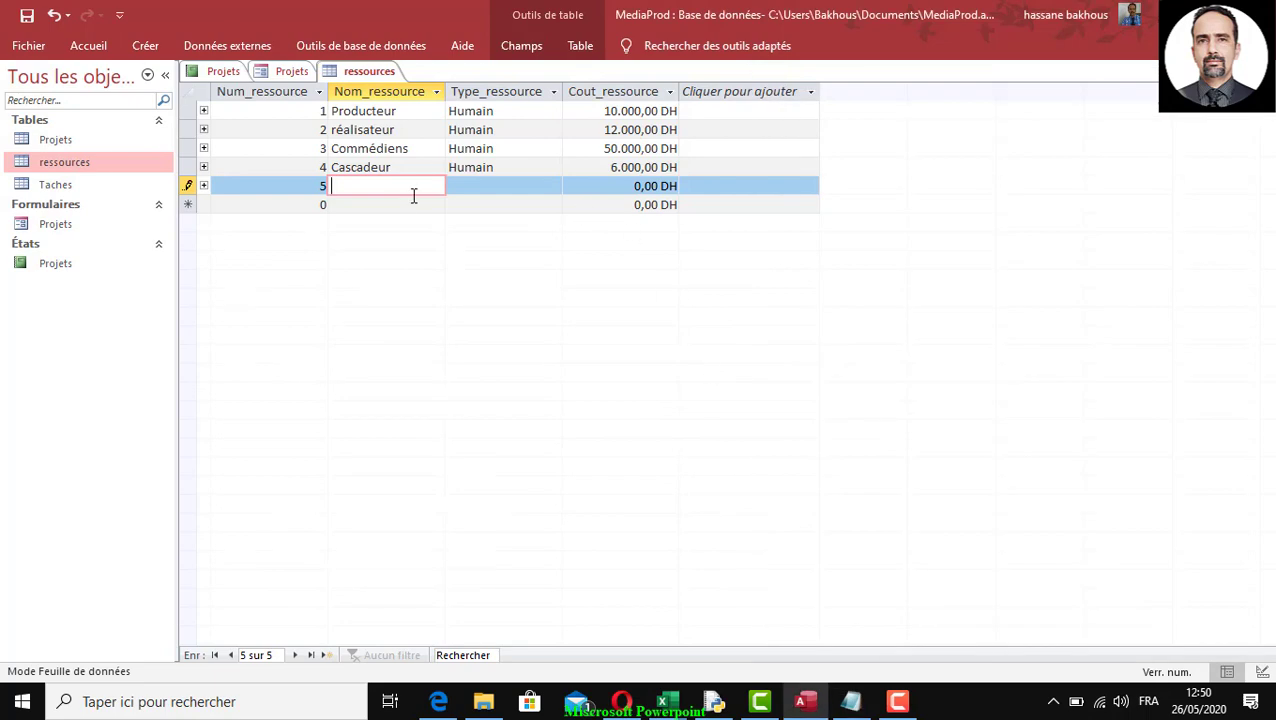
pyautogui.hotkey('ctrl', 'v')
# Step: Set the Travailleur plateau record's Type_ressource to Humain and its Cout_ressource to 1500
pyautogui.click(481, 188)
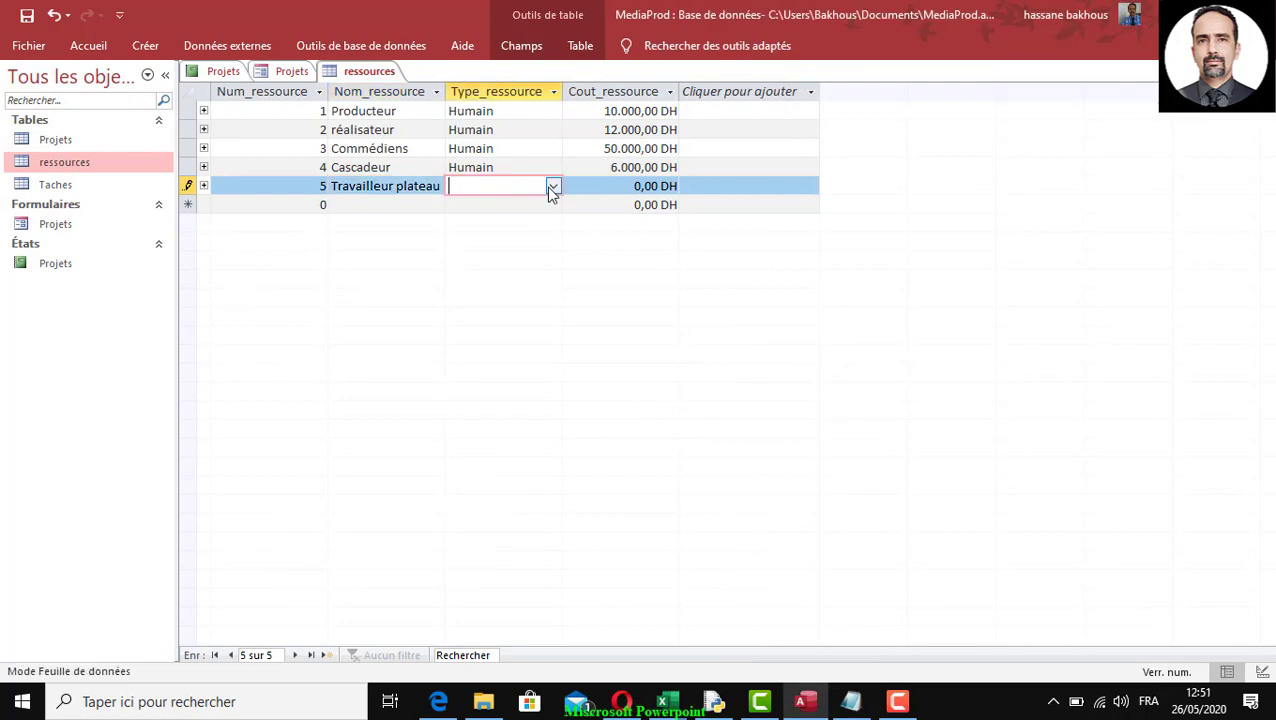
pyautogui.click(552, 188)
pyautogui.click(472, 203)
pyautogui.press('Tab')
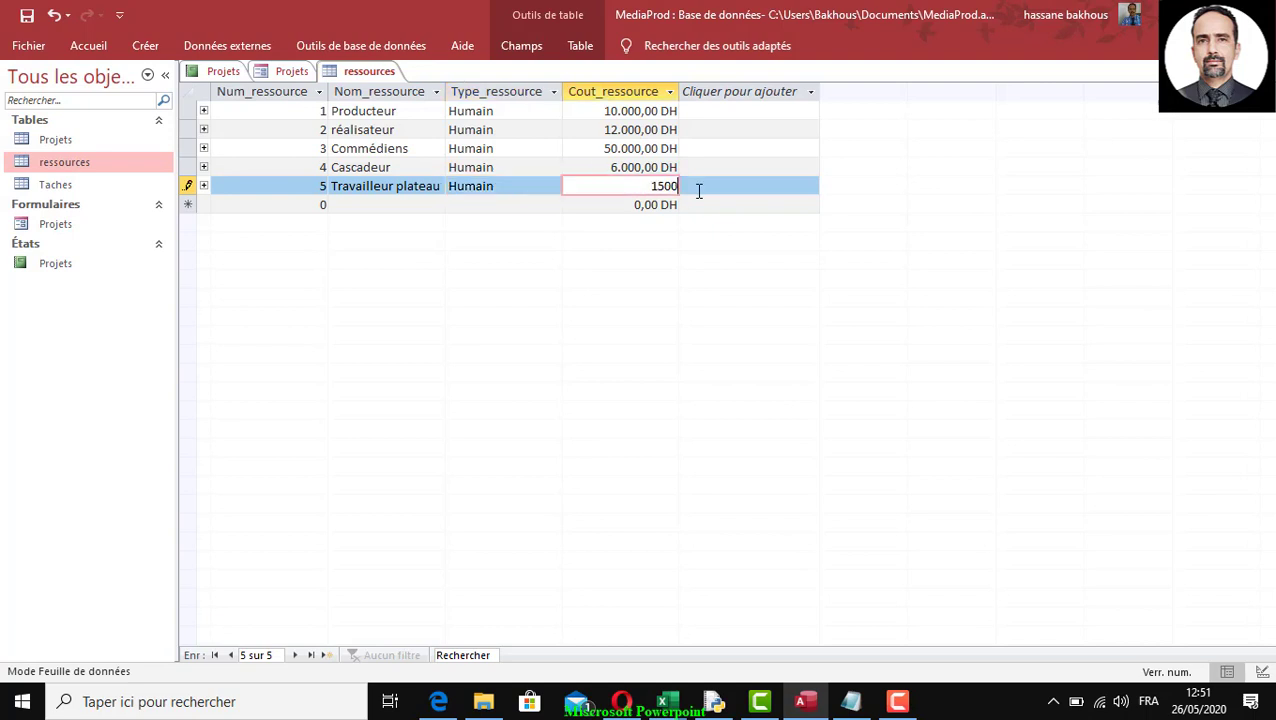
# Step: Add a record with Num_ressource 6 and copy Camera from the Notepad list into its Nom_ressource in Access
pyautogui.press('Tab')
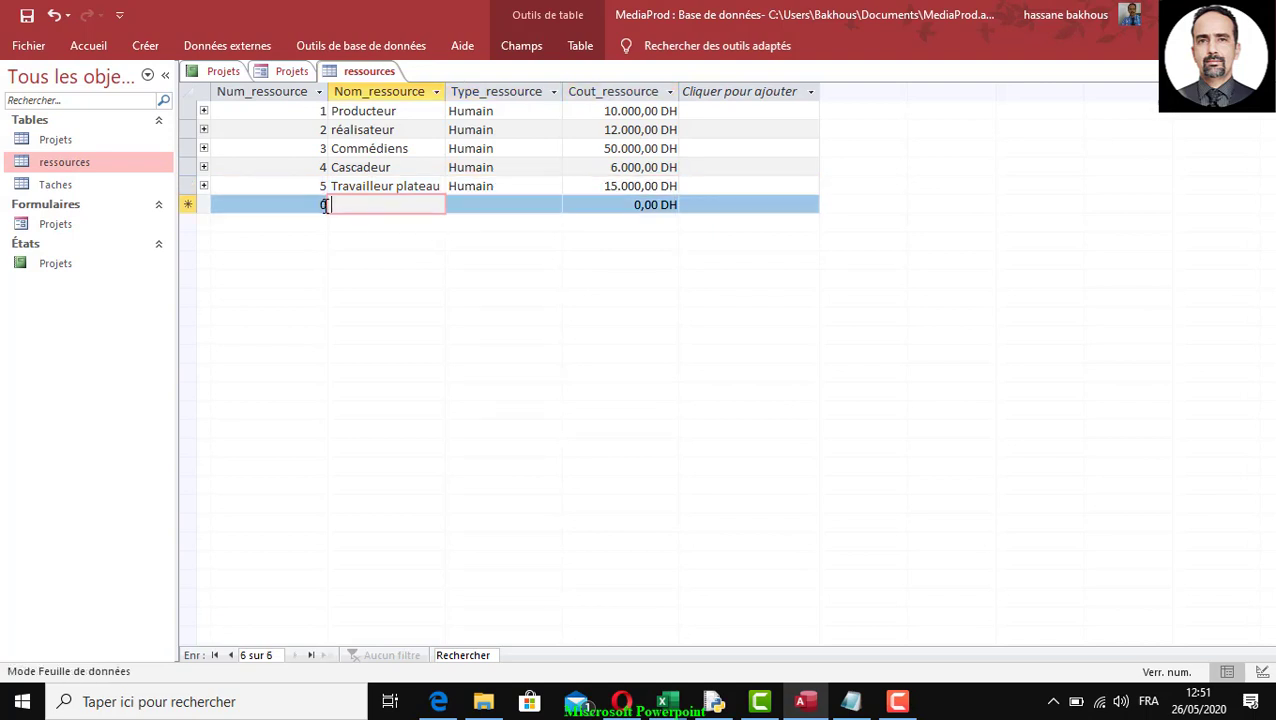
pyautogui.hotkey('alt', 'Tab')
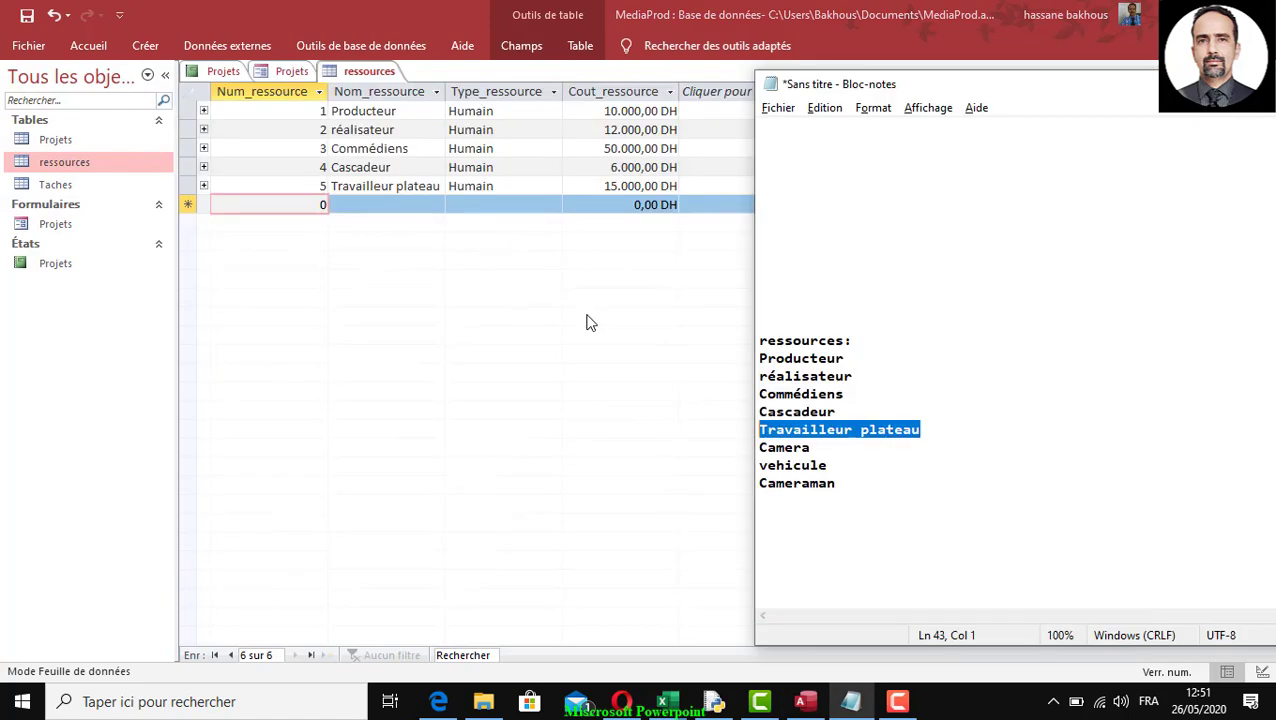
pyautogui.doubleClick(790, 447)
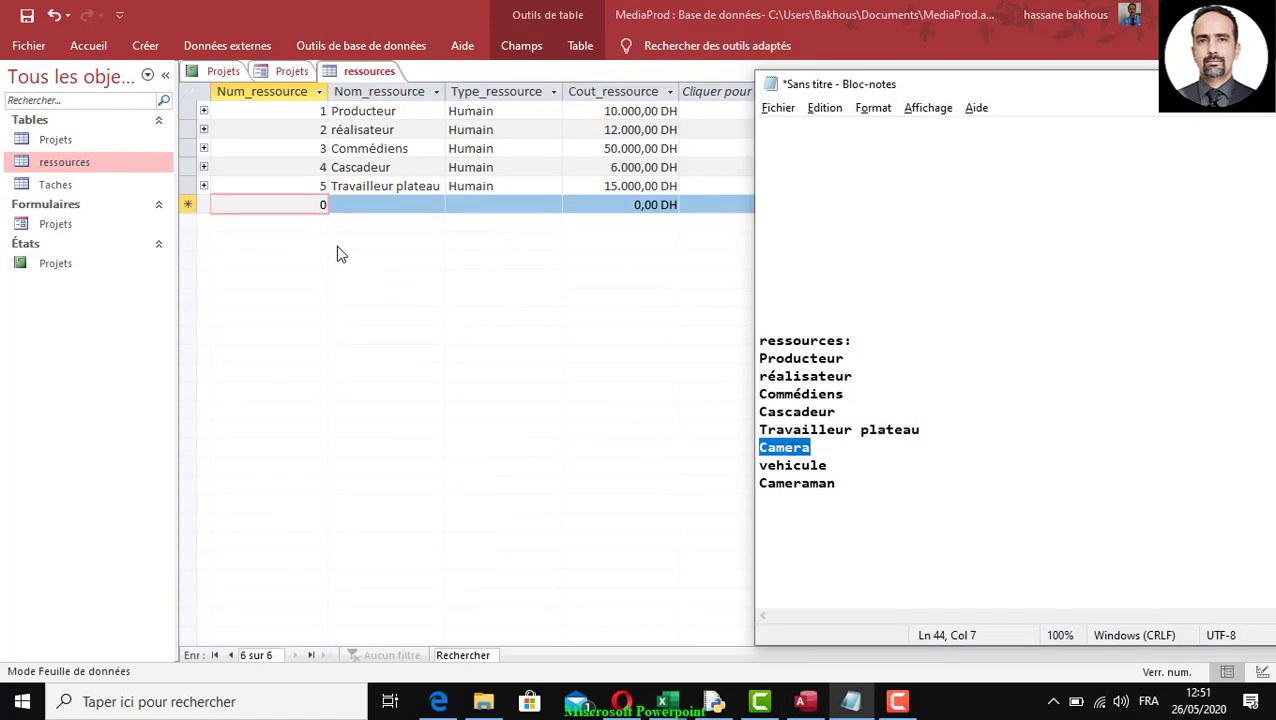
pyautogui.click(310, 204)
pyautogui.write('6')
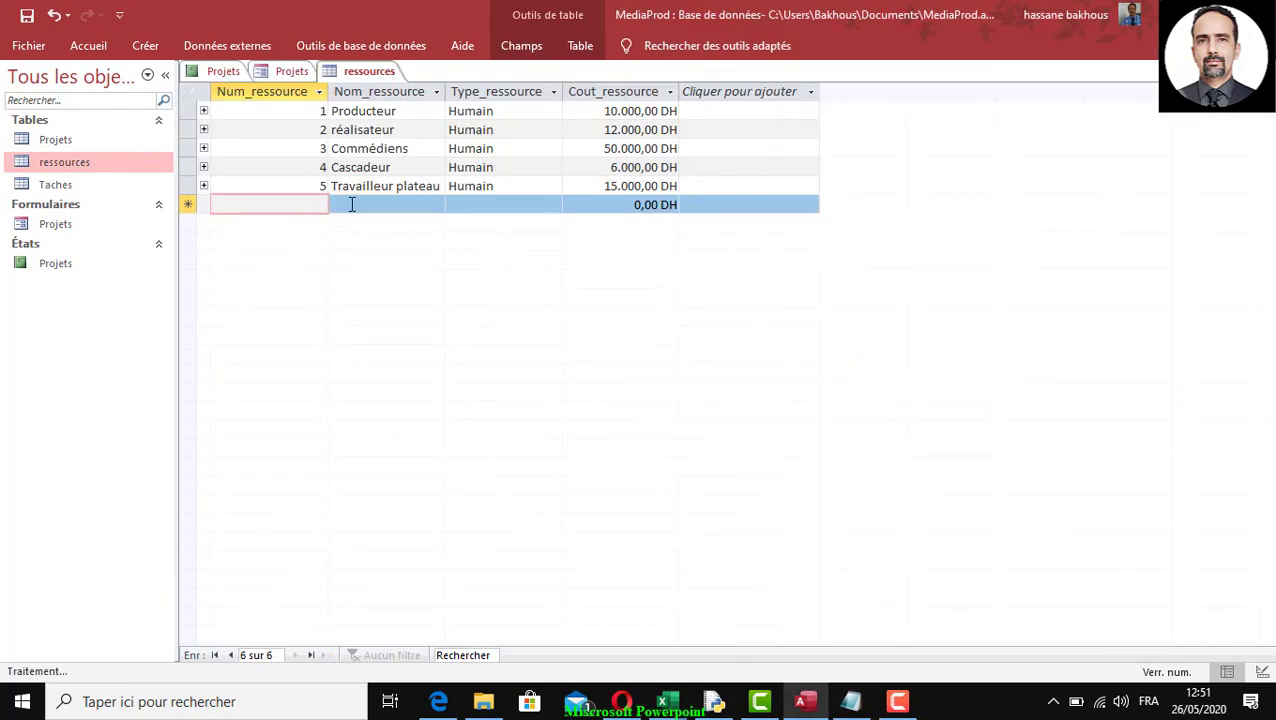
pyautogui.press('Tab')
pyautogui.hotkey('ctrl', 'v')
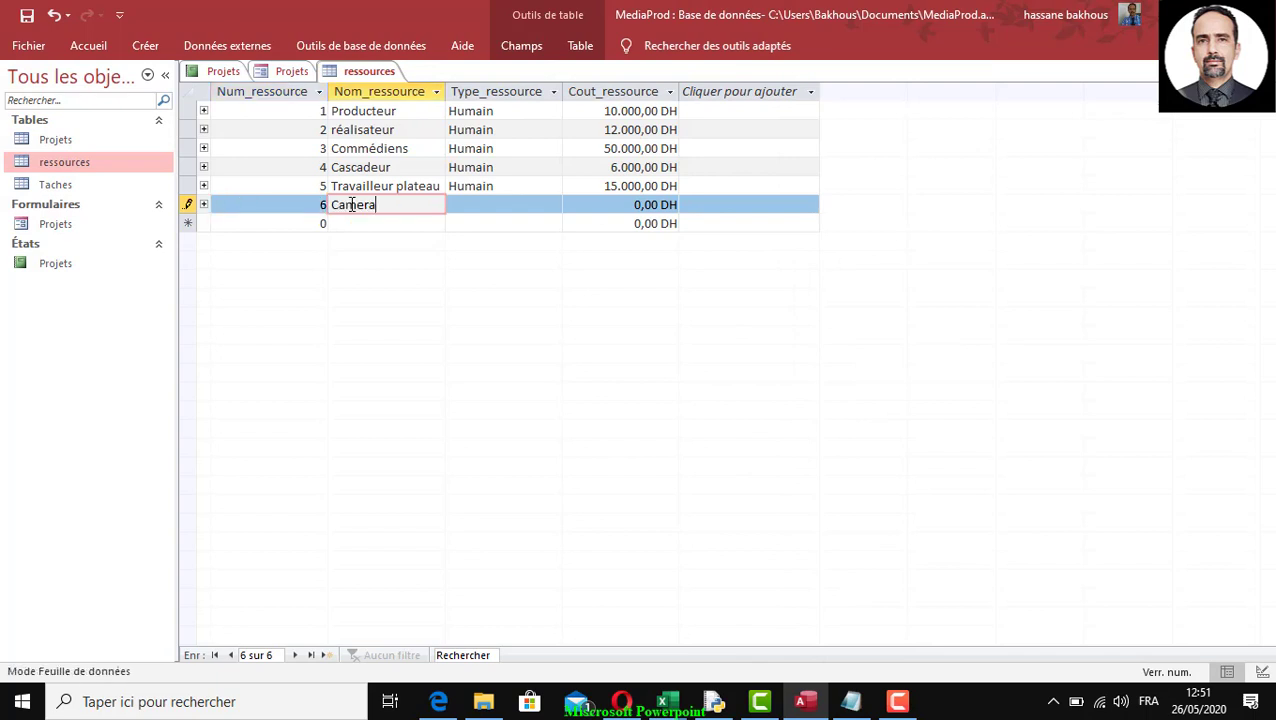
# Step: Set the Camera record's Type_ressource to Matériel and its Cout_ressource to 12000
pyautogui.click(516, 204)
pyautogui.click(553, 204)
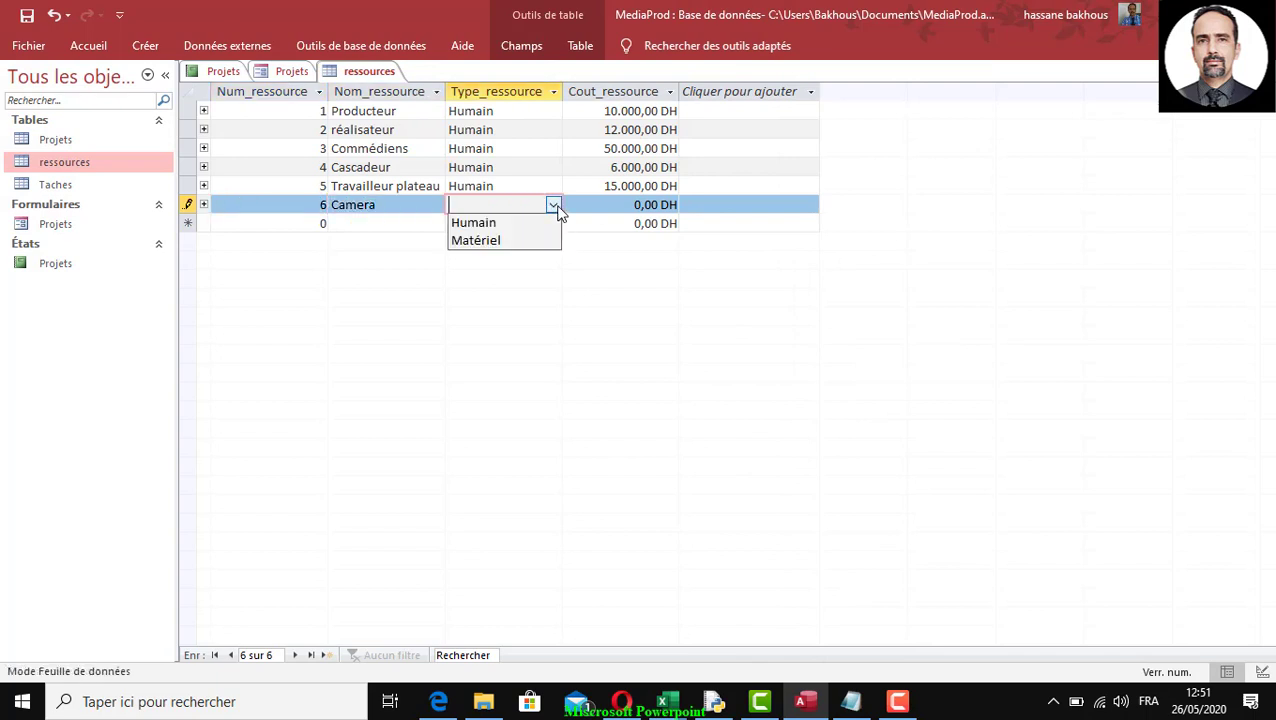
pyautogui.click(519, 250)
pyautogui.click(620, 205)
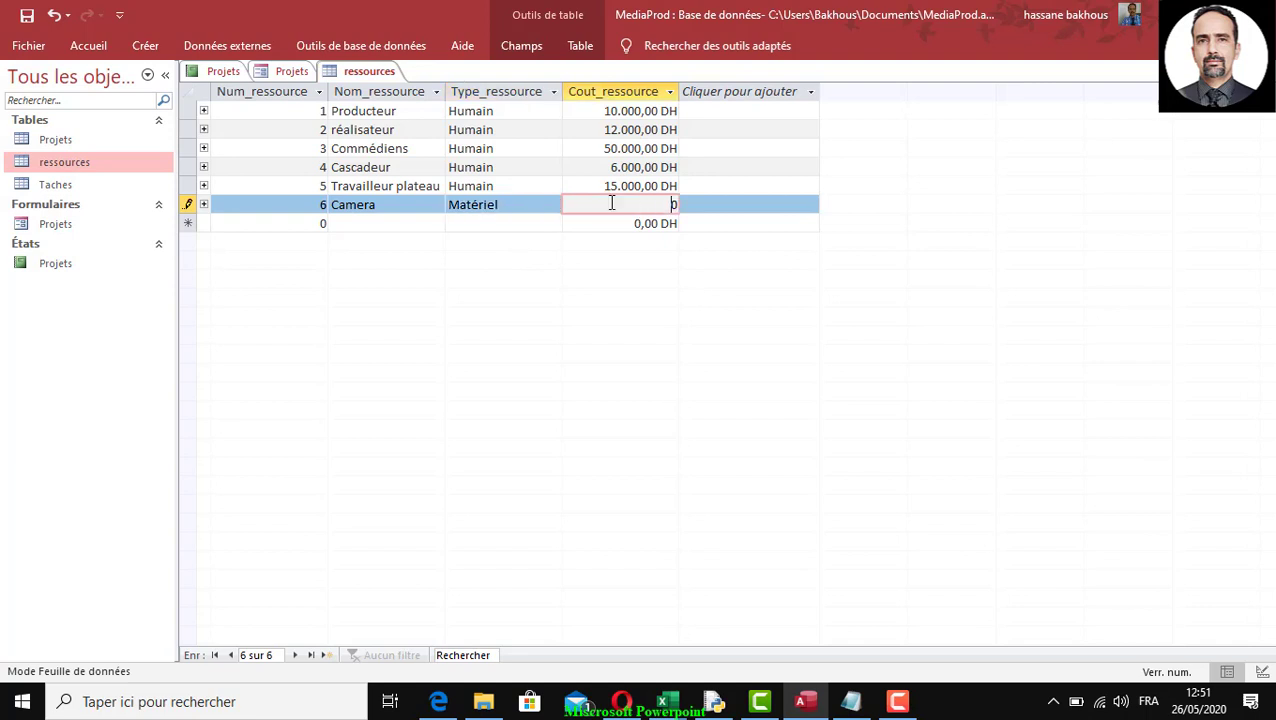
pyautogui.moveTo(612, 205); pyautogui.dragTo(694, 204)
pyautogui.click(311, 223)
# Step: Add a record with Num_ressource 7 and copy vehicule from the Notepad list into its Nom_ressource in Access
pyautogui.hotkey('alt', 'Tab')
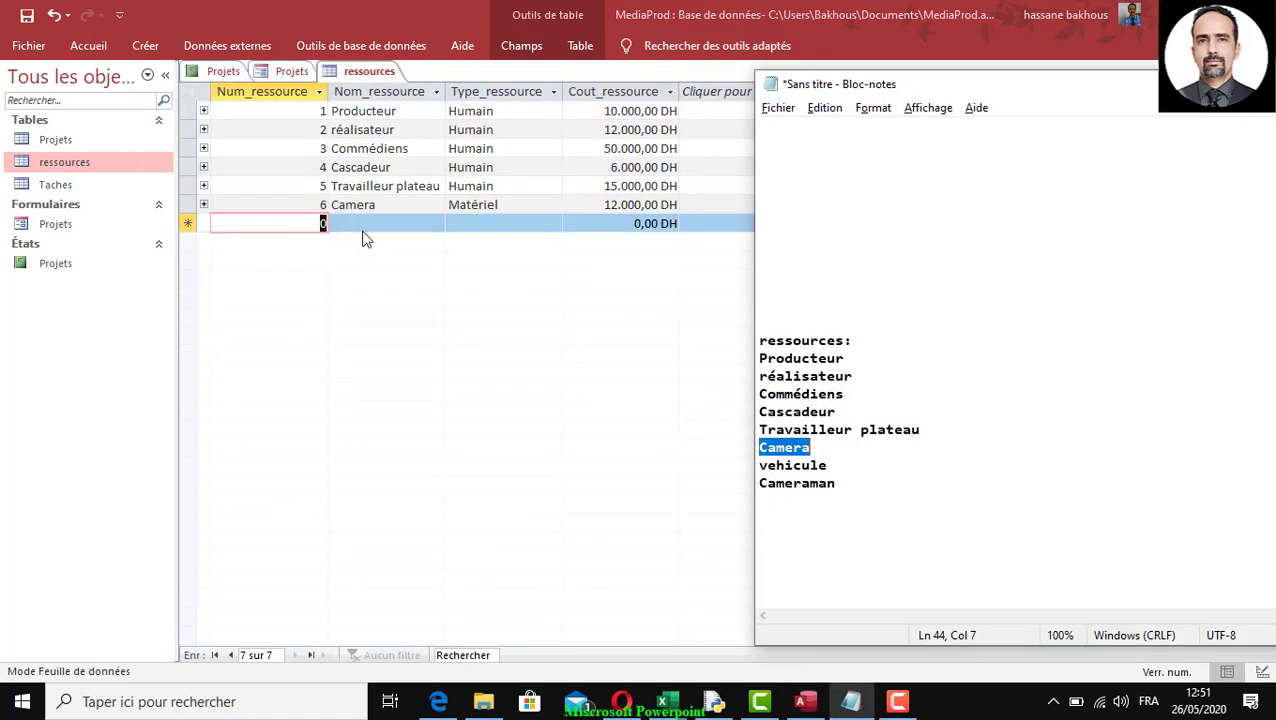
pyautogui.doubleClick(816, 465)
pyautogui.hotkey('ctrl', 'c')
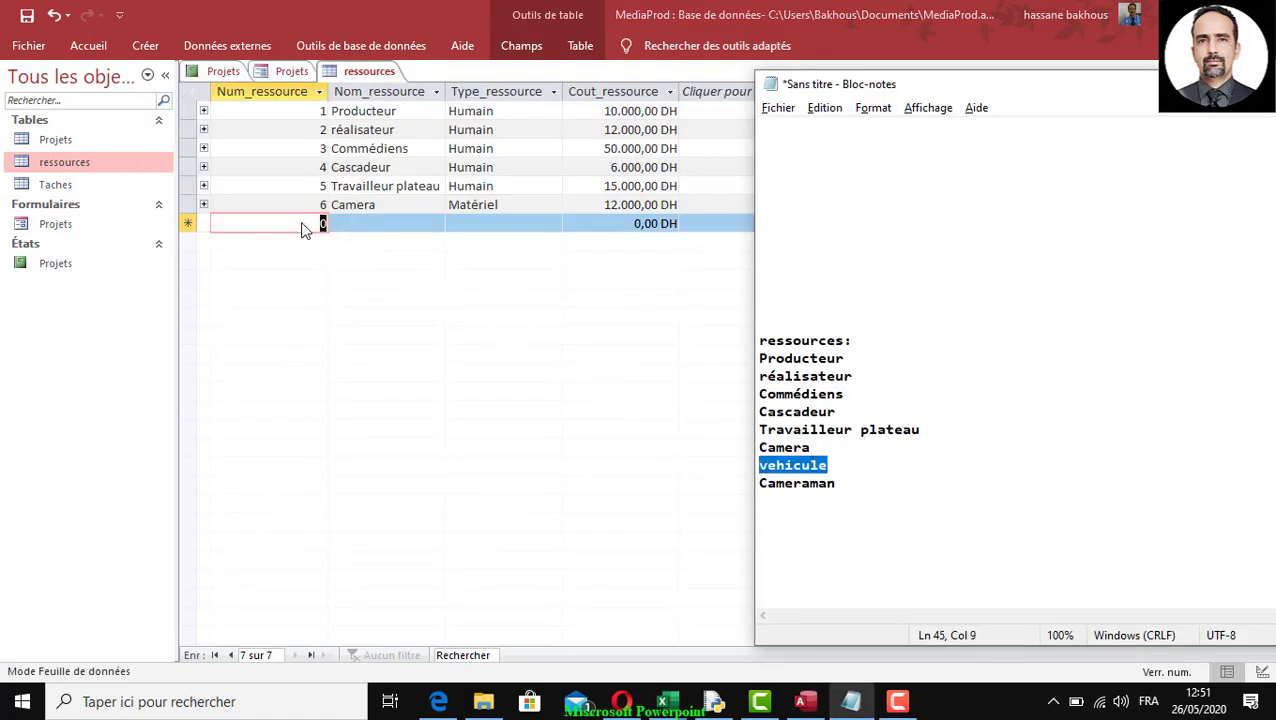
pyautogui.click(301, 226)
pyautogui.write('7')
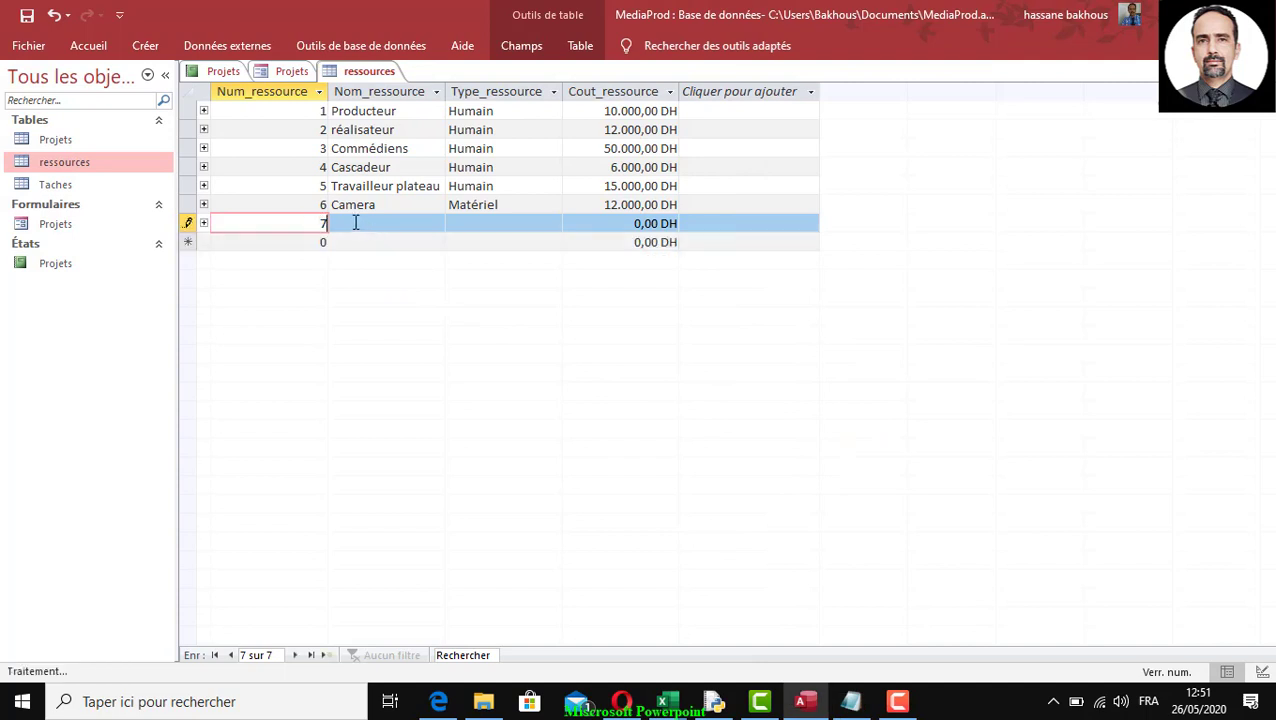
pyautogui.click(355, 223)
pyautogui.hotkey('ctrl', 'v')
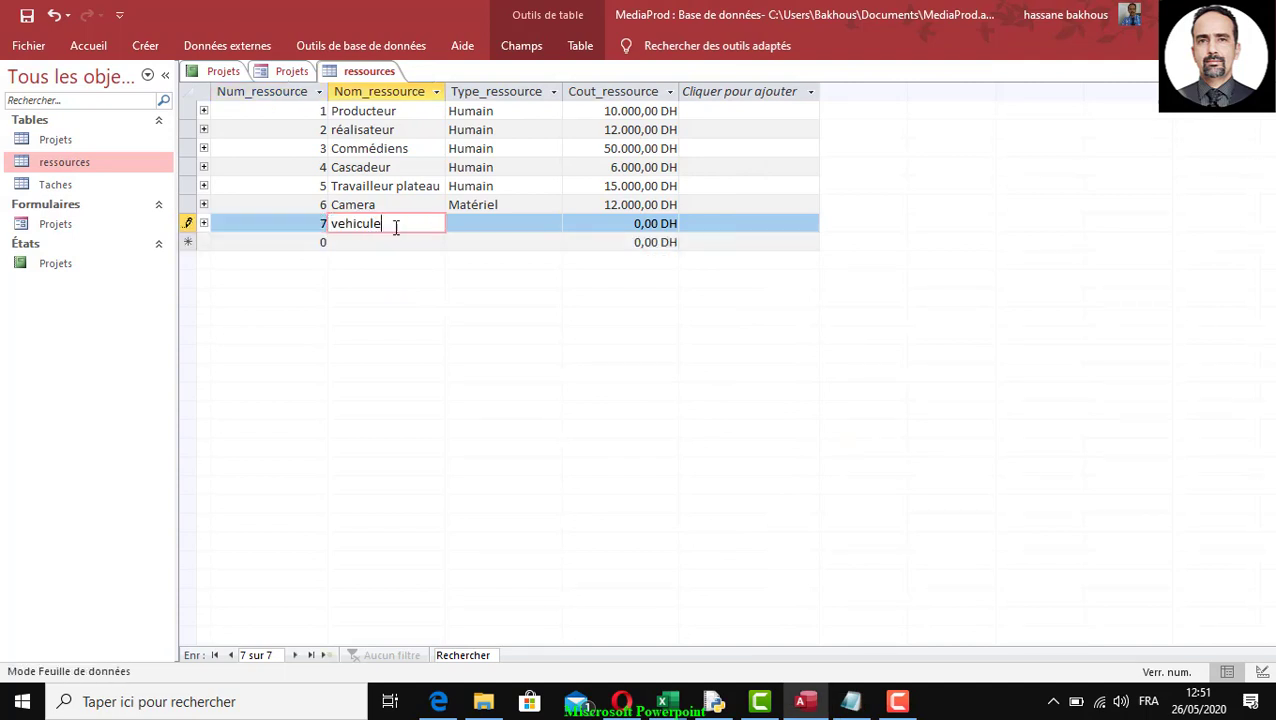
# Step: Set the vehicule record's Type_ressource to Matériel and its Cout_ressource to 4000
pyautogui.click(487, 222)
pyautogui.click(553, 224)
pyautogui.click(500, 259)
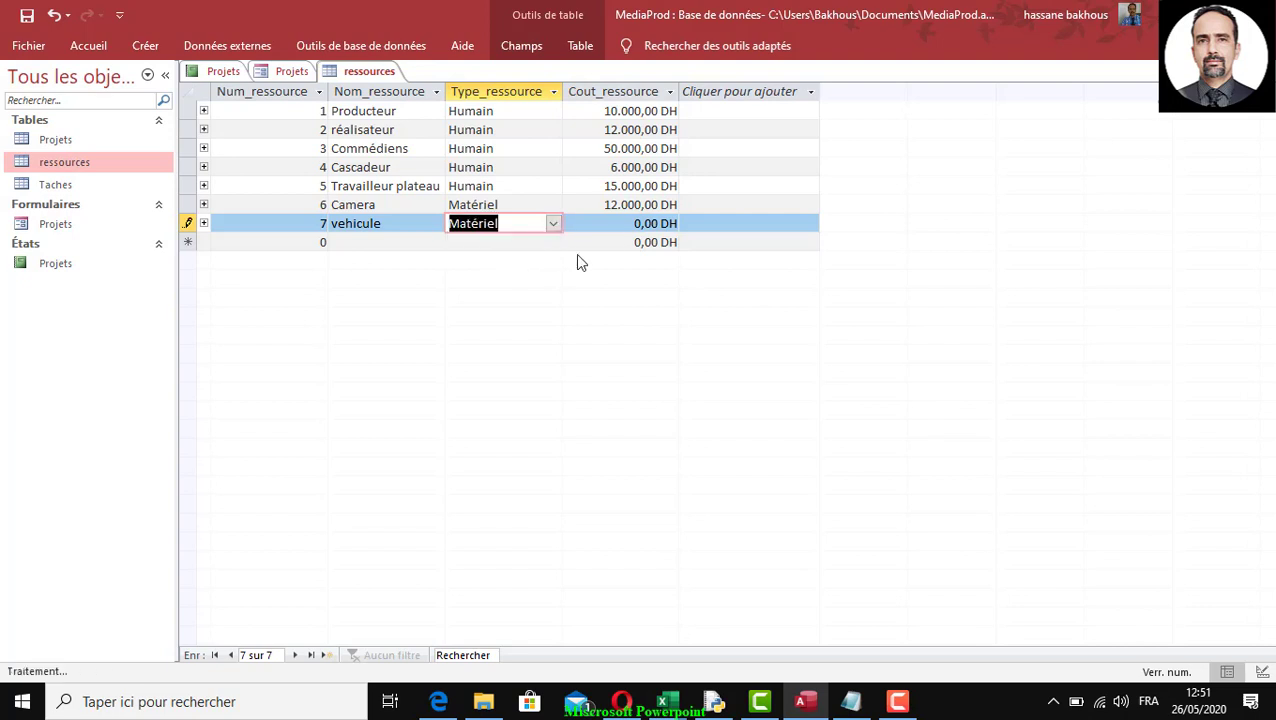
pyautogui.click(640, 224)
pyautogui.moveTo(640, 224); pyautogui.dragTo(730, 229)
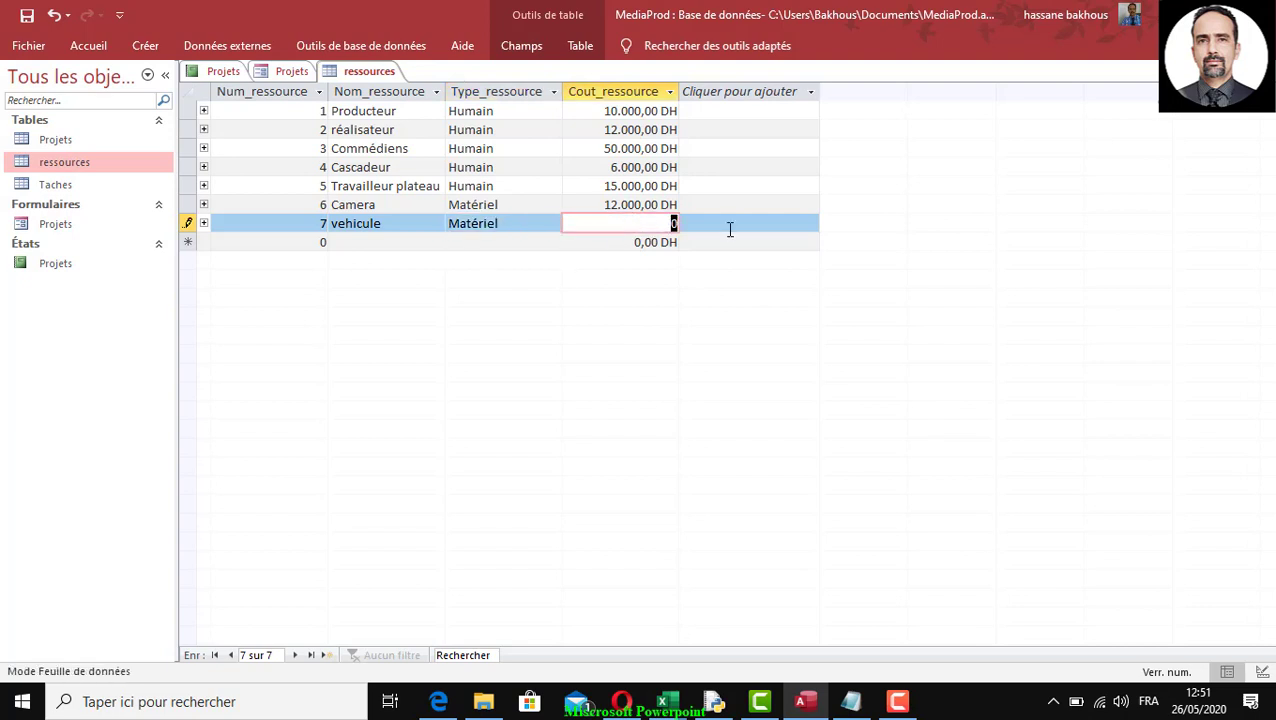
pyautogui.write('4000')
pyautogui.click(313, 242)
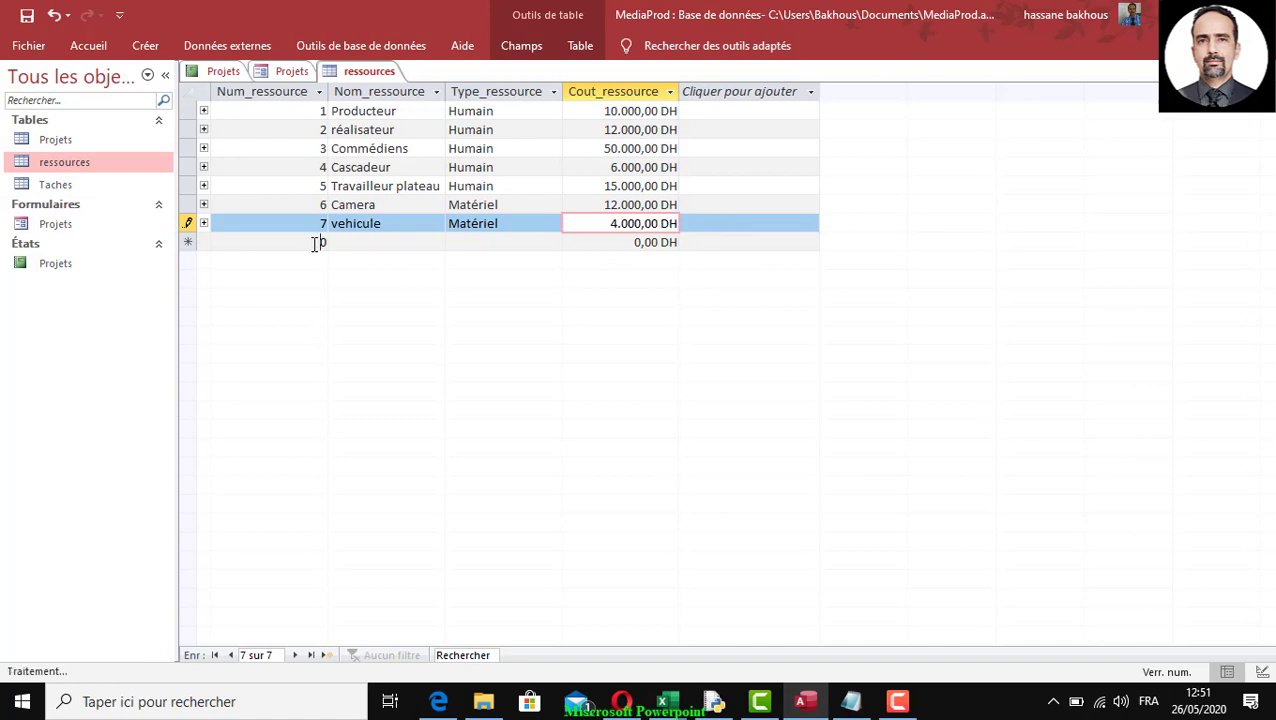
# Step: Add a record with Num_ressource 8 and copy Cameraman from the Notepad list into its Nom_ressource in Access
pyautogui.hotkey('alt', 'Tab')
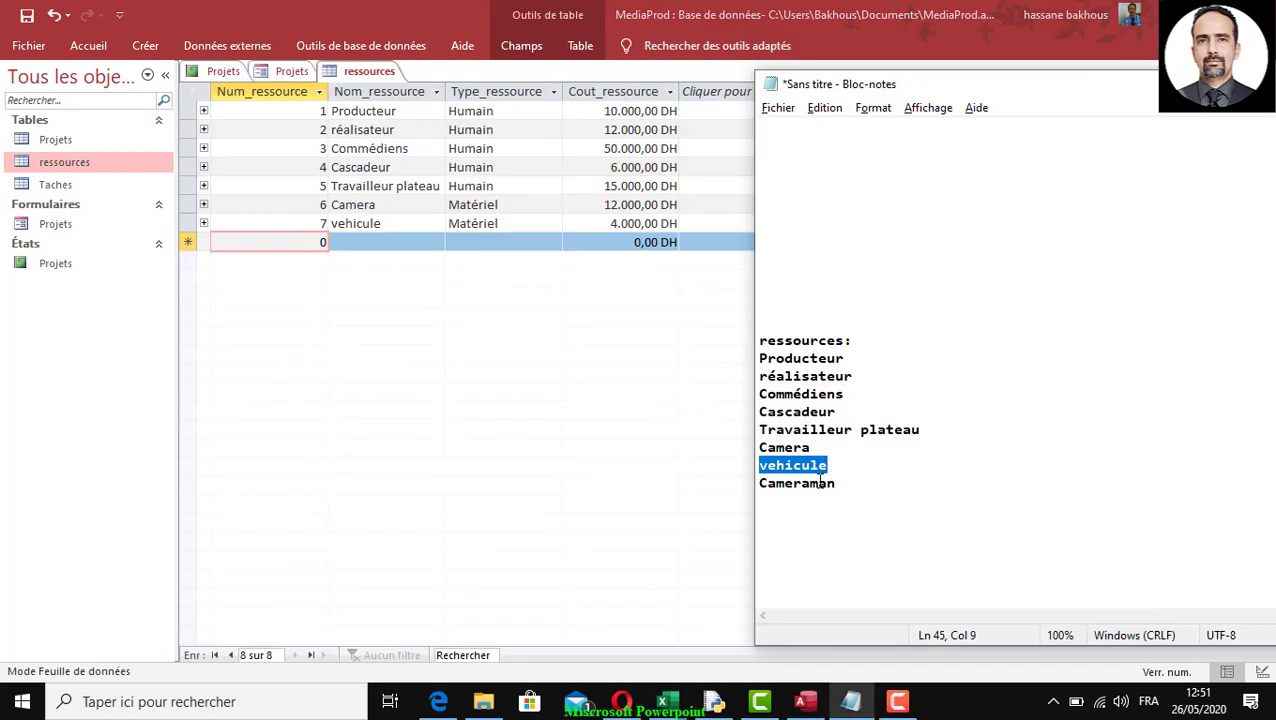
pyautogui.doubleClick(819, 484)
pyautogui.click(313, 242)
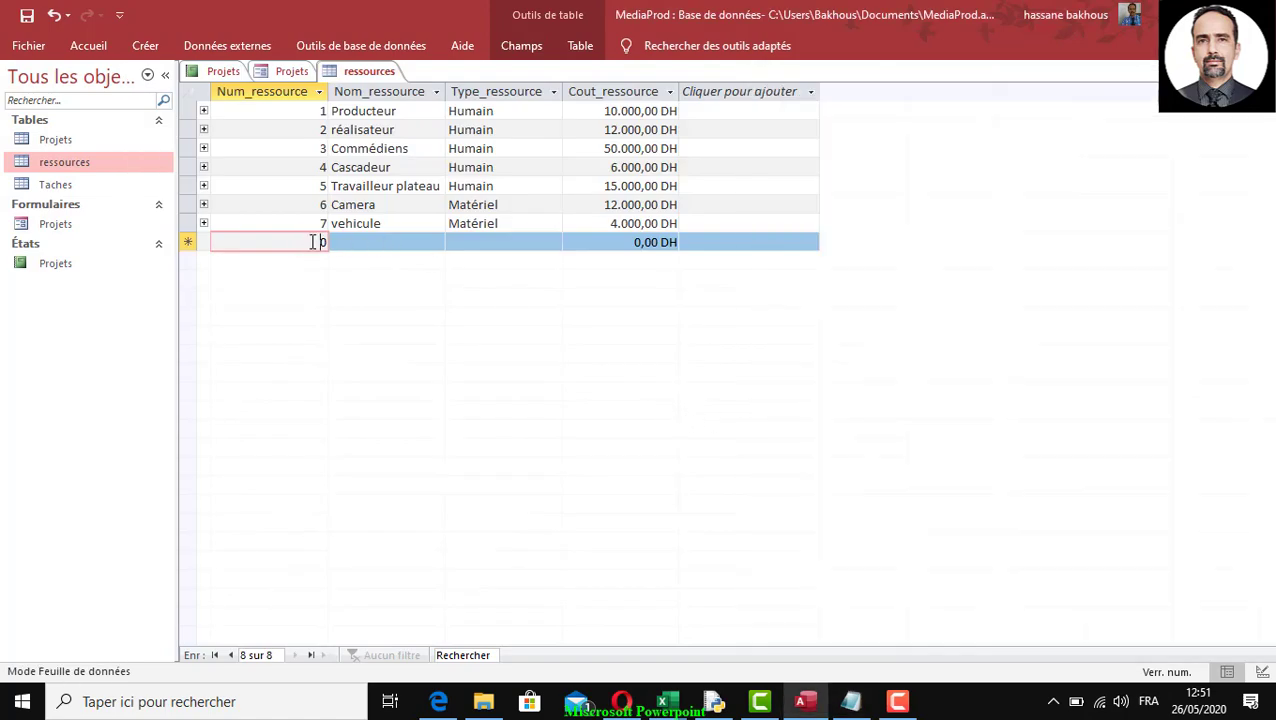
pyautogui.moveTo(313, 242); pyautogui.dragTo(330, 242)
pyautogui.write('8')
pyautogui.click(353, 242)
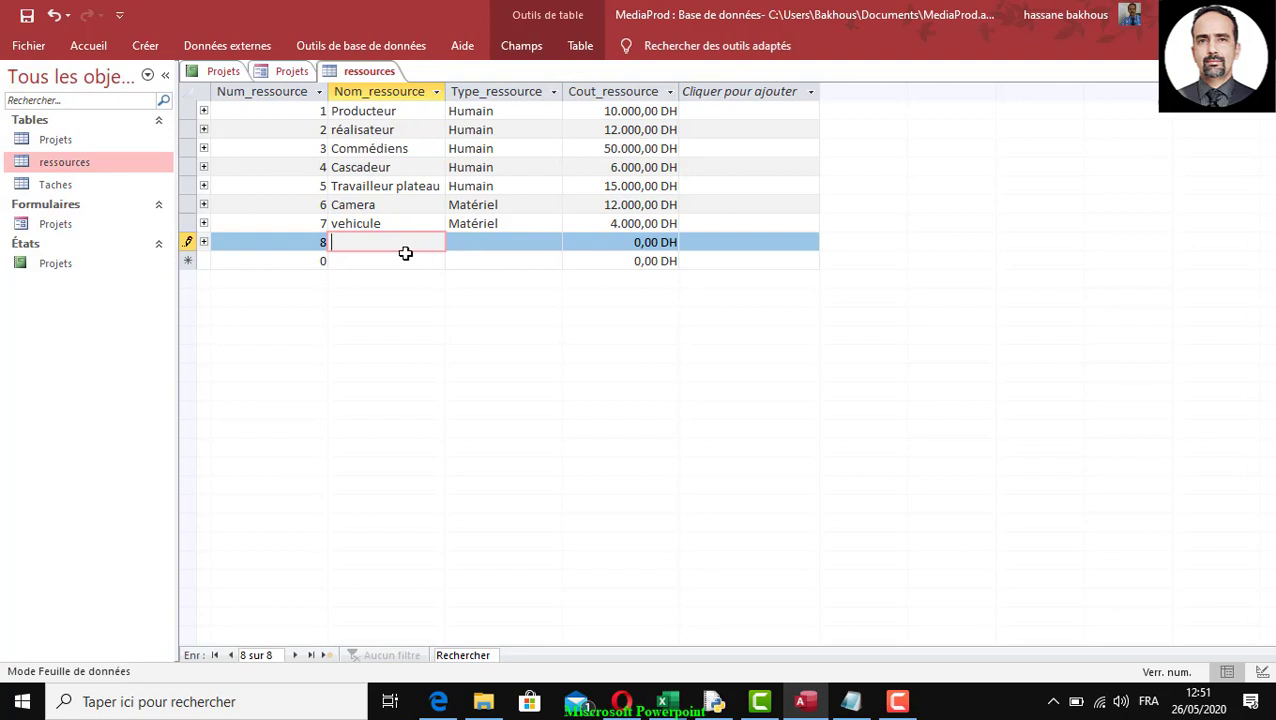
pyautogui.write('Cameraman')
# Step: Set the Cameraman record's Type_ressource to Humain and its Cout_ressource to 5000
pyautogui.click(468, 245)
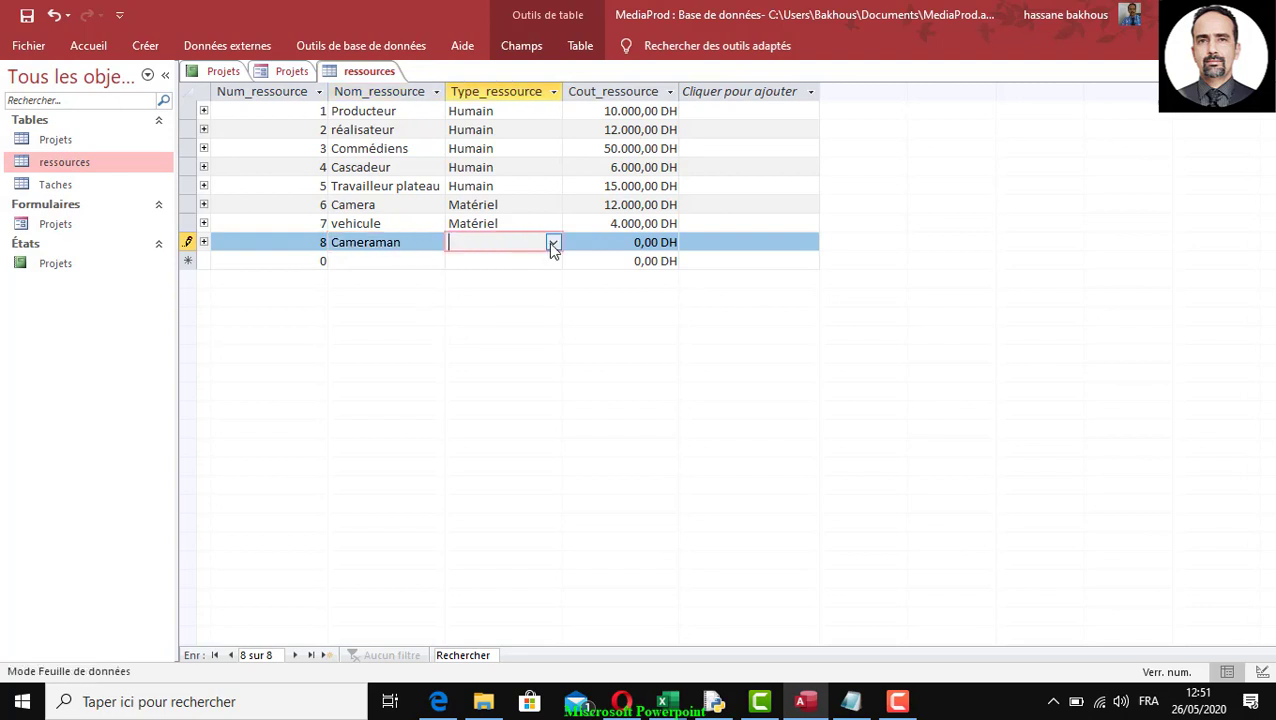
pyautogui.click(552, 242)
pyautogui.click(503, 260)
pyautogui.press('Tab')
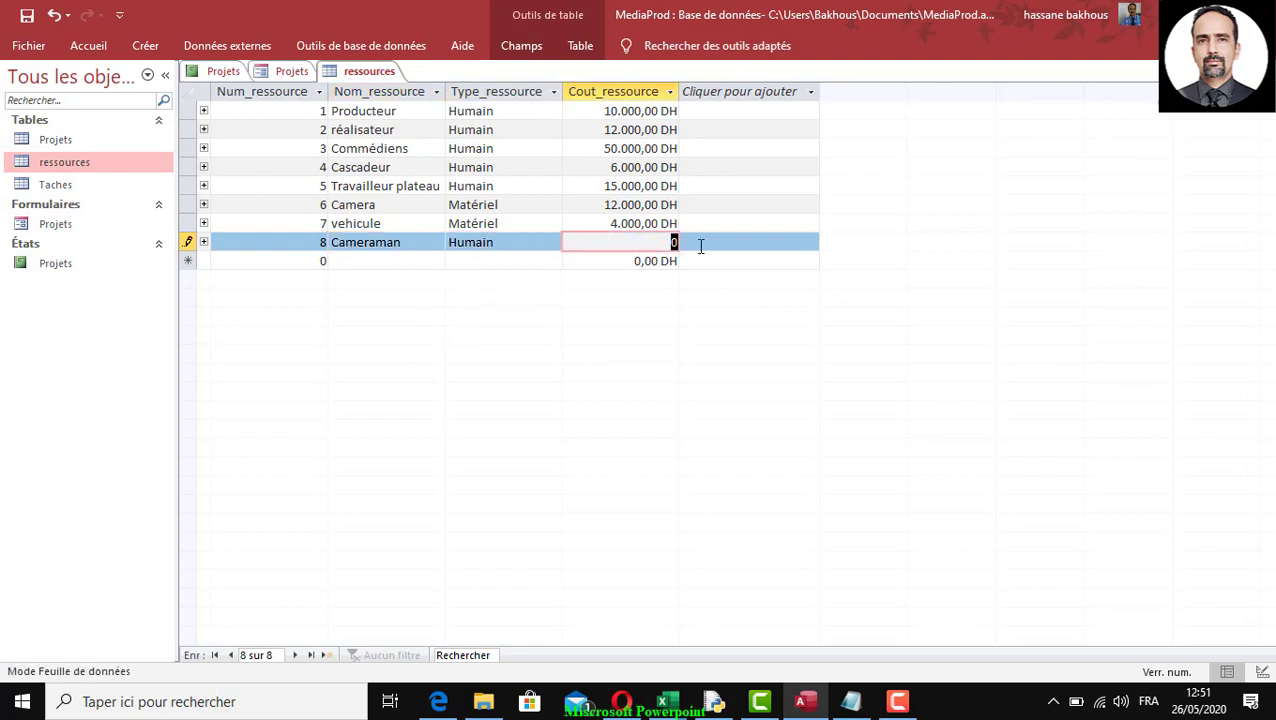
pyautogui.write('5000')
pyautogui.click(358, 223)
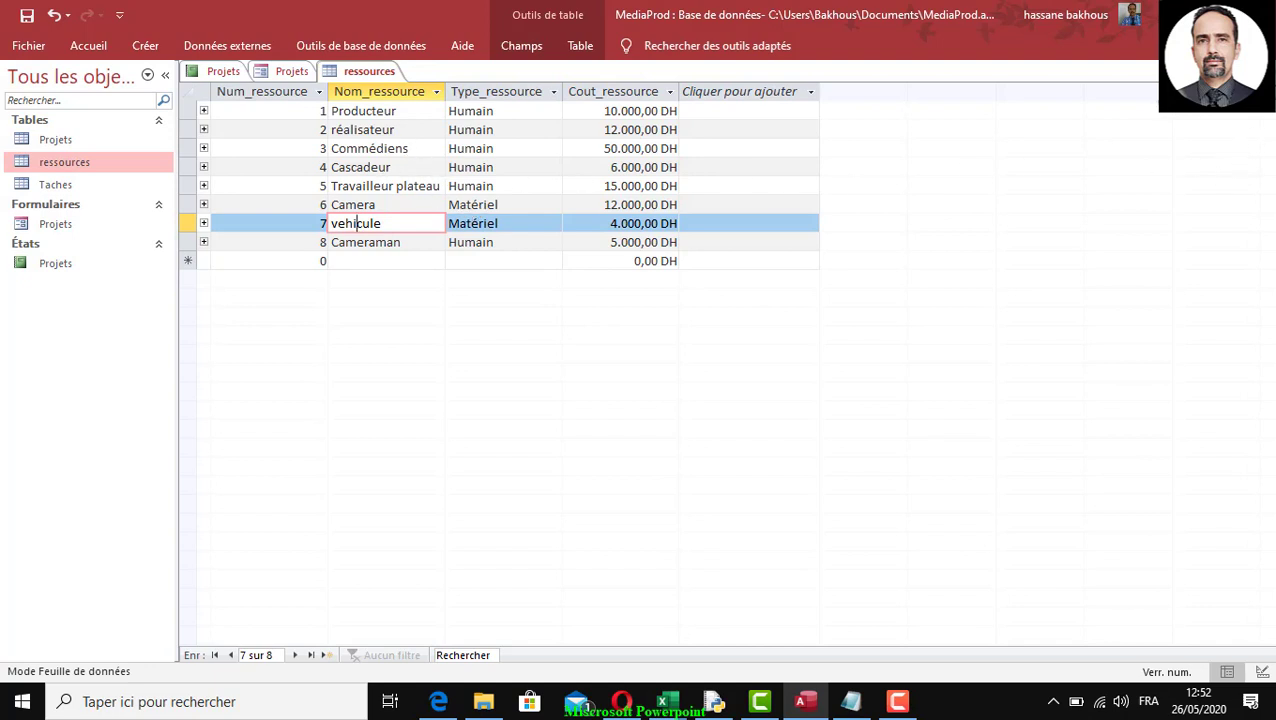
# Step: Close the ressources table, reopen it to check the saved records, and close it again
pyautogui.click(1264, 71)
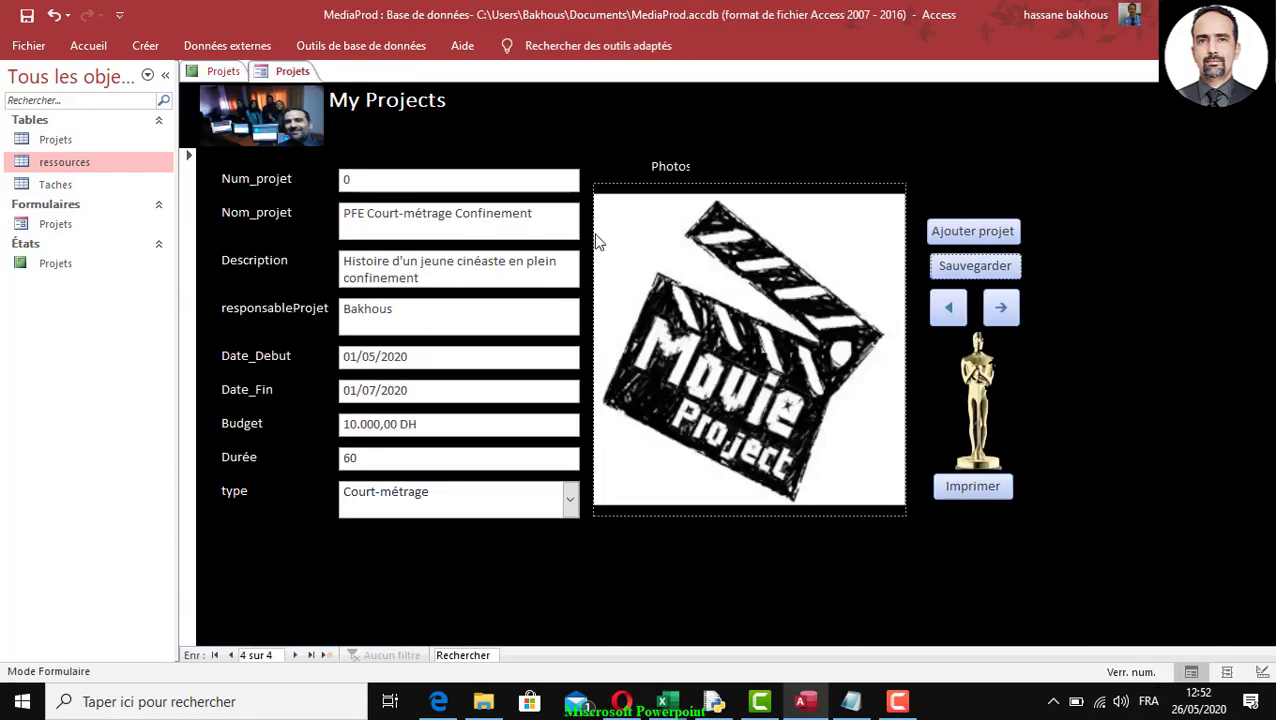
pyautogui.doubleClick(49, 163)
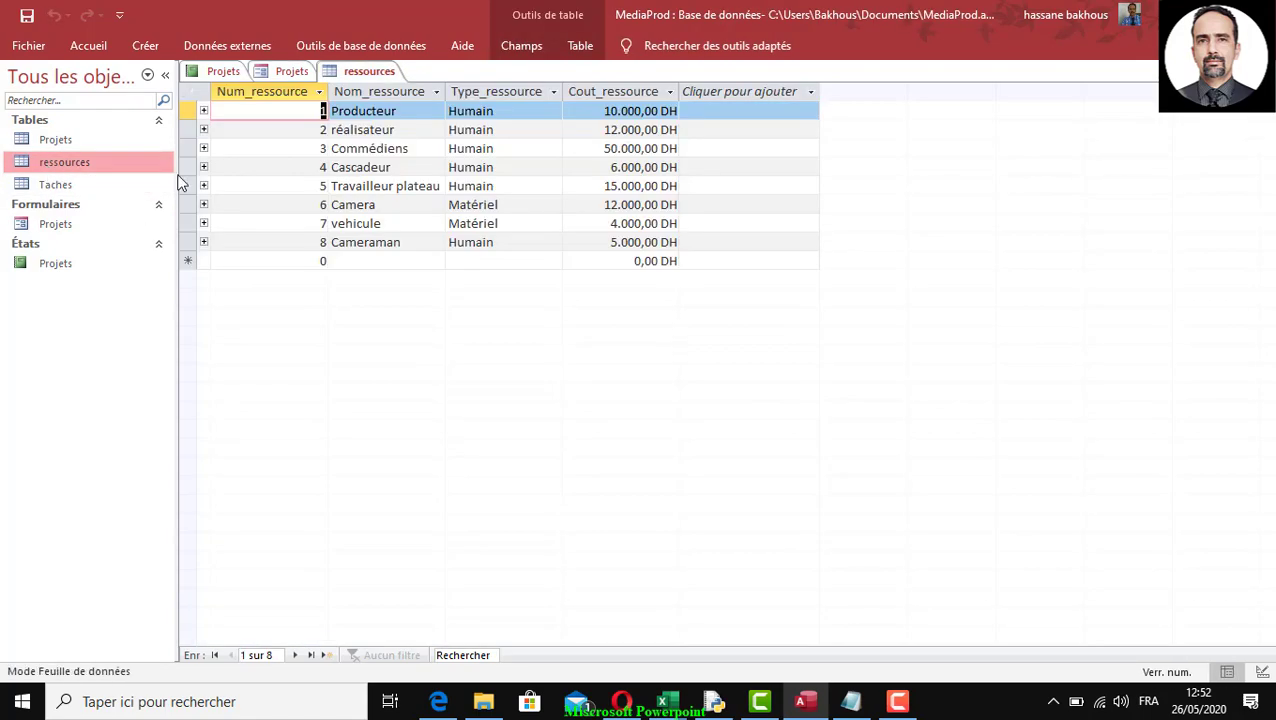
pyautogui.click(1264, 71)
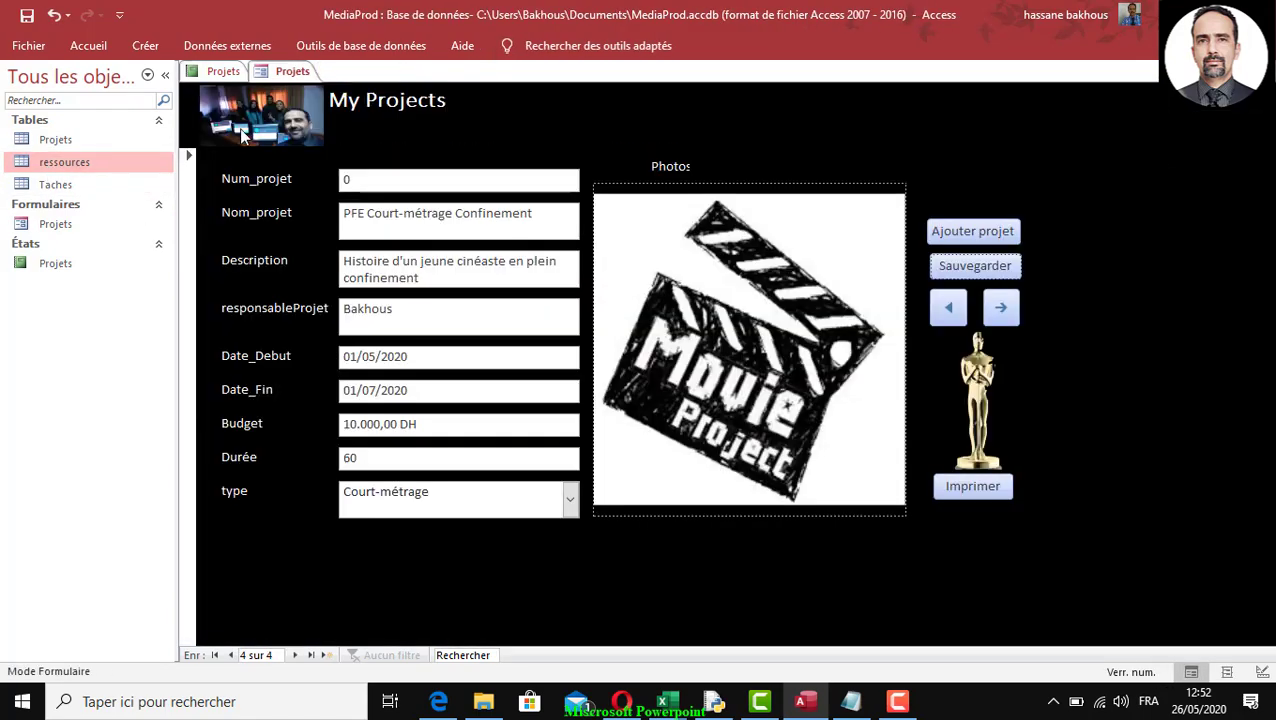
# Step: Open the Taches table, go through its empty record's fields and widen the Num_ressources column to fit its full heading
pyautogui.doubleClick(60, 188)
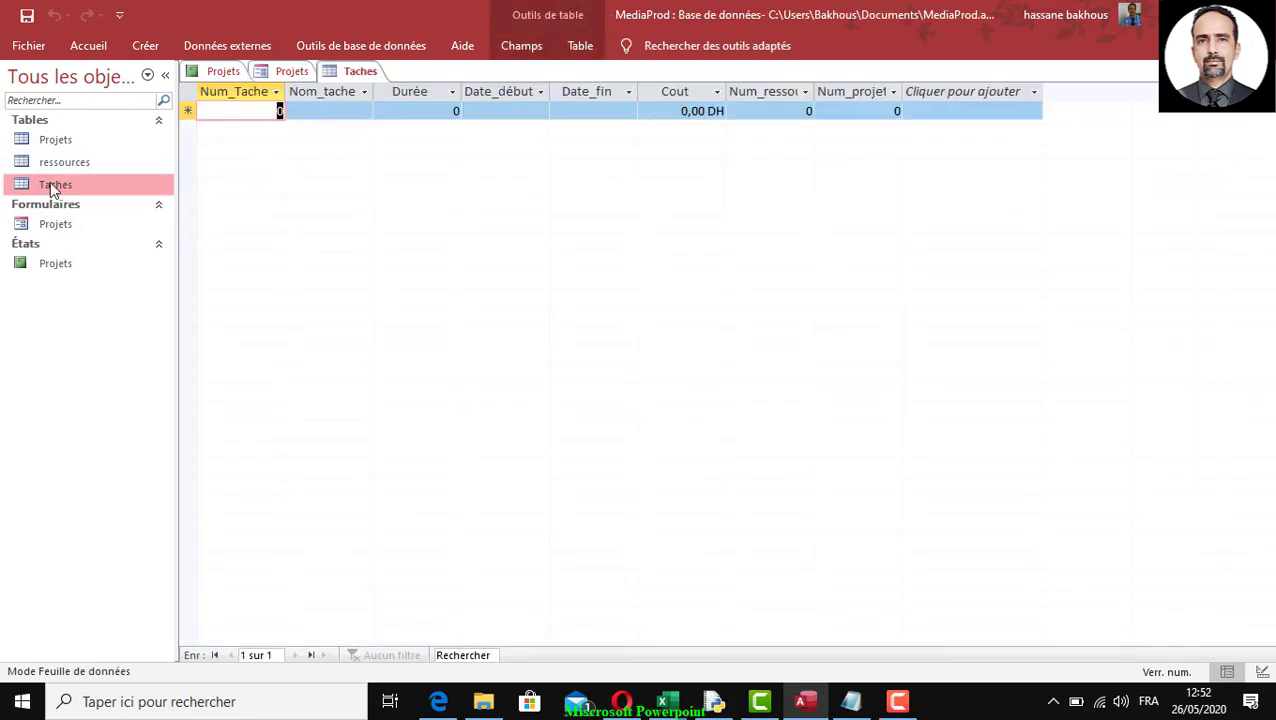
pyautogui.click(333, 115)
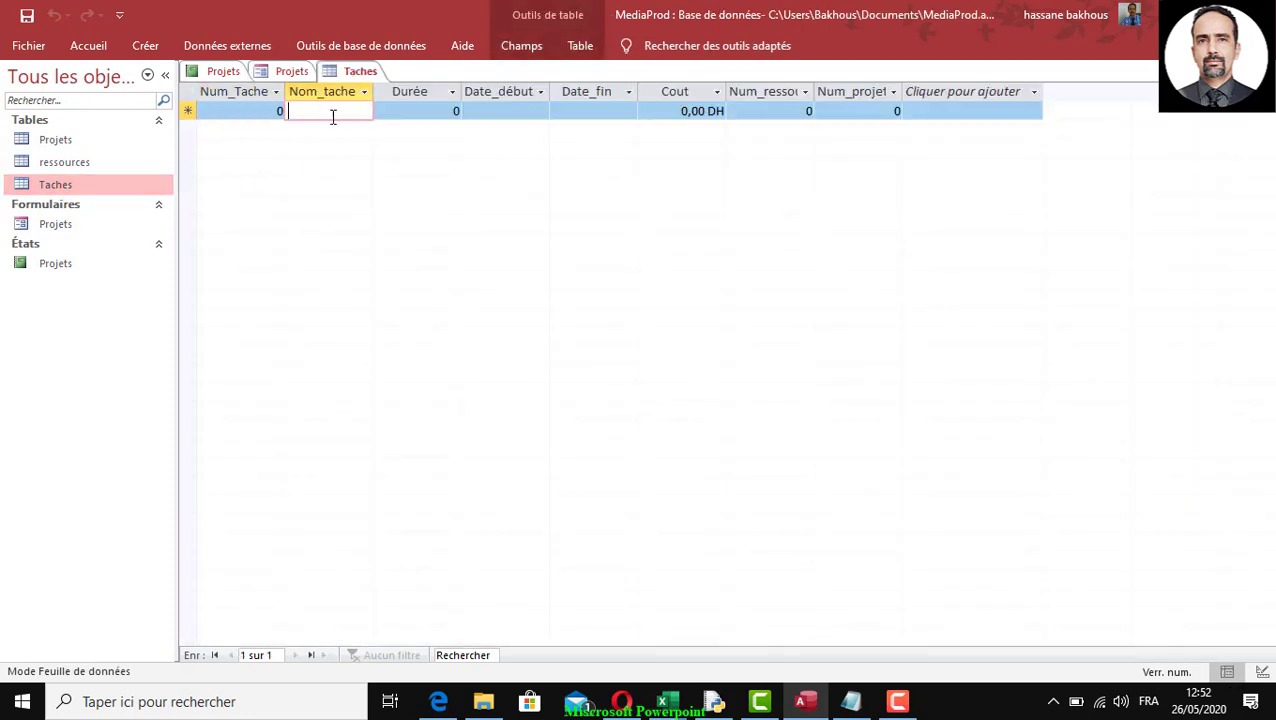
pyautogui.click(437, 111)
pyautogui.click(505, 115)
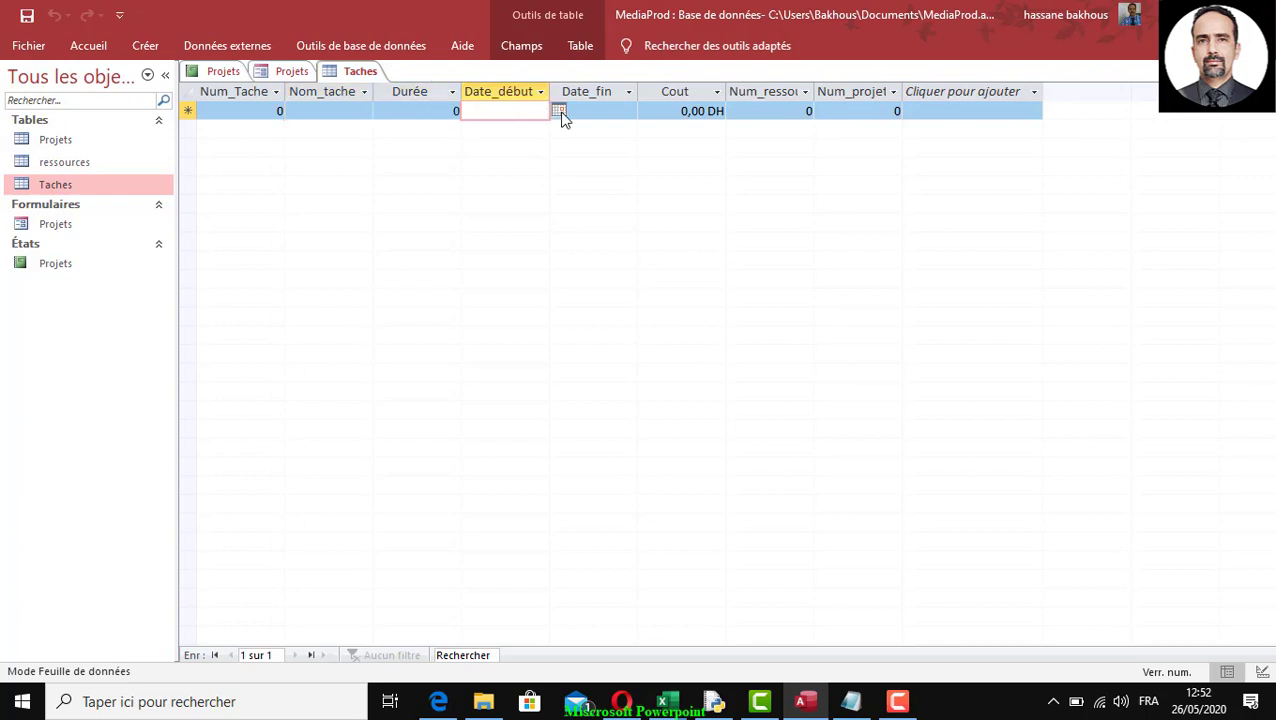
pyautogui.click(620, 112)
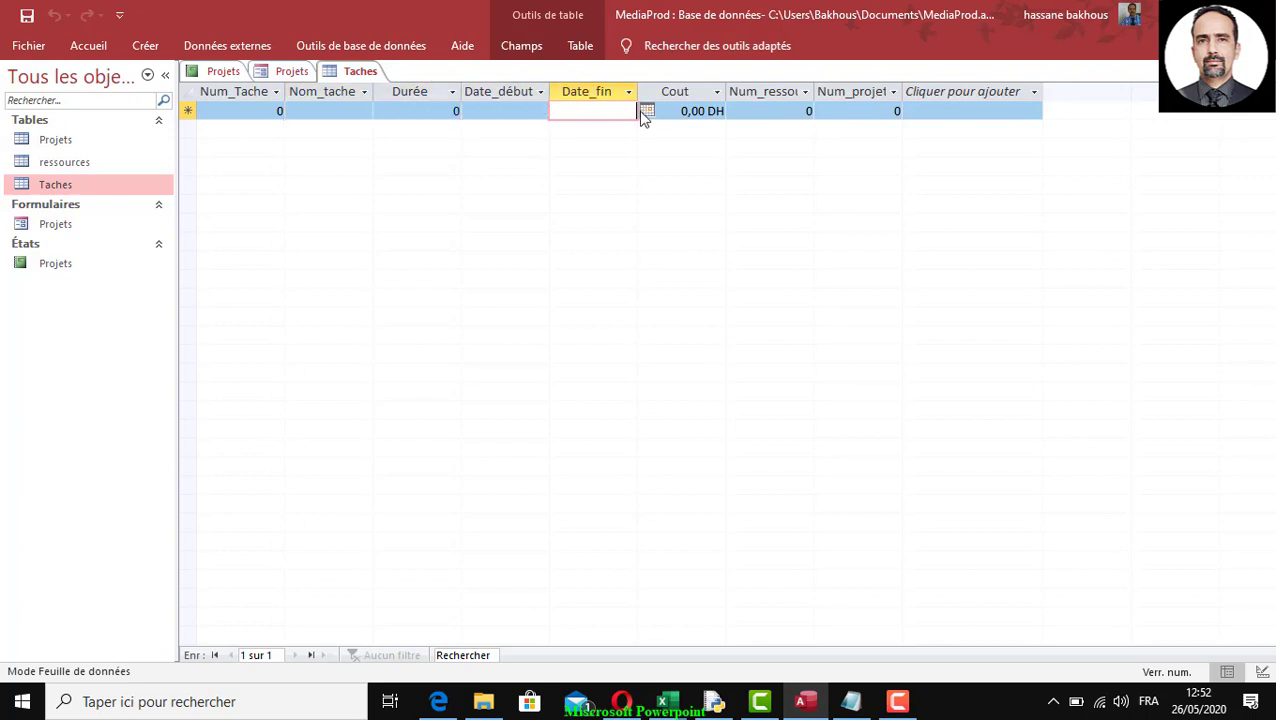
pyautogui.click(692, 112)
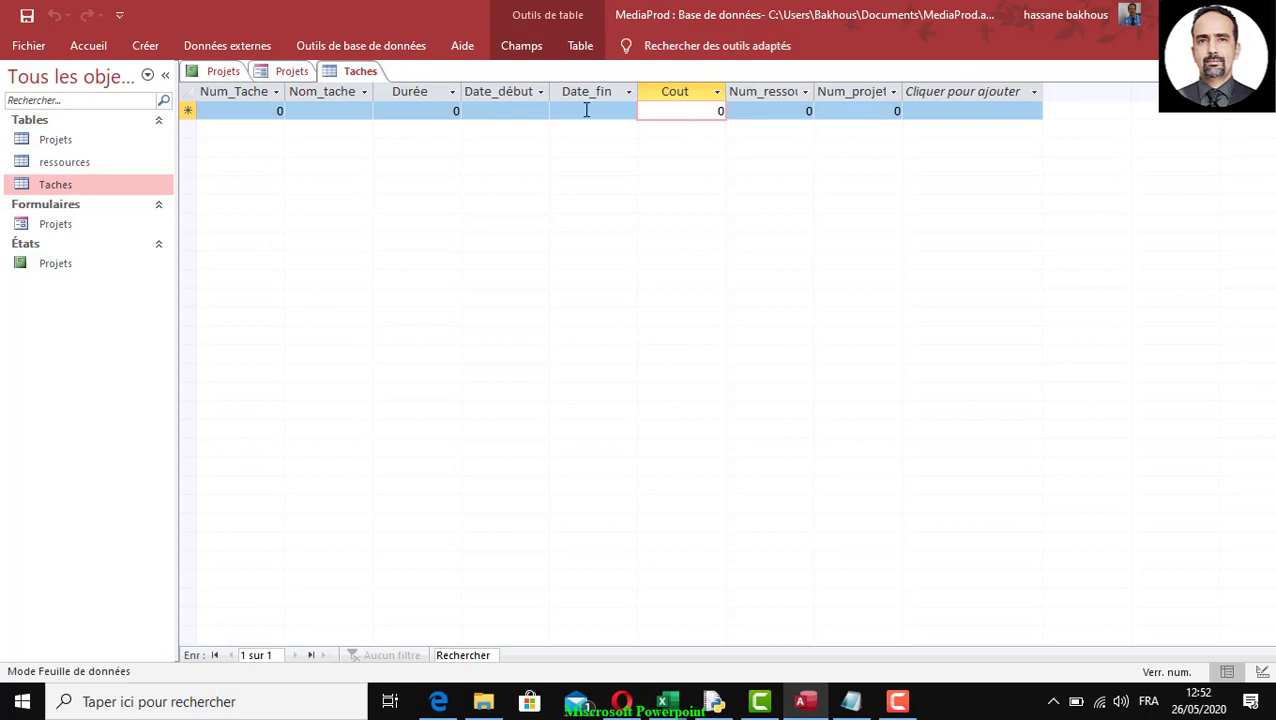
pyautogui.click(805, 111)
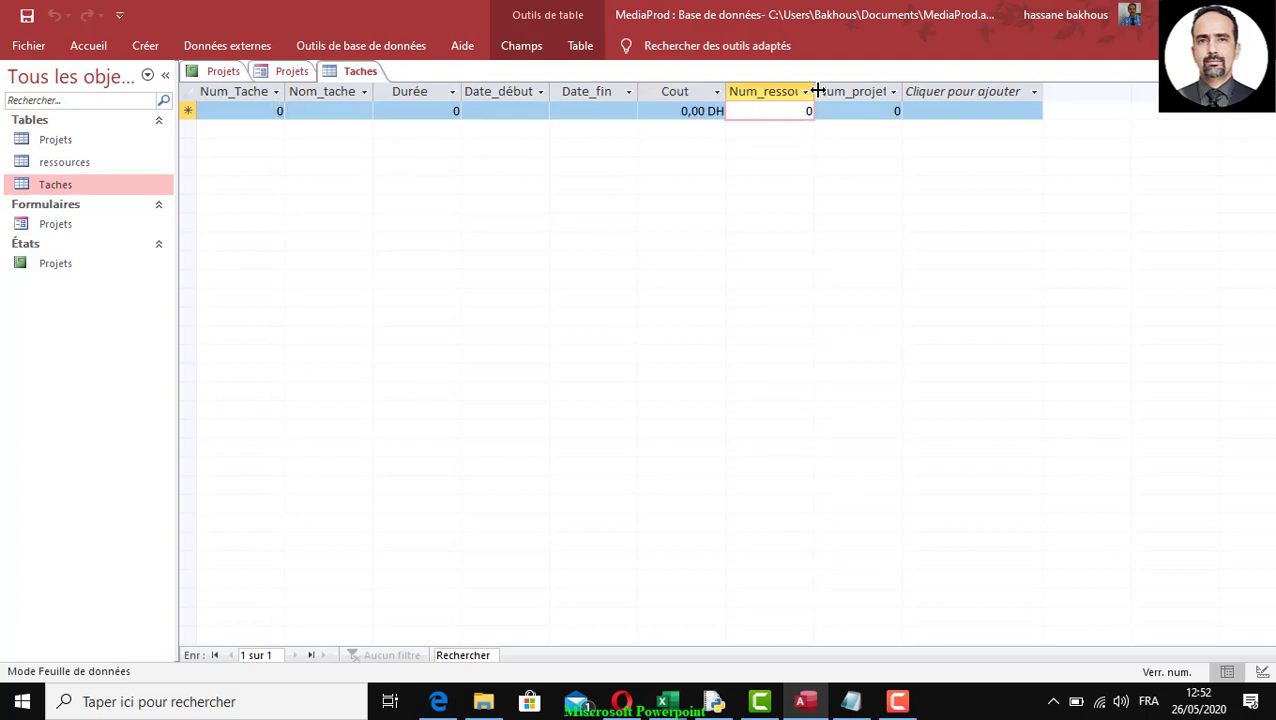
pyautogui.moveTo(816, 91); pyautogui.dragTo(846, 91)
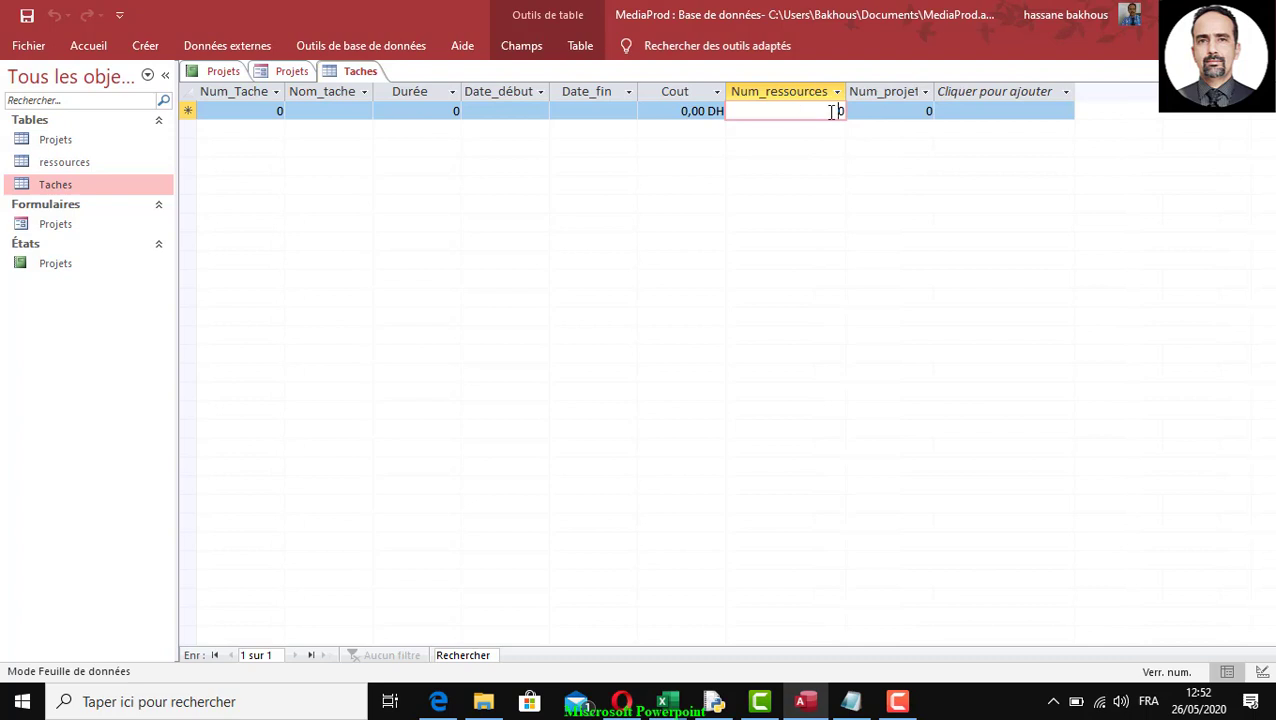
# Step: Check the project numbers in the Projets table, close it and return to the Num_ressources field of the Taches table
pyautogui.click(929, 111)
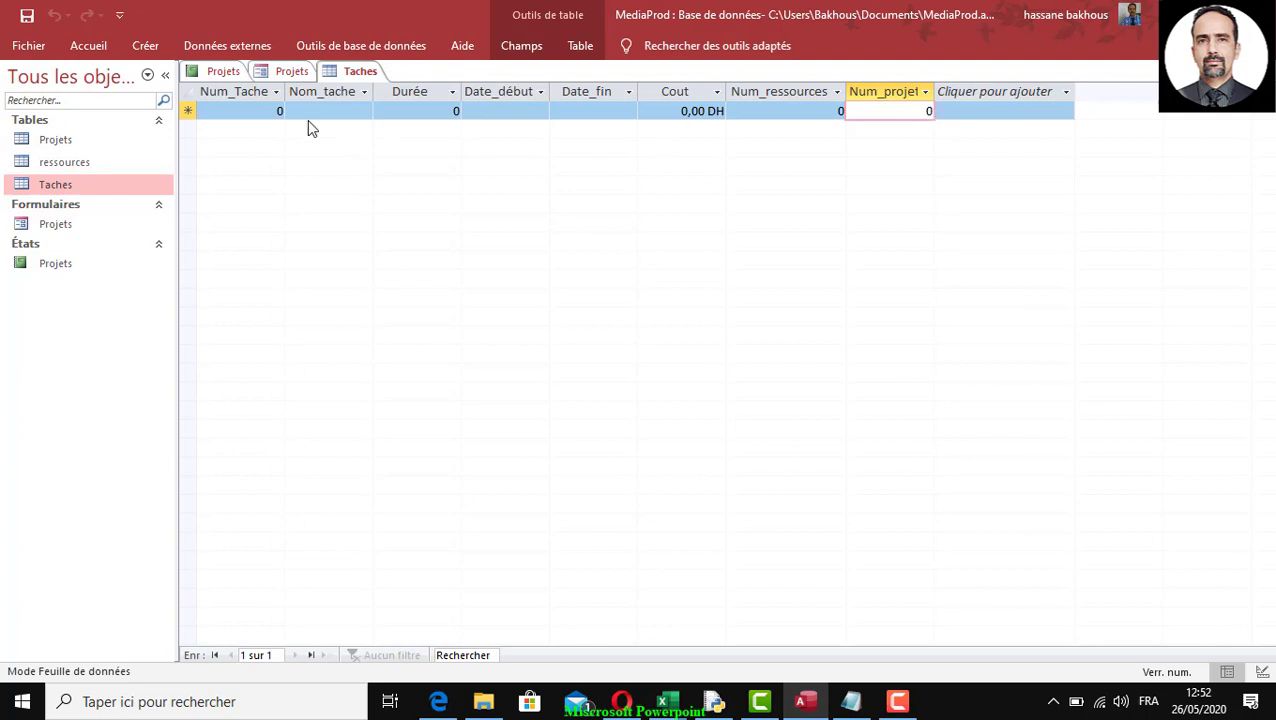
pyautogui.doubleClick(70, 142)
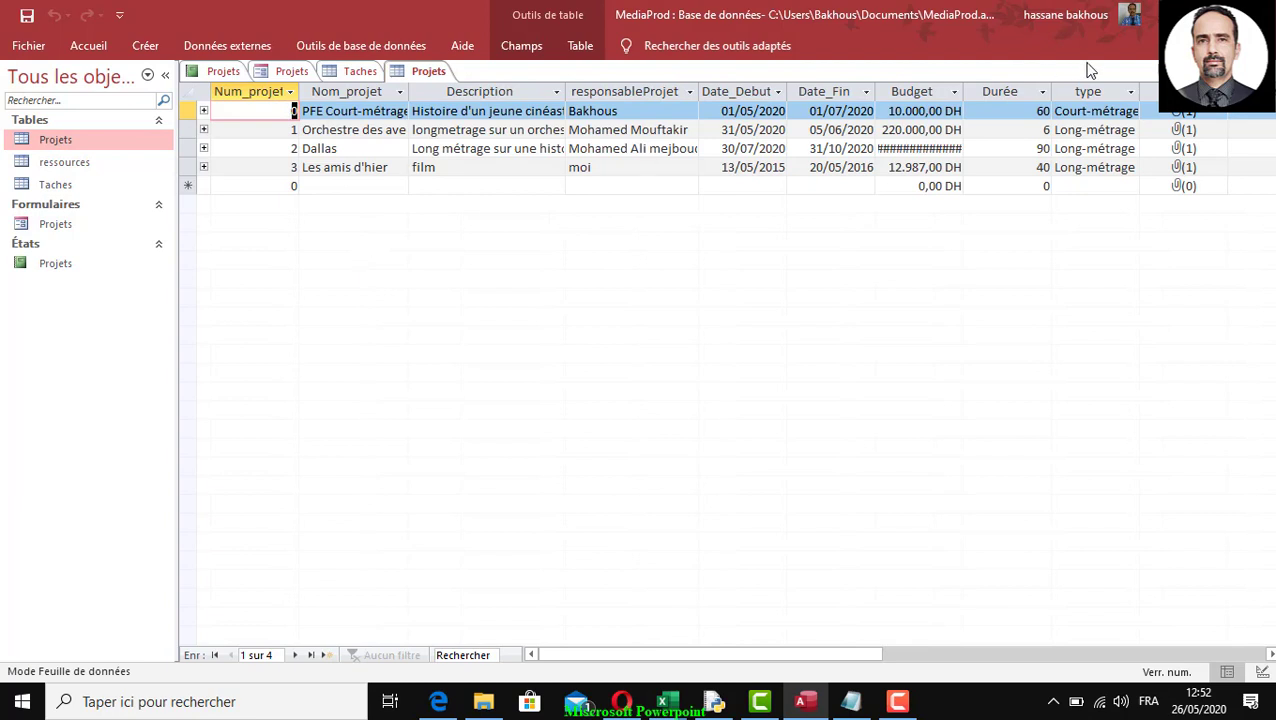
pyautogui.click(1265, 71)
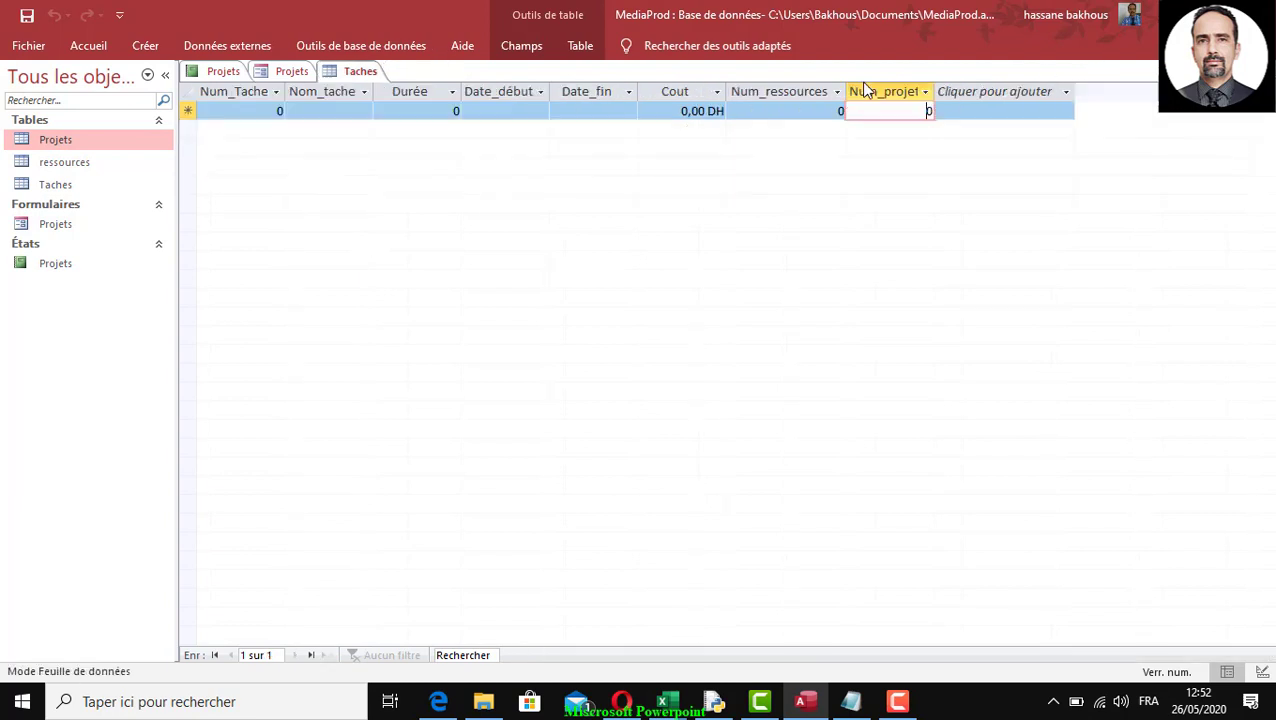
pyautogui.doubleClick(68, 191)
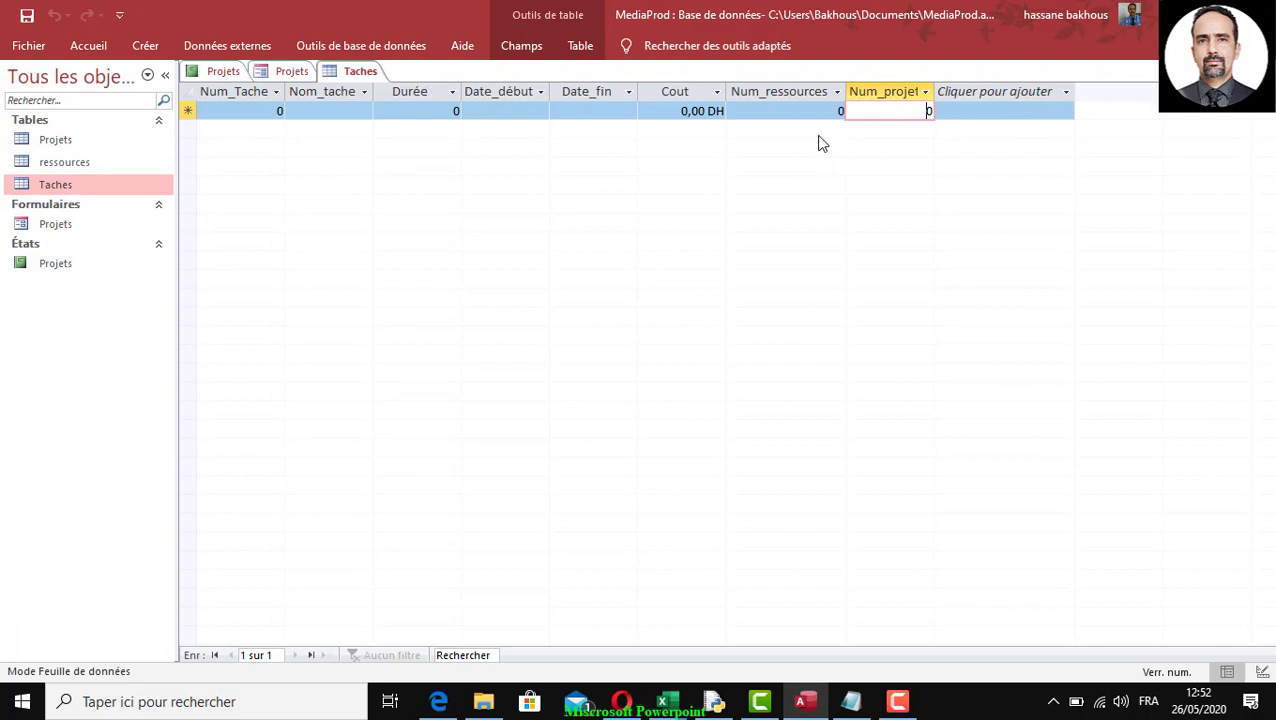
pyautogui.click(812, 109)
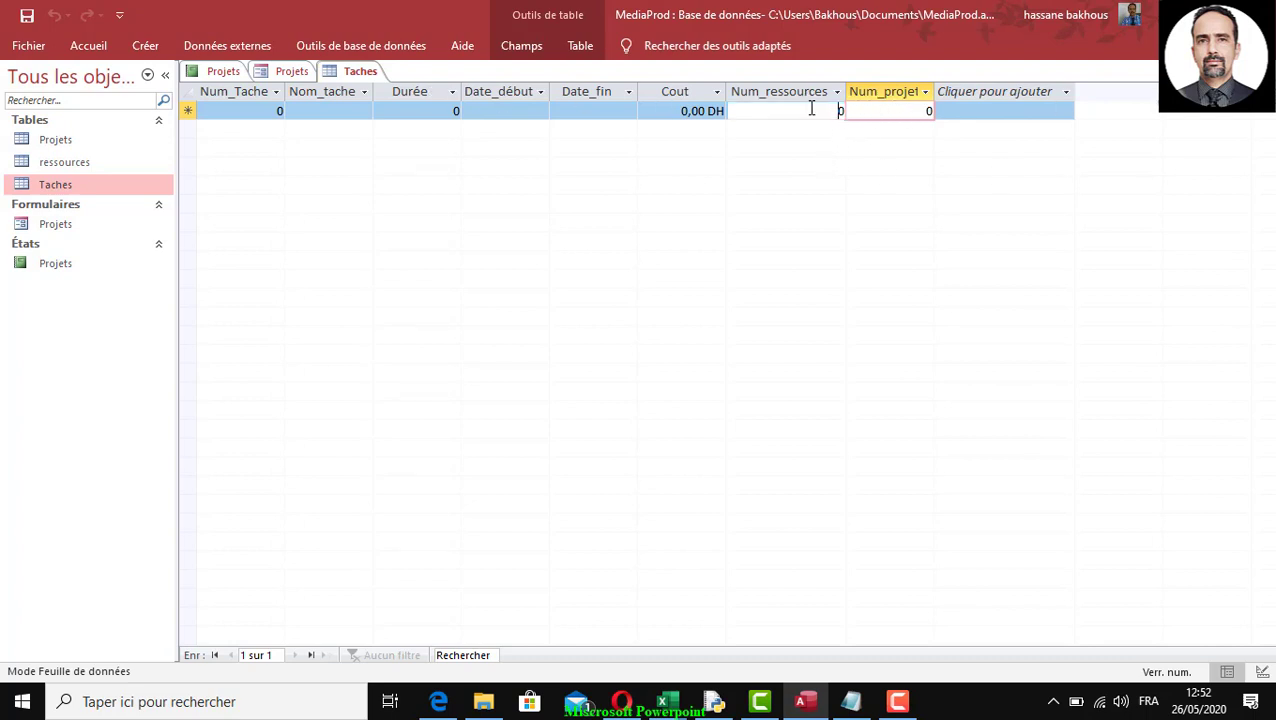
# Step: Close the Taches table and save its layout changes
pyautogui.click(900, 104)
pyautogui.click(1267, 71)
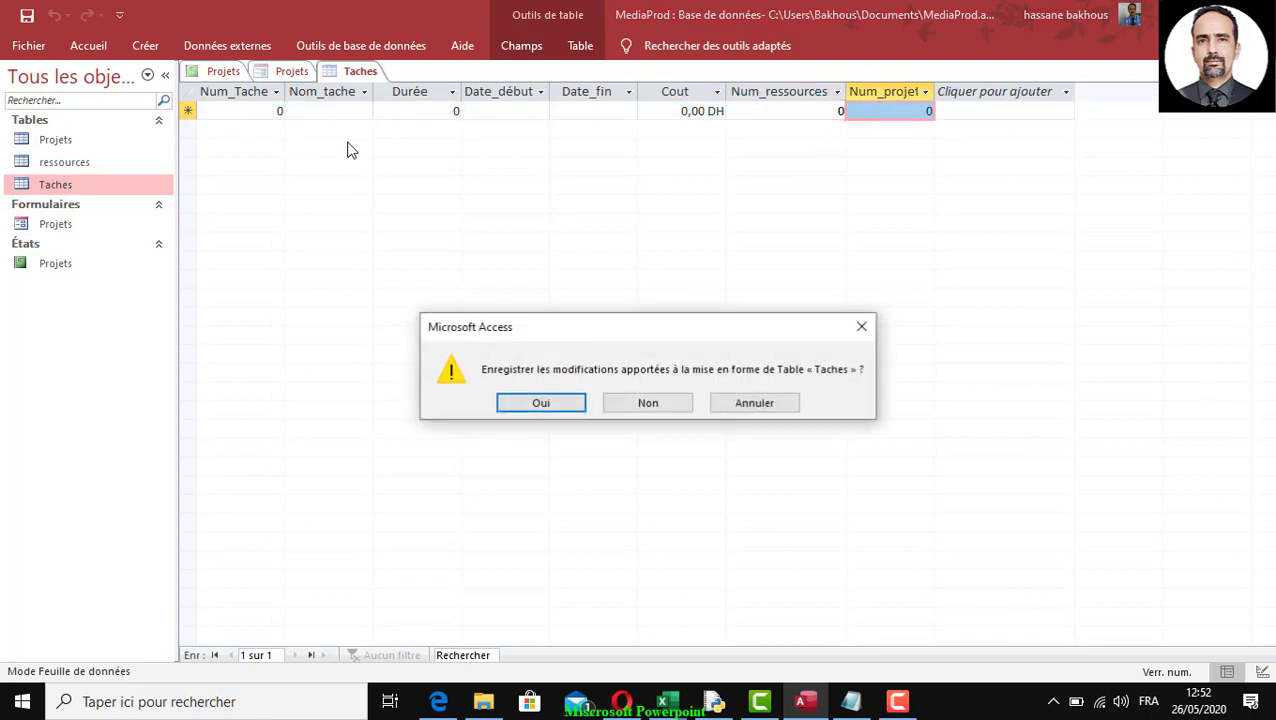
pyautogui.click(572, 402)
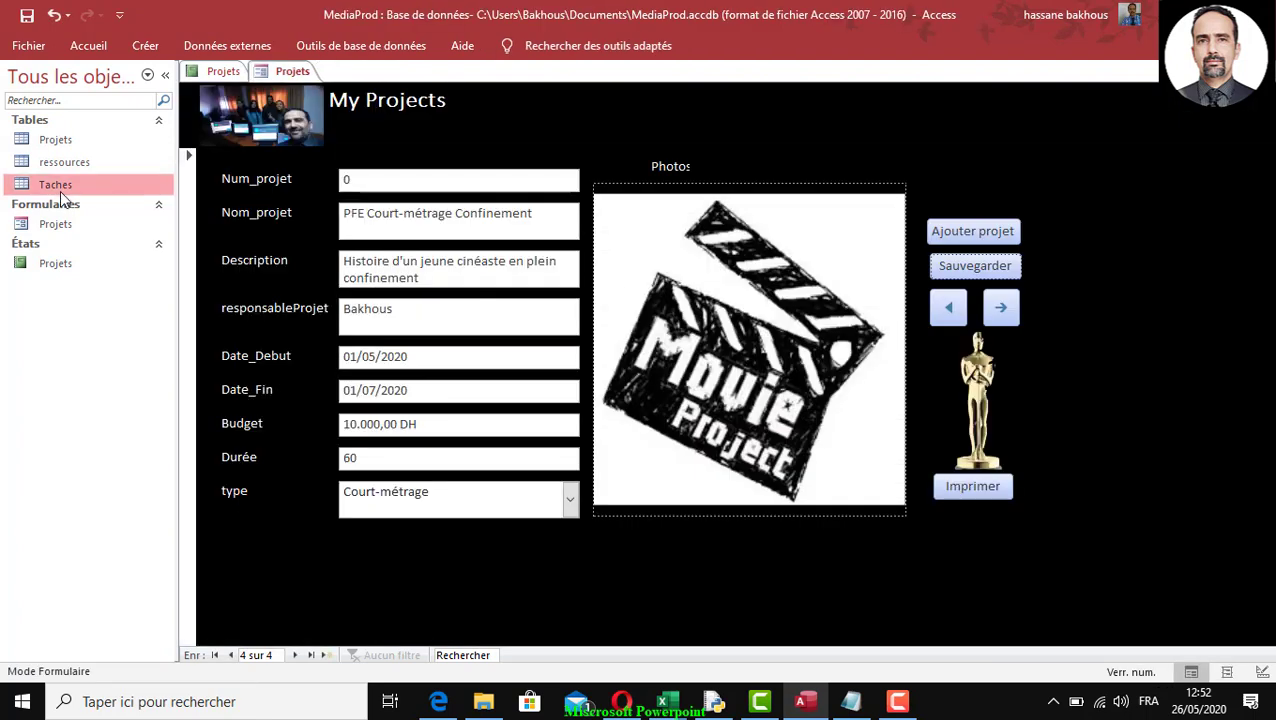
# Step: Try to apply the Lookup Wizard to the Num_ressources field in the Taches design, and close the table without saving
pyautogui.rightClick(61, 187)
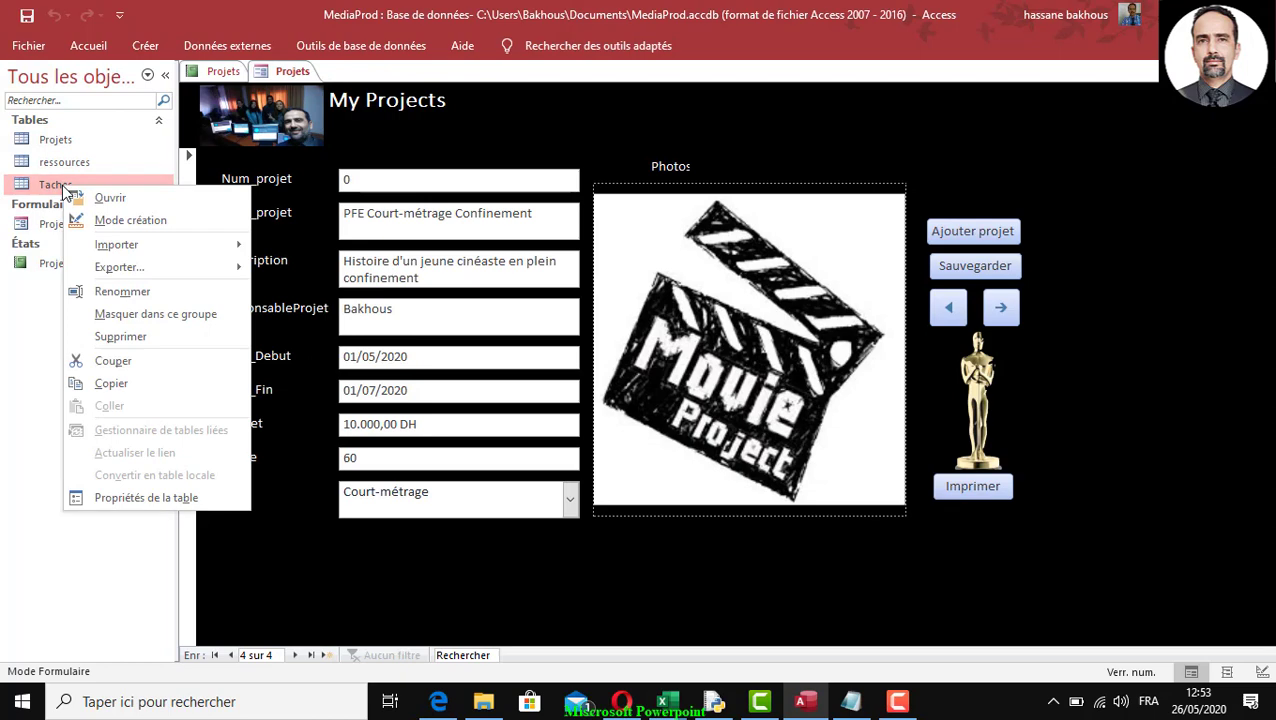
pyautogui.click(138, 222)
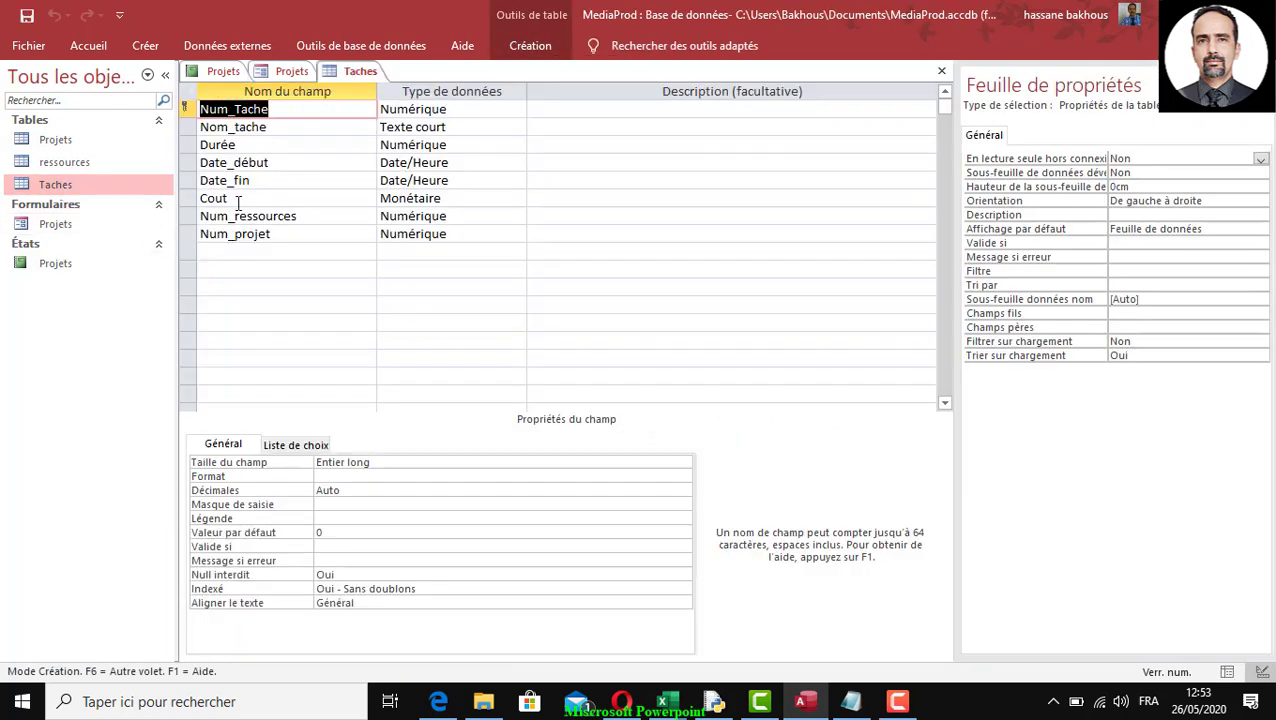
pyautogui.click(188, 220)
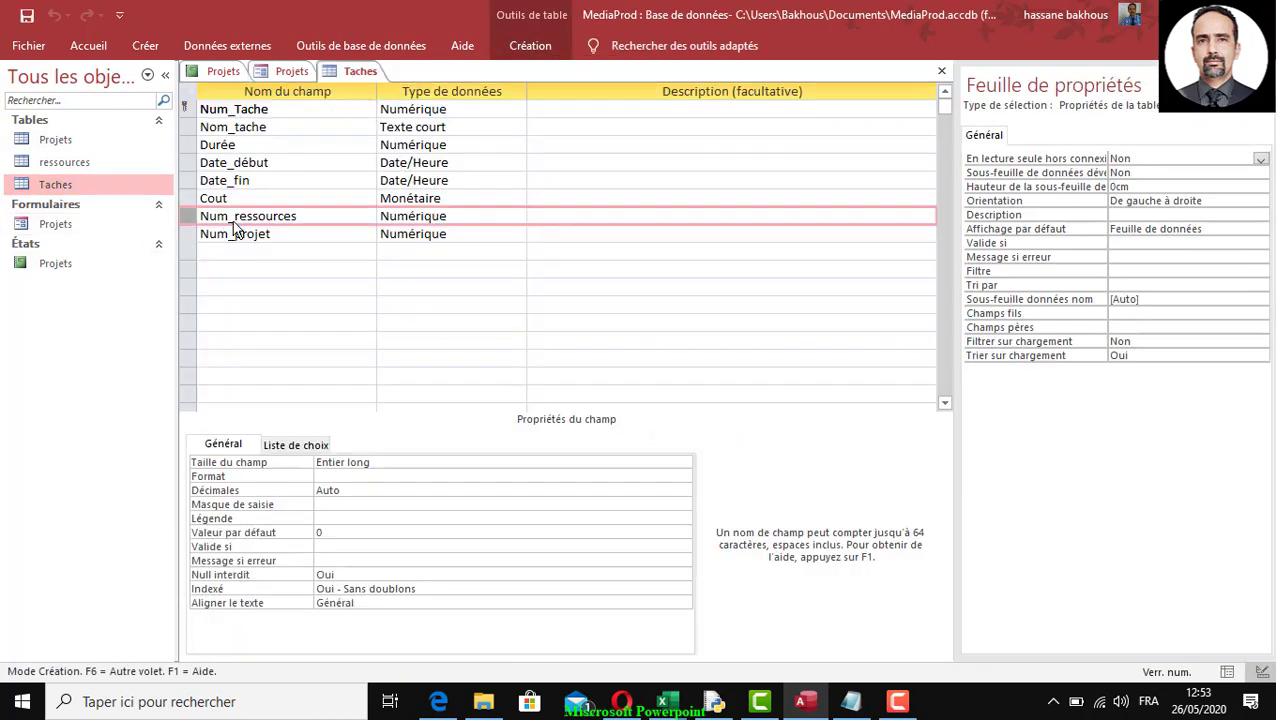
pyautogui.click(443, 220)
pyautogui.click(518, 218)
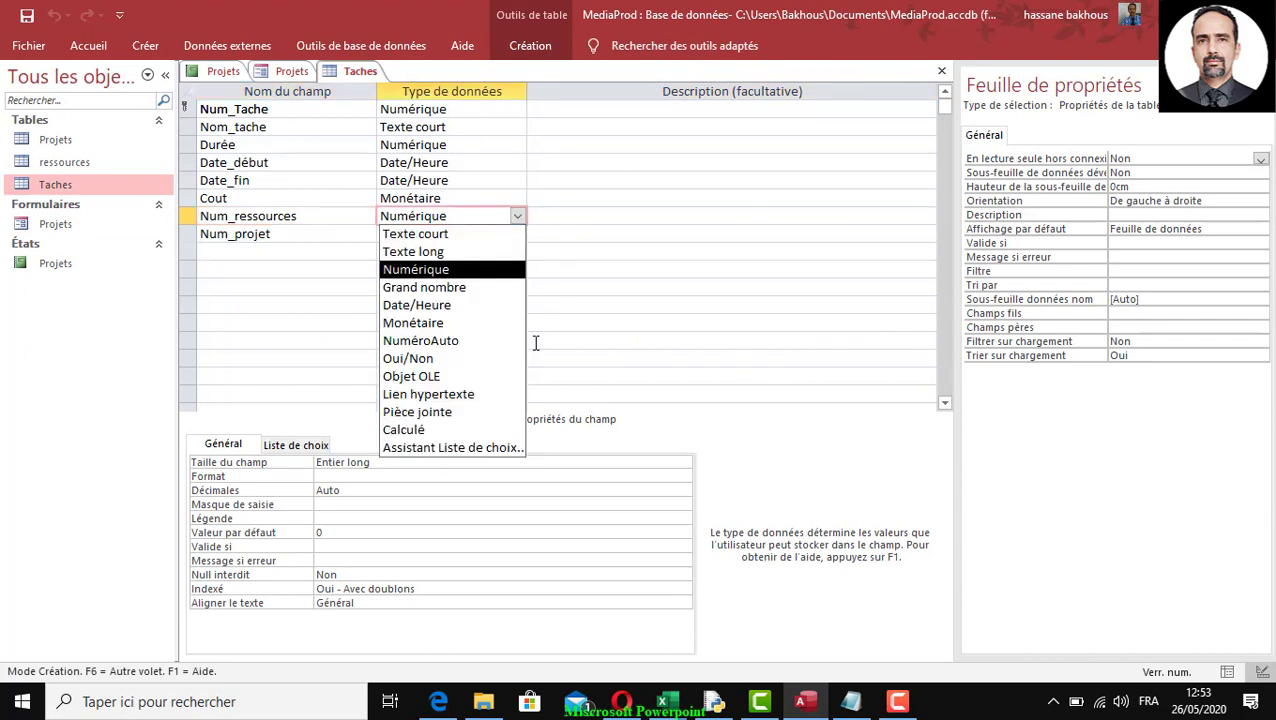
pyautogui.click(488, 455)
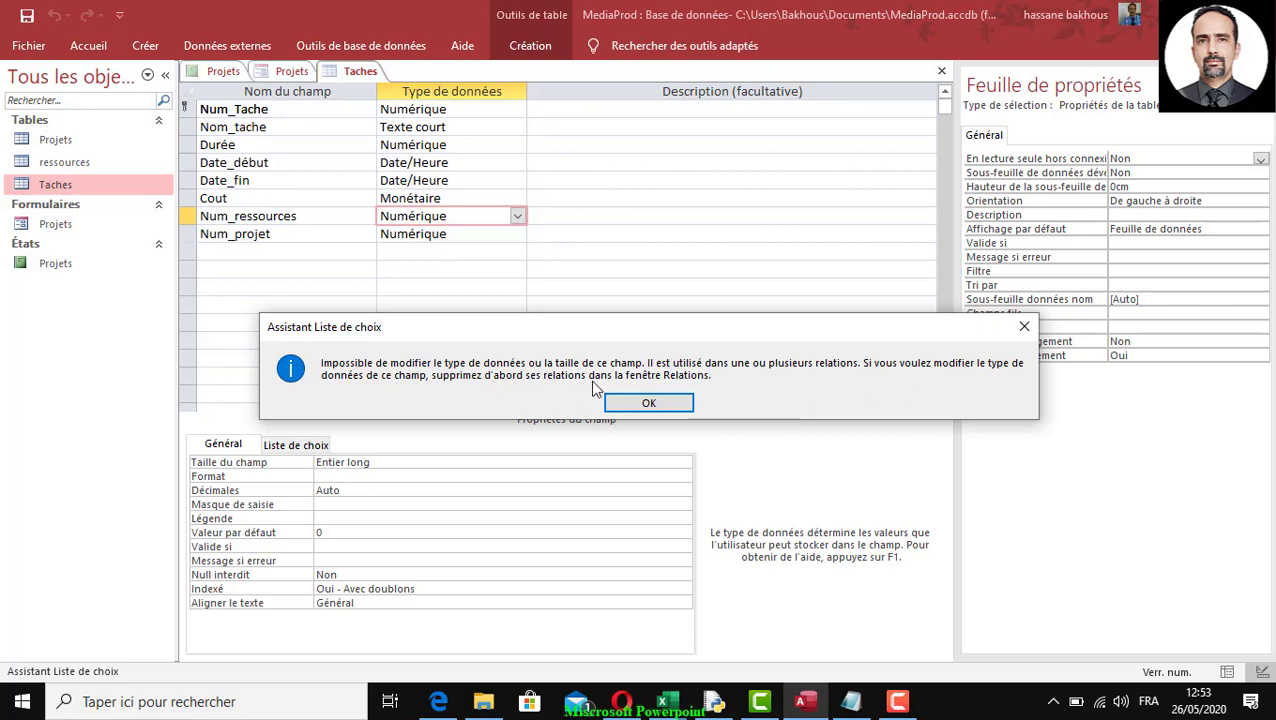
pyautogui.click(649, 402)
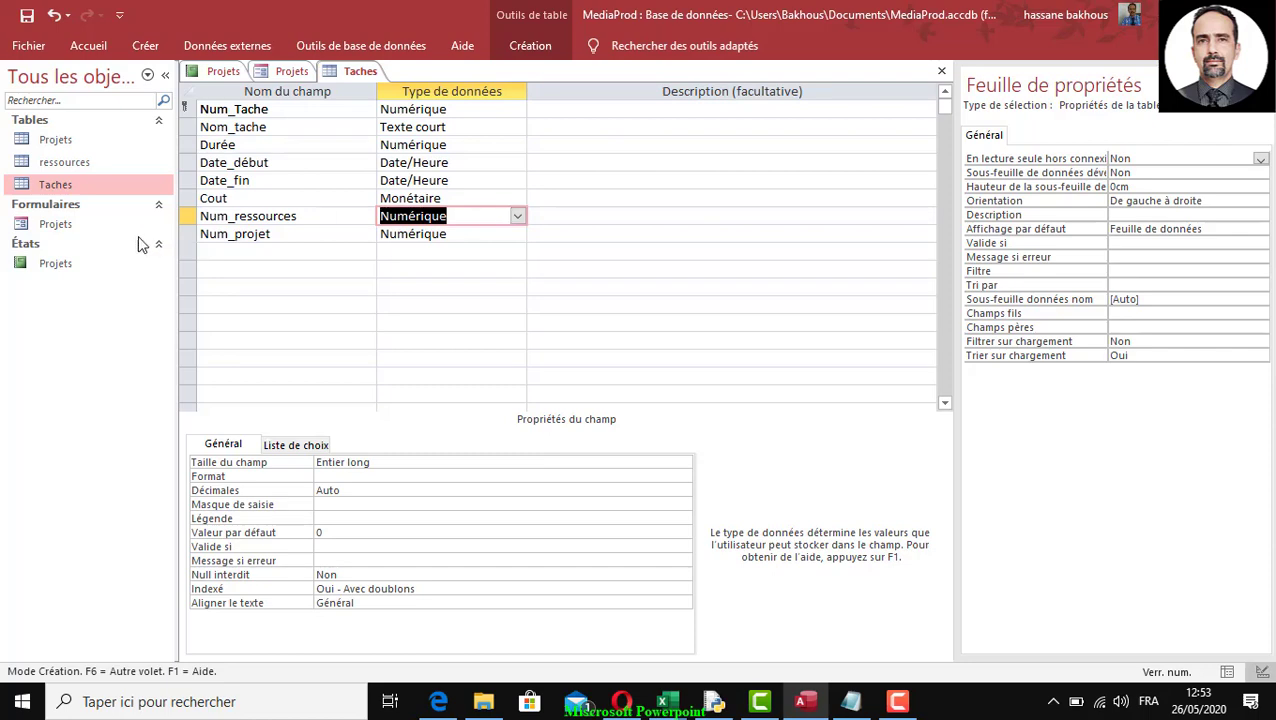
pyautogui.click(941, 71)
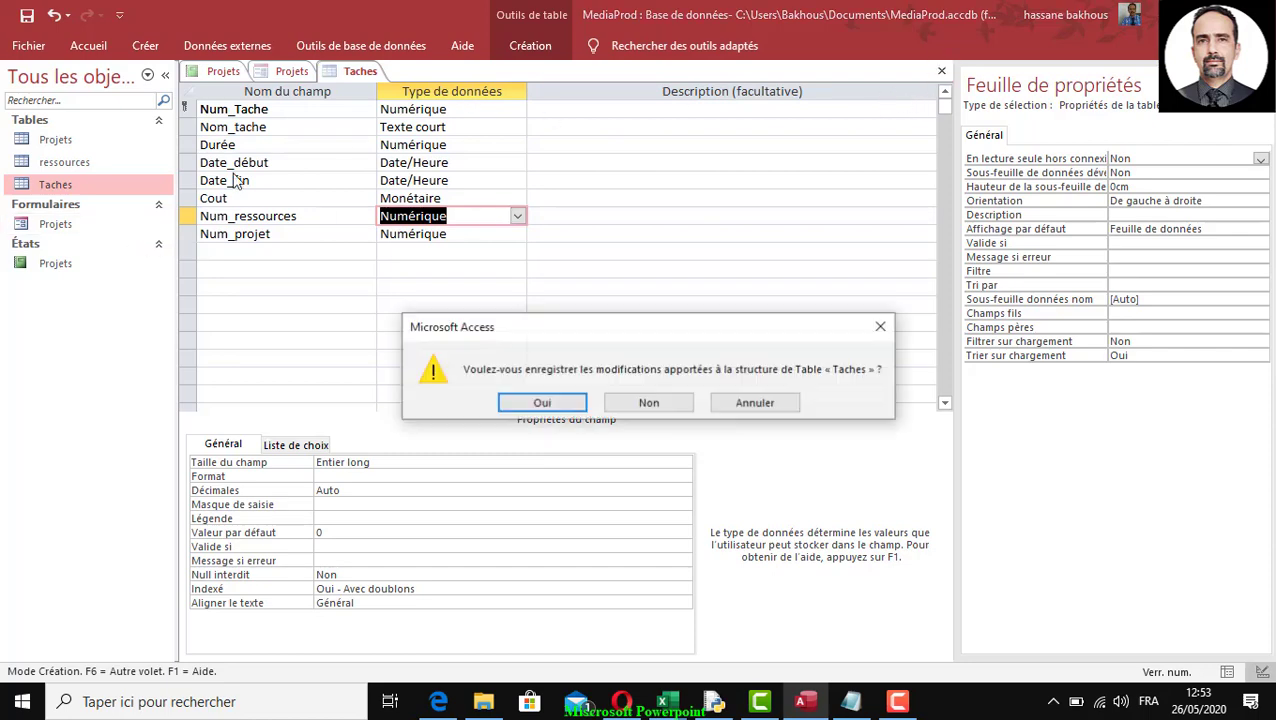
pyautogui.click(649, 402)
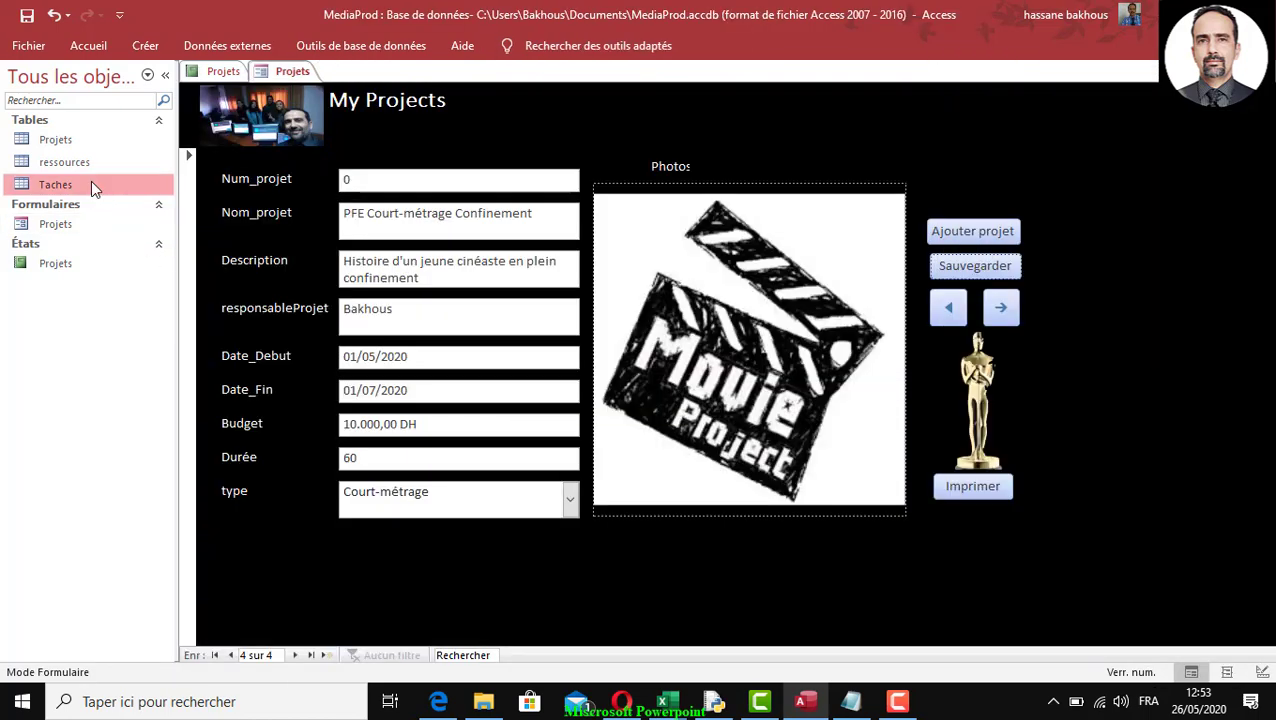
# Step: Compare the Num_projet field of the Taches table with the Num_projet column of the Projets table, and close Projets
pyautogui.doubleClick(91, 186)
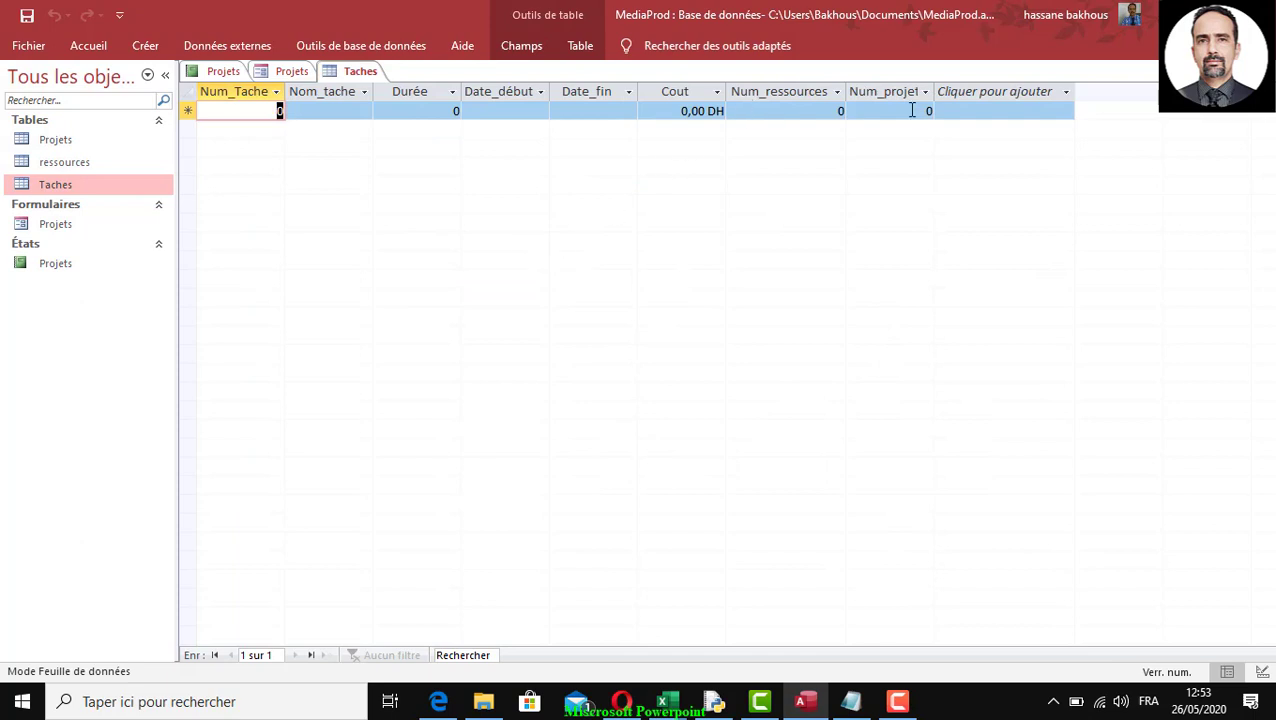
pyautogui.click(922, 111)
pyautogui.click(893, 91)
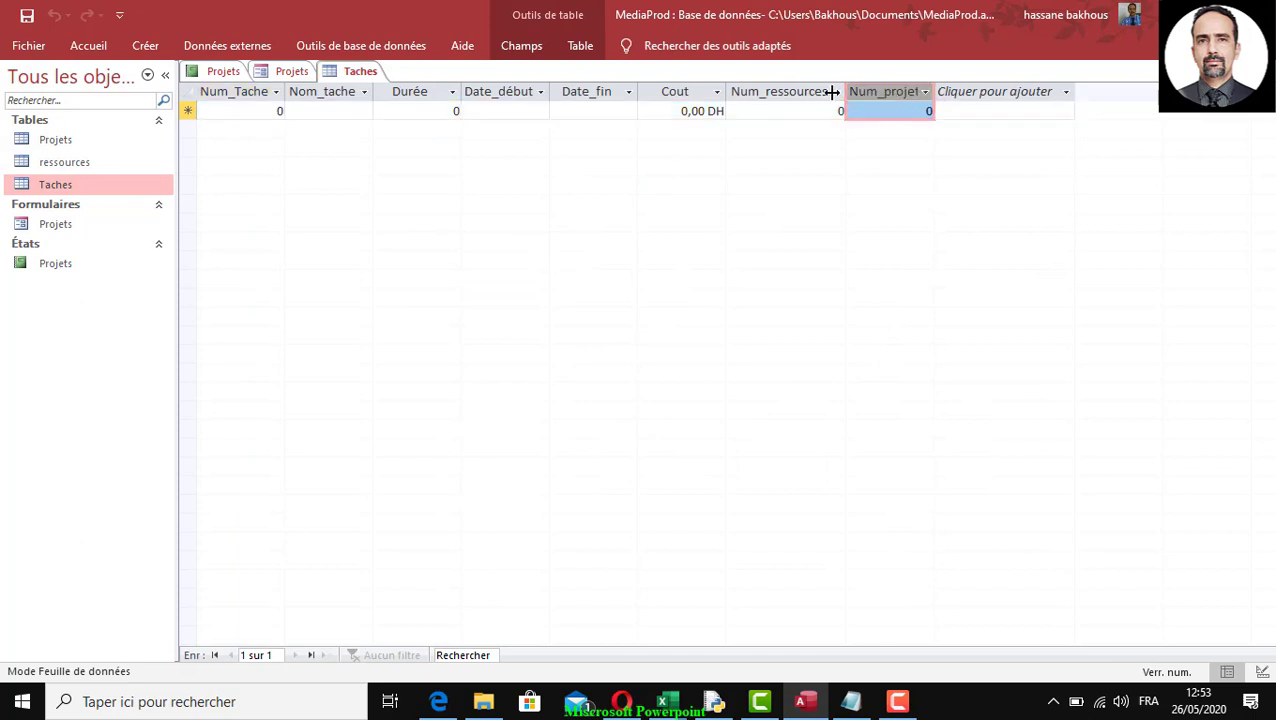
pyautogui.click(66, 143)
pyautogui.doubleClick(66, 143)
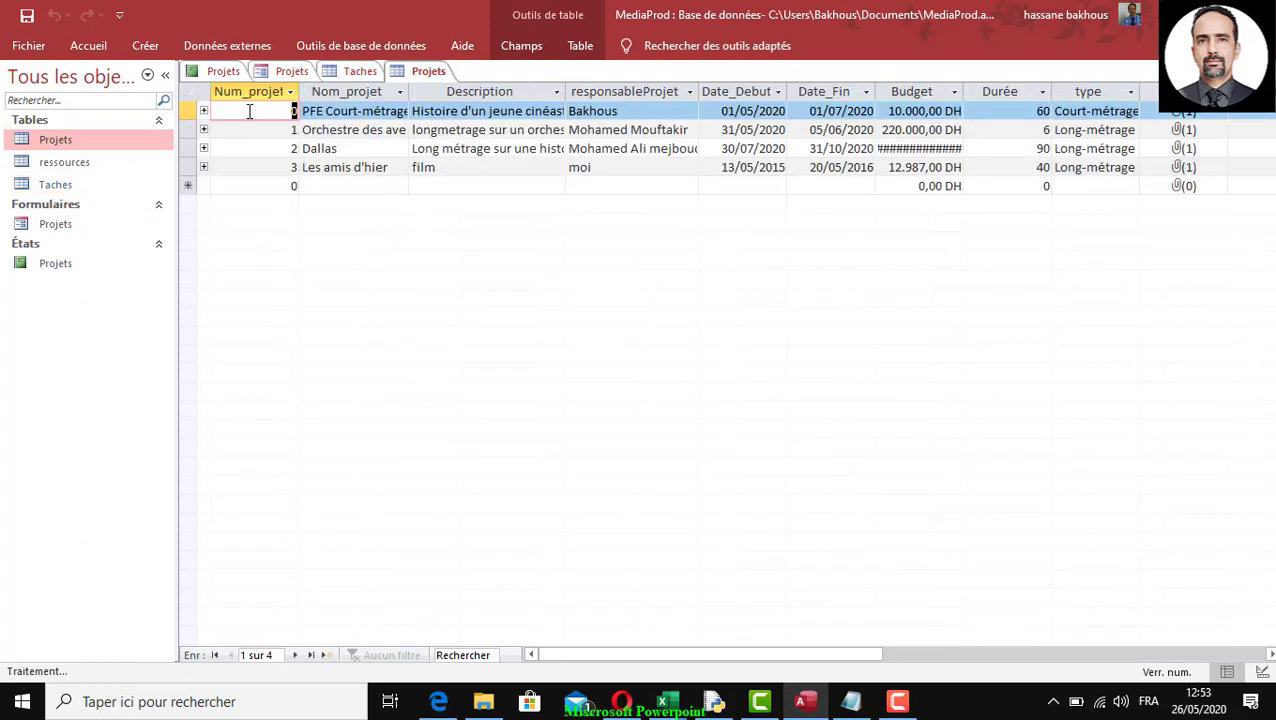
pyautogui.click(250, 91)
pyautogui.click(1264, 71)
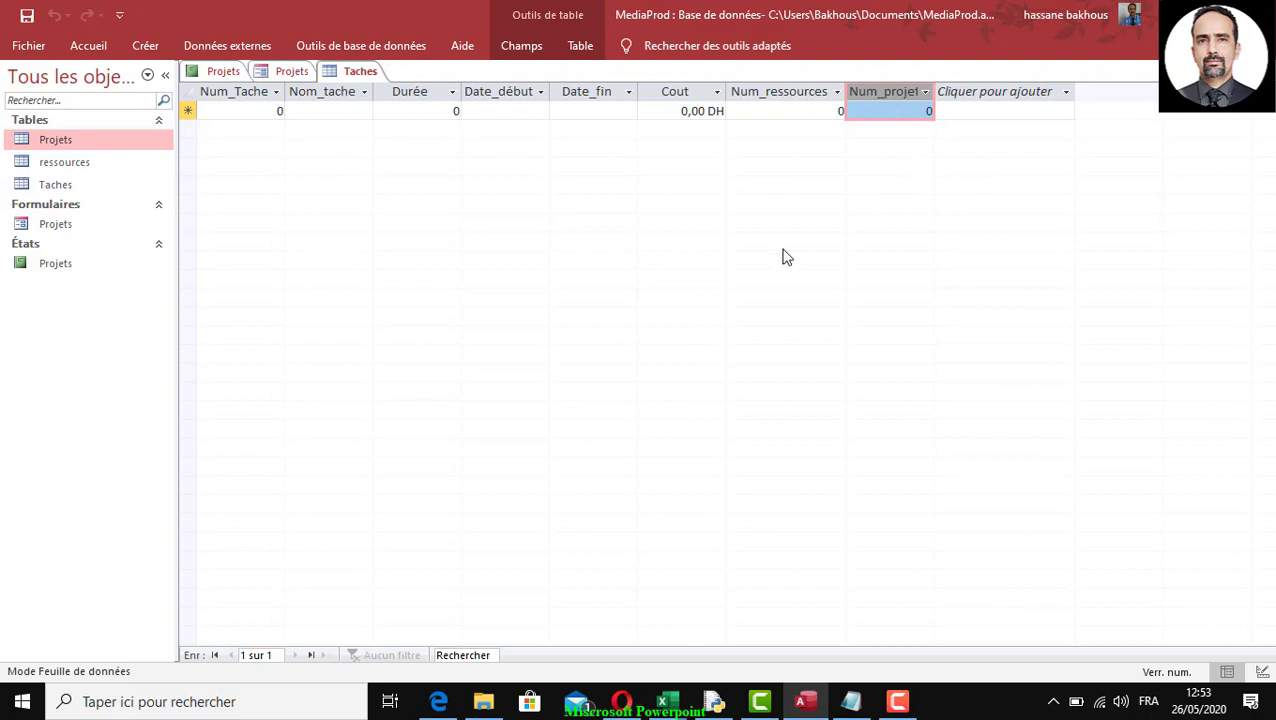
# Step: Open the database relationships and move the Taches table slightly higher in the diagram
pyautogui.click(366, 50)
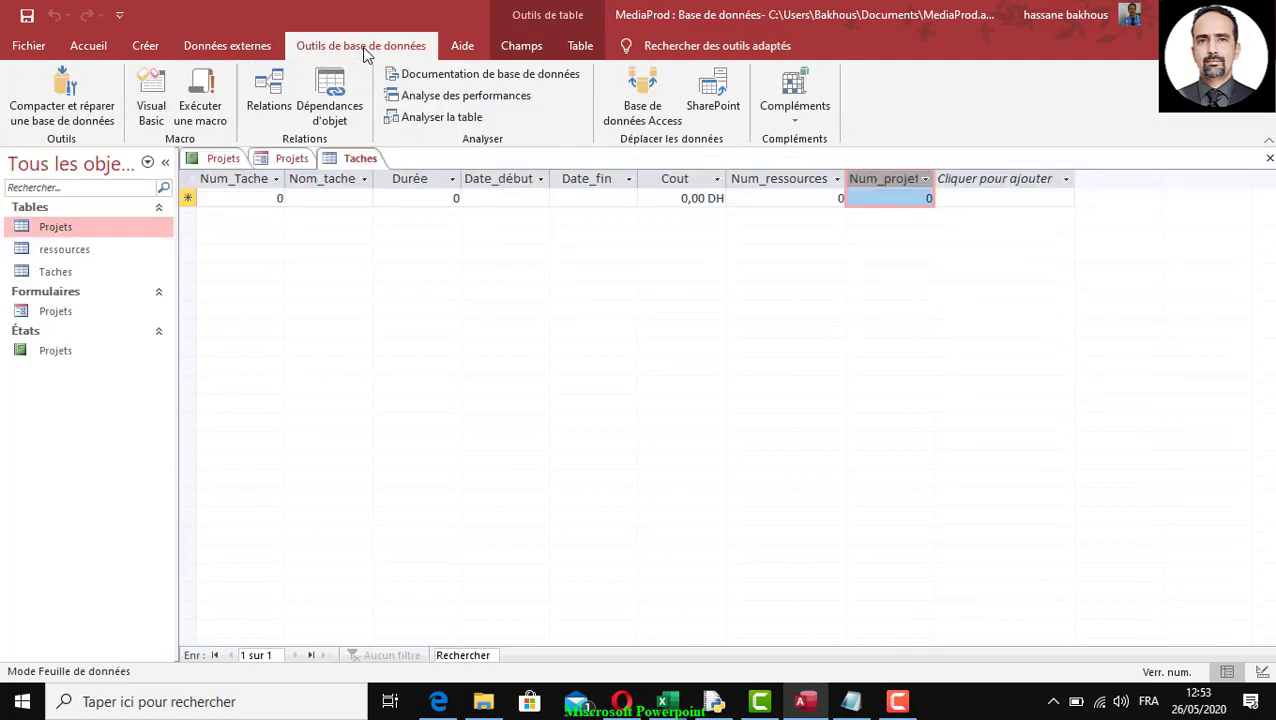
pyautogui.click(266, 106)
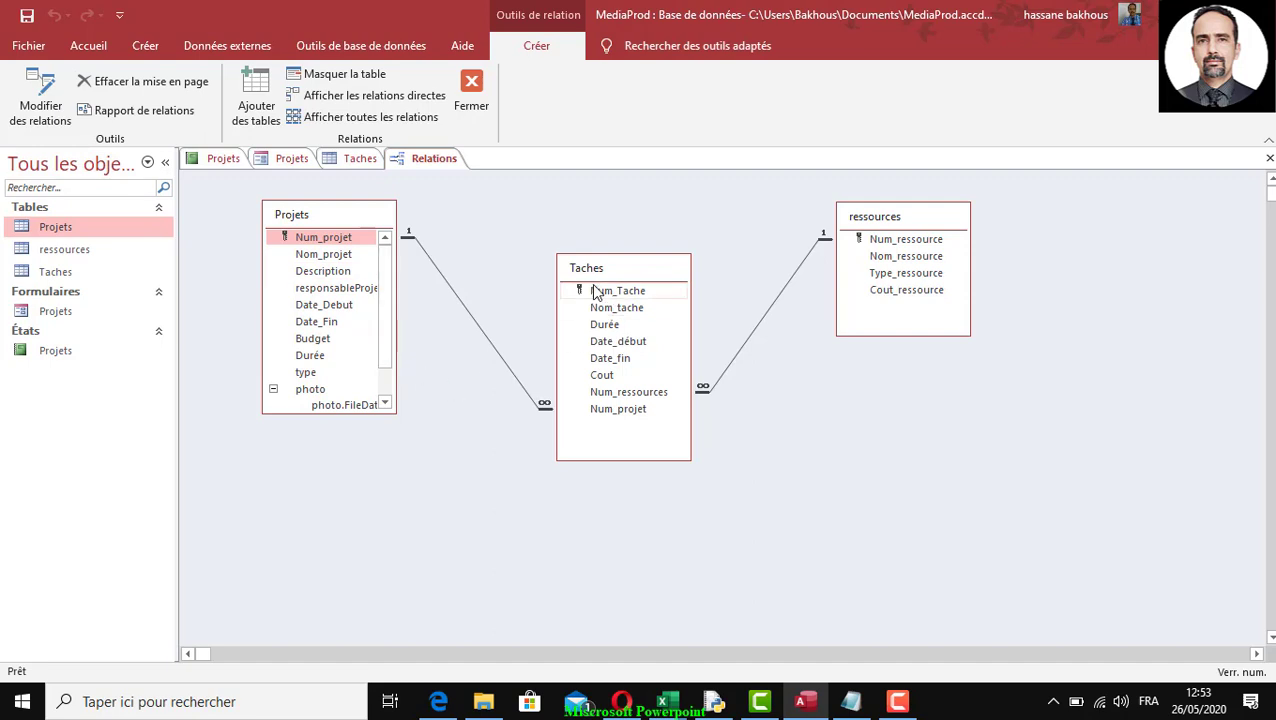
pyautogui.moveTo(606, 270); pyautogui.dragTo(619, 235)
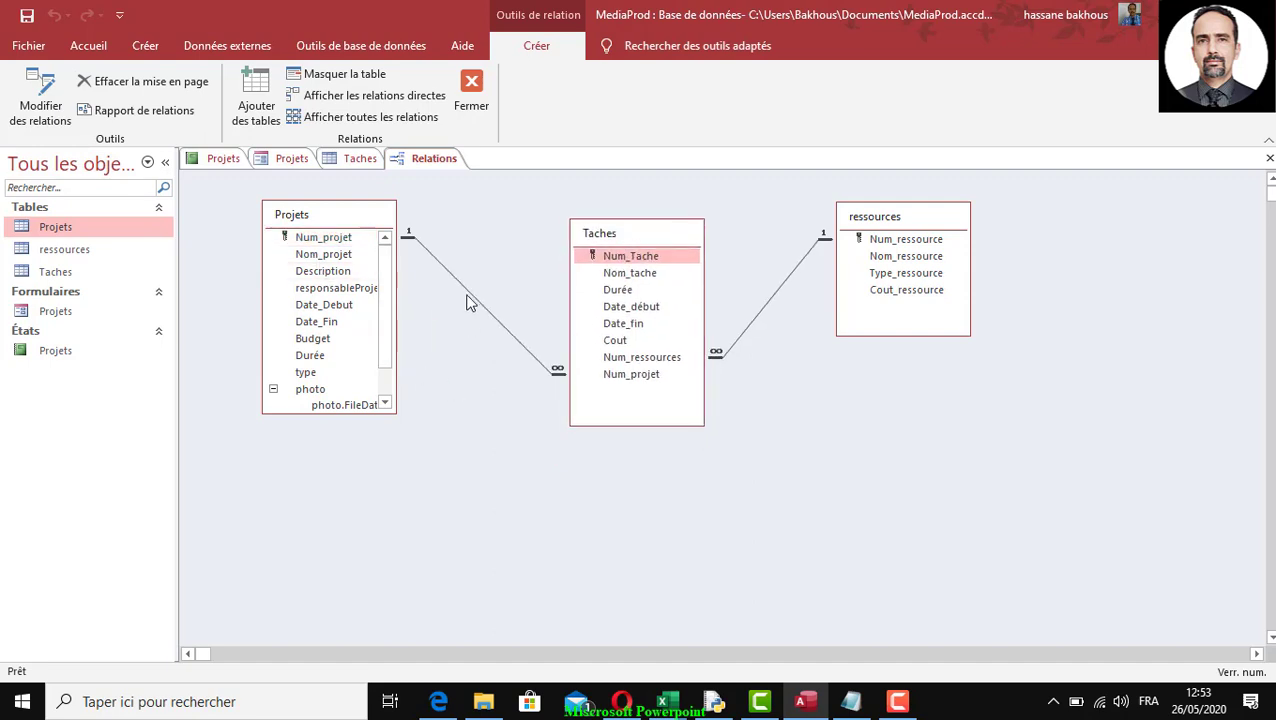
# Step: Try to delete the relationship between Projets and Taches while the Taches table is open
pyautogui.click(478, 308)
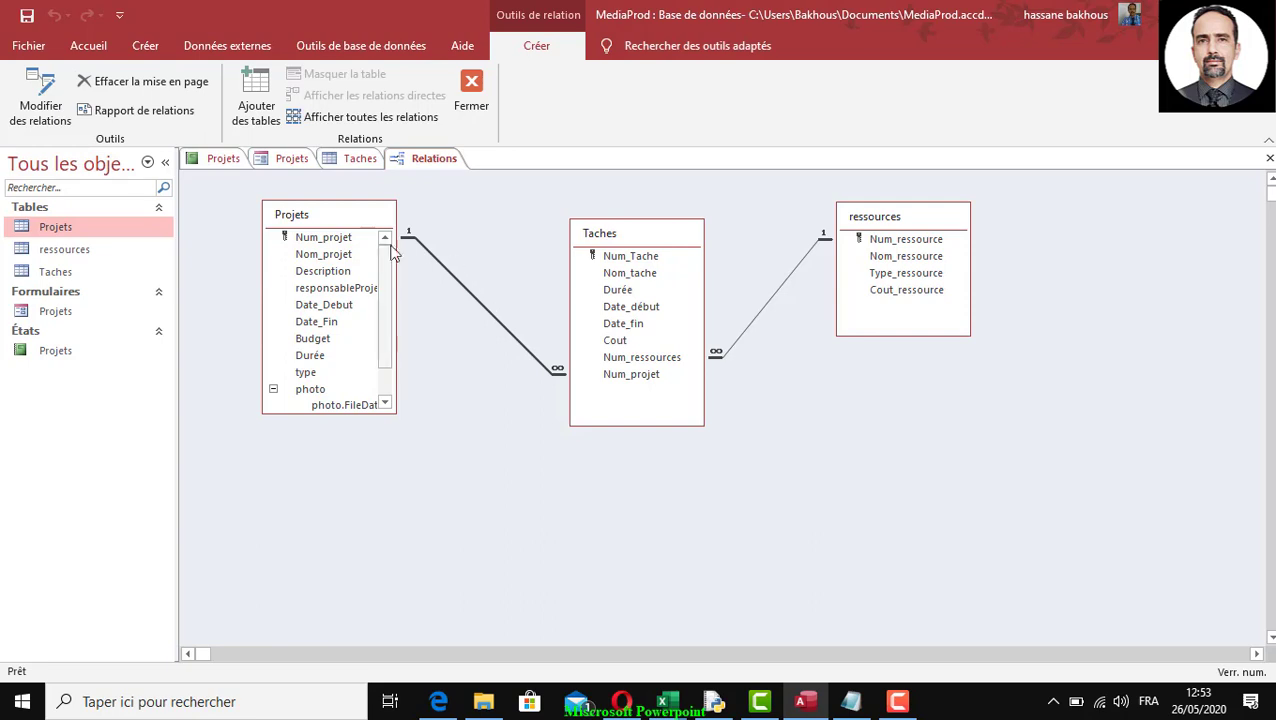
pyautogui.press('Delete')
pyautogui.click(578, 404)
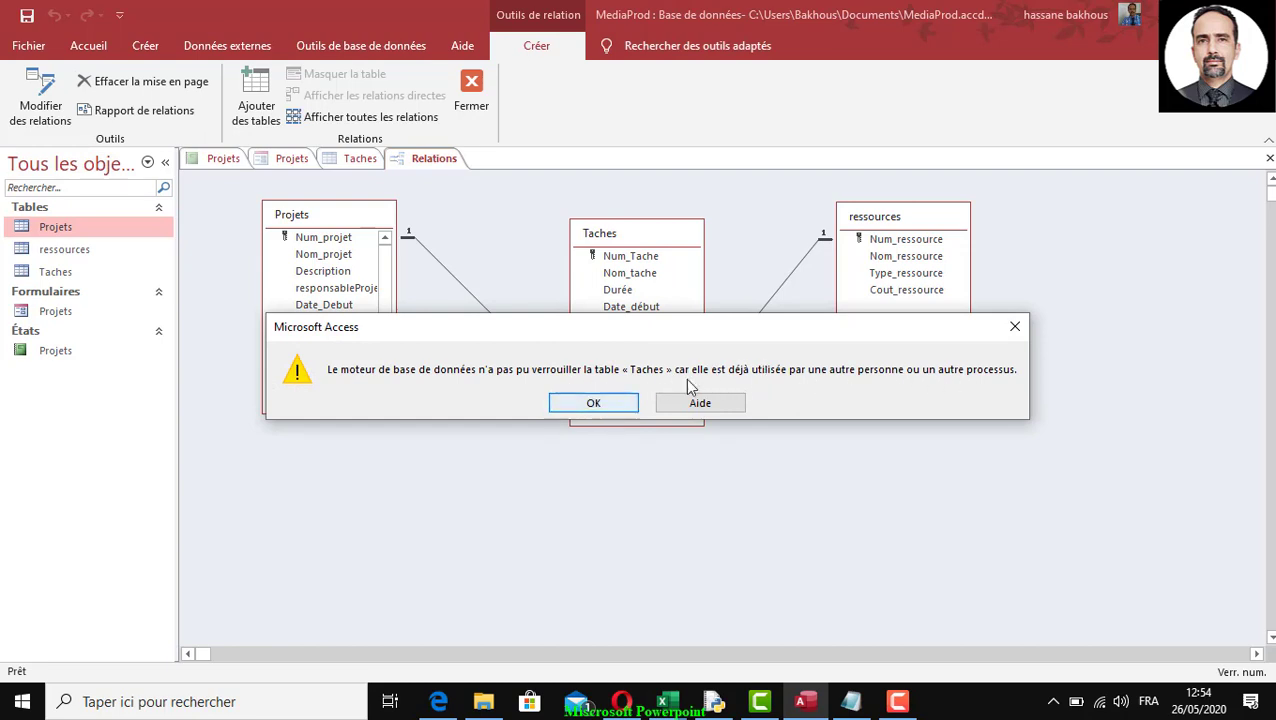
pyautogui.click(627, 407)
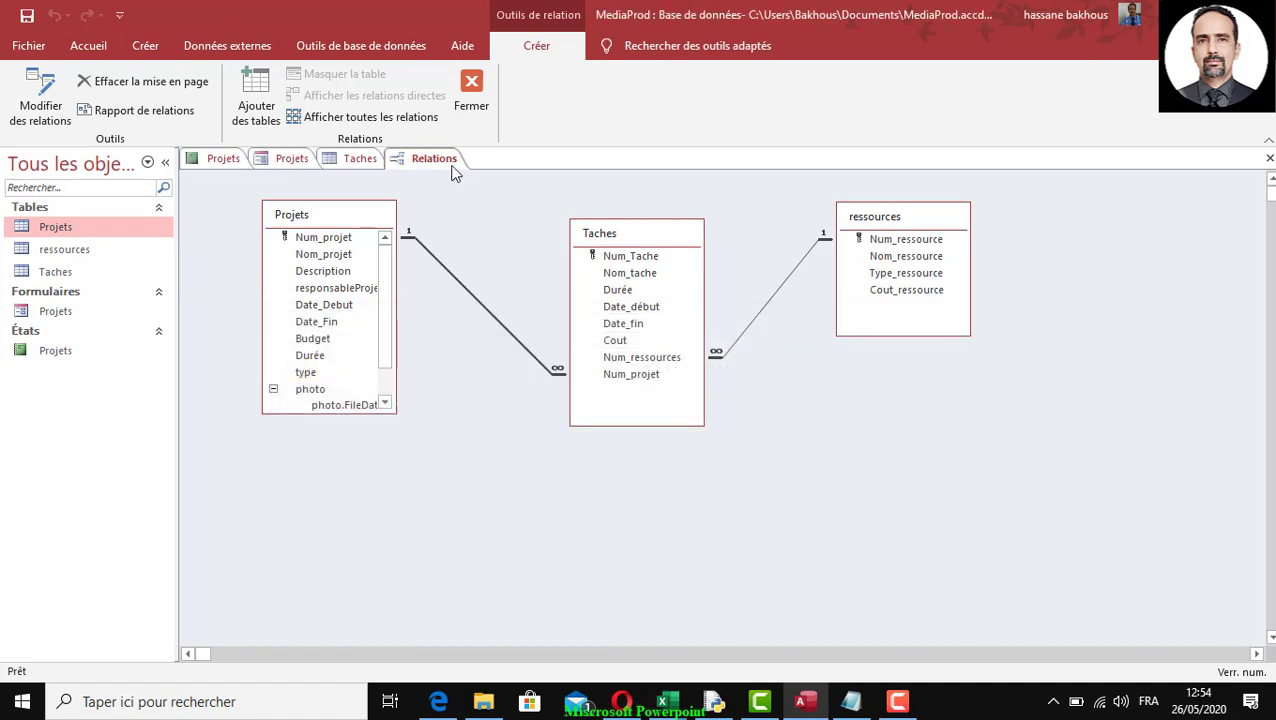
# Step: Close the Taches table, the Projets form and the Projets report, leaving only the relationships diagram open
pyautogui.click(355, 159)
pyautogui.click(1269, 158)
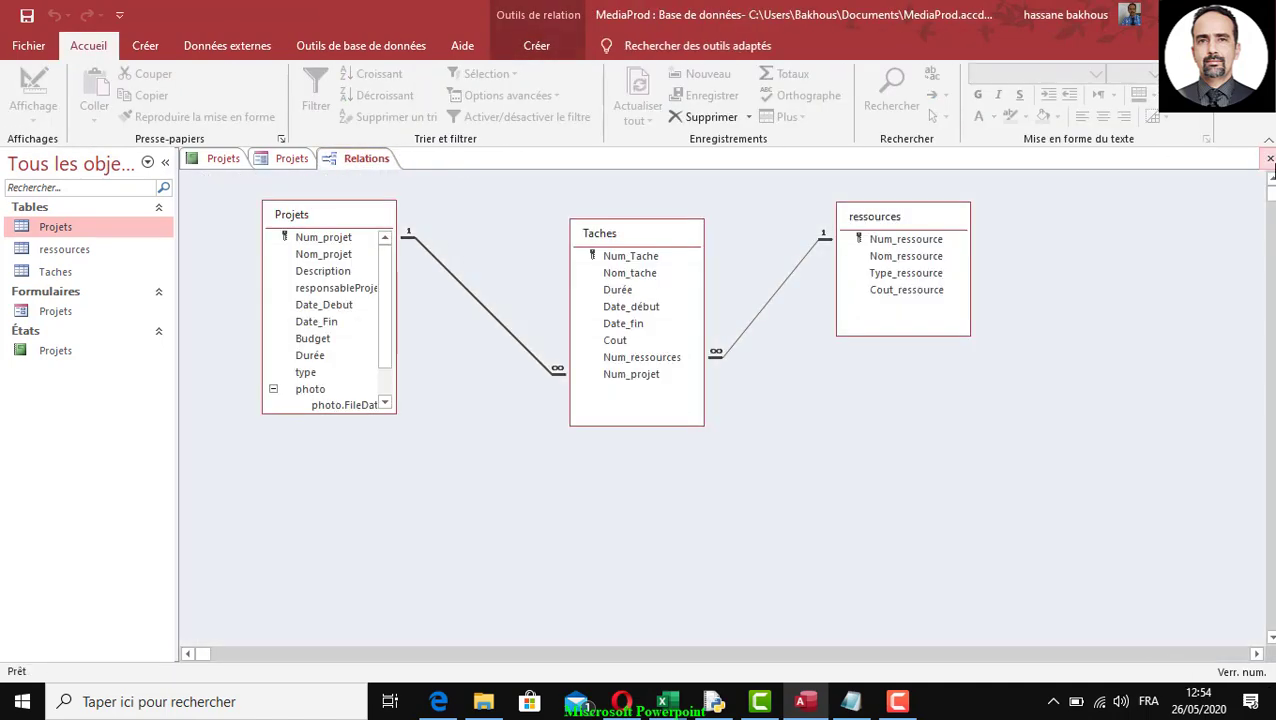
pyautogui.click(291, 159)
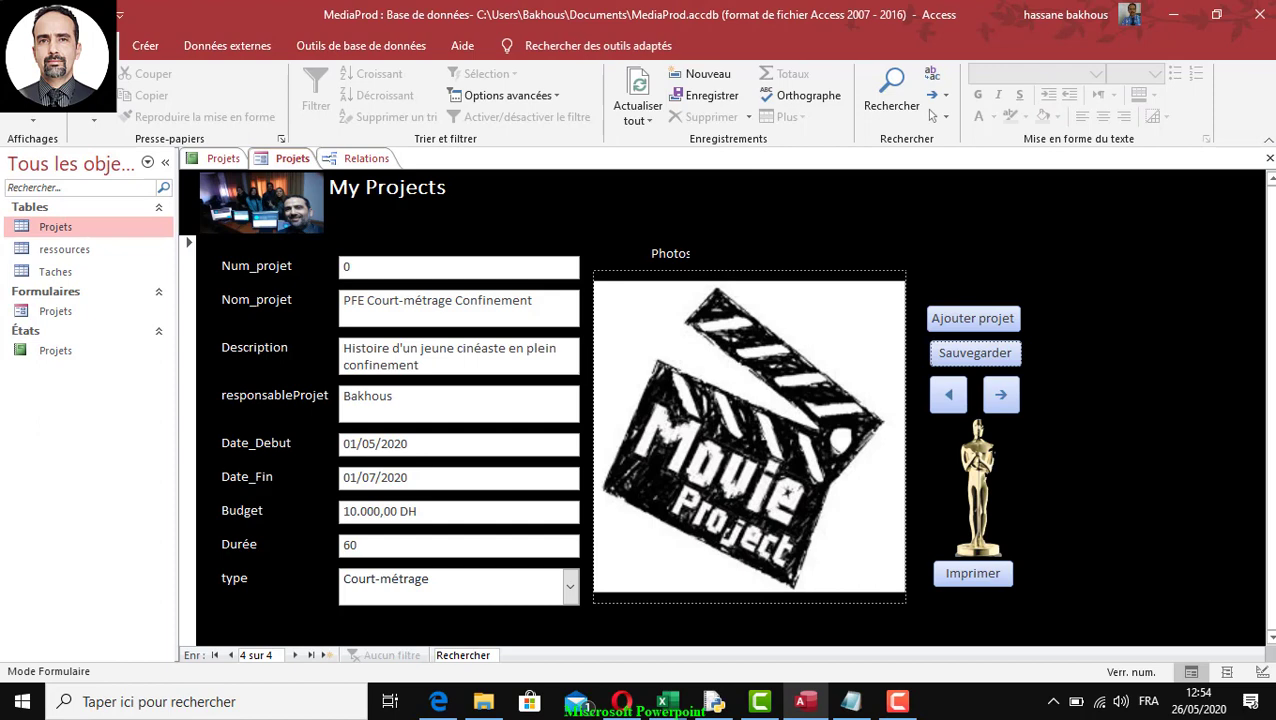
pyautogui.click(1269, 158)
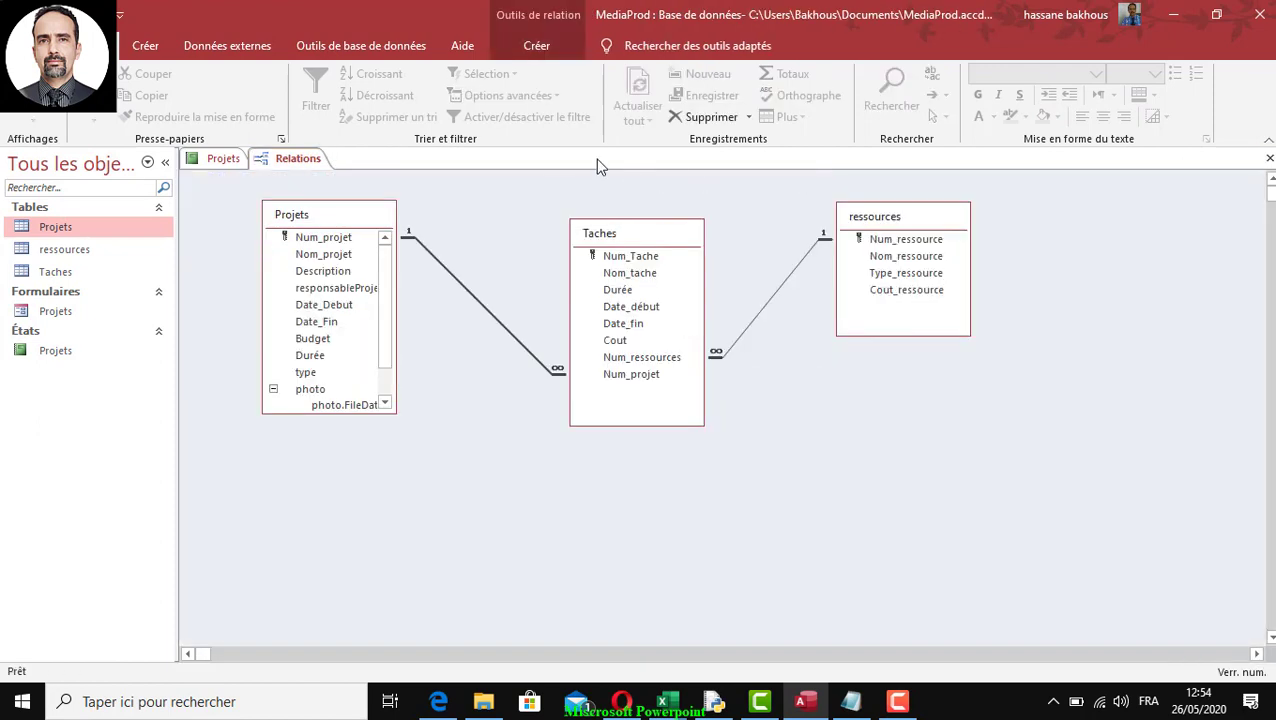
pyautogui.click(215, 160)
pyautogui.click(1269, 158)
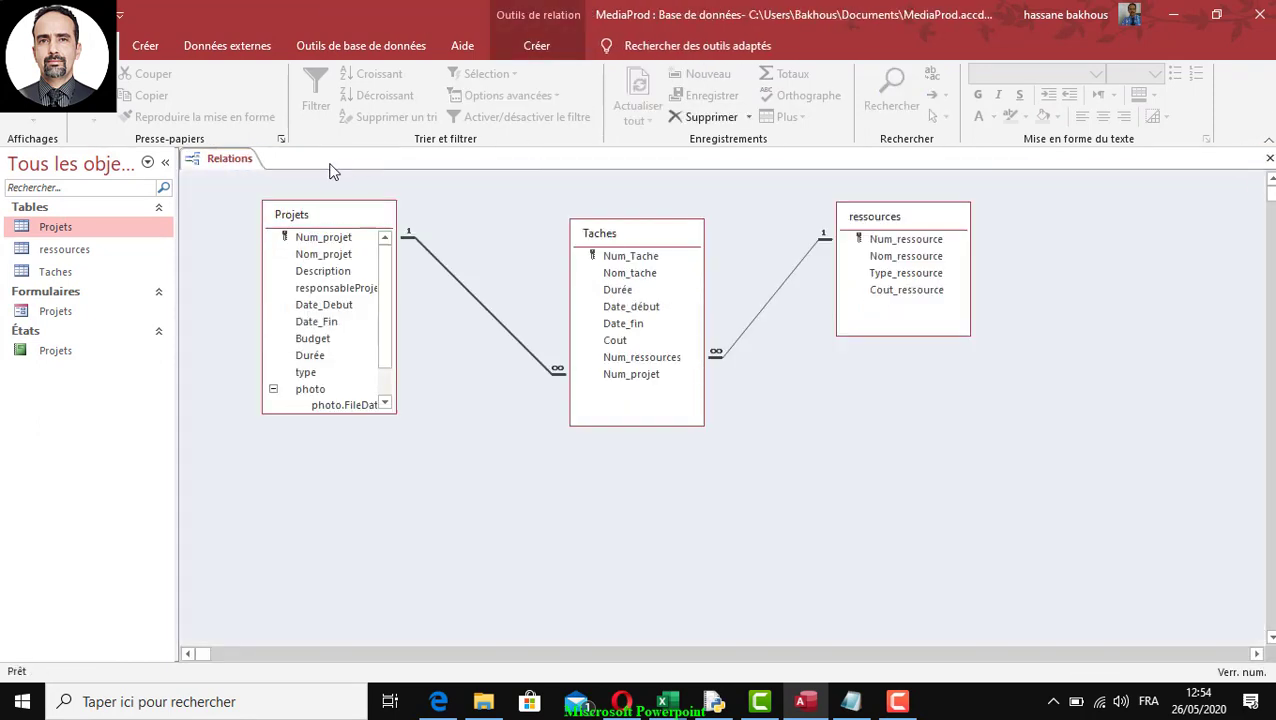
# Step: Check the settings of the Projets–Taches relationship without changing them, and delete that relationship permanently
pyautogui.doubleClick(472, 302)
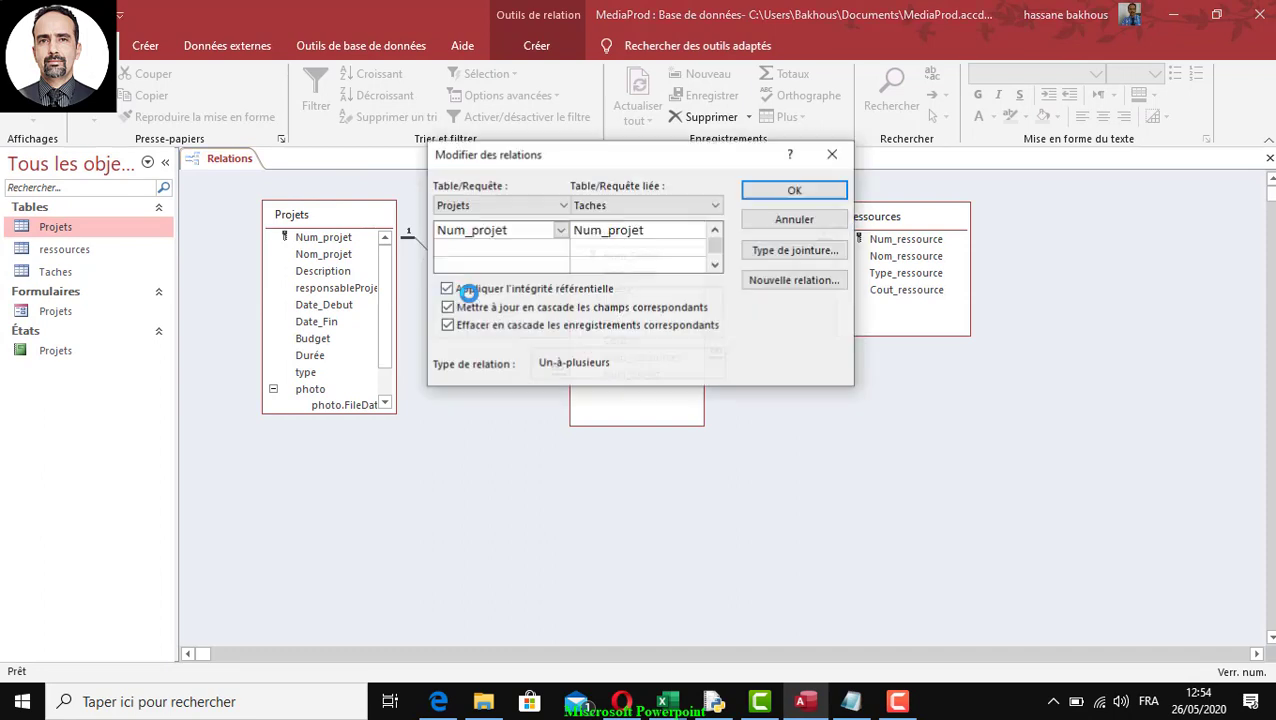
pyautogui.click(775, 222)
pyautogui.press('Delete')
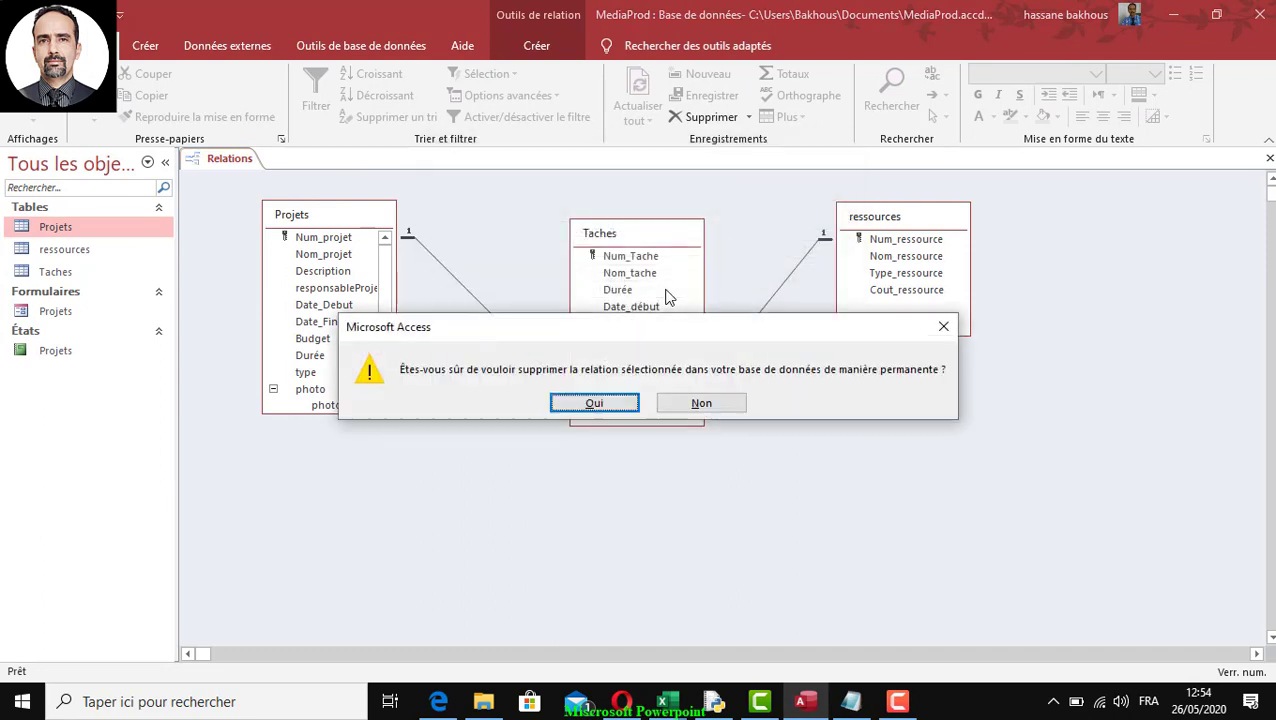
pyautogui.click(600, 402)
# Step: Delete the relationship between ressources and Taches permanently and close the relationships diagram
pyautogui.click(751, 323)
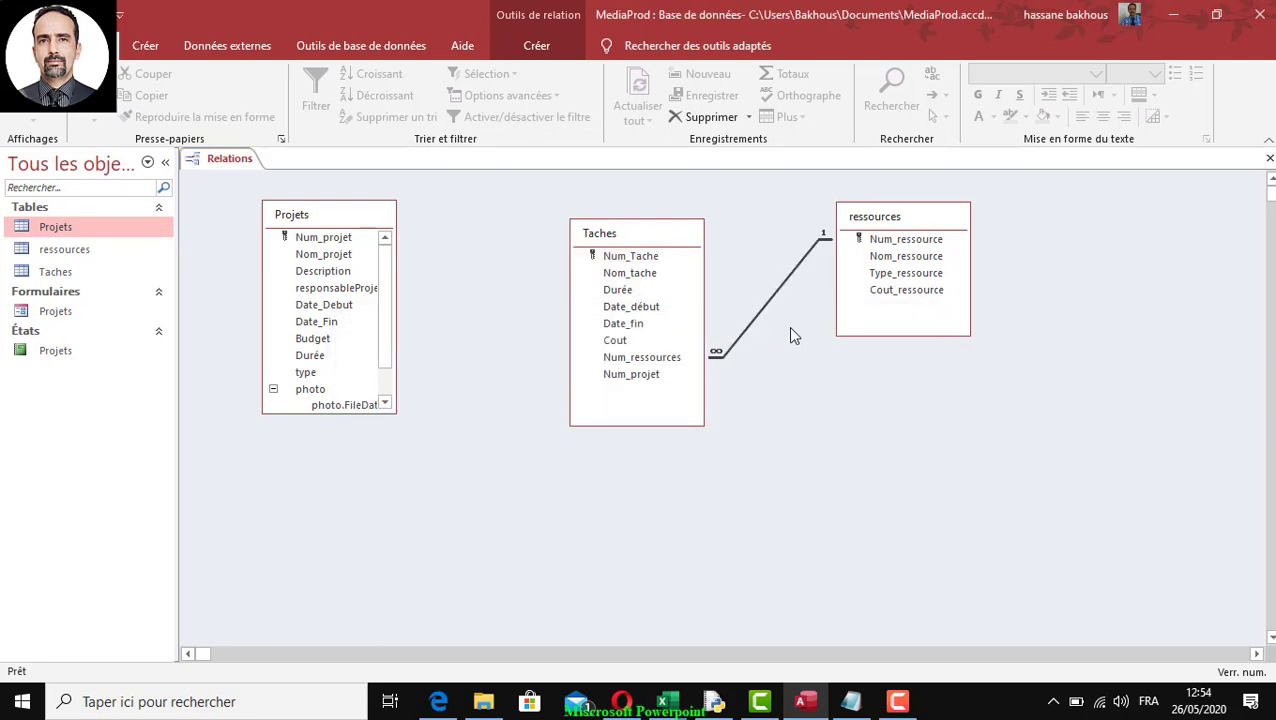
pyautogui.press('Delete')
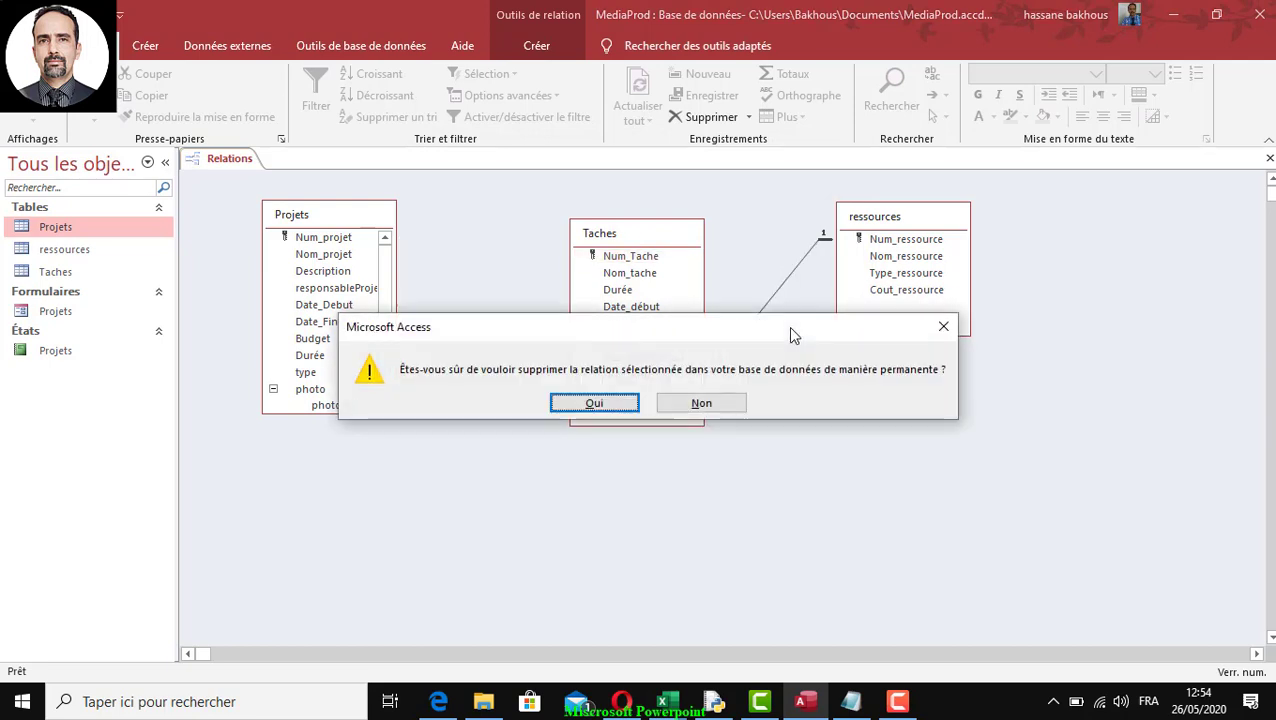
pyautogui.click(617, 405)
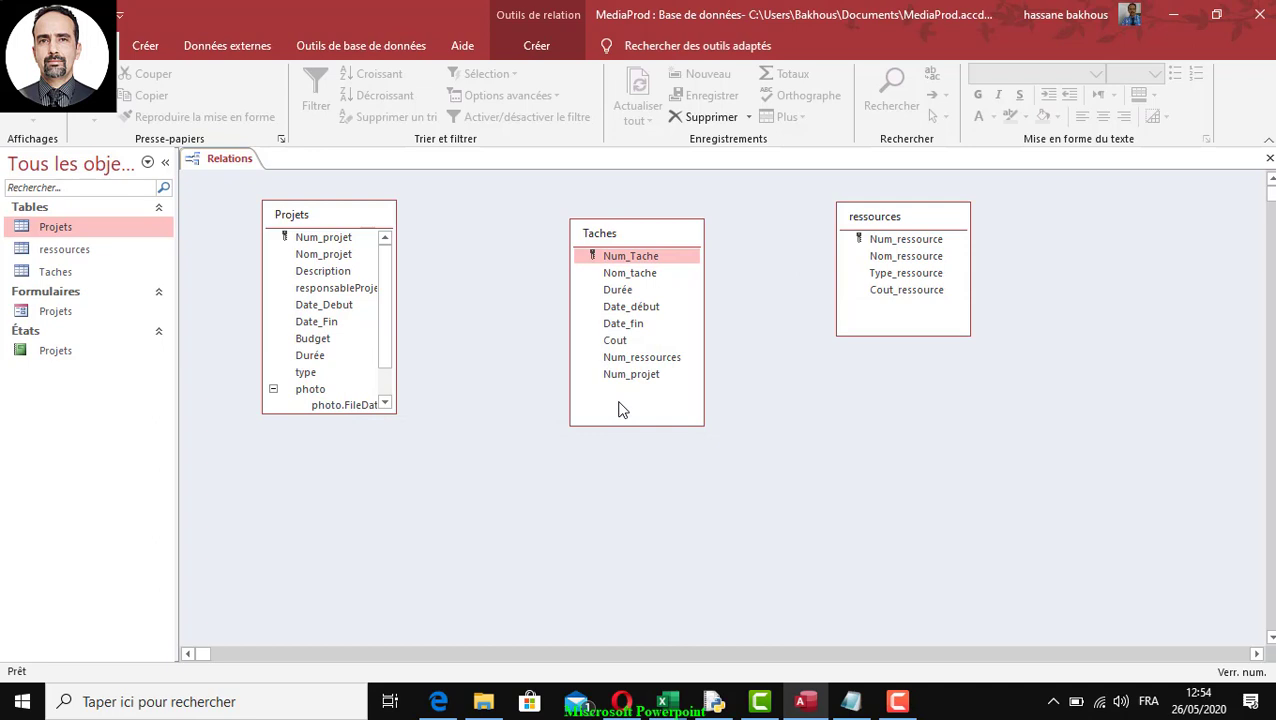
pyautogui.click(1269, 158)
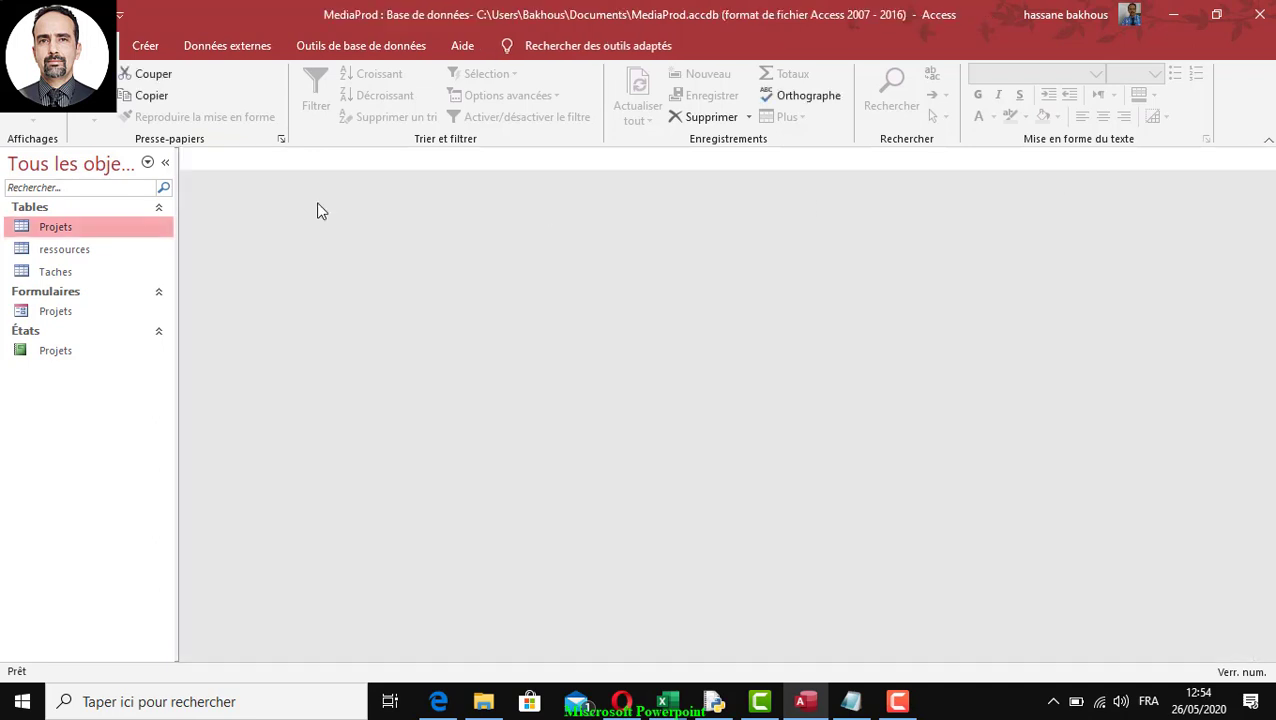
# Step: Open the Taches table in design view and start the lookup wizard as the data type of Num_ressources
pyautogui.doubleClick(52, 273)
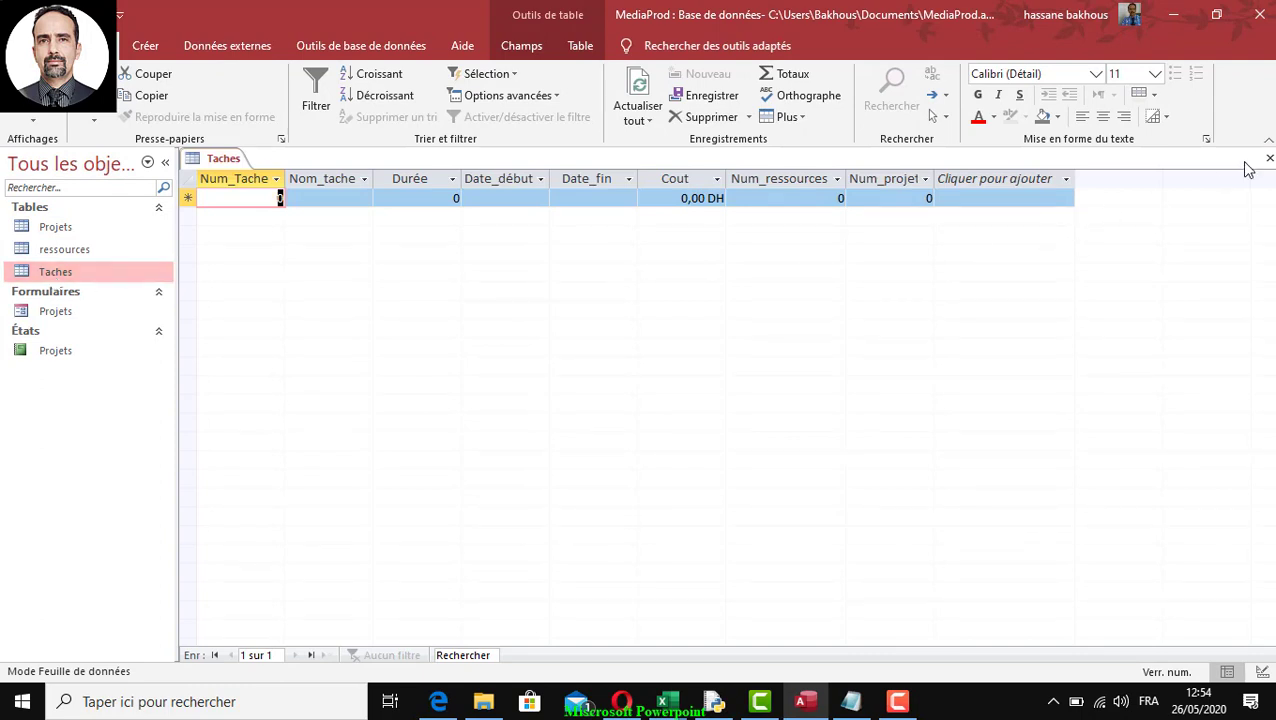
pyautogui.click(1269, 158)
pyautogui.rightClick(72, 278)
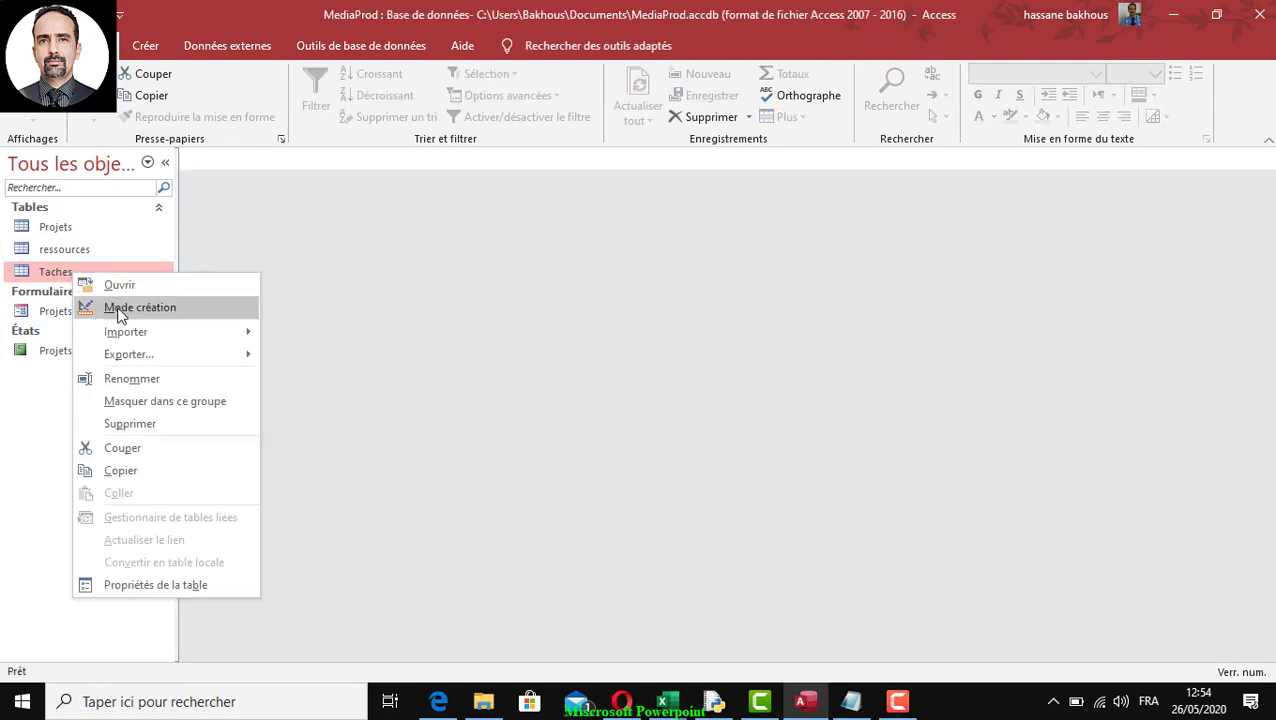
pyautogui.click(128, 306)
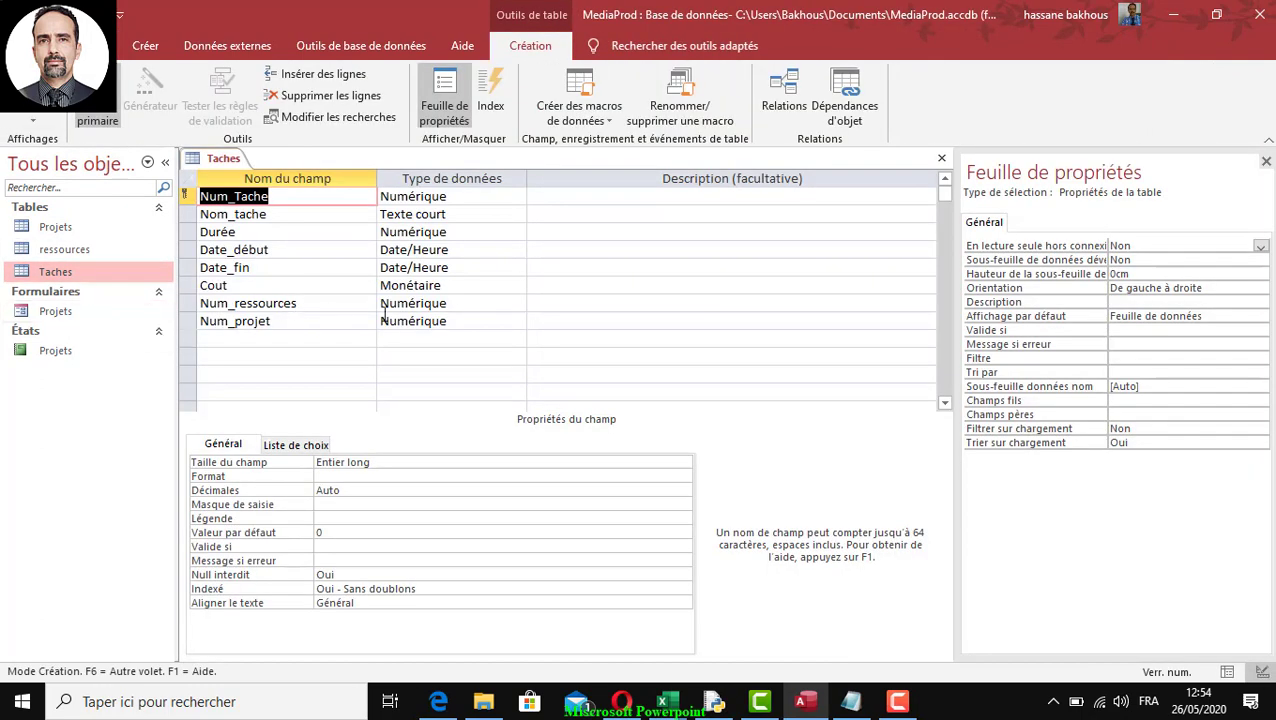
pyautogui.click(462, 303)
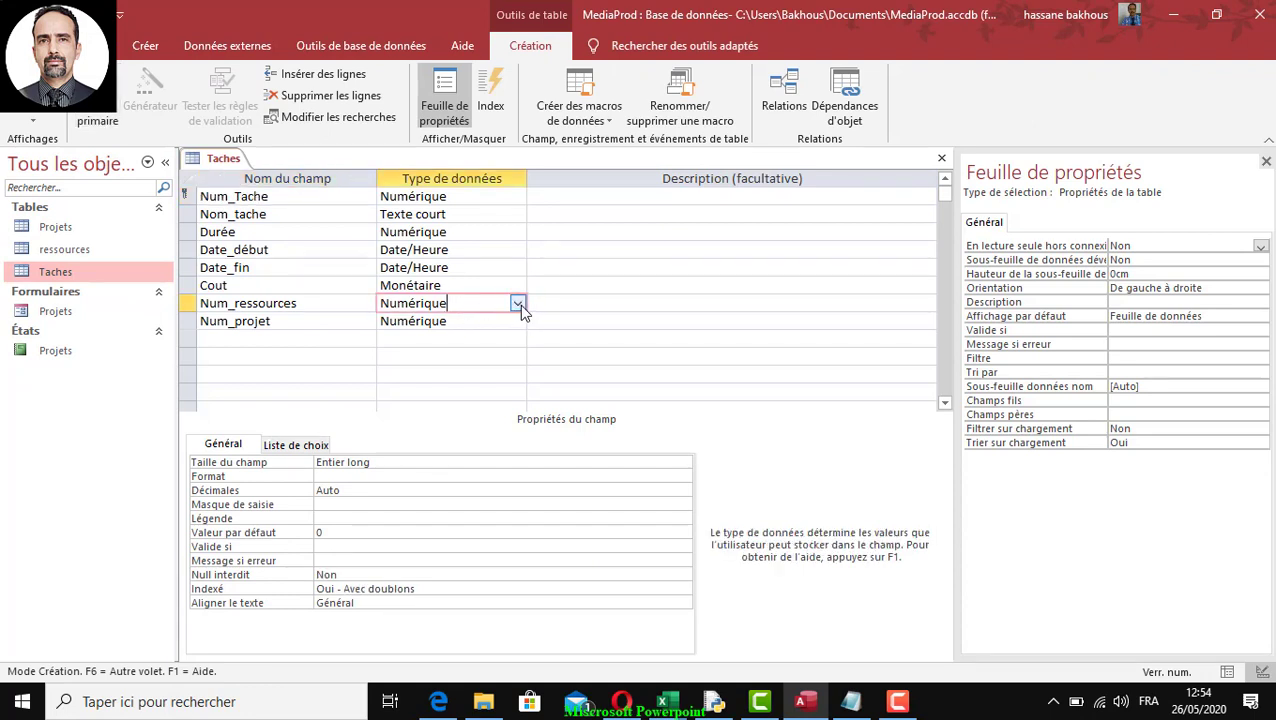
pyautogui.click(518, 303)
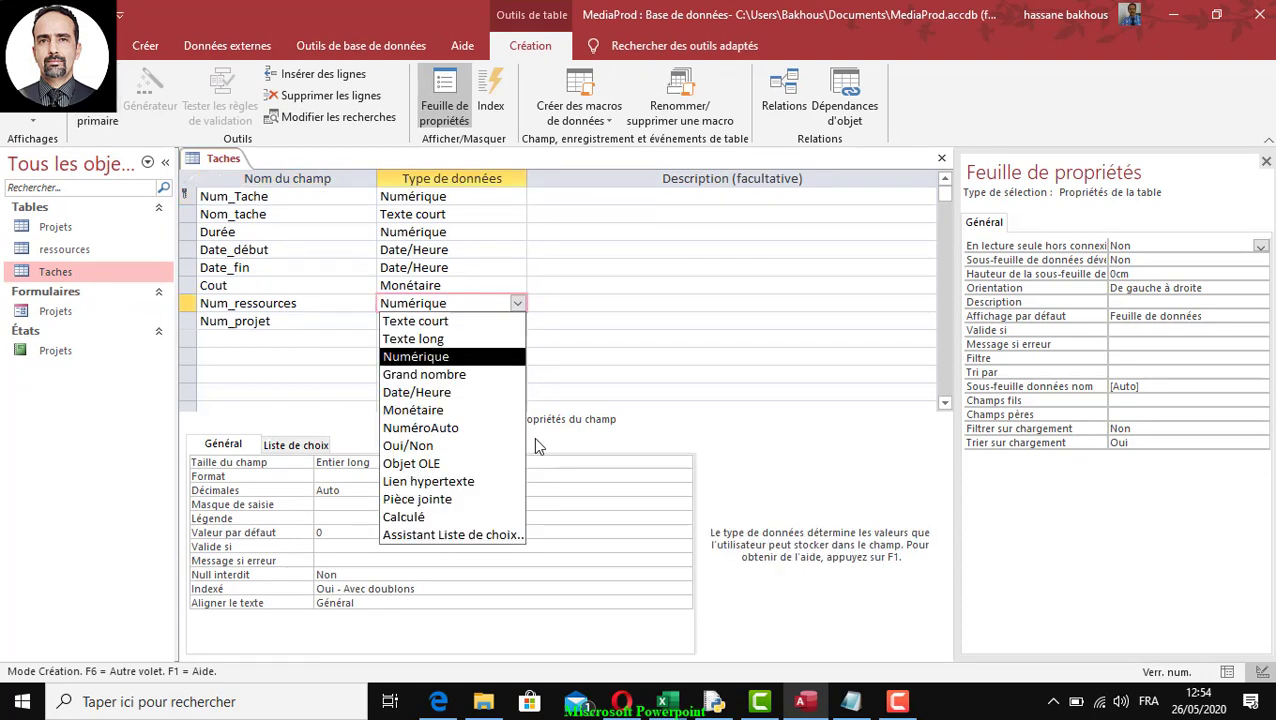
pyautogui.click(500, 537)
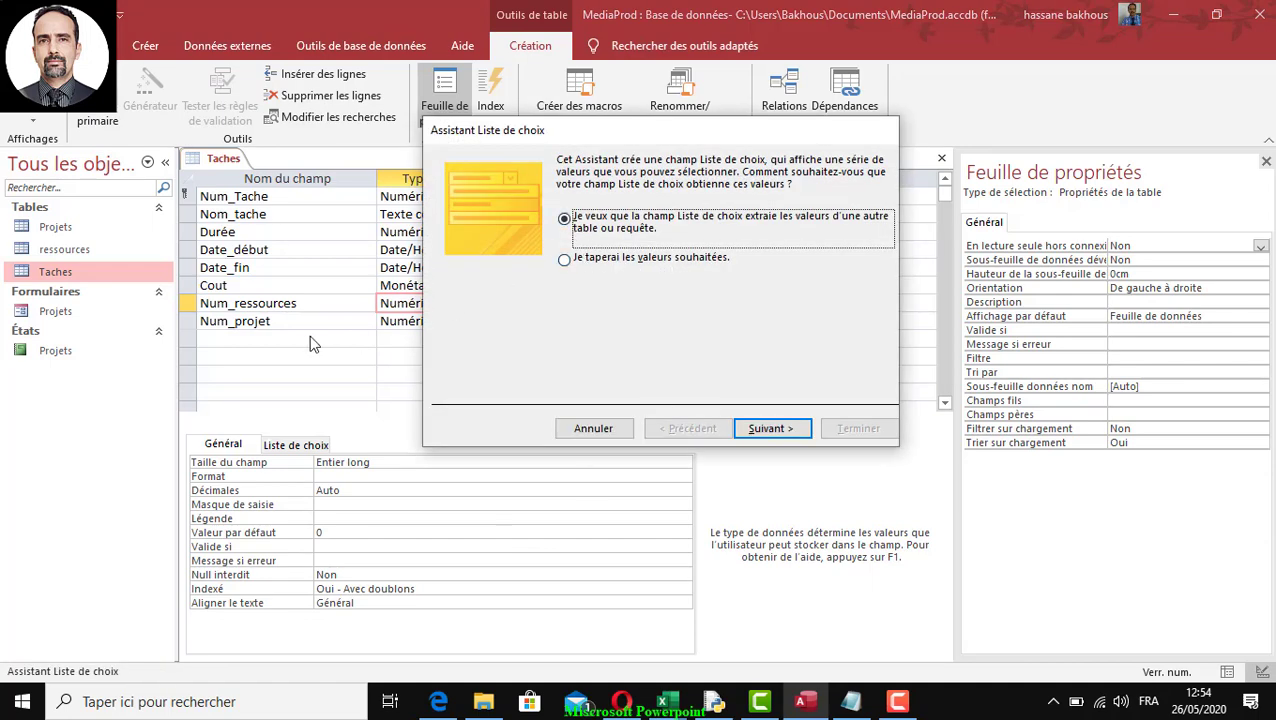
# Step: Have the Num_ressources lookup take its values from the ressources table, using the fields Num_ressource and Nom_ressource
pyautogui.moveTo(530, 128); pyautogui.dragTo(718, 130)
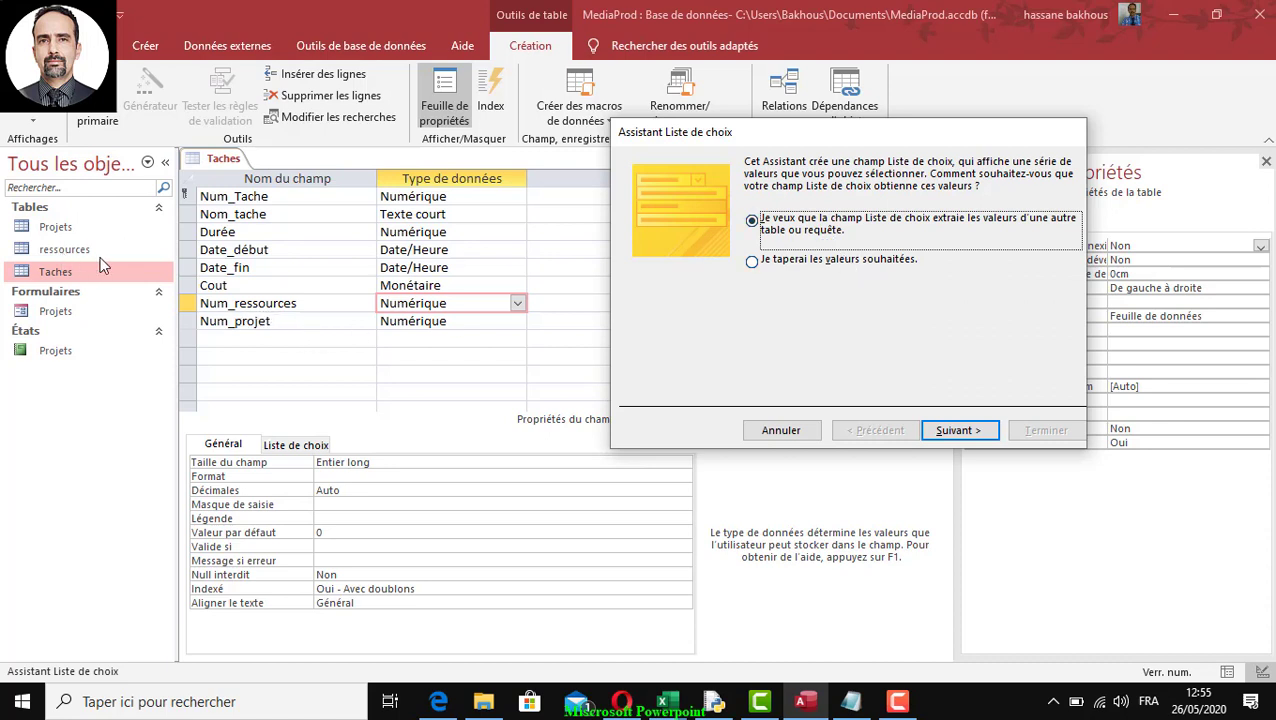
pyautogui.click(945, 430)
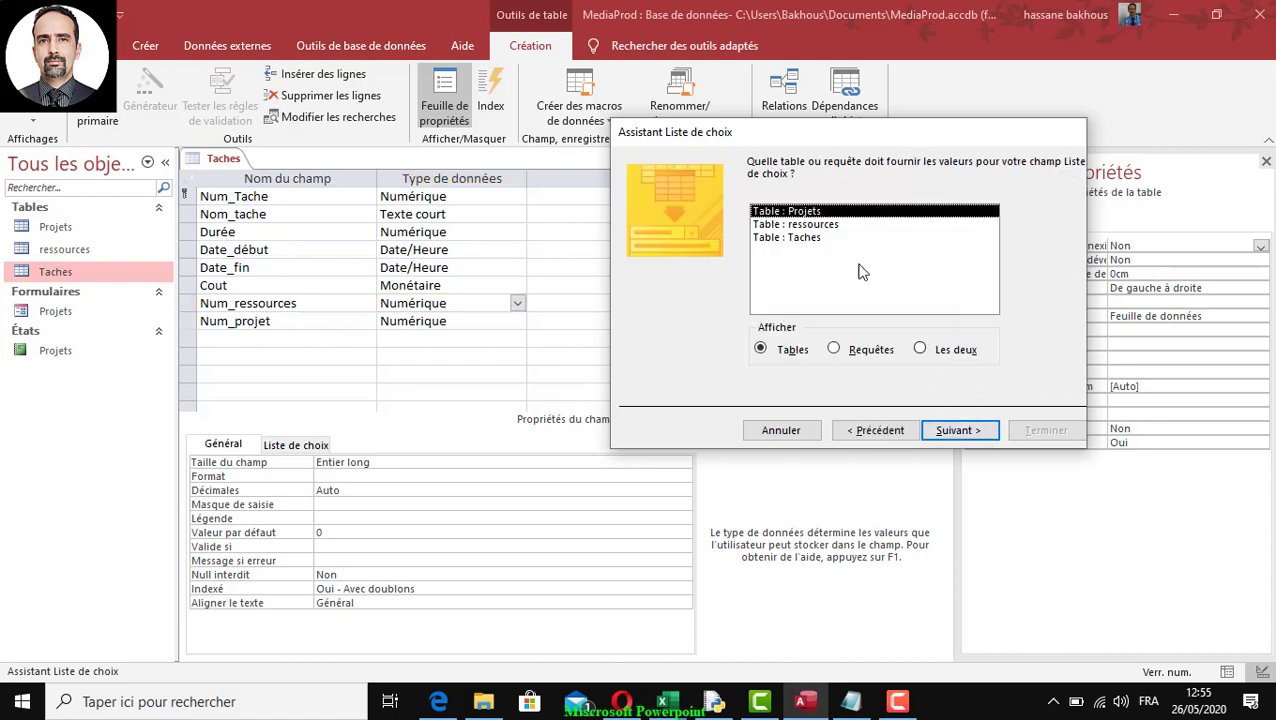
pyautogui.click(824, 228)
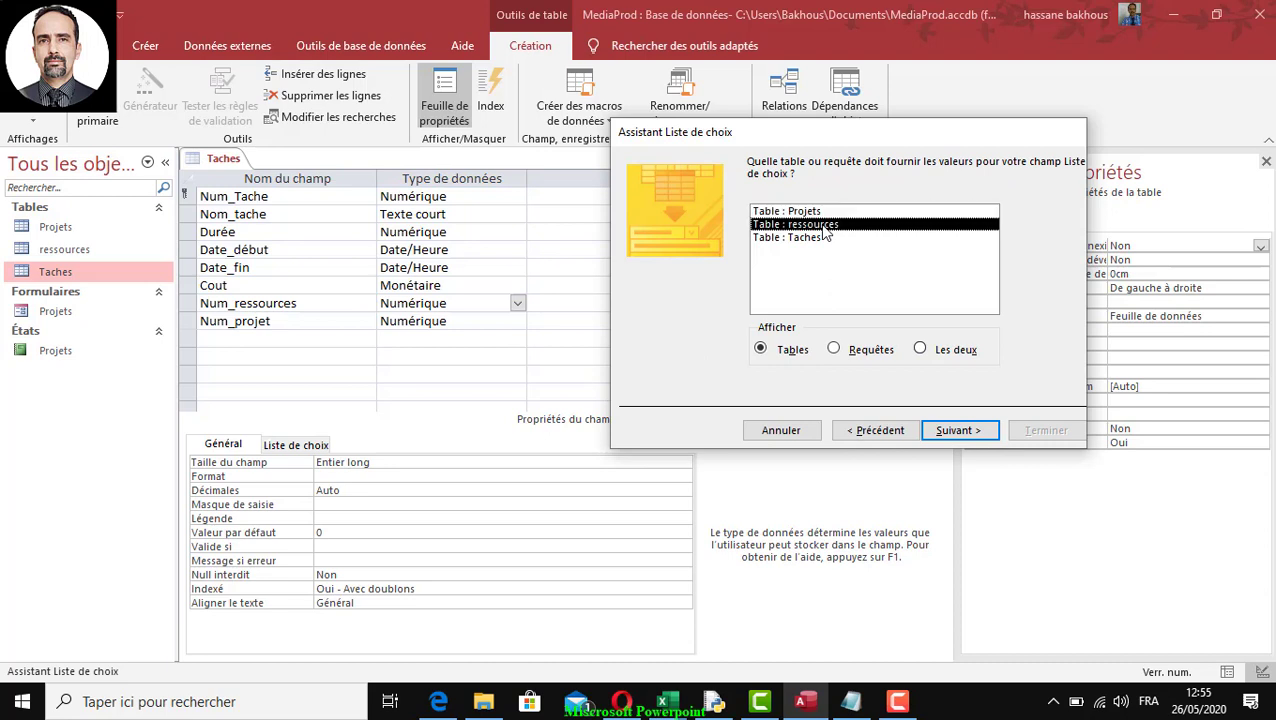
pyautogui.click(950, 438)
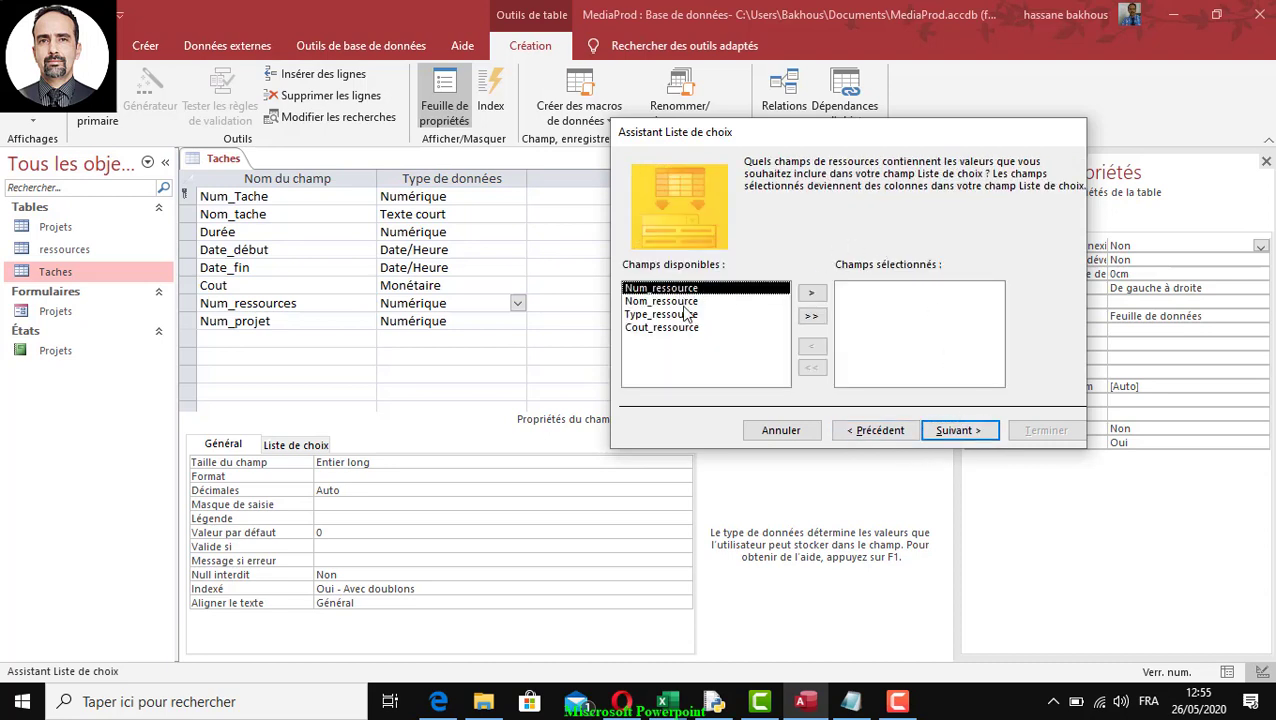
pyautogui.click(824, 290)
pyautogui.click(824, 290)
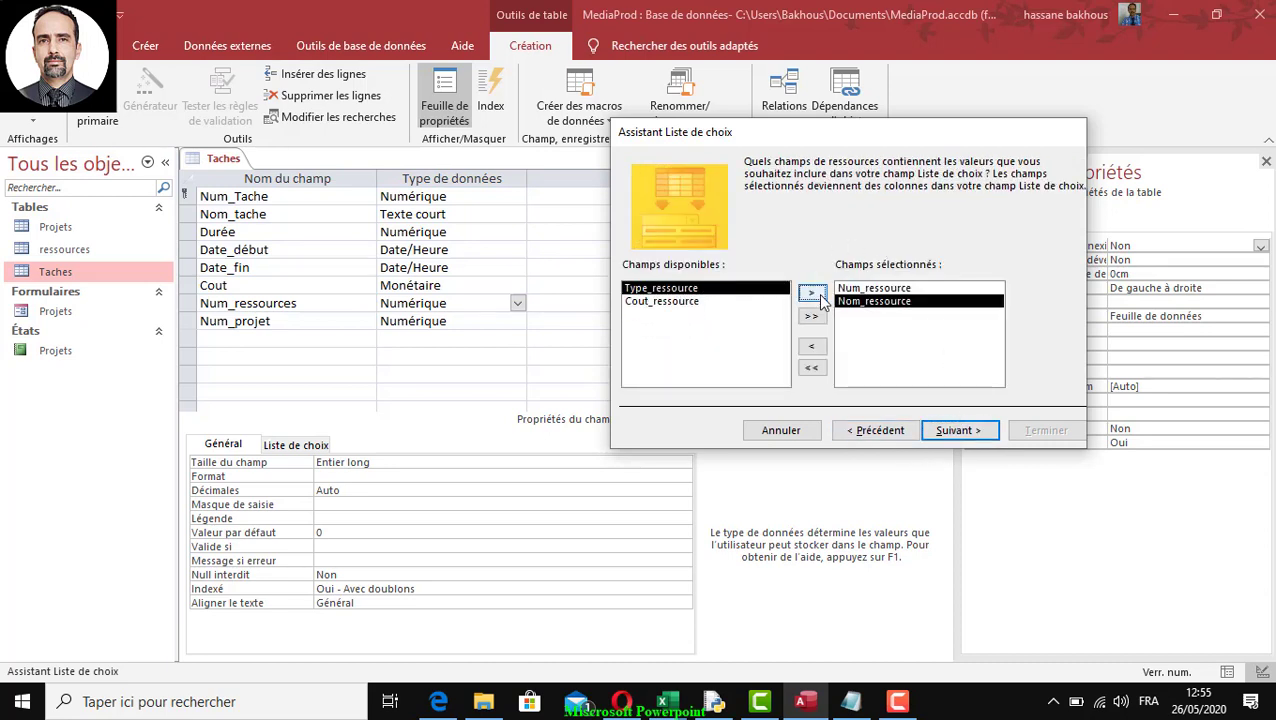
pyautogui.click(895, 290)
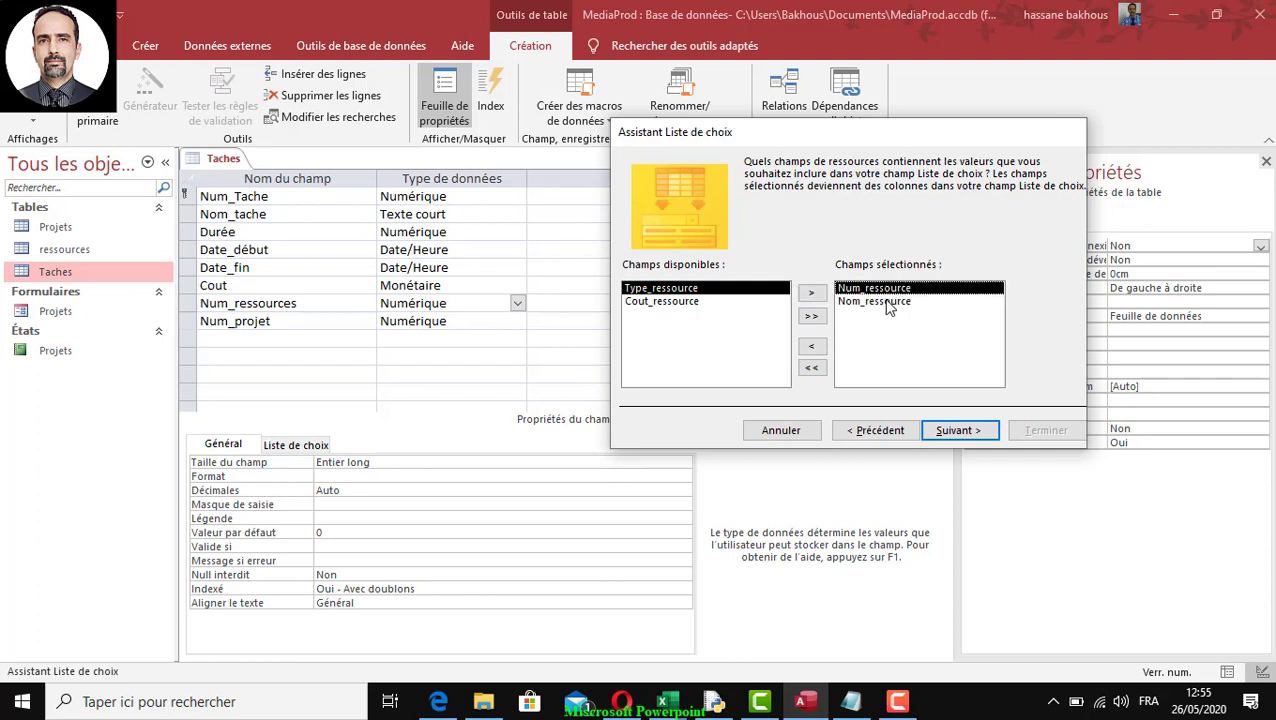
pyautogui.click(887, 302)
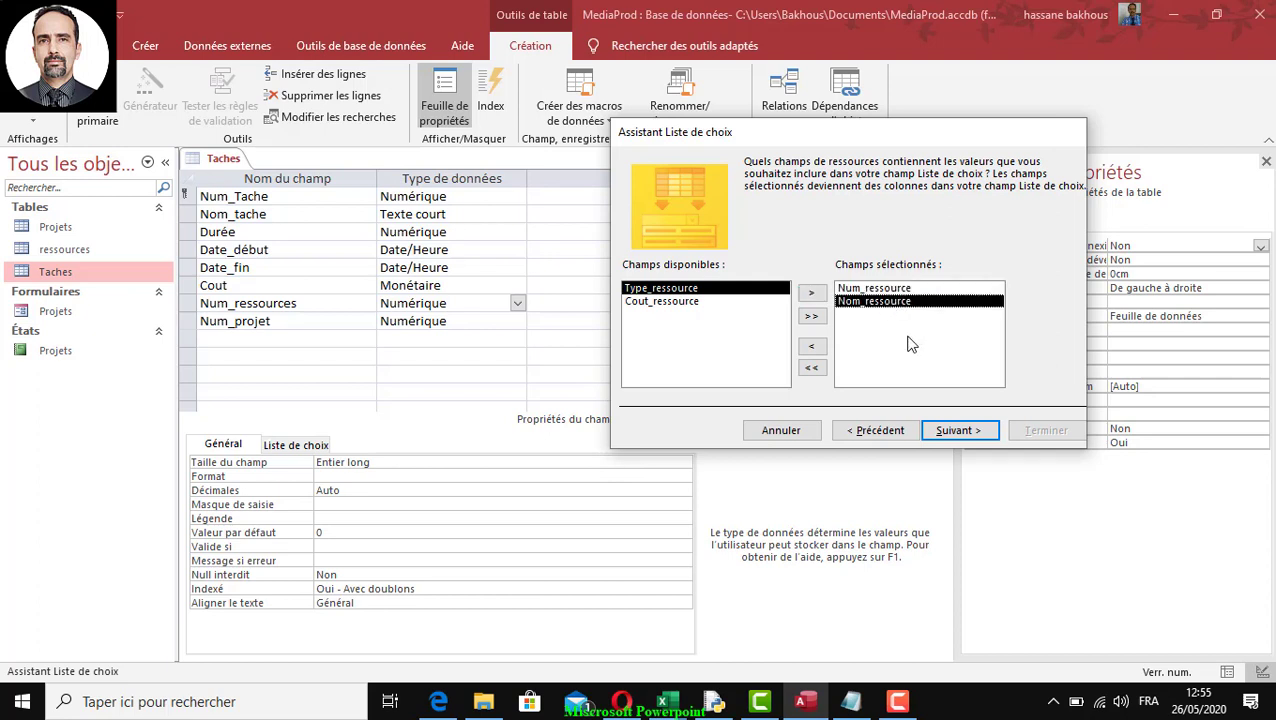
# Step: Finish the Num_ressources lookup list without a sort order and with the key column hidden, and save the table
pyautogui.click(954, 432)
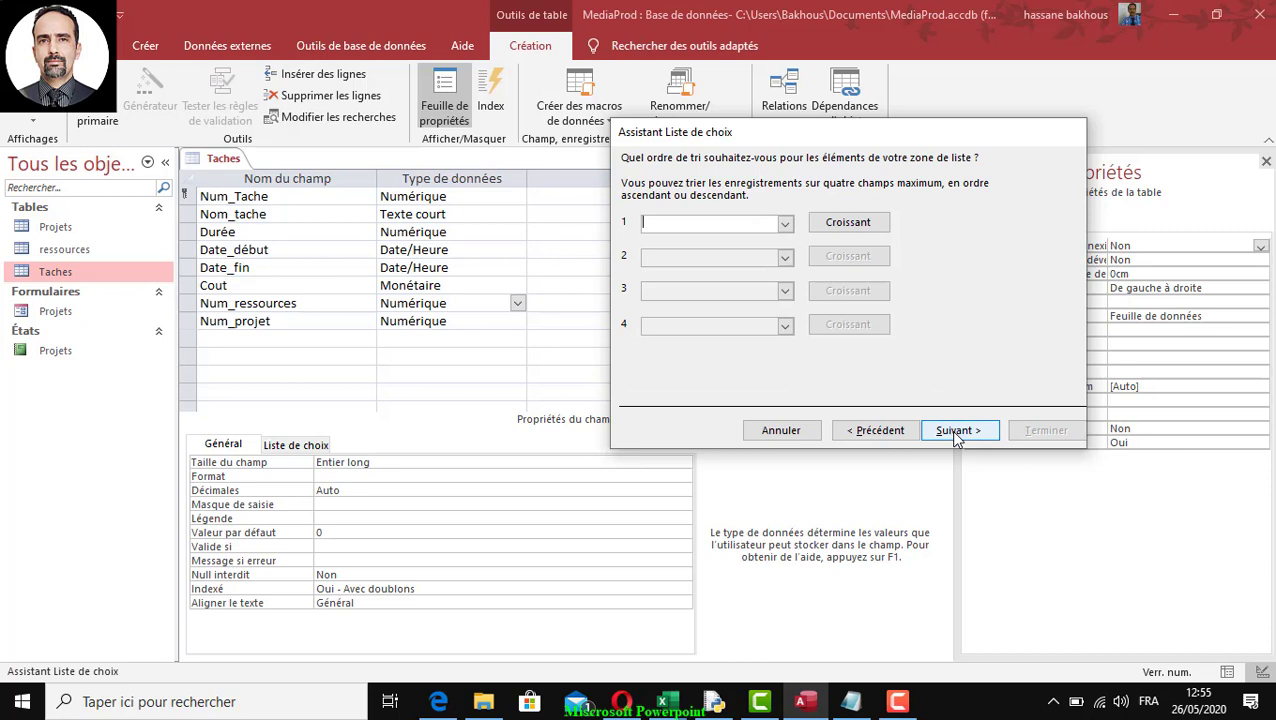
pyautogui.click(954, 432)
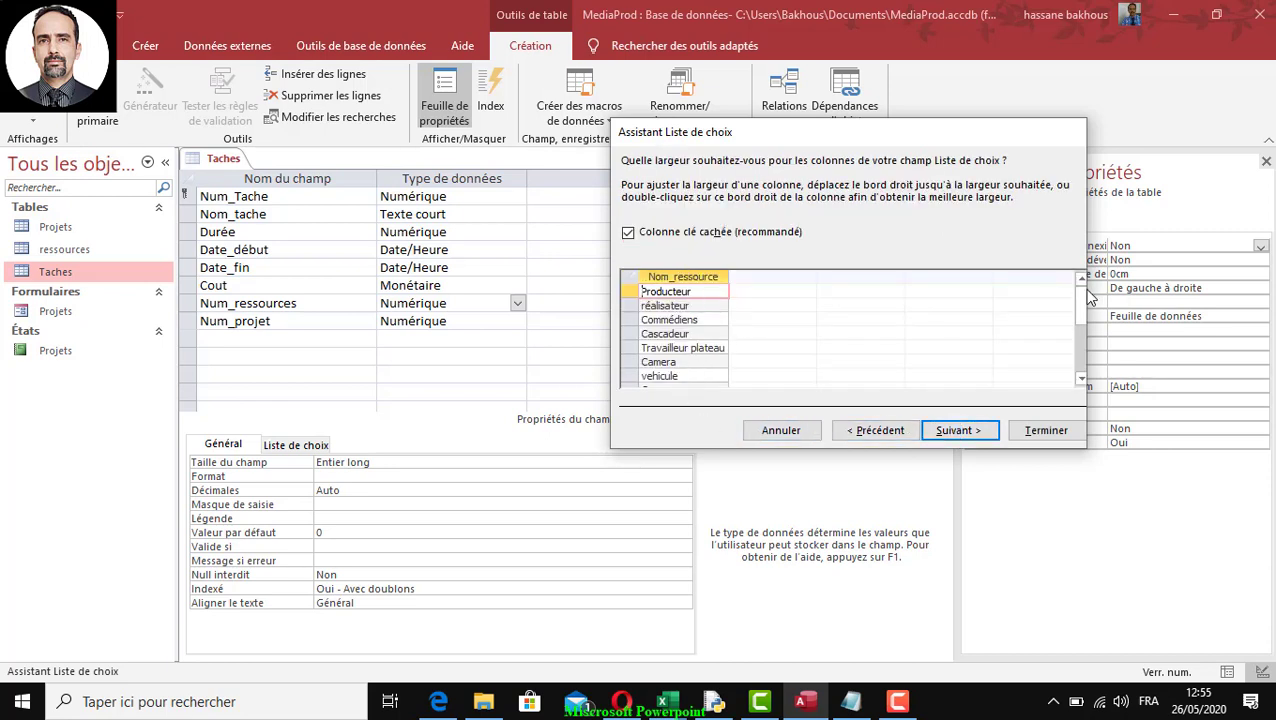
pyautogui.moveTo(1081, 303)
pyautogui.mouseDown()
pyautogui.moveTo(1081, 350)
pyautogui.moveTo(1082, 283)
pyautogui.mouseUp()
pyautogui.click(970, 437)
pyautogui.click(1045, 436)
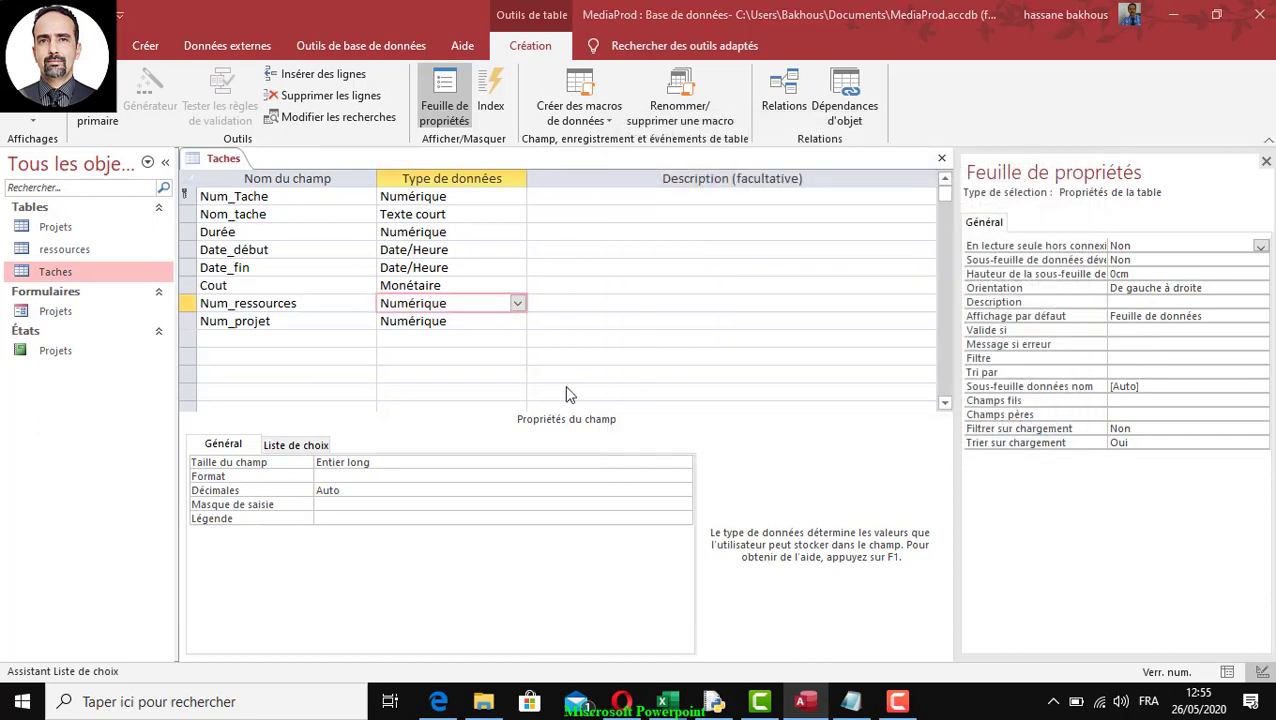
pyautogui.click(590, 400)
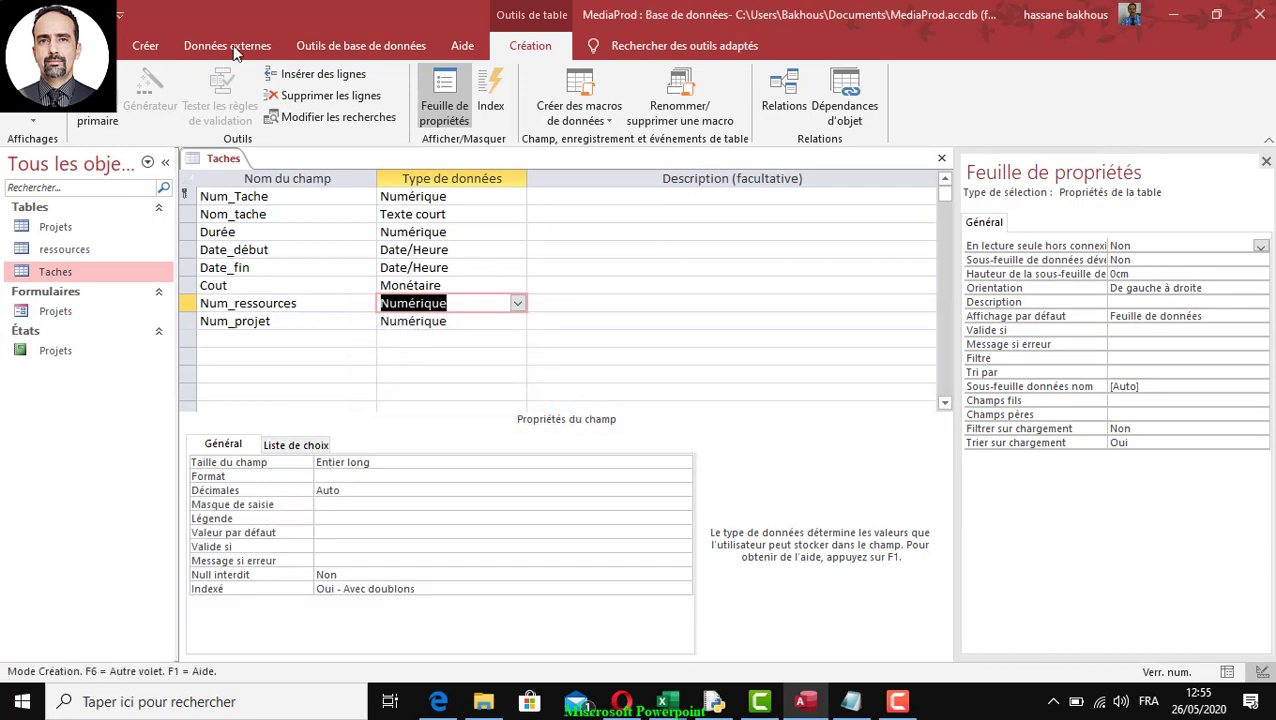
# Step: Check the choices offered by the Num_ressources list in the Taches datasheet without picking one, and close the table
pyautogui.click(33, 86)
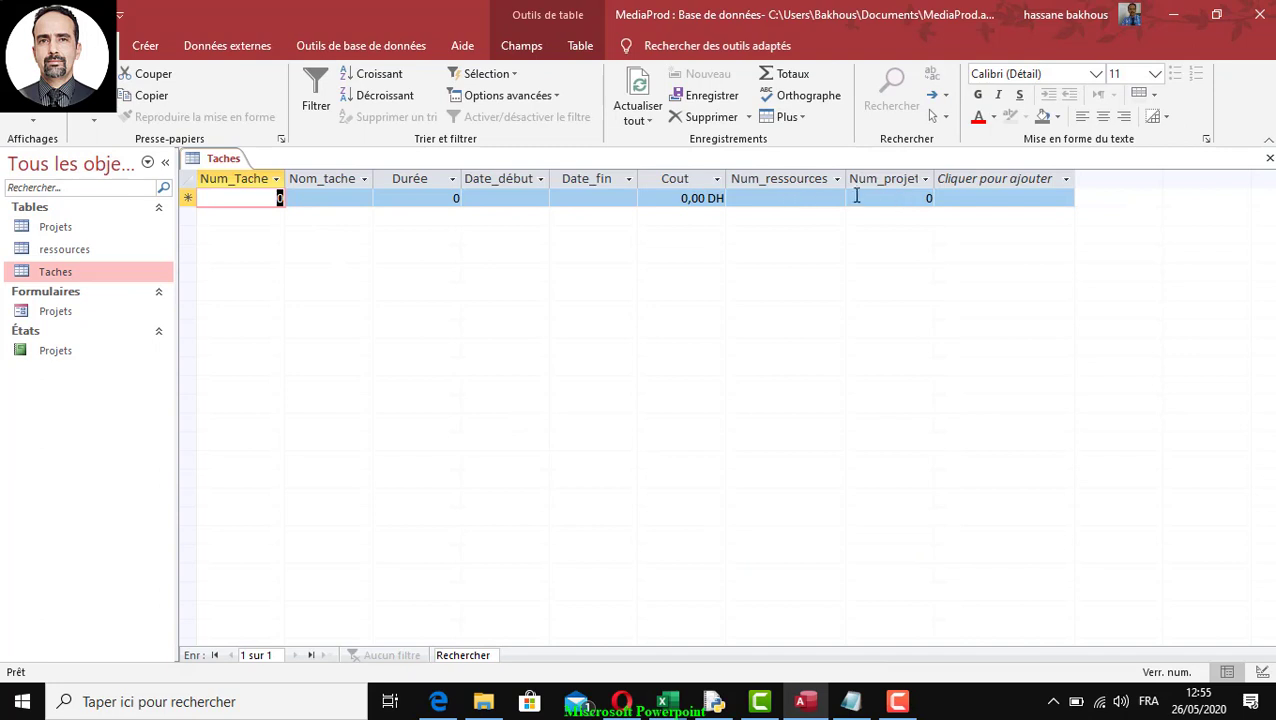
pyautogui.click(836, 198)
pyautogui.click(837, 198)
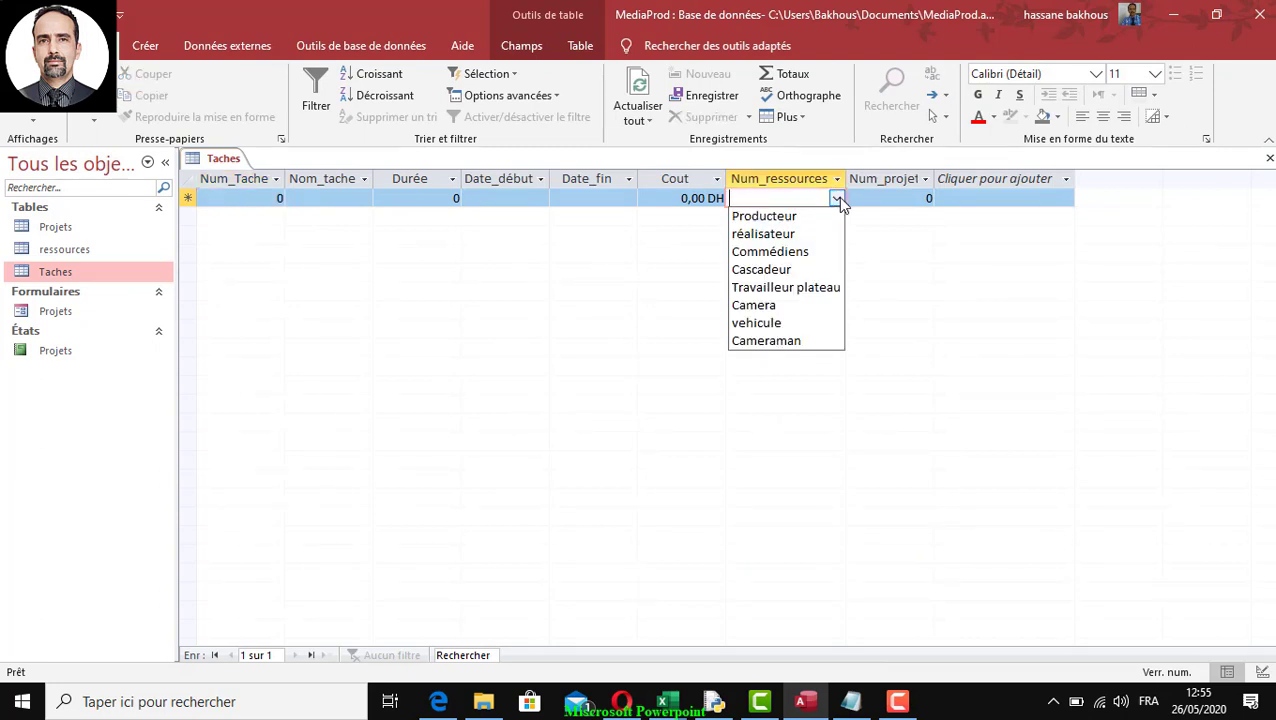
pyautogui.click(837, 198)
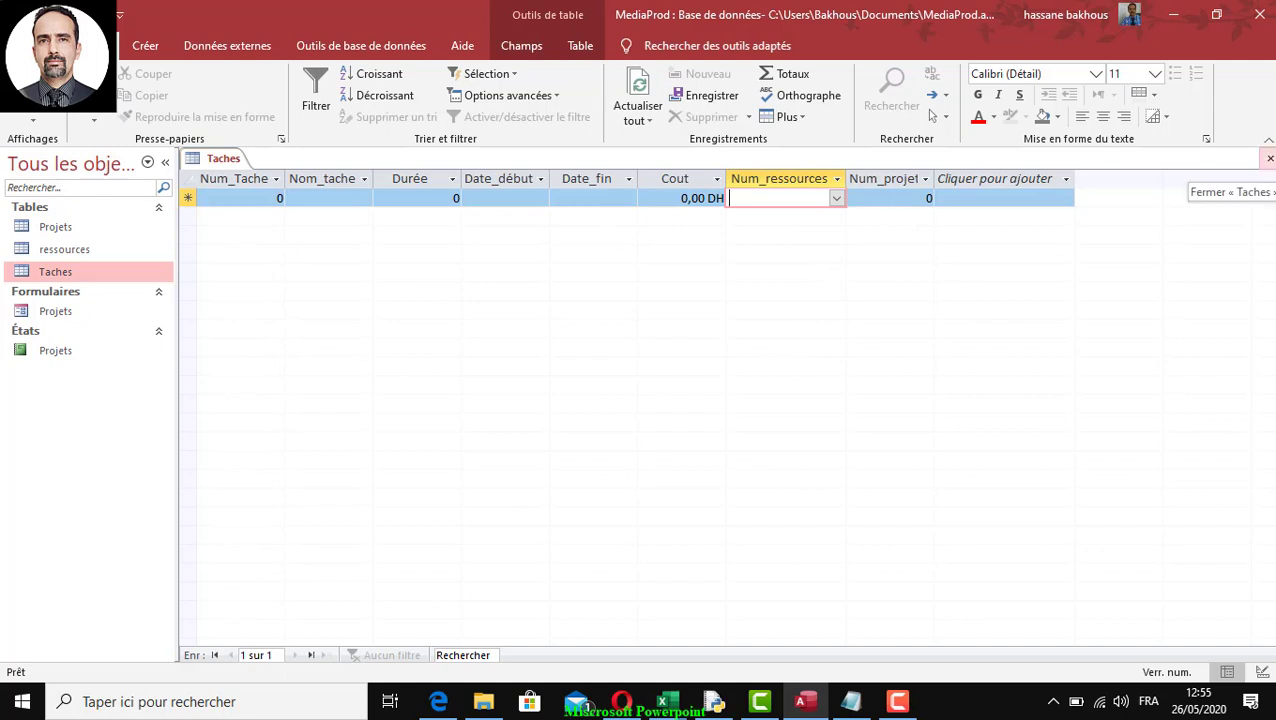
pyautogui.click(1268, 158)
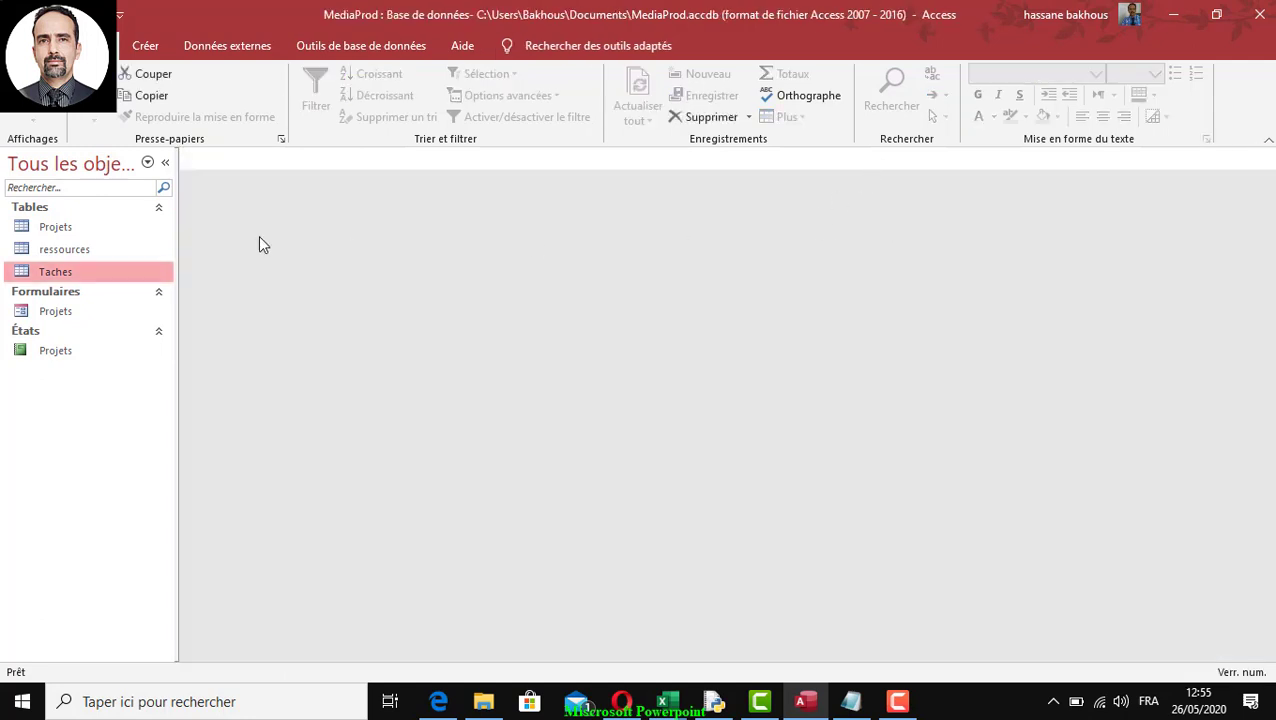
# Step: Open the Taches table in design view again and start the lookup wizard as the data type of Num_projet
pyautogui.rightClick(64, 277)
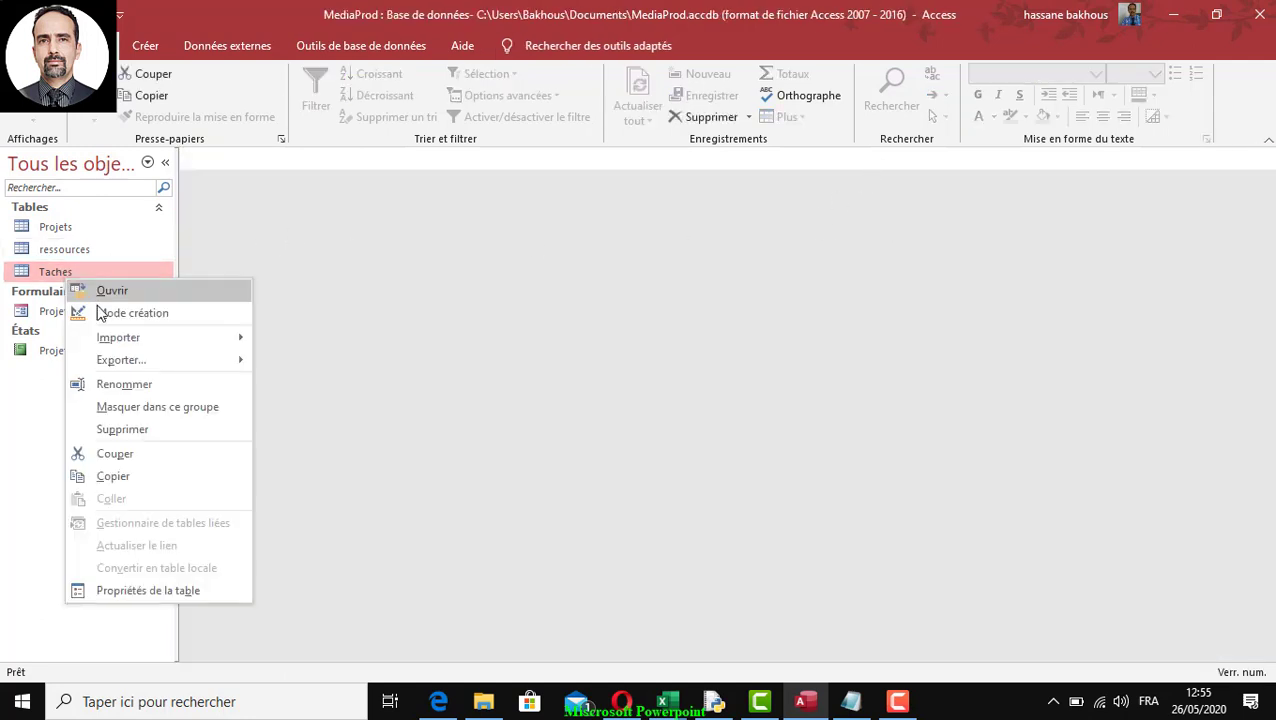
pyautogui.click(110, 313)
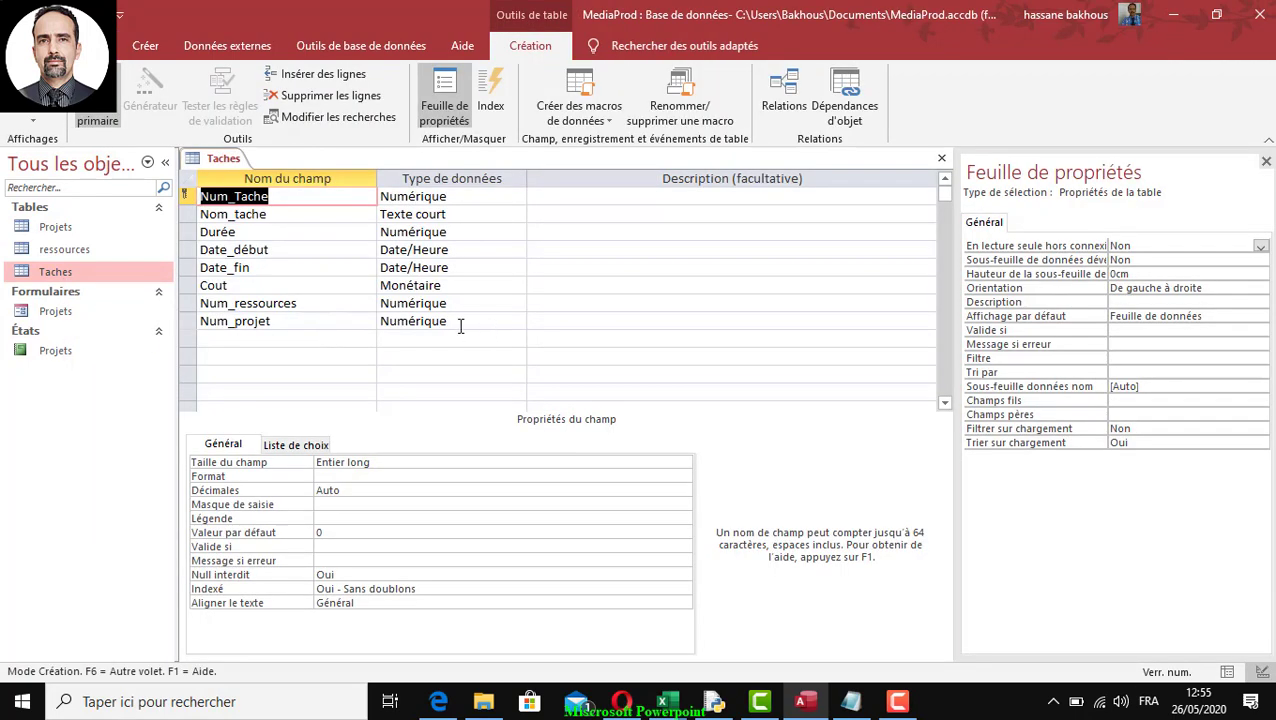
pyautogui.click(436, 322)
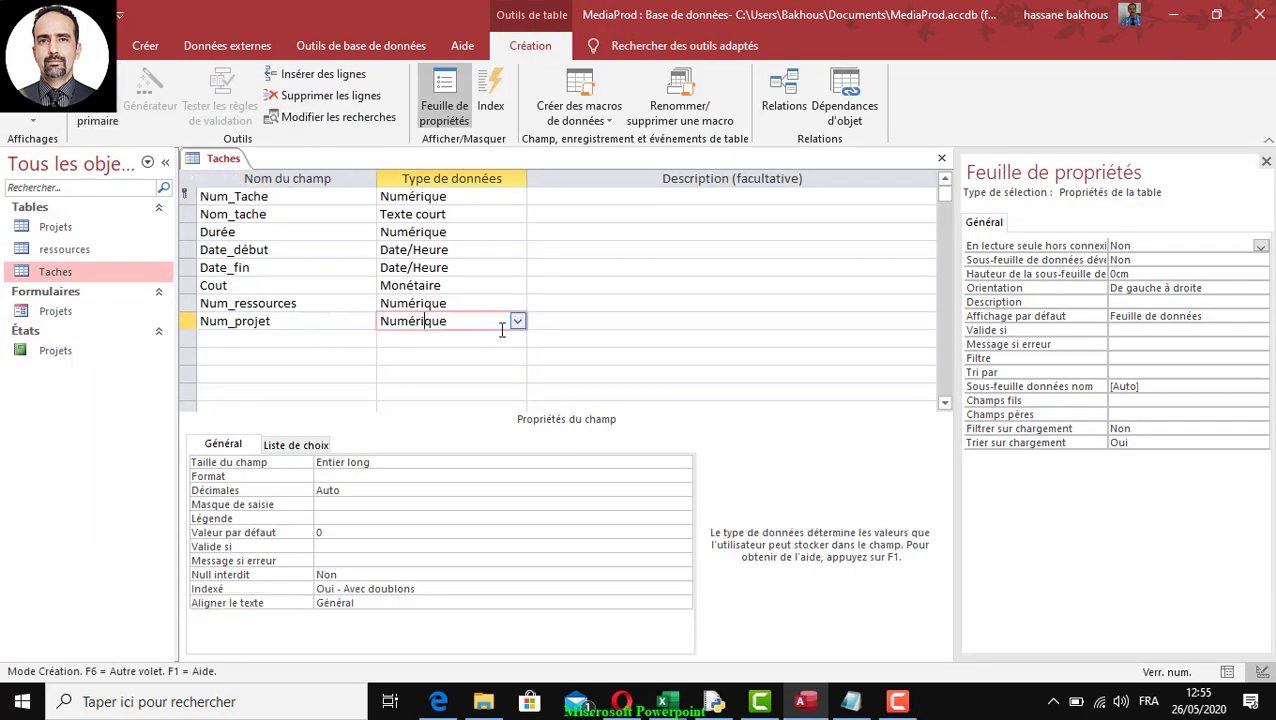
pyautogui.click(517, 321)
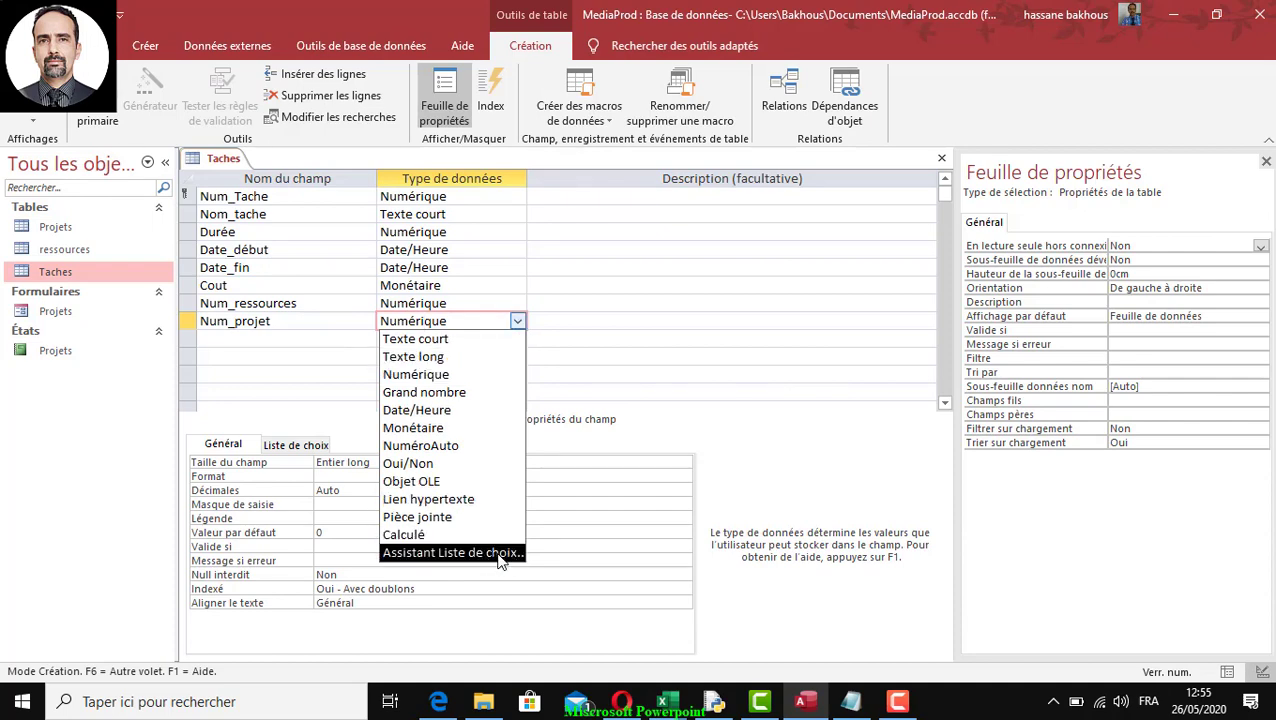
pyautogui.click(500, 555)
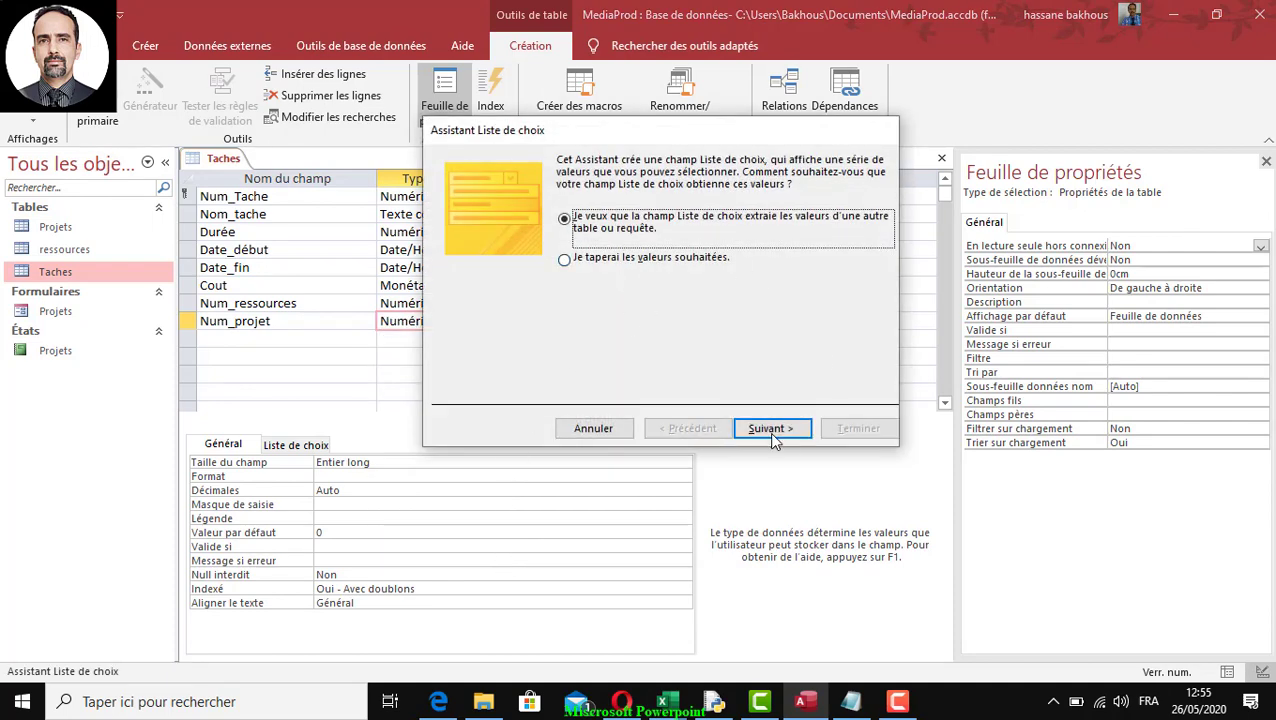
# Step: Have the Num_projet lookup take its values from the Projets table, using the fields Num_projet and Nom_projet
pyautogui.click(774, 430)
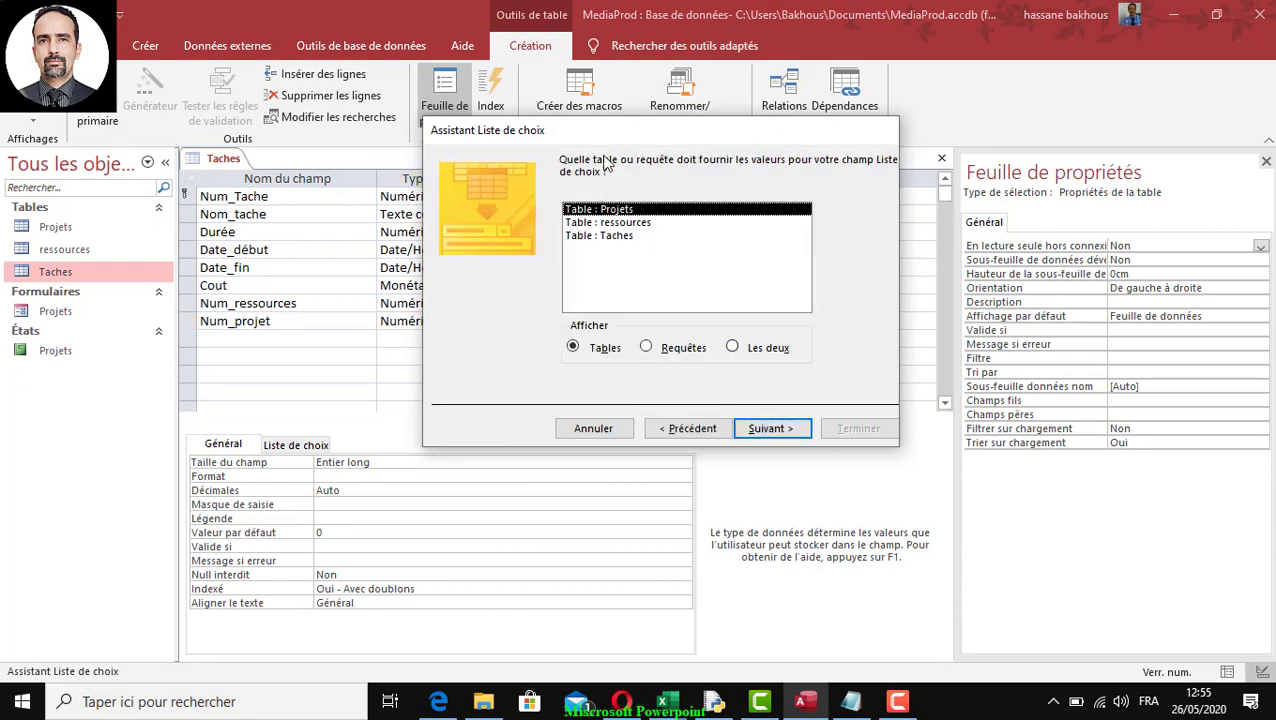
pyautogui.moveTo(597, 130); pyautogui.dragTo(740, 137)
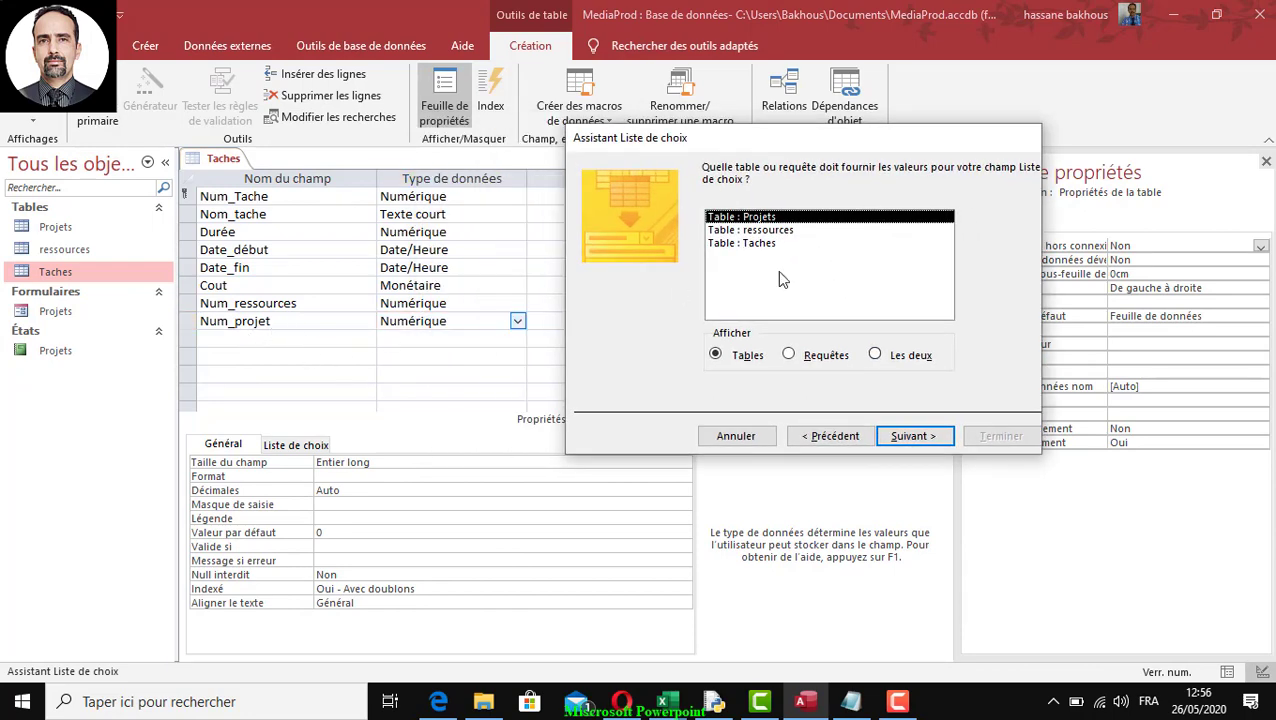
pyautogui.click(911, 436)
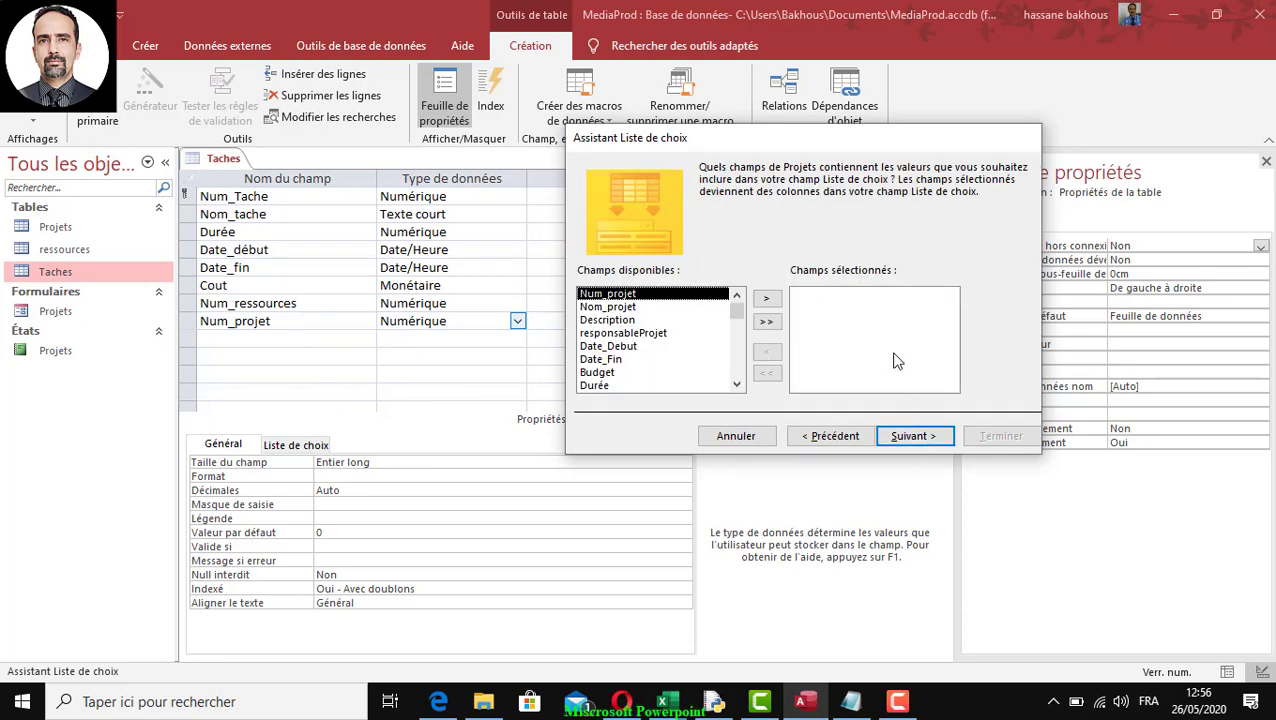
pyautogui.click(767, 300)
pyautogui.click(767, 300)
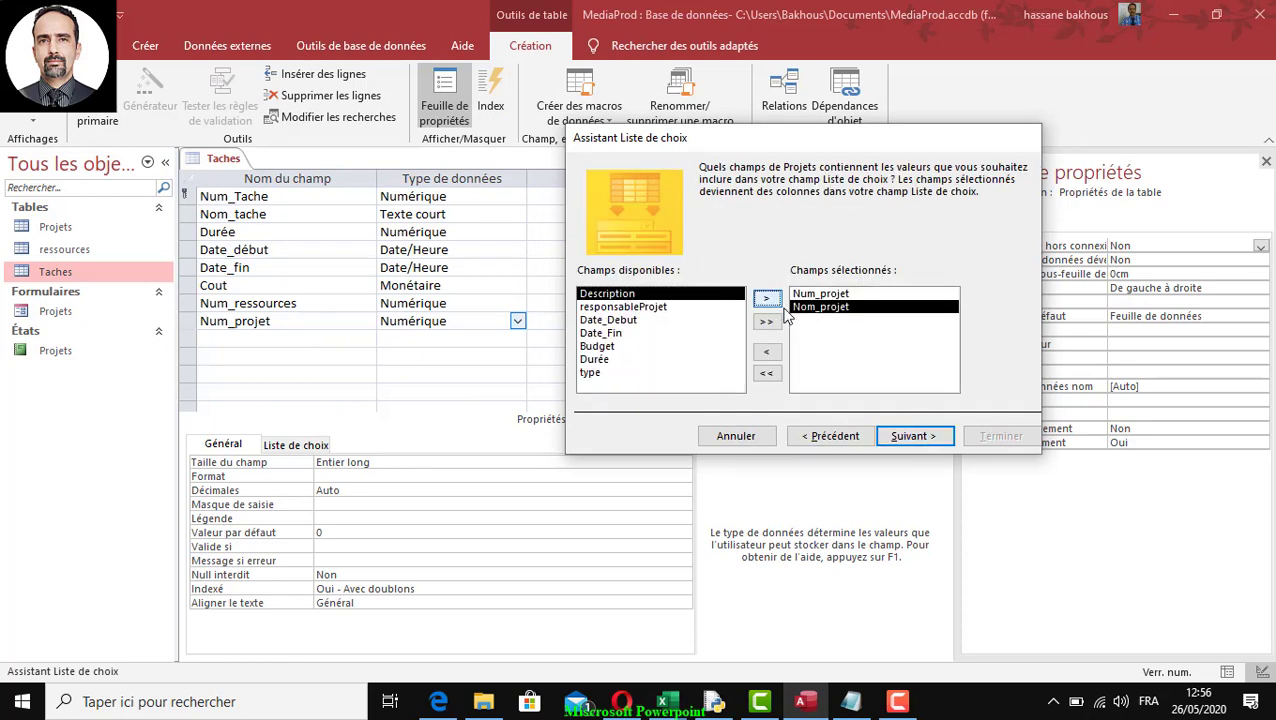
# Step: Finish and save the unsorted Num_projet lookup list with its key column hidden, and reopen Taches in datasheet view
pyautogui.click(908, 438)
pyautogui.click(908, 438)
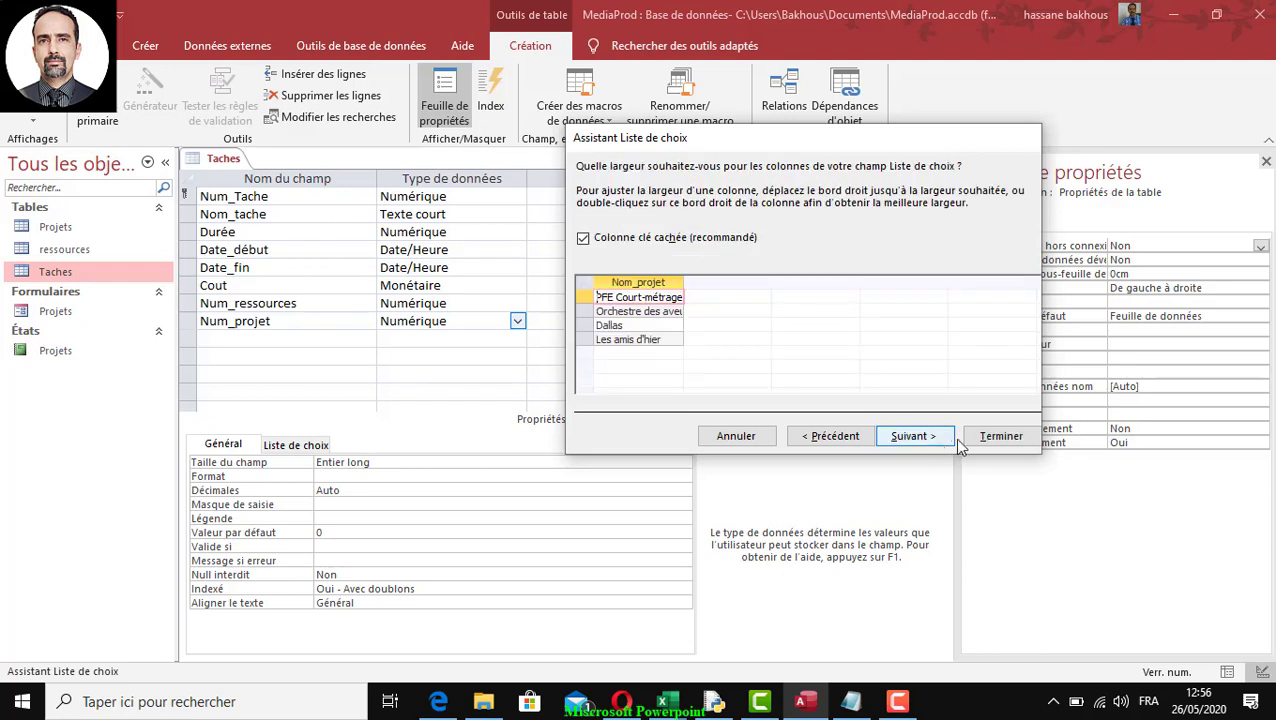
pyautogui.click(1010, 442)
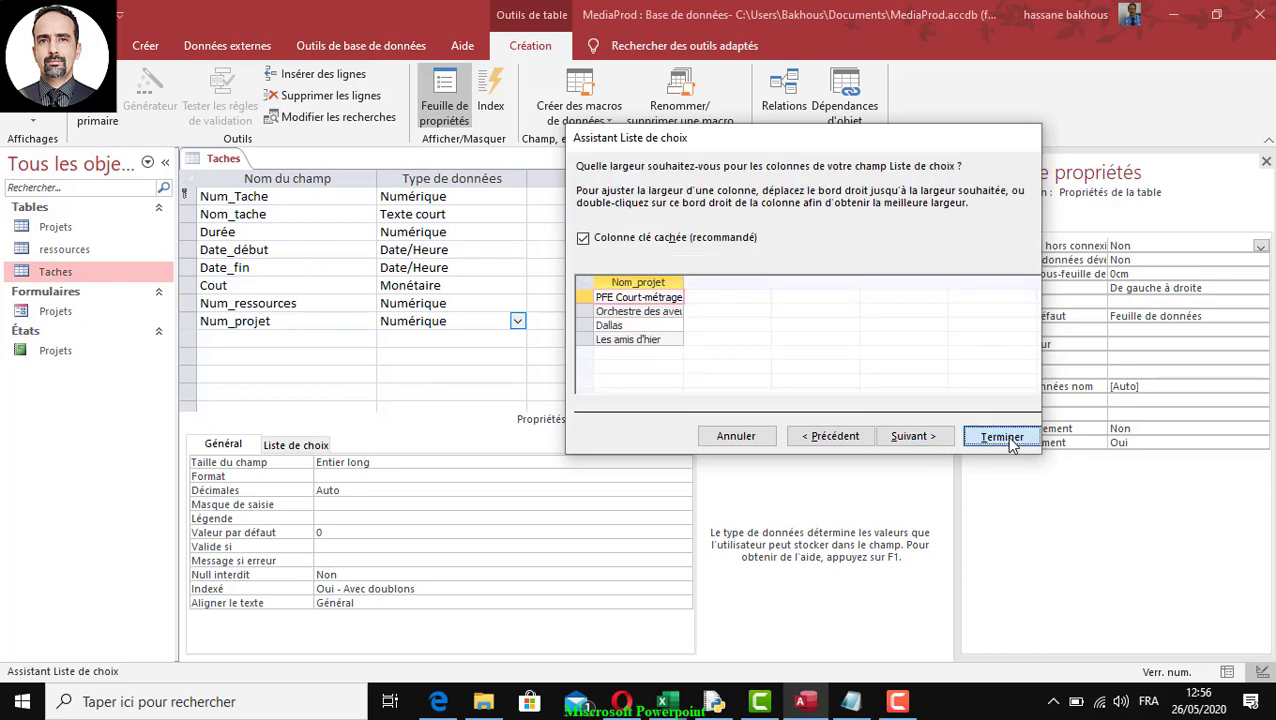
pyautogui.click(596, 402)
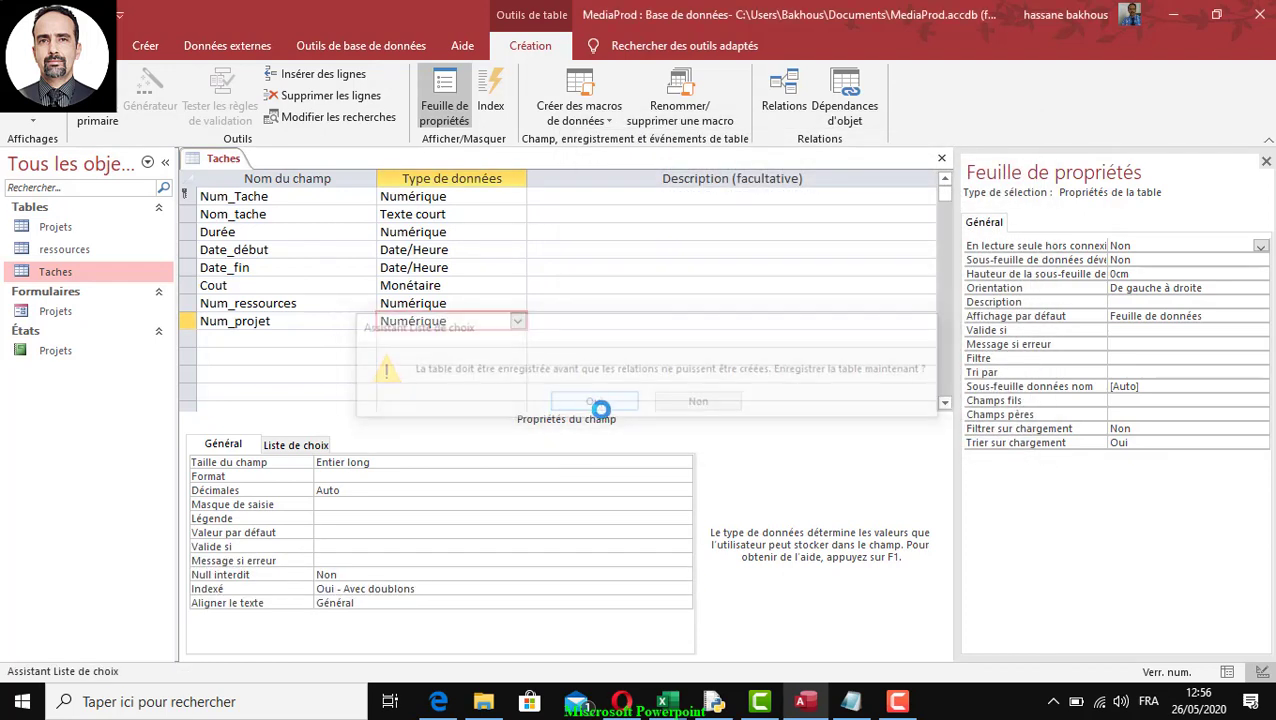
pyautogui.click(941, 158)
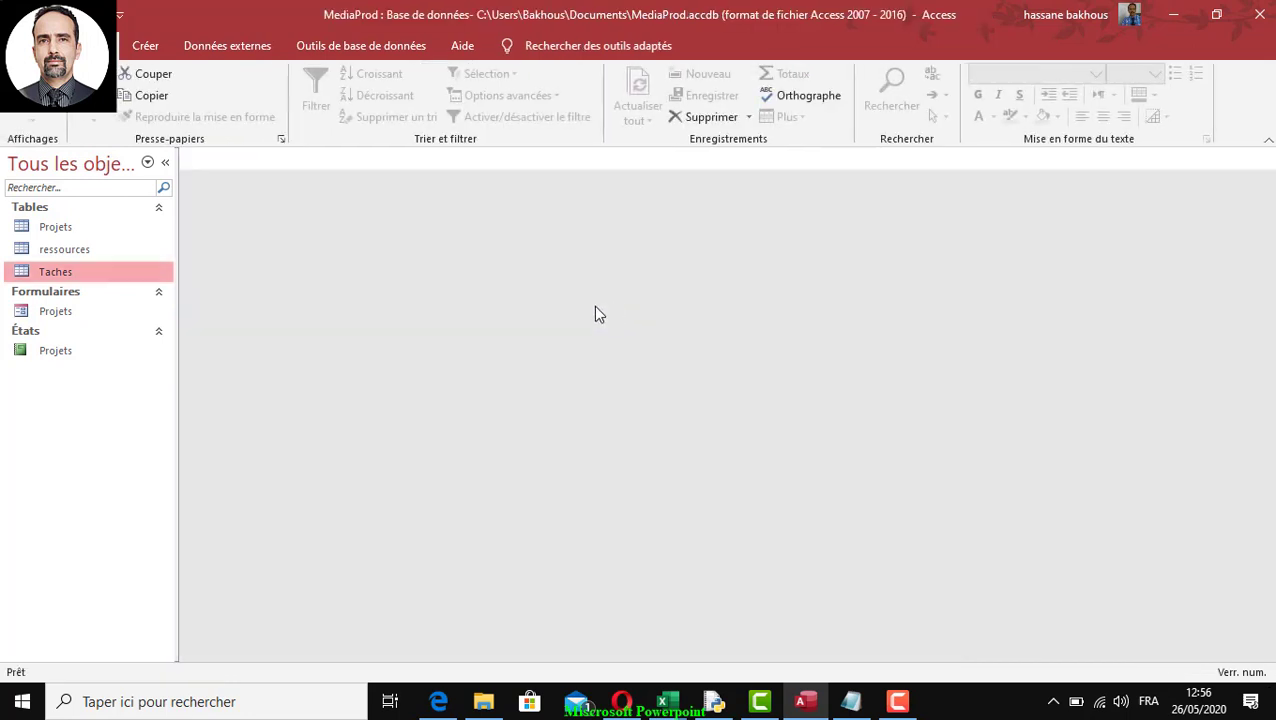
pyautogui.doubleClick(70, 279)
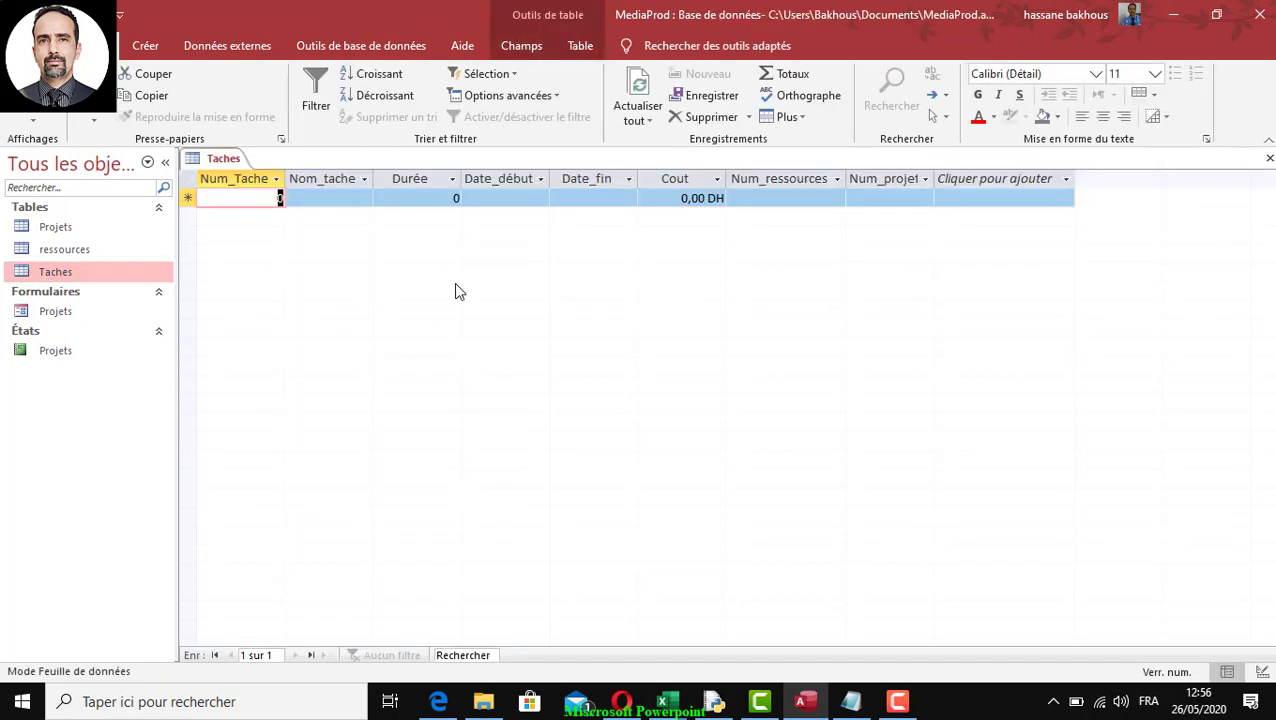
# Step: Check the choices offered by the Num_ressources and Num_projet lists in the new Taches record without picking any
pyautogui.click(822, 200)
pyautogui.click(838, 198)
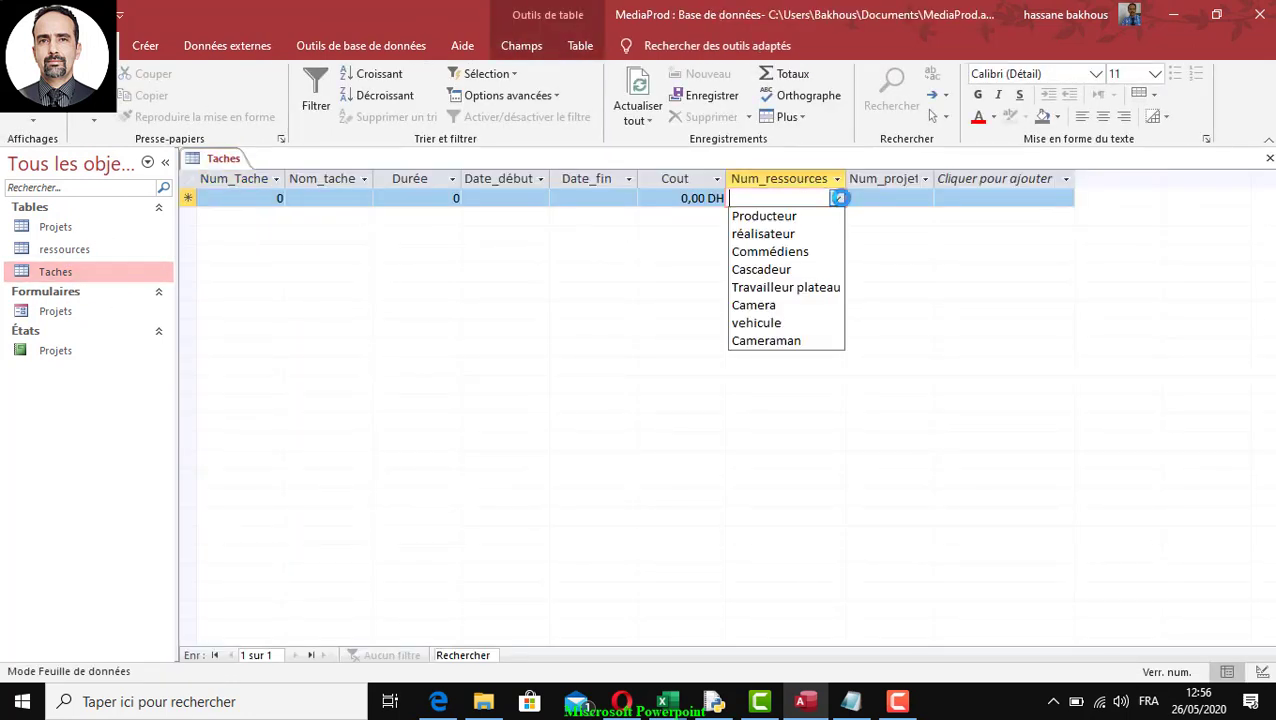
pyautogui.click(917, 200)
pyautogui.click(923, 199)
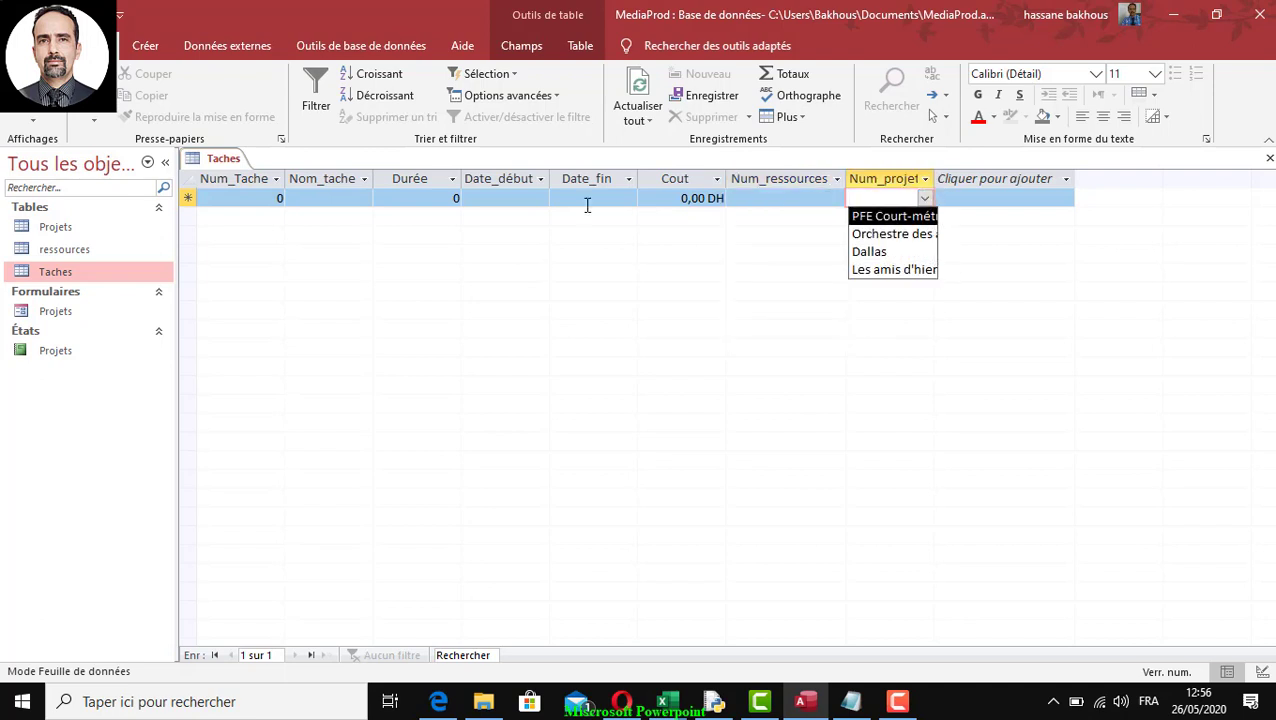
pyautogui.click(313, 199)
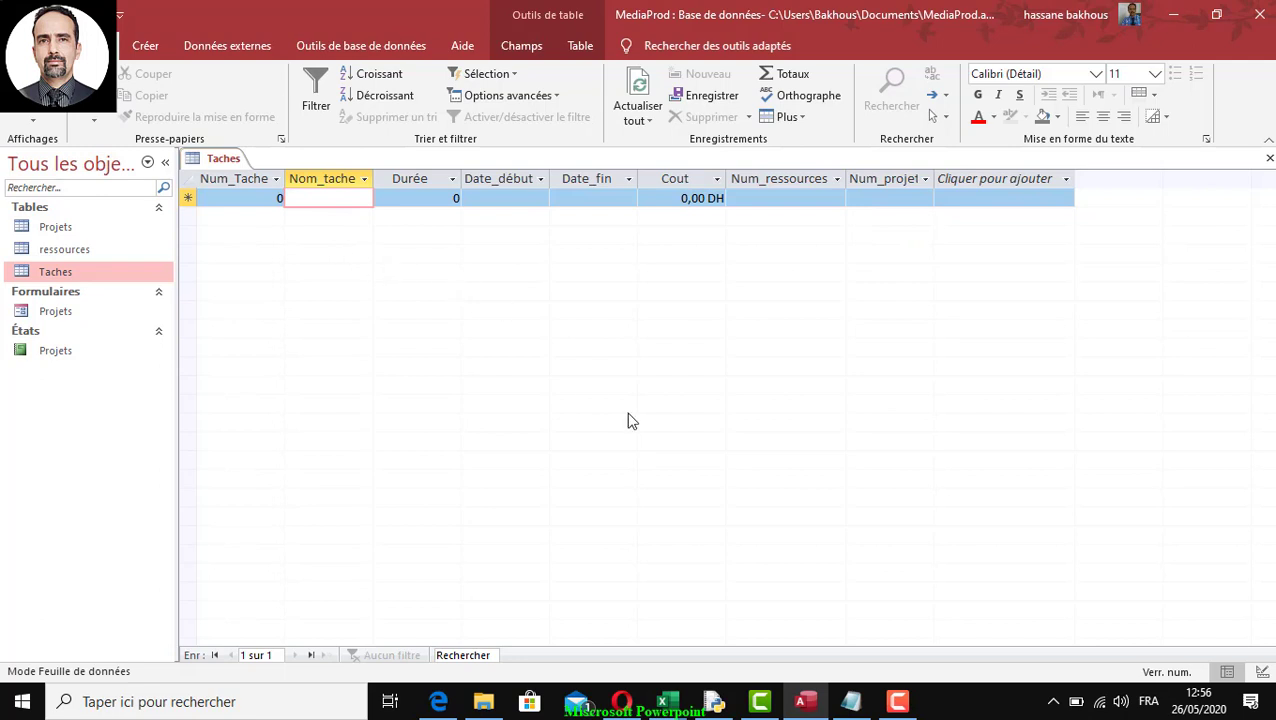
# Step: Switch to the Notepad task list, move its window clear of the Taches record, and copy the task name "choix du scénario"
pyautogui.click(851, 701)
pyautogui.click(886, 394)
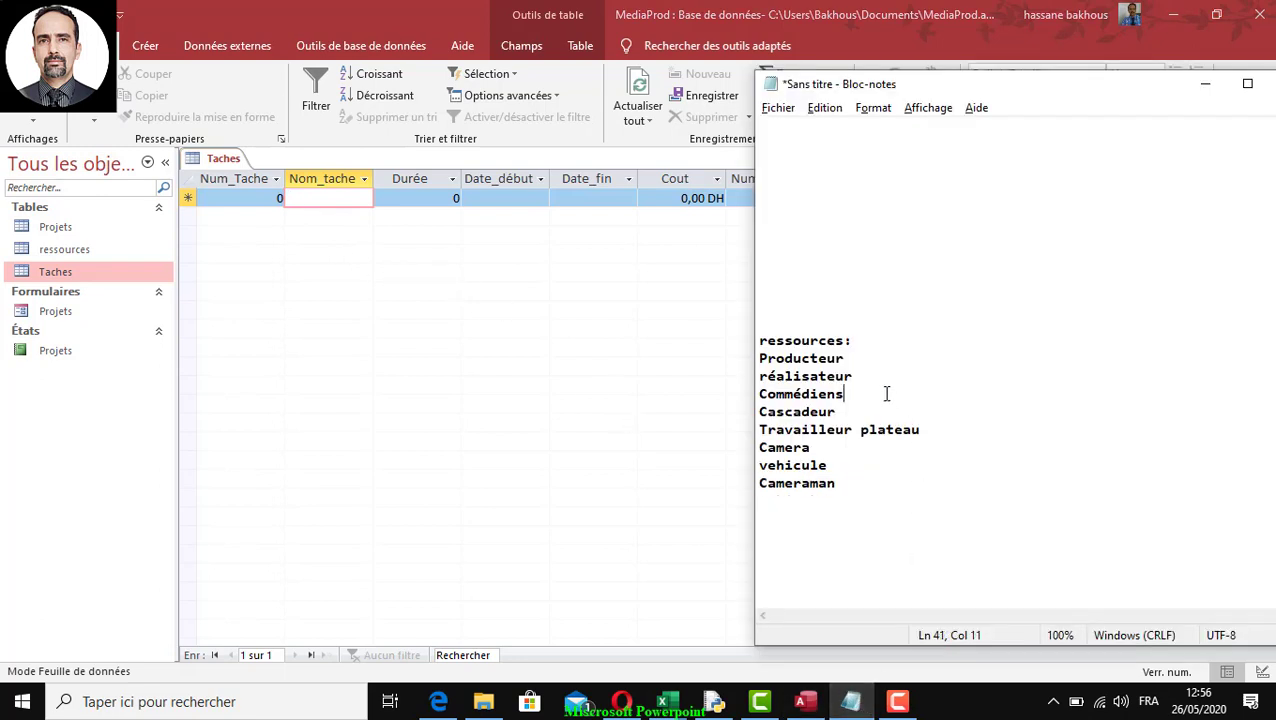
pyautogui.scroll(8, 886, 390)
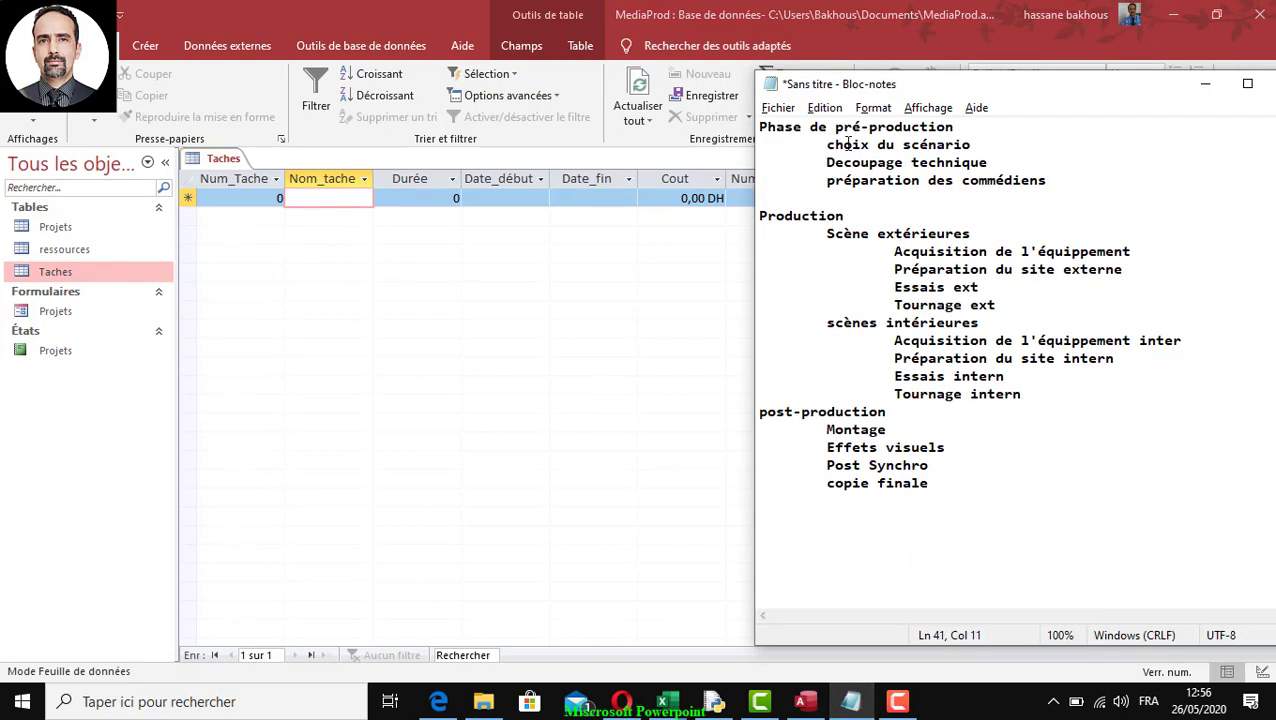
pyautogui.moveTo(847, 145); pyautogui.dragTo(1061, 148)
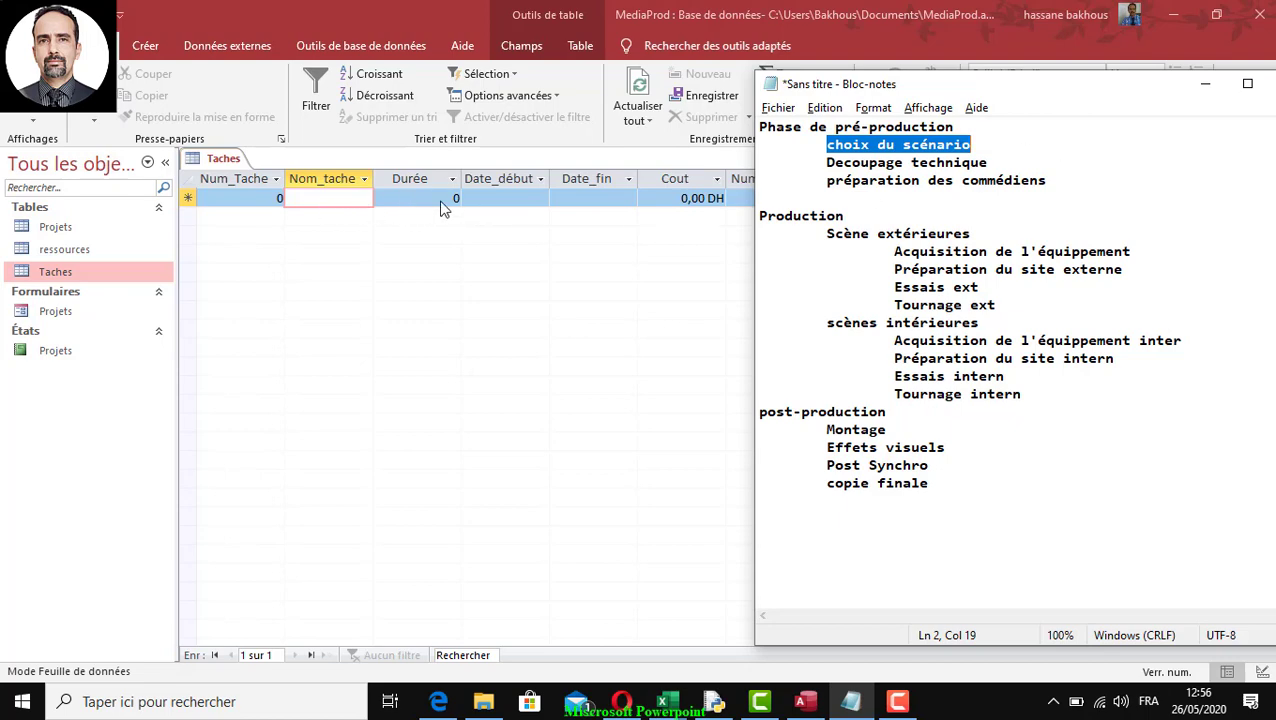
pyautogui.moveTo(925, 87); pyautogui.dragTo(739, 273)
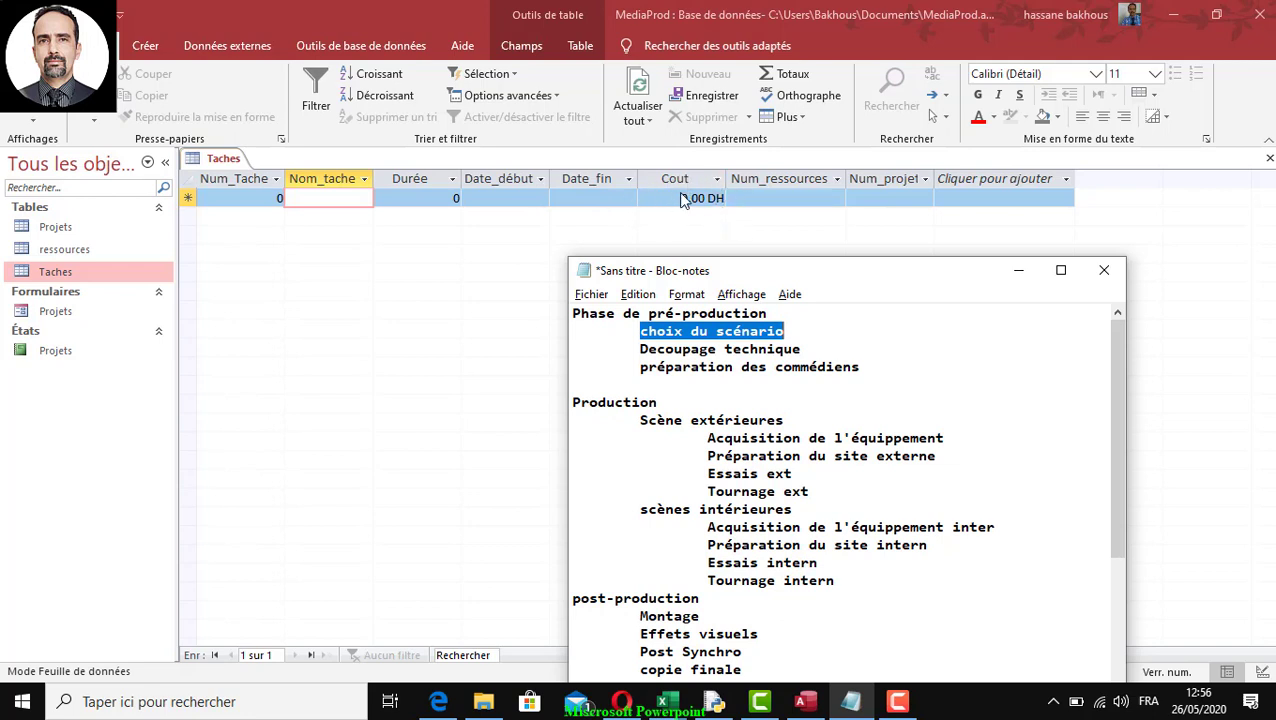
pyautogui.click(641, 334)
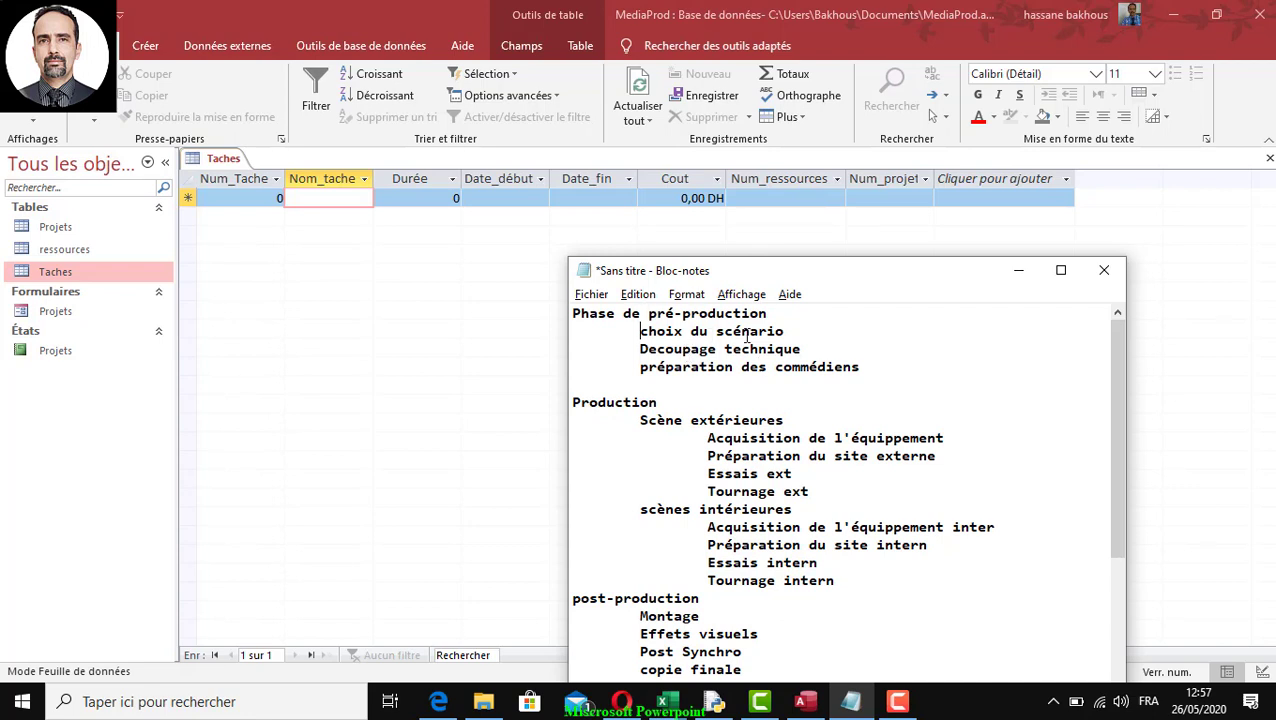
pyautogui.moveTo(784, 331); pyautogui.dragTo(641, 333)
pyautogui.hotkey('ctrl', 'c')
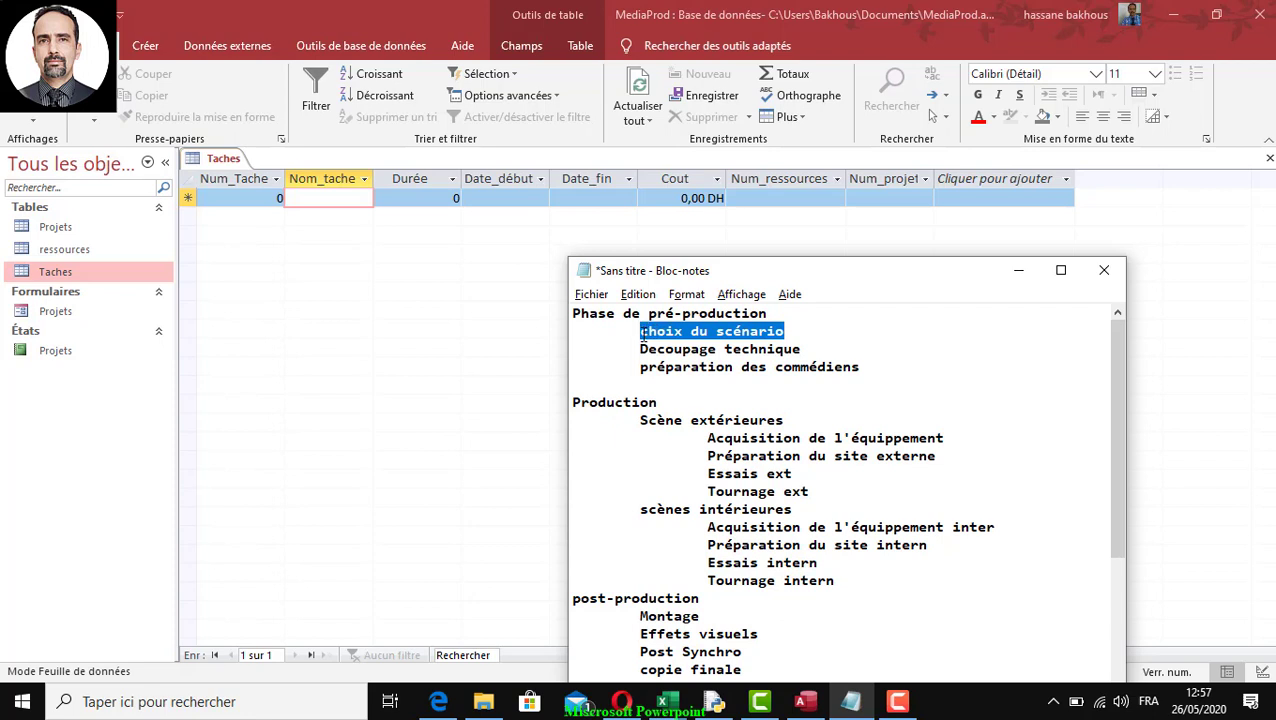
# Step: Enter task number 1 in Taches with the copied name "choix du scénario", and widen the Nom_tache column to fit it
pyautogui.click(340, 199)
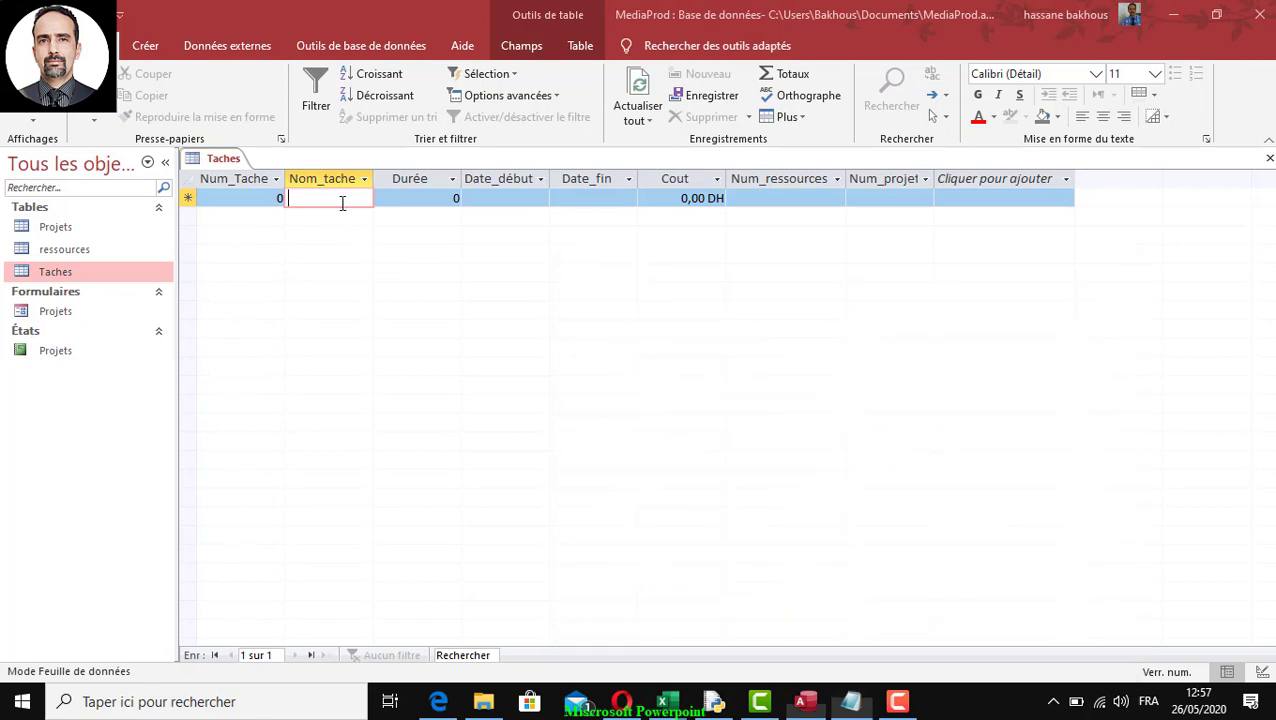
pyautogui.click(272, 198)
pyautogui.write('1')
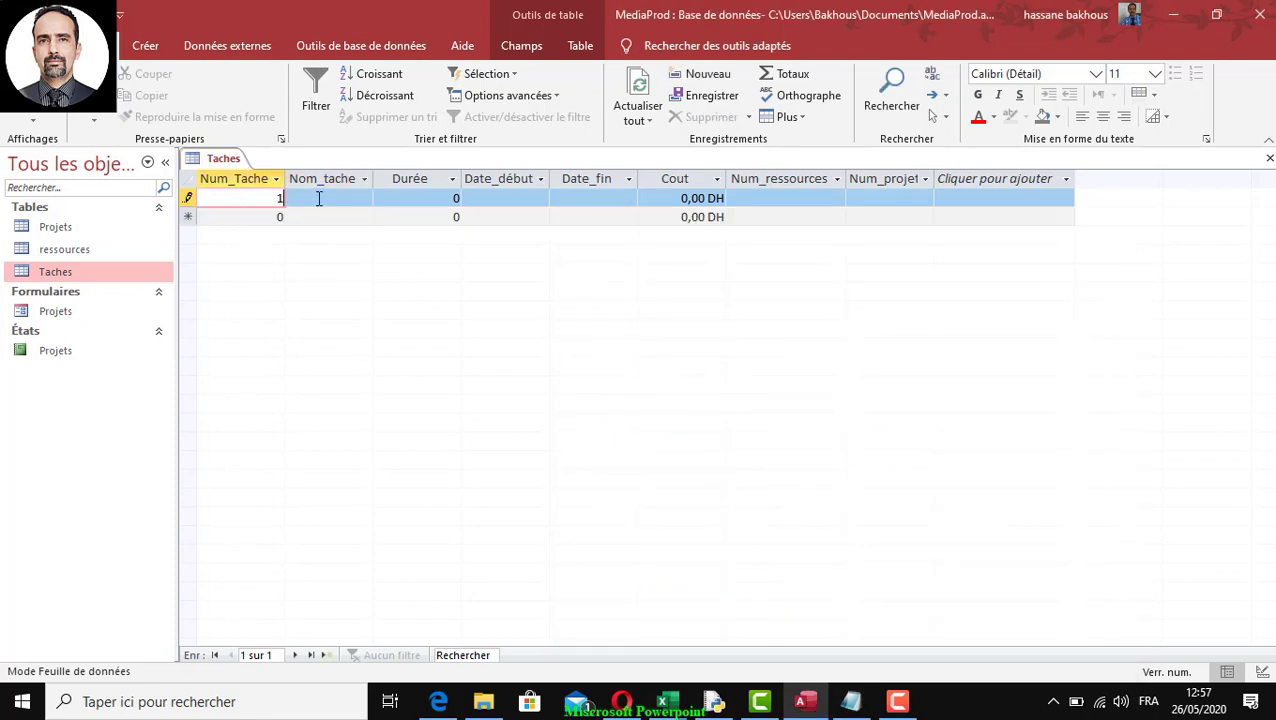
pyautogui.click(333, 197)
pyautogui.hotkey('ctrl', 'v')
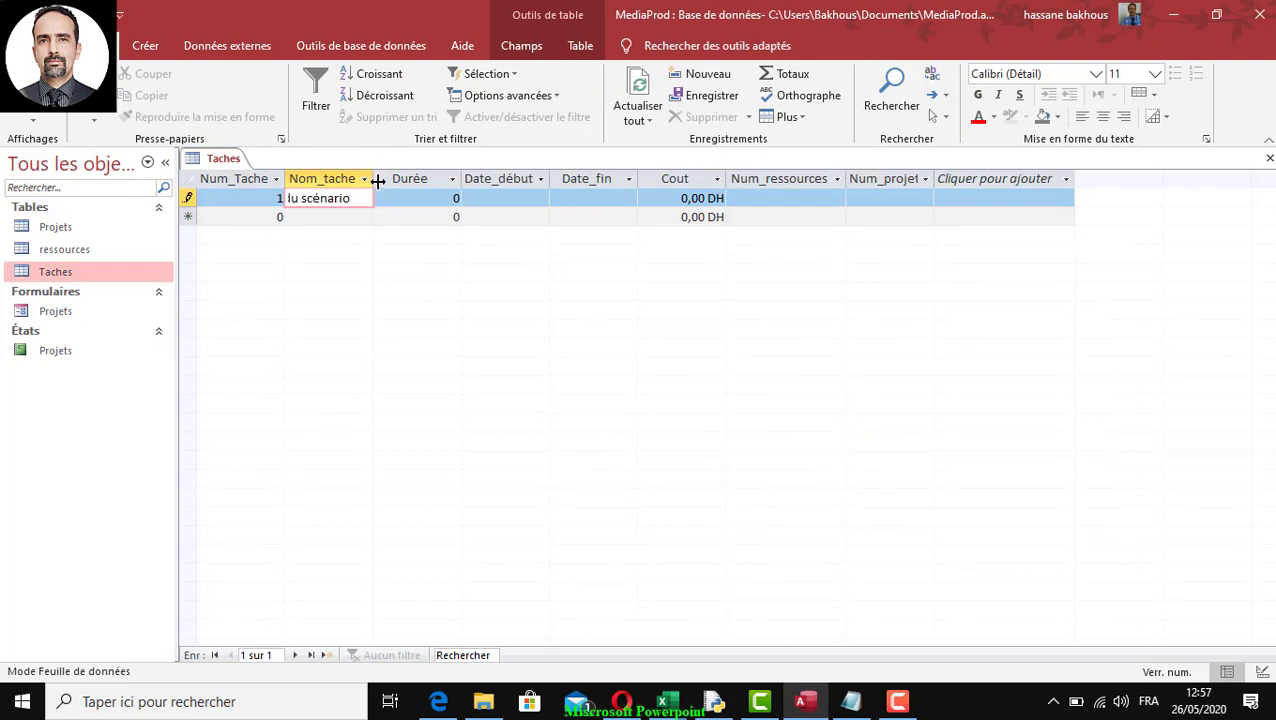
pyautogui.moveTo(372, 178); pyautogui.dragTo(410, 180)
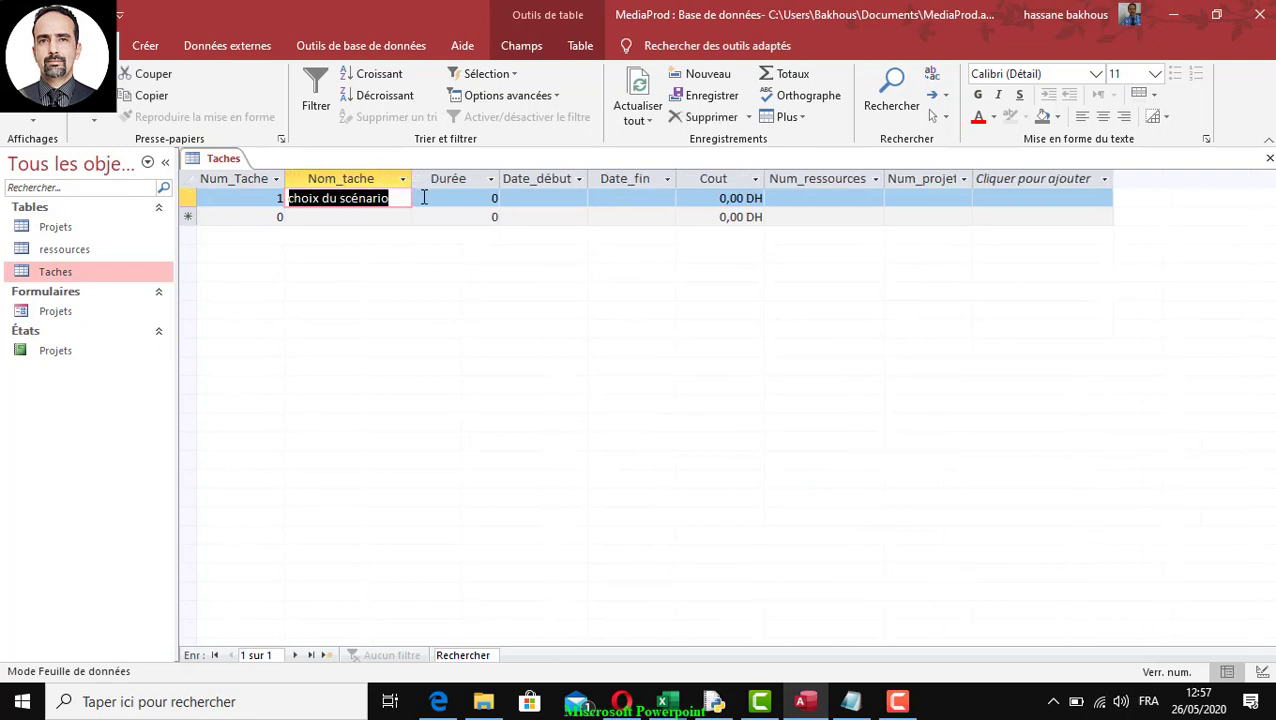
# Step: Give task 1 a duration of 7, the start date 25/04/2020 and the end date 01/05/2020
pyautogui.press('Tab')
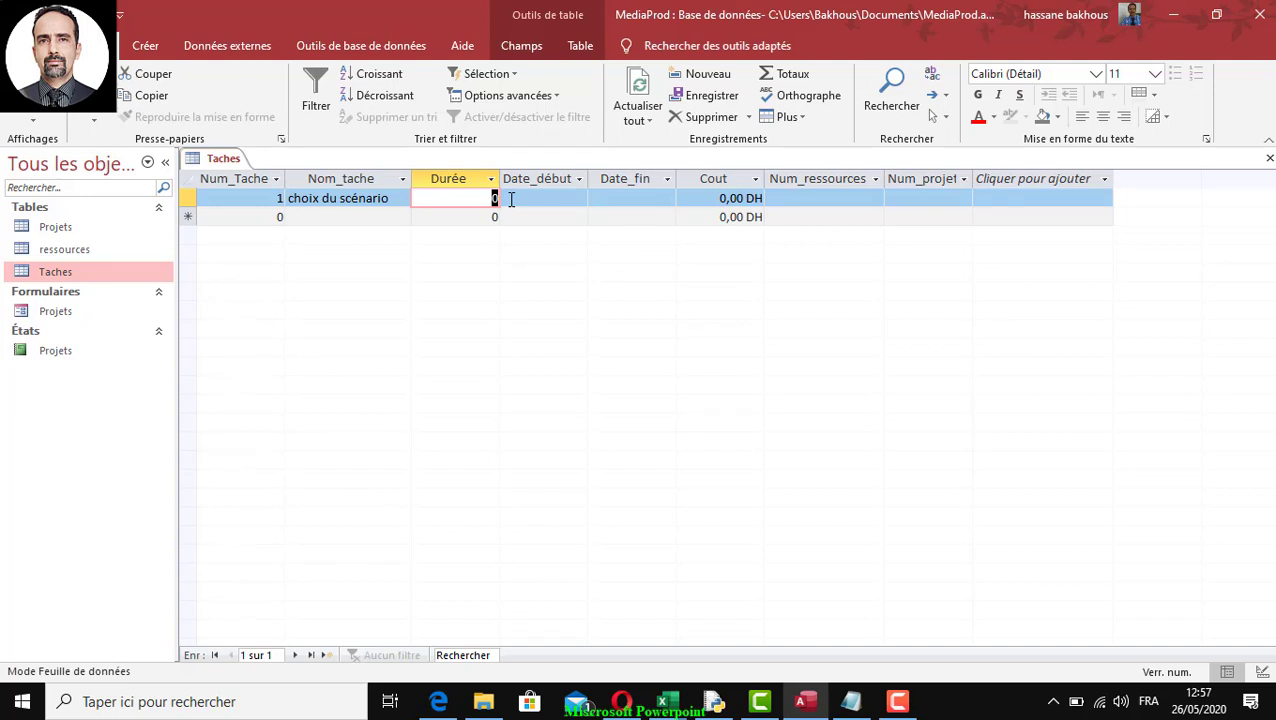
pyautogui.write('7')
pyautogui.press('Tab')
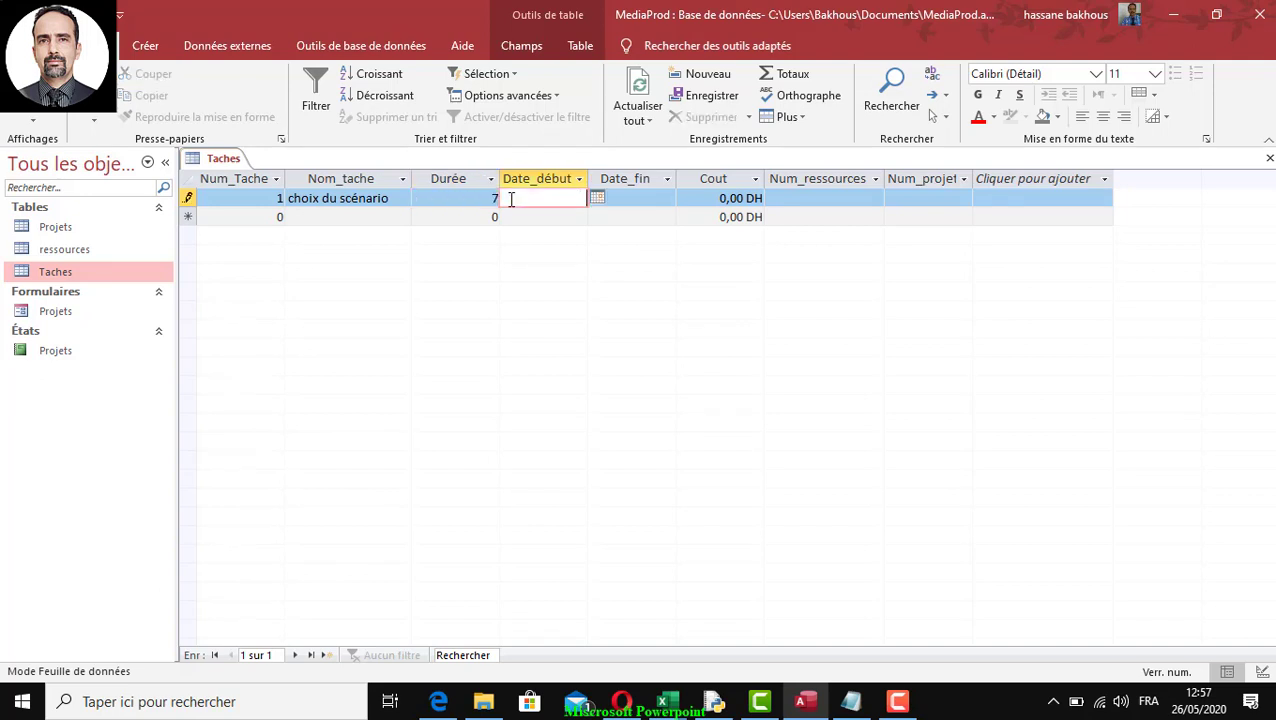
pyautogui.click(596, 198)
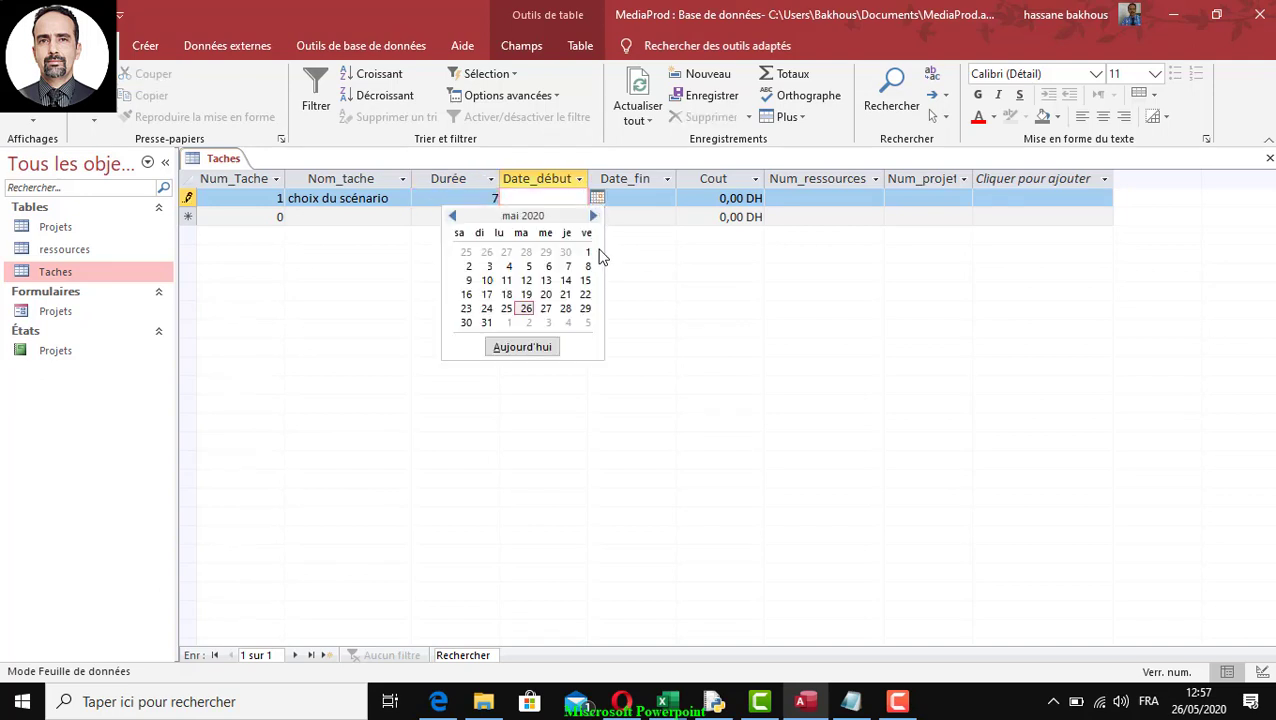
pyautogui.click(464, 255)
pyautogui.click(648, 198)
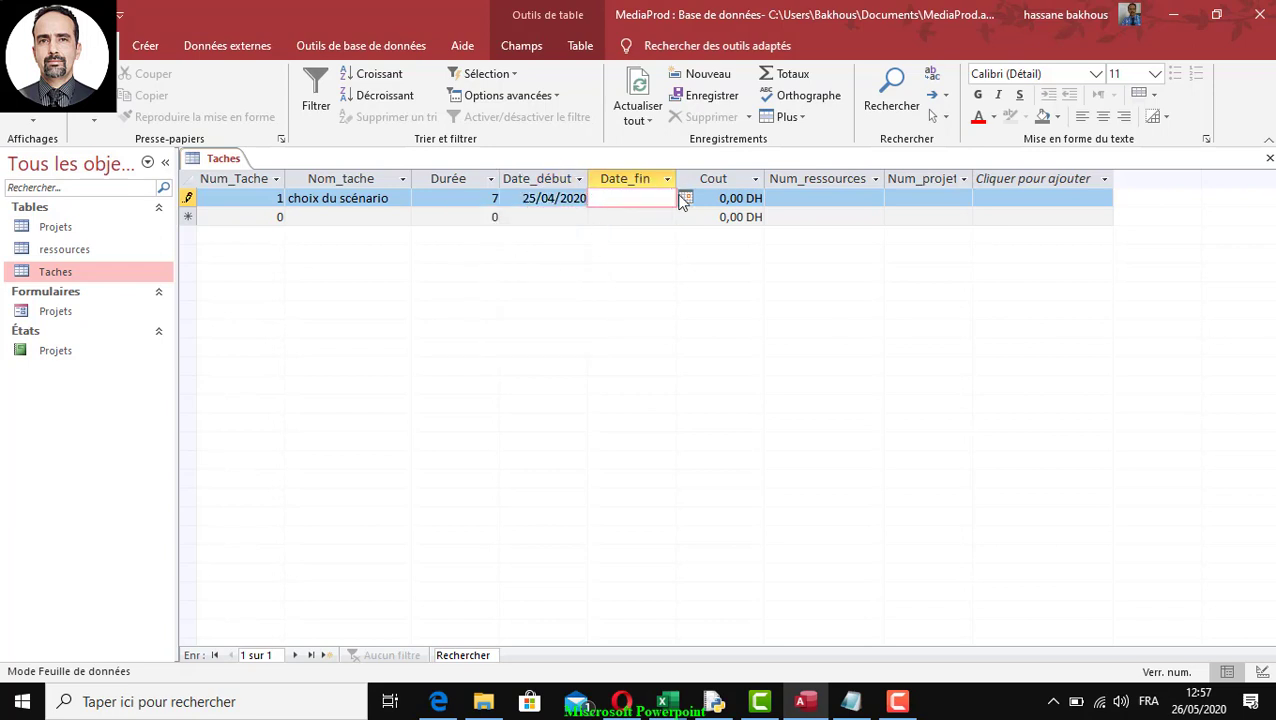
pyautogui.click(684, 198)
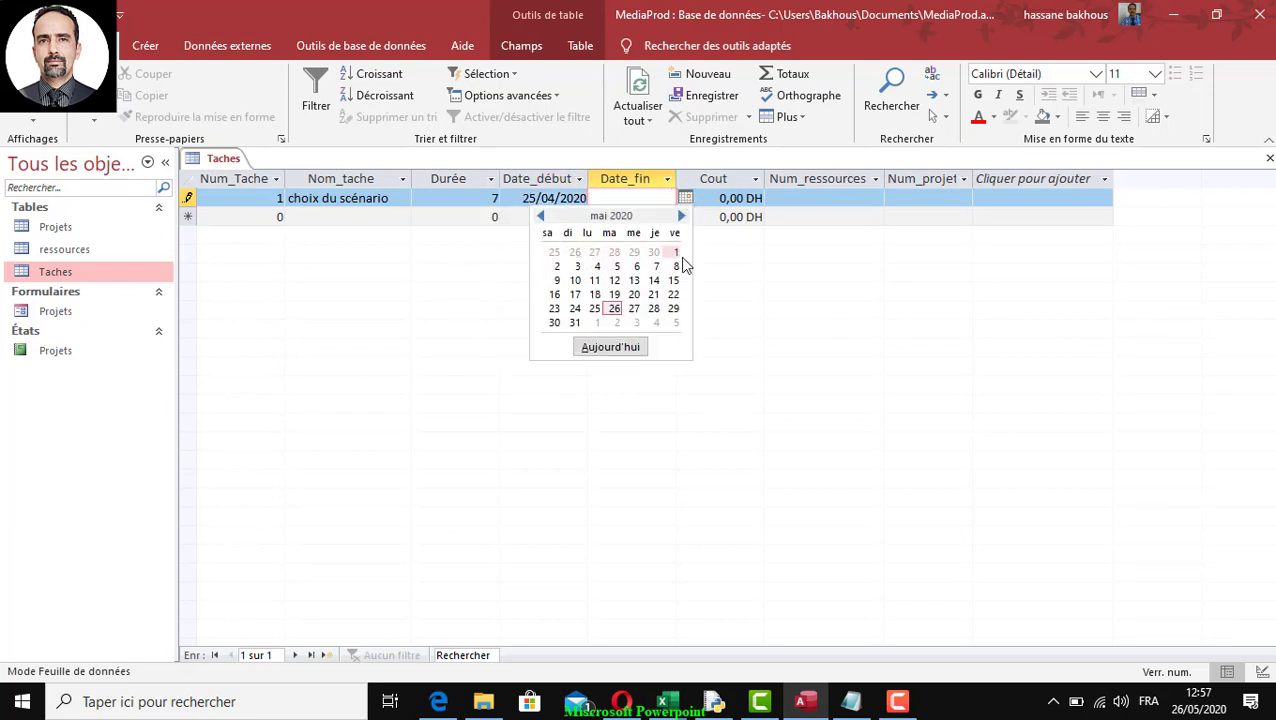
pyautogui.click(678, 254)
# Step: Set task 1's cost to 1000 and choose réalisateur as its resource
pyautogui.moveTo(718, 198); pyautogui.dragTo(788, 198)
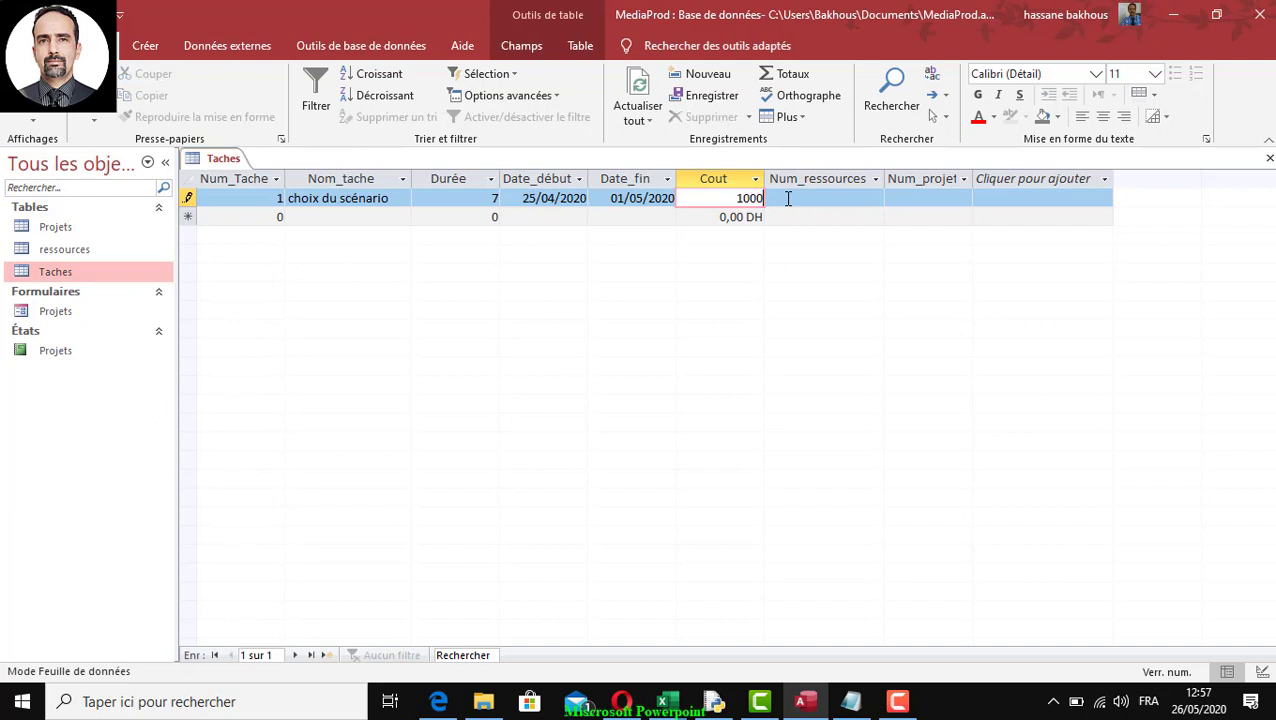
pyautogui.click(788, 198)
pyautogui.click(875, 198)
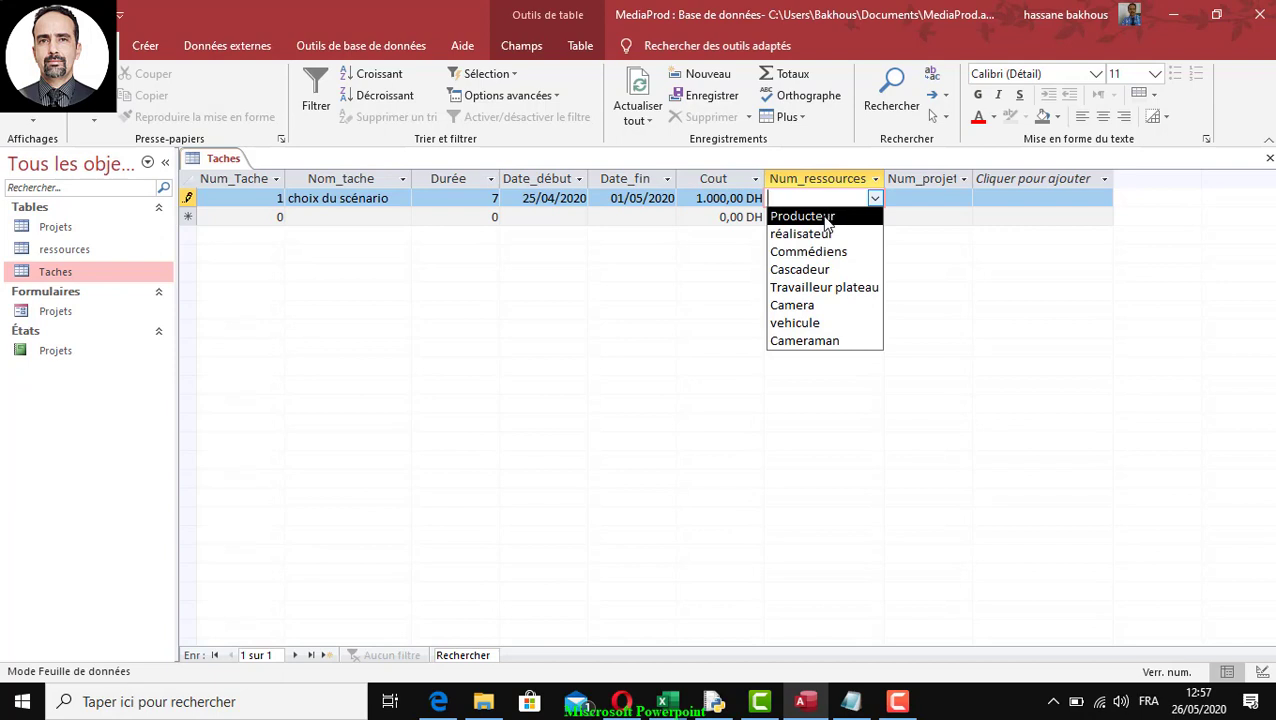
pyautogui.click(826, 216)
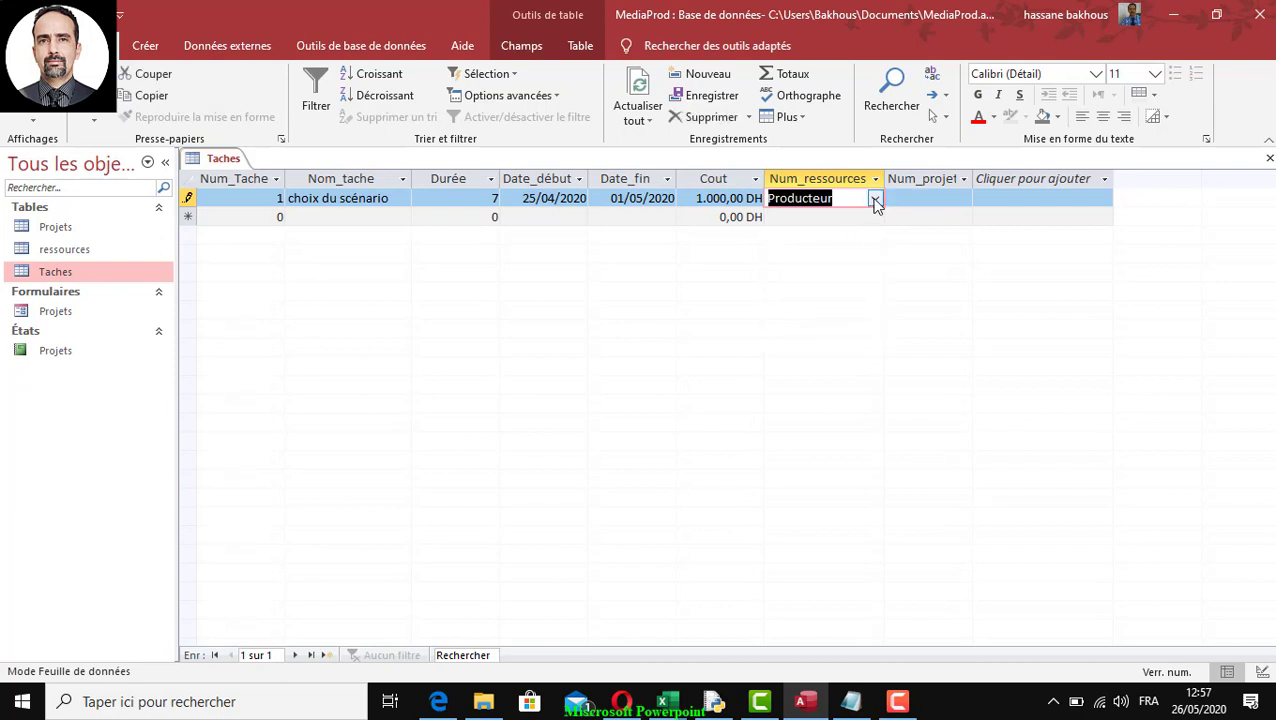
pyautogui.click(875, 198)
pyautogui.click(834, 234)
# Step: Widen the Num_projet column to show full project names and assign task 1 to the PFE Court-métrage project
pyautogui.click(929, 196)
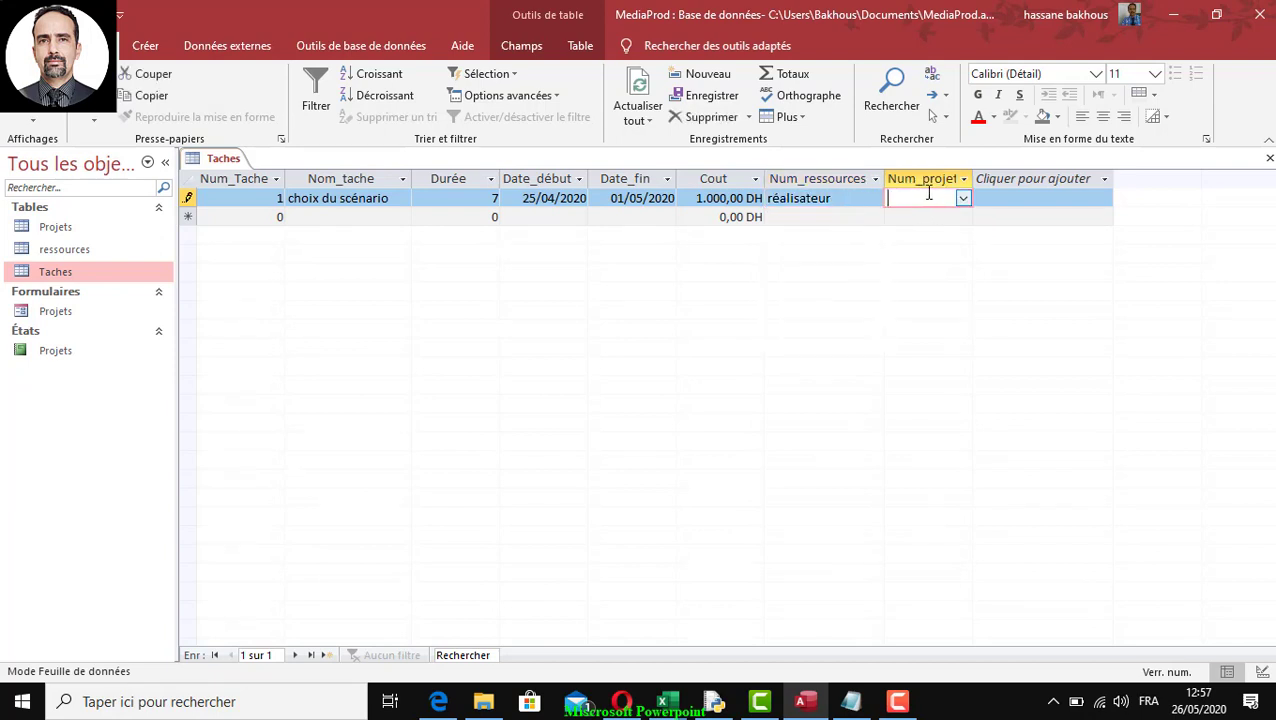
pyautogui.click(962, 198)
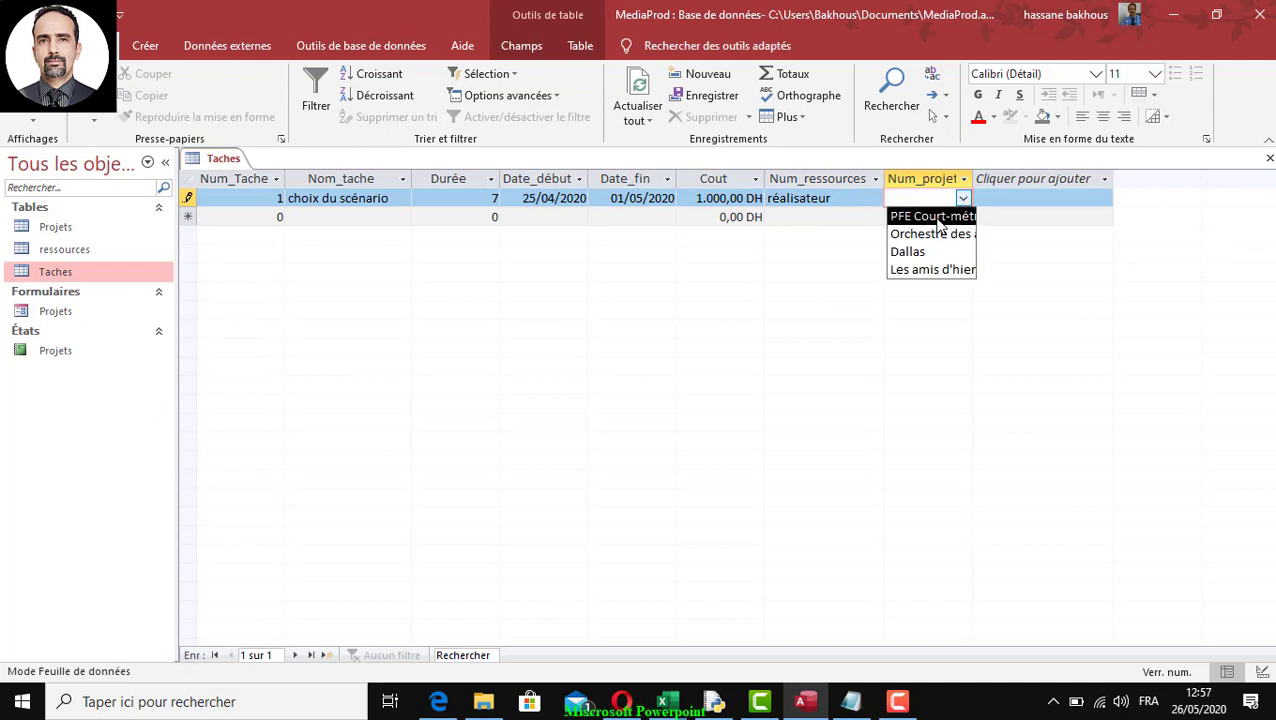
pyautogui.moveTo(973, 179); pyautogui.dragTo(1072, 180)
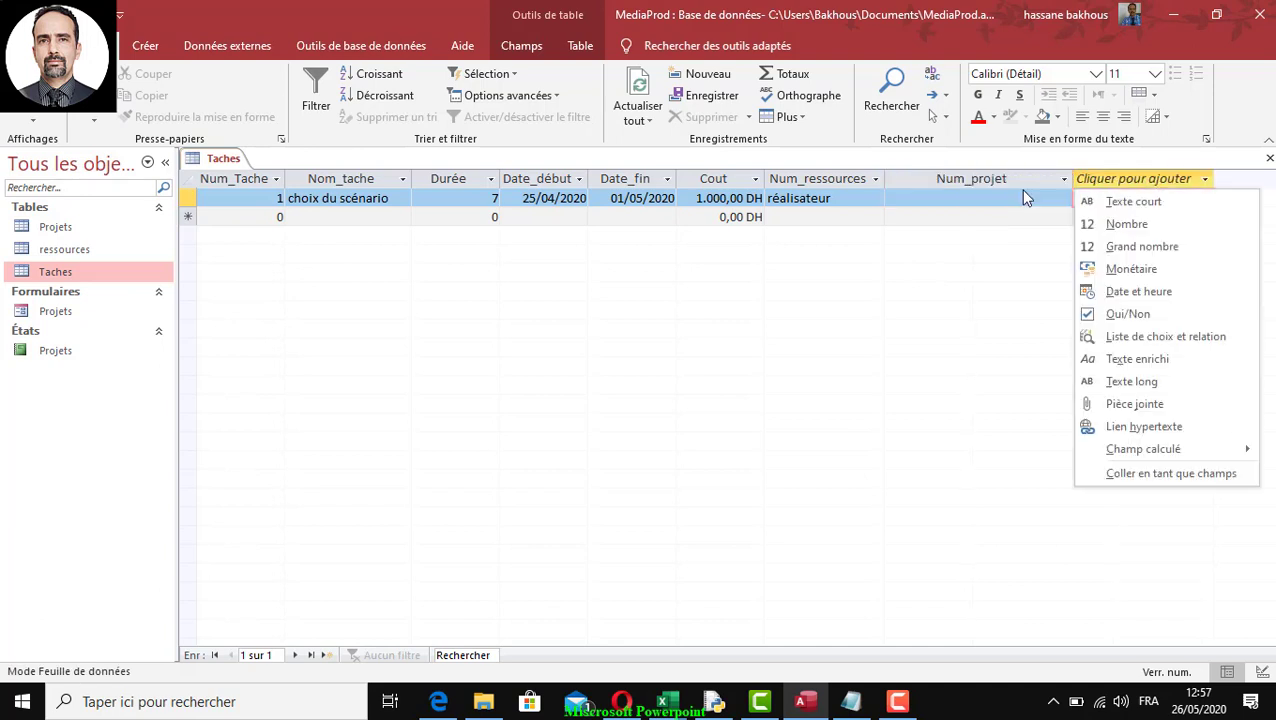
pyautogui.click(1059, 200)
pyautogui.click(1064, 199)
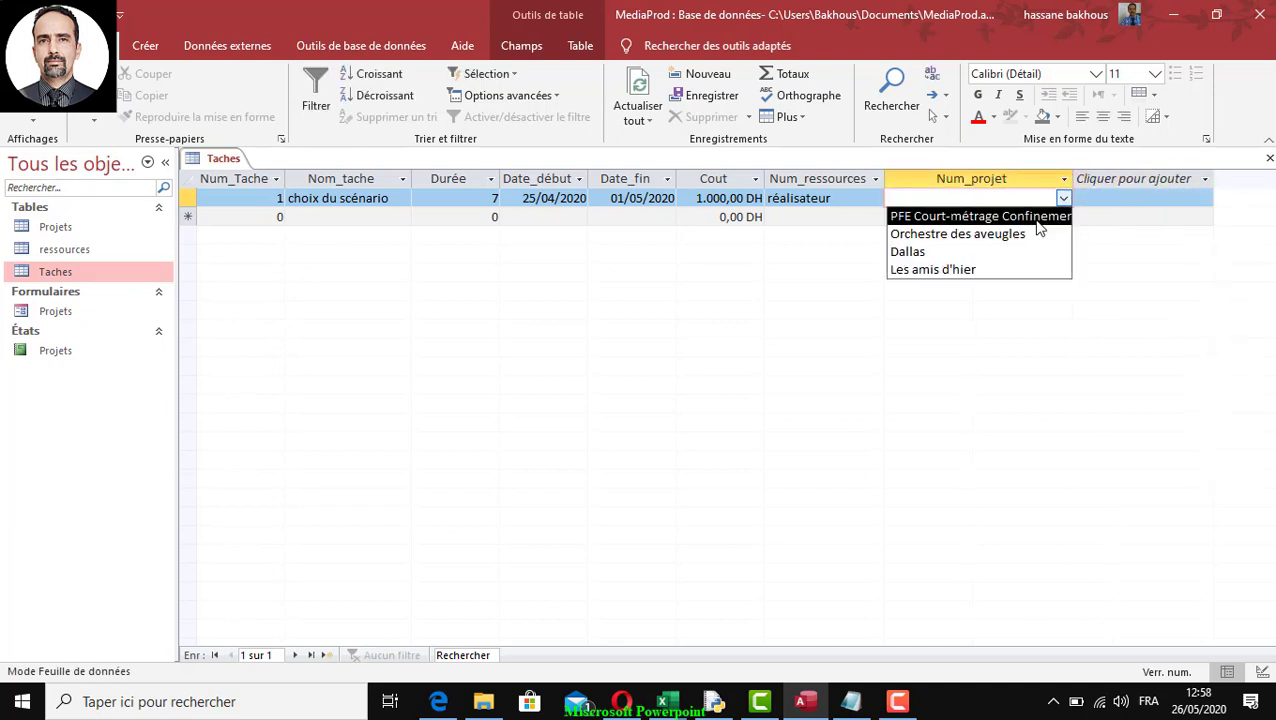
pyautogui.click(1037, 218)
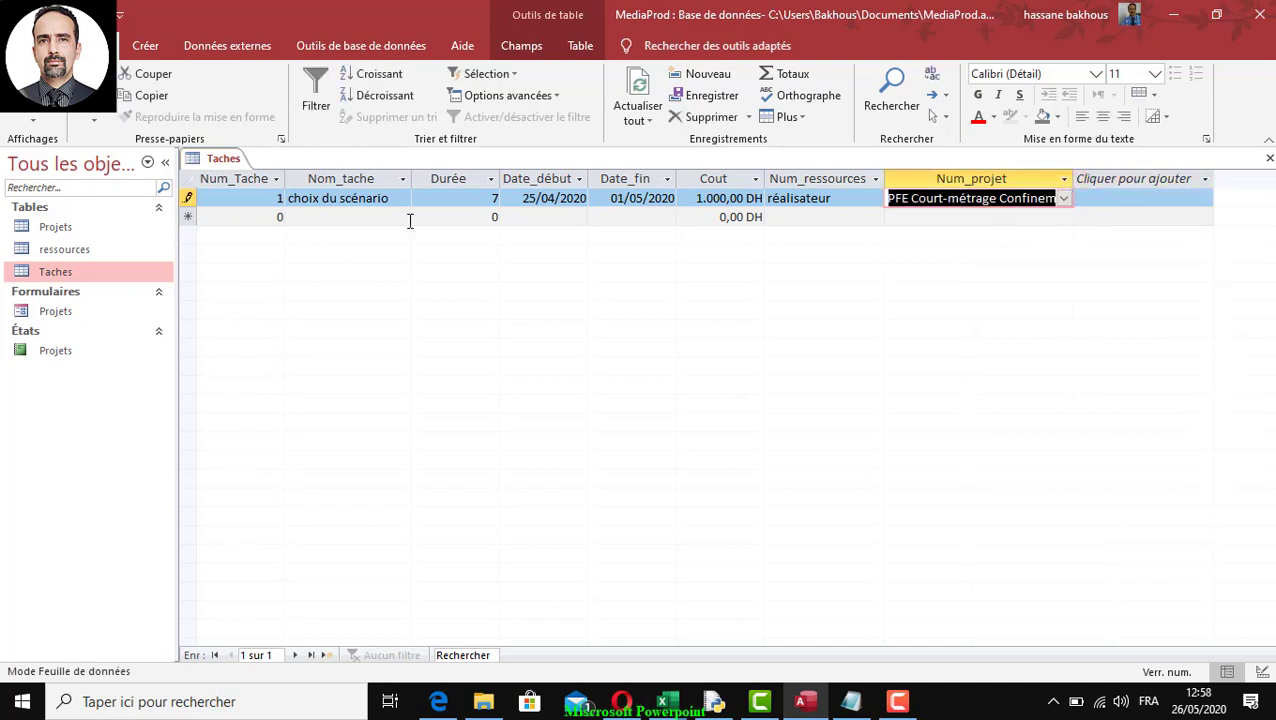
# Step: Add task number 2 to Taches with the name "Decoupage technique" copied from the Notepad task list
pyautogui.click(278, 217)
pyautogui.write('2')
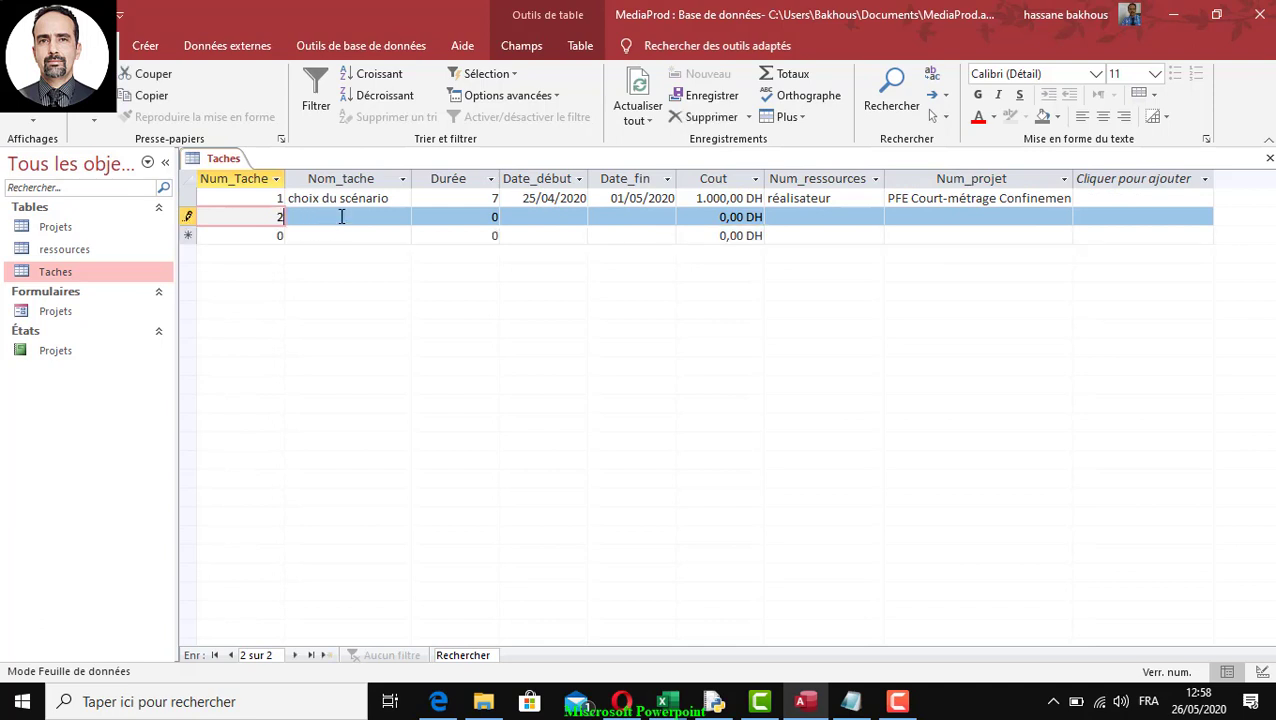
pyautogui.press('Tab')
pyautogui.hotkey('alt', 'Tab')
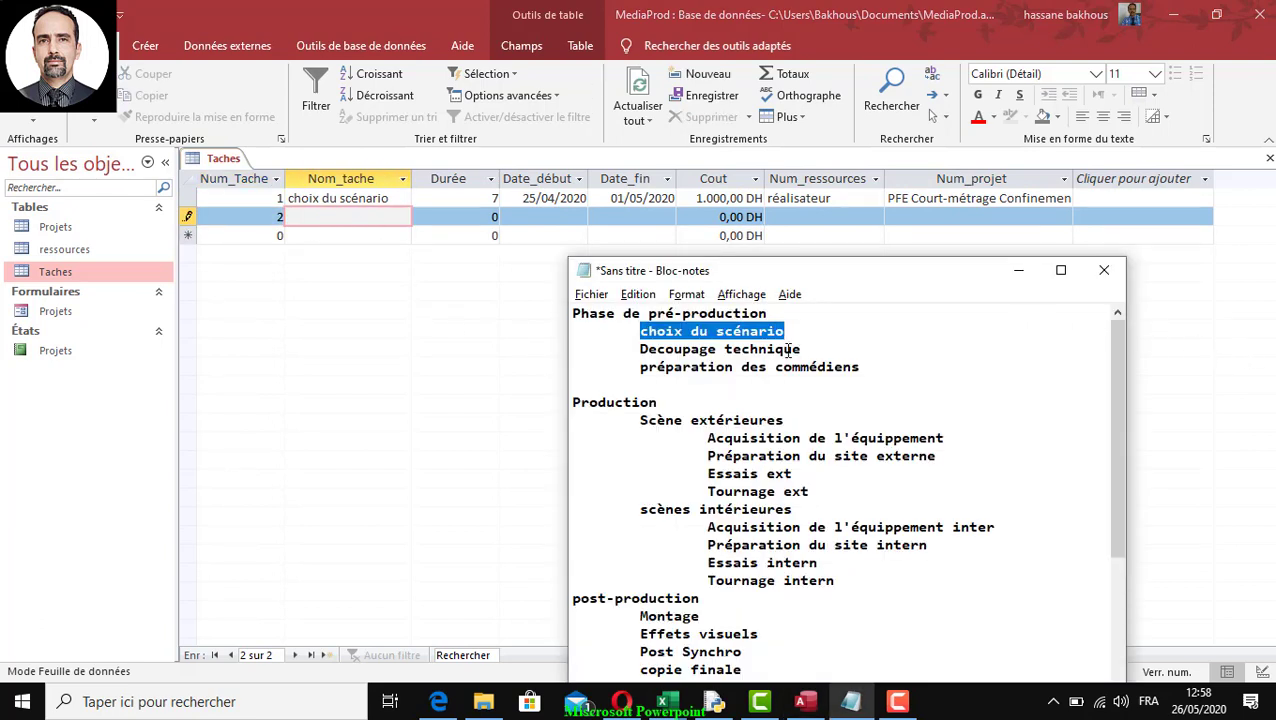
pyautogui.moveTo(801, 349); pyautogui.dragTo(638, 349)
pyautogui.hotkey('ctrl', 'c')
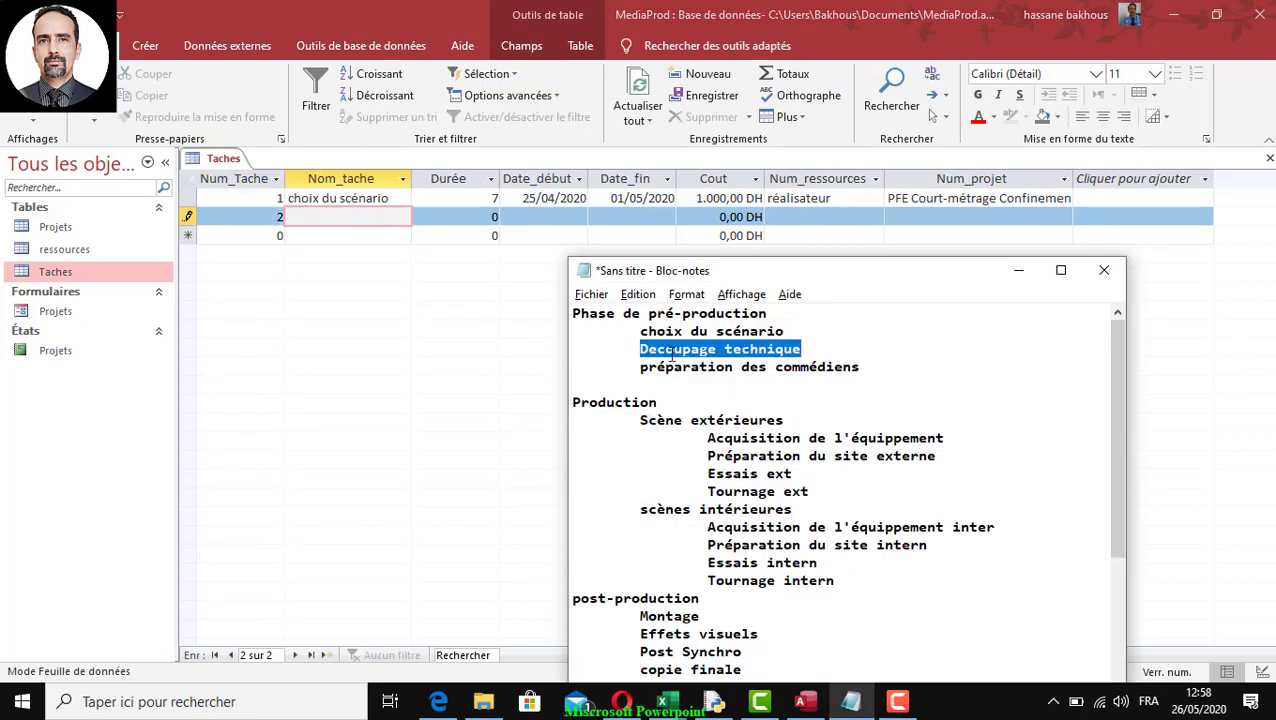
pyautogui.click(323, 217)
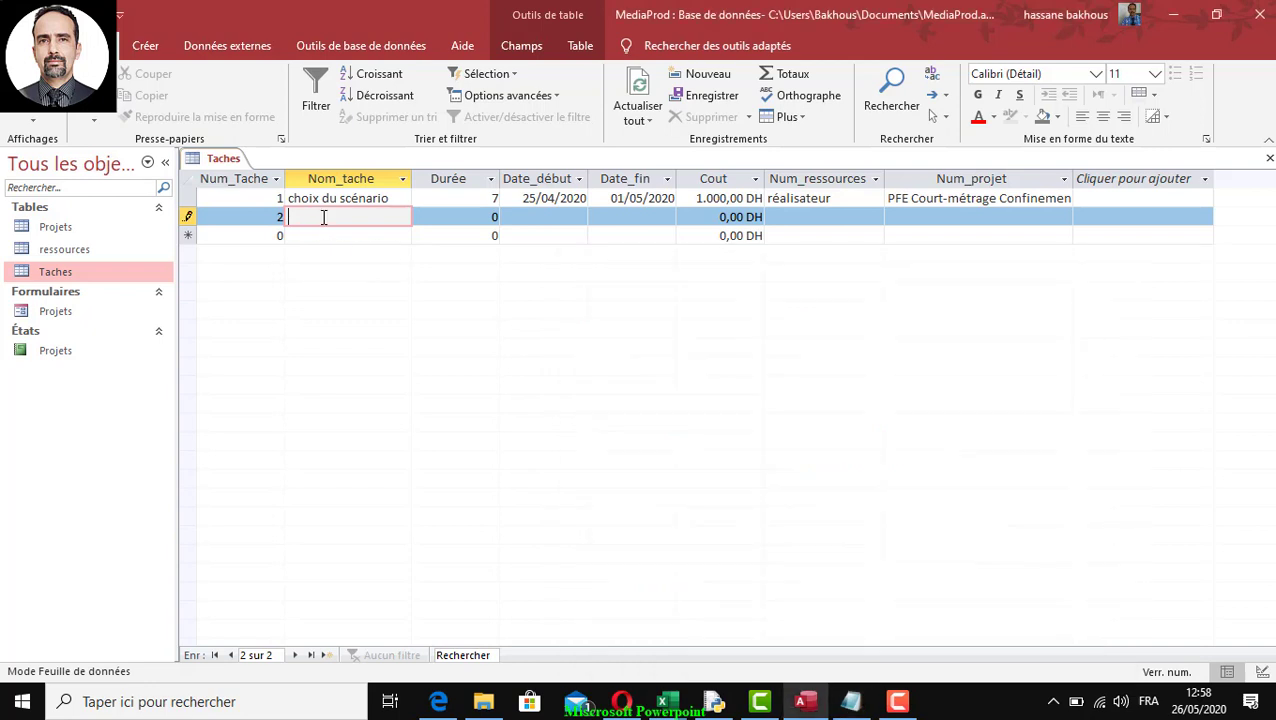
pyautogui.hotkey('ctrl', 'v')
pyautogui.press('Tab')
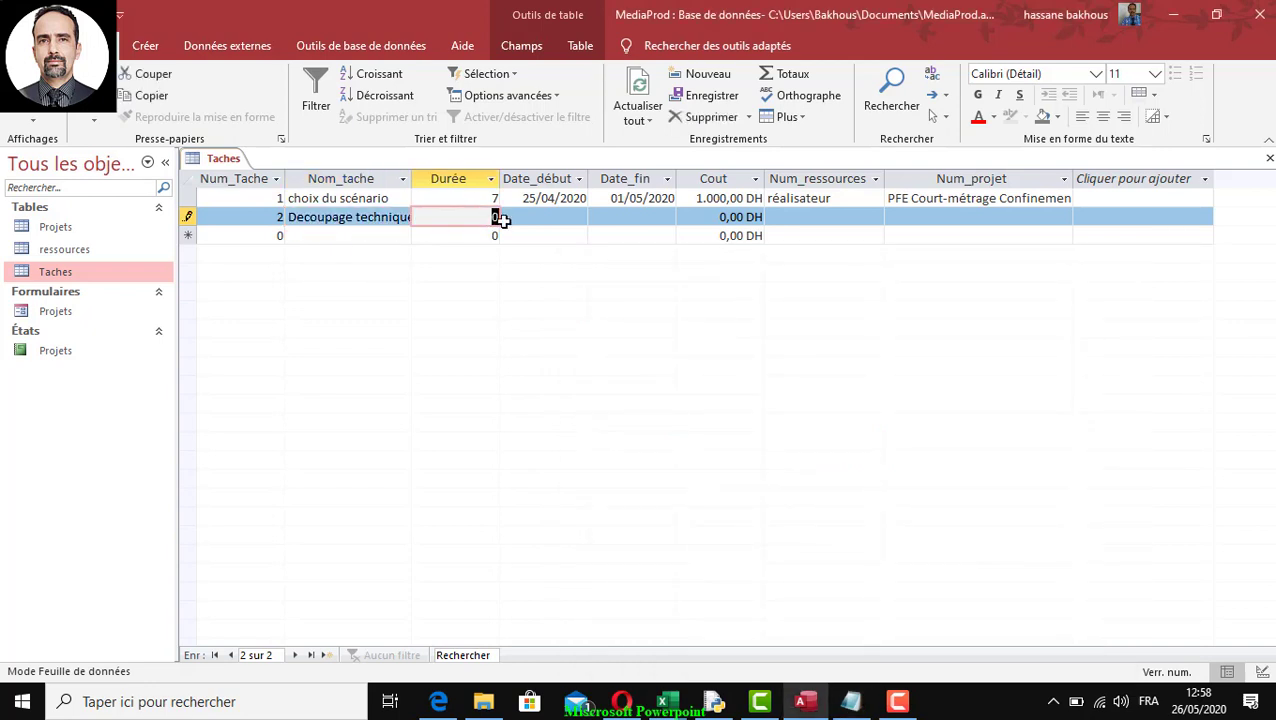
# Step: Give task 2 a duration of 3, the start date 01/05/2020 and the end date 03/05/2020
pyautogui.write('3')
pyautogui.press('Tab')
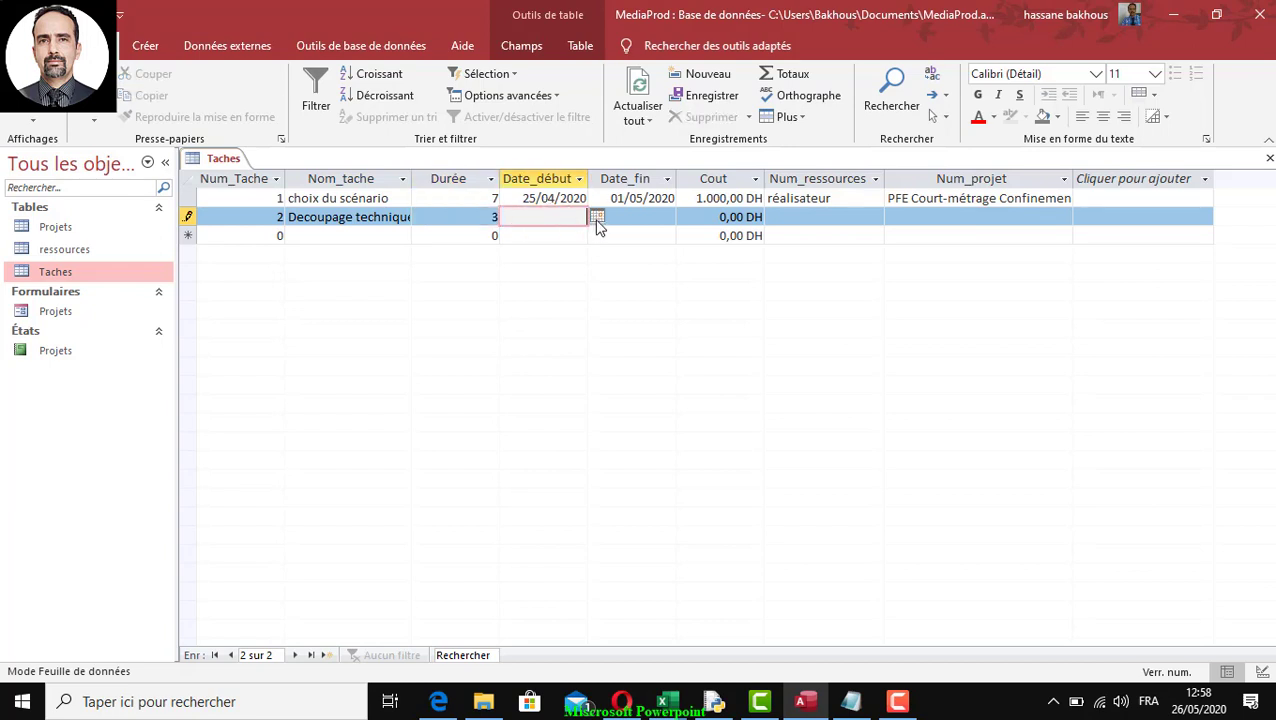
pyautogui.click(597, 217)
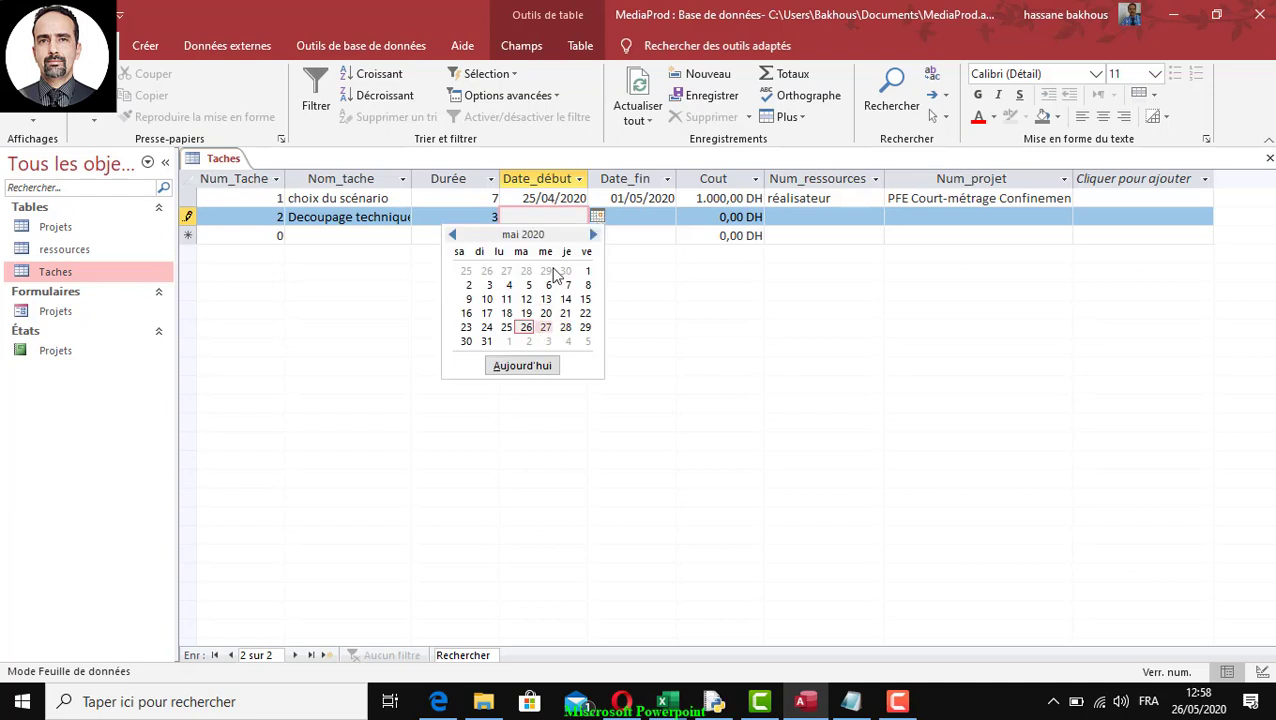
pyautogui.click(587, 271)
pyautogui.click(645, 217)
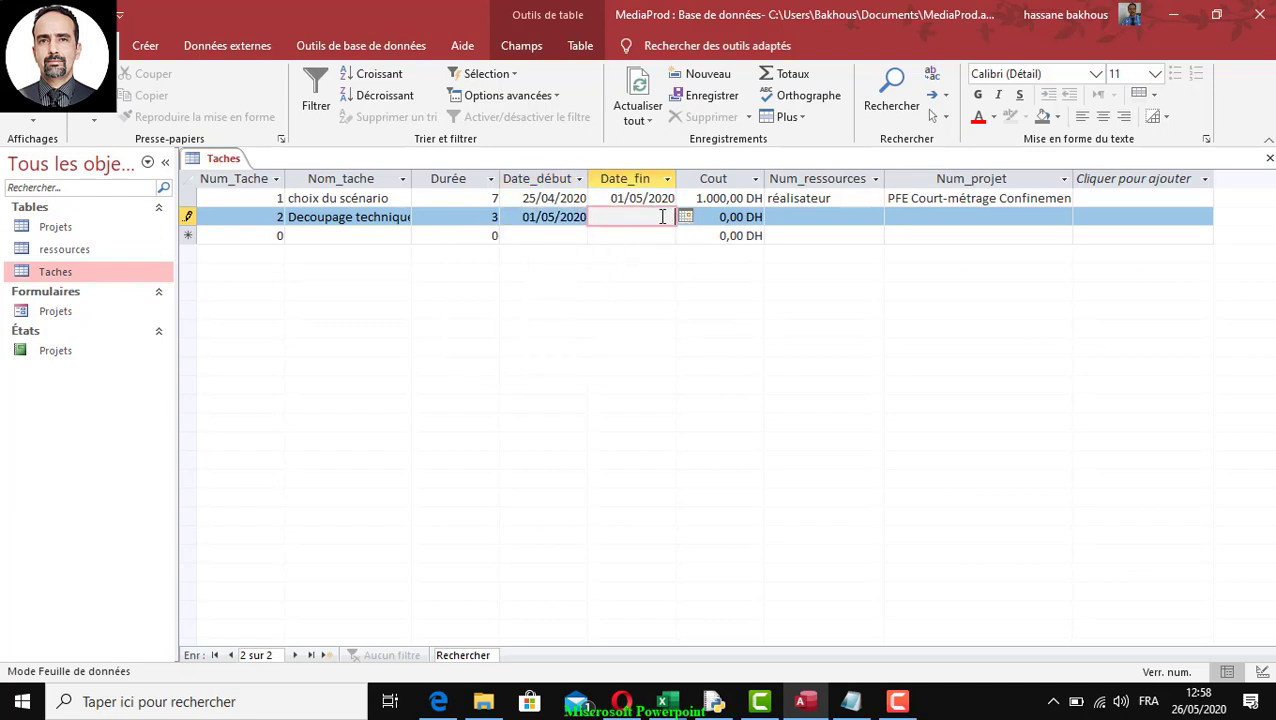
pyautogui.click(685, 217)
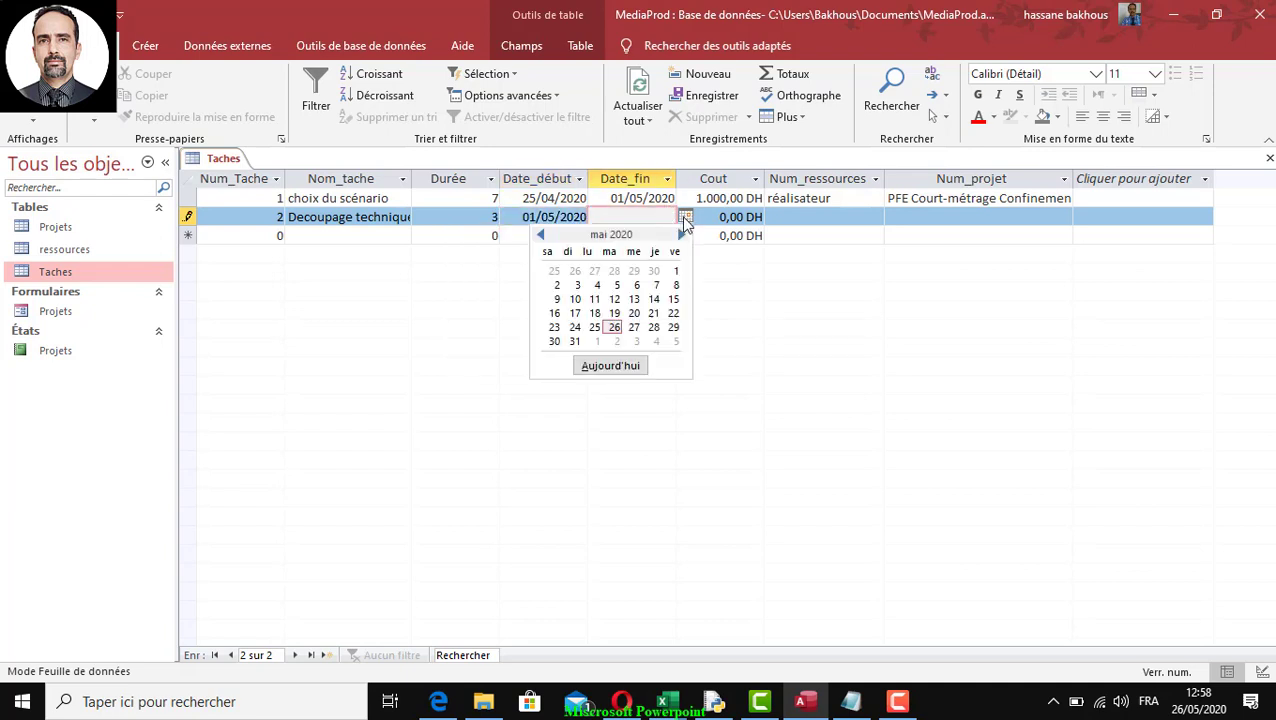
pyautogui.click(577, 285)
# Step: Set task 2's cost to 500 and choose réalisateur as its resource
pyautogui.moveTo(720, 217); pyautogui.dragTo(762, 218)
pyautogui.write('500')
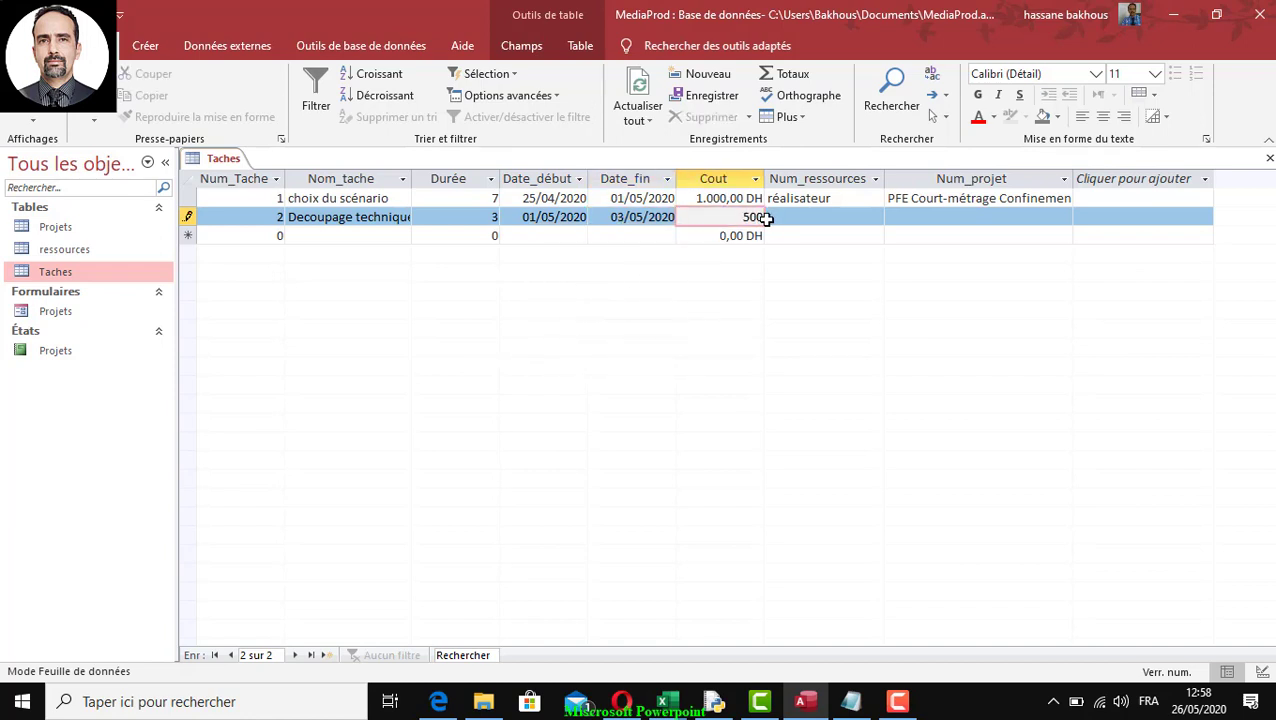
pyautogui.click(846, 217)
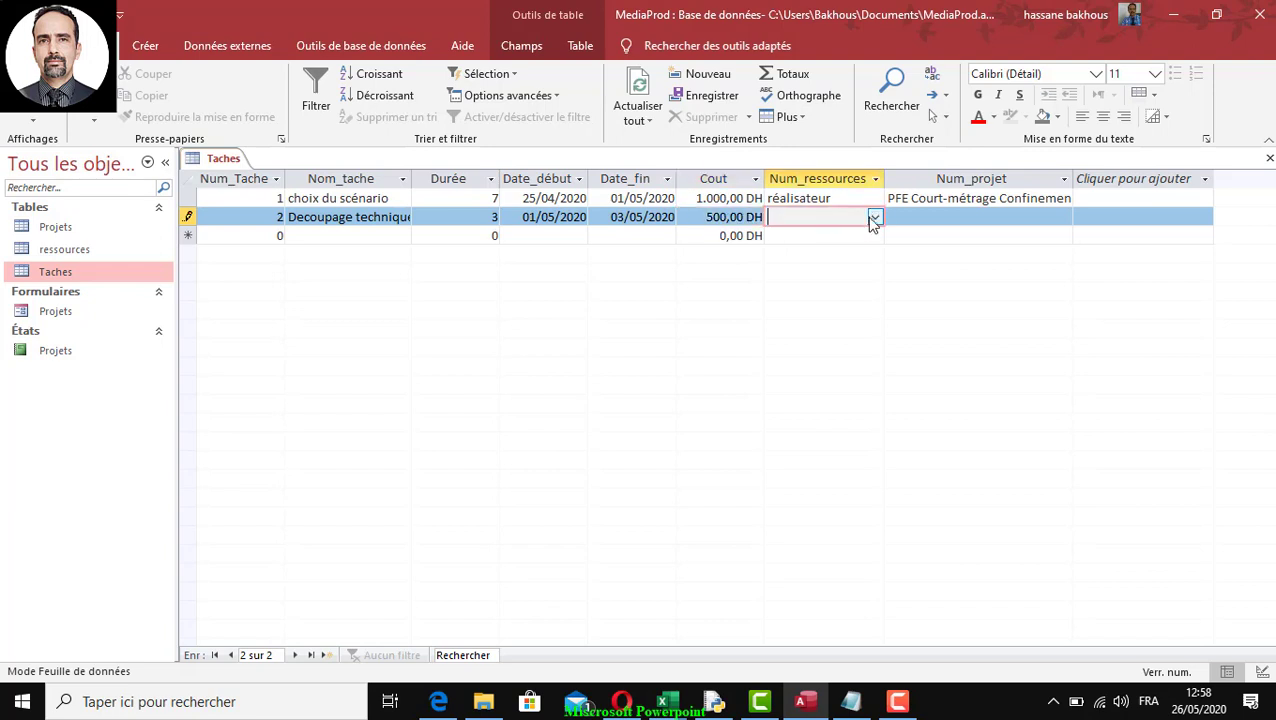
pyautogui.click(874, 219)
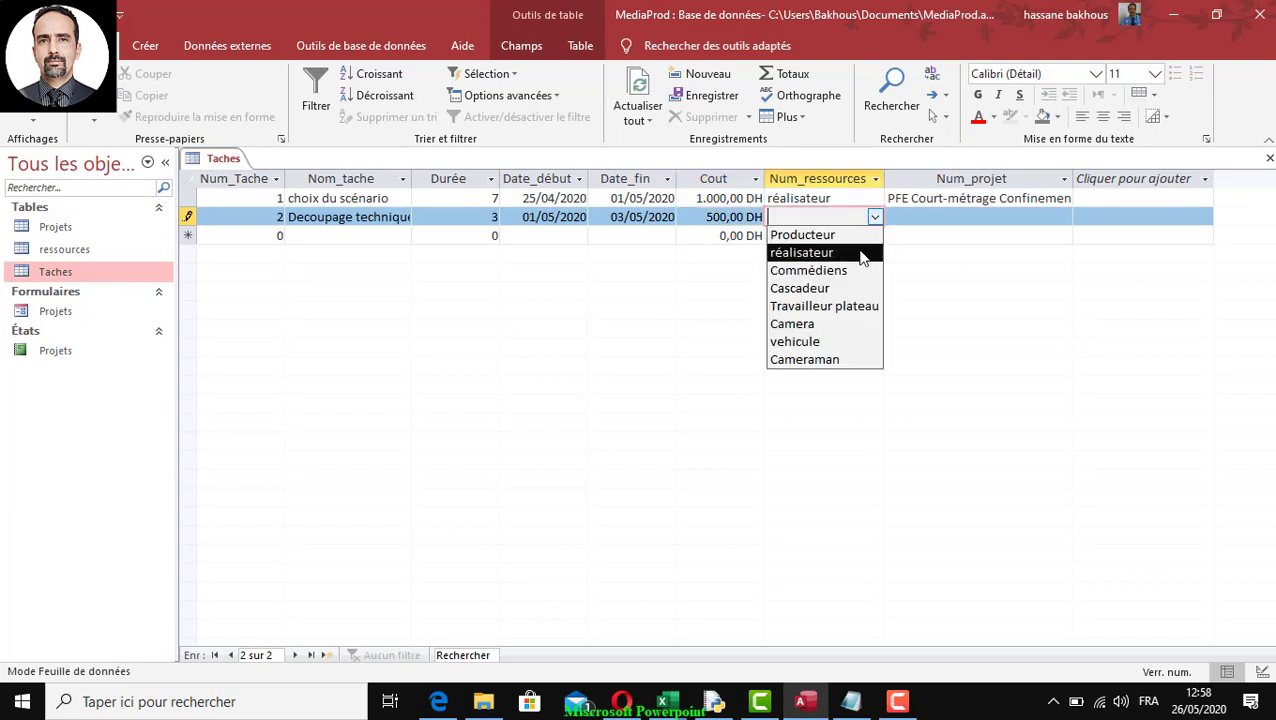
pyautogui.click(846, 254)
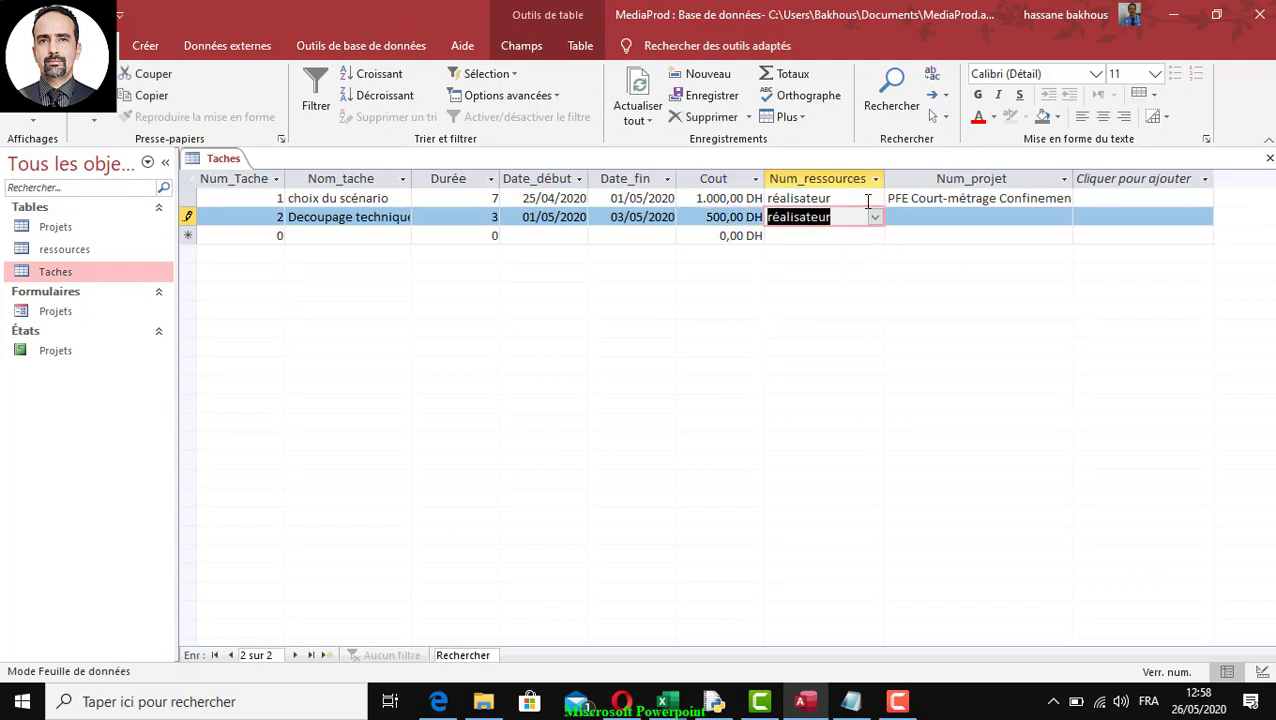
# Step: Change the resource of task 1, choix du scénario, to Producteur
pyautogui.click(870, 198)
pyautogui.click(874, 198)
pyautogui.click(866, 216)
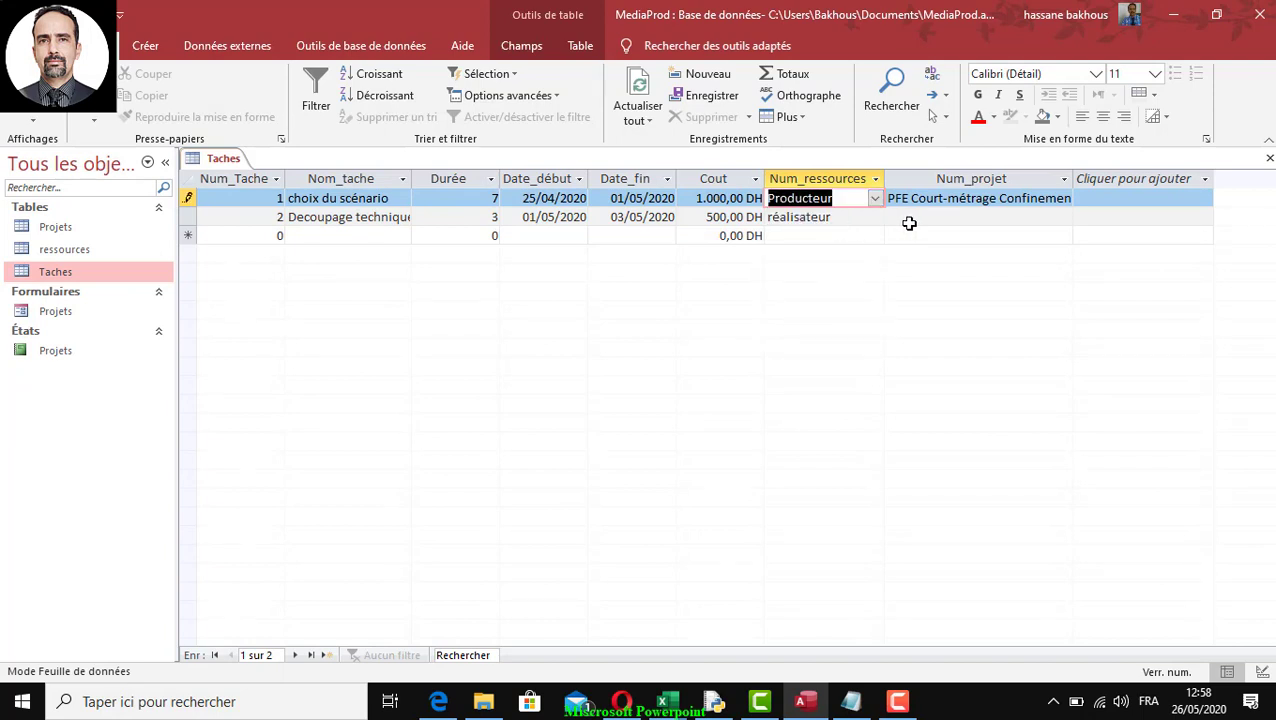
# Step: Assign task 2, Decoupage technique, to the PFE Court-métrage Confinement project
pyautogui.click(1062, 217)
pyautogui.click(1063, 217)
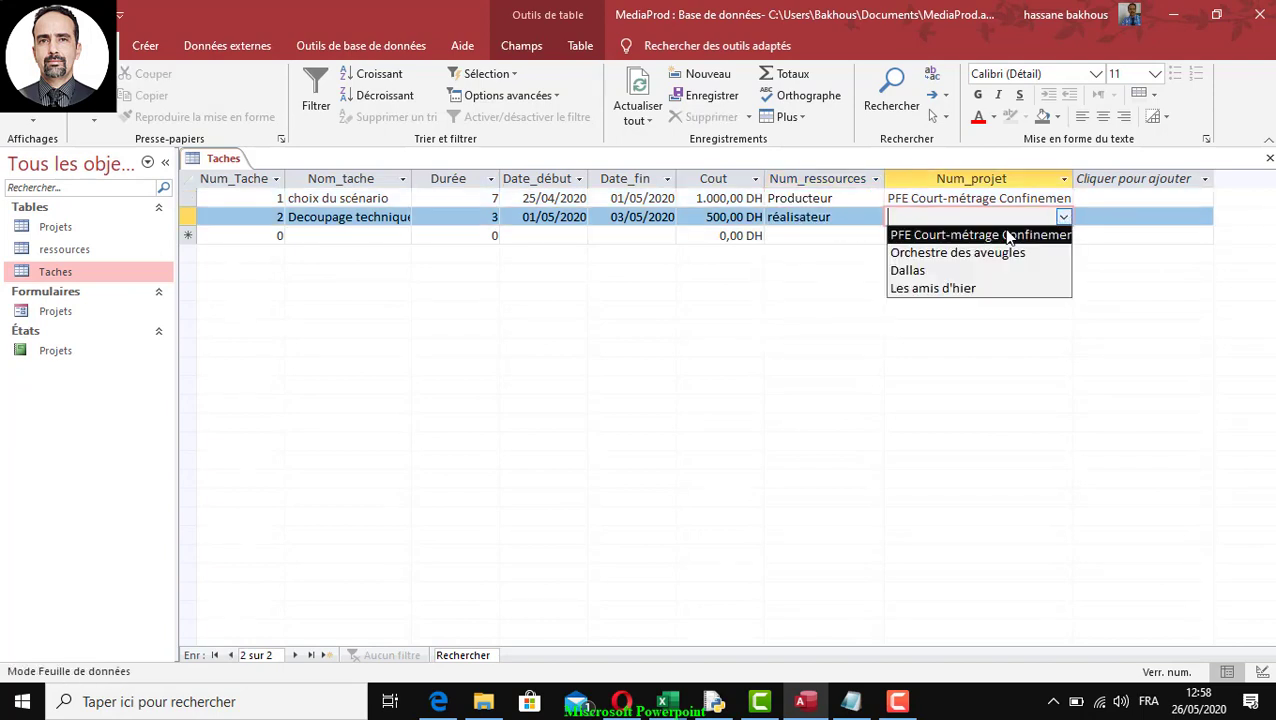
pyautogui.click(1006, 236)
# Step: Add task number 3 to Taches with the name "préparation des commédiens" copied from the Notepad task list
pyautogui.click(281, 236)
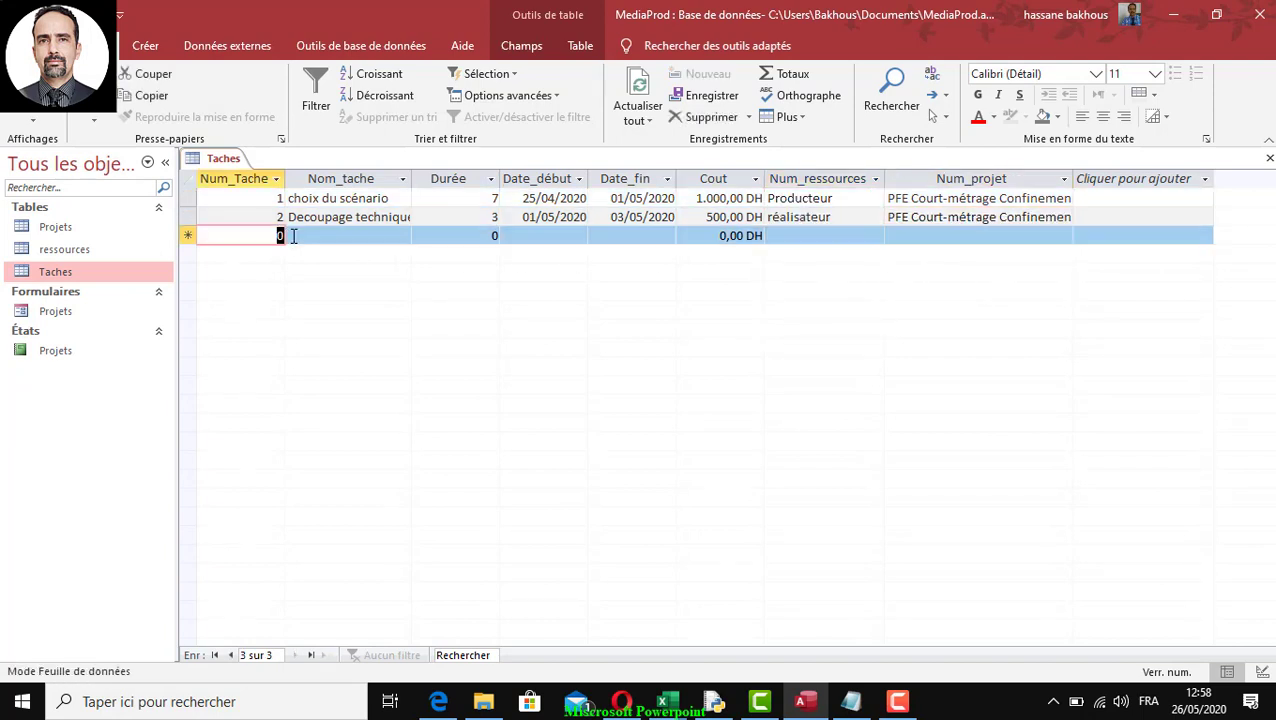
pyautogui.write('3')
pyautogui.click(324, 238)
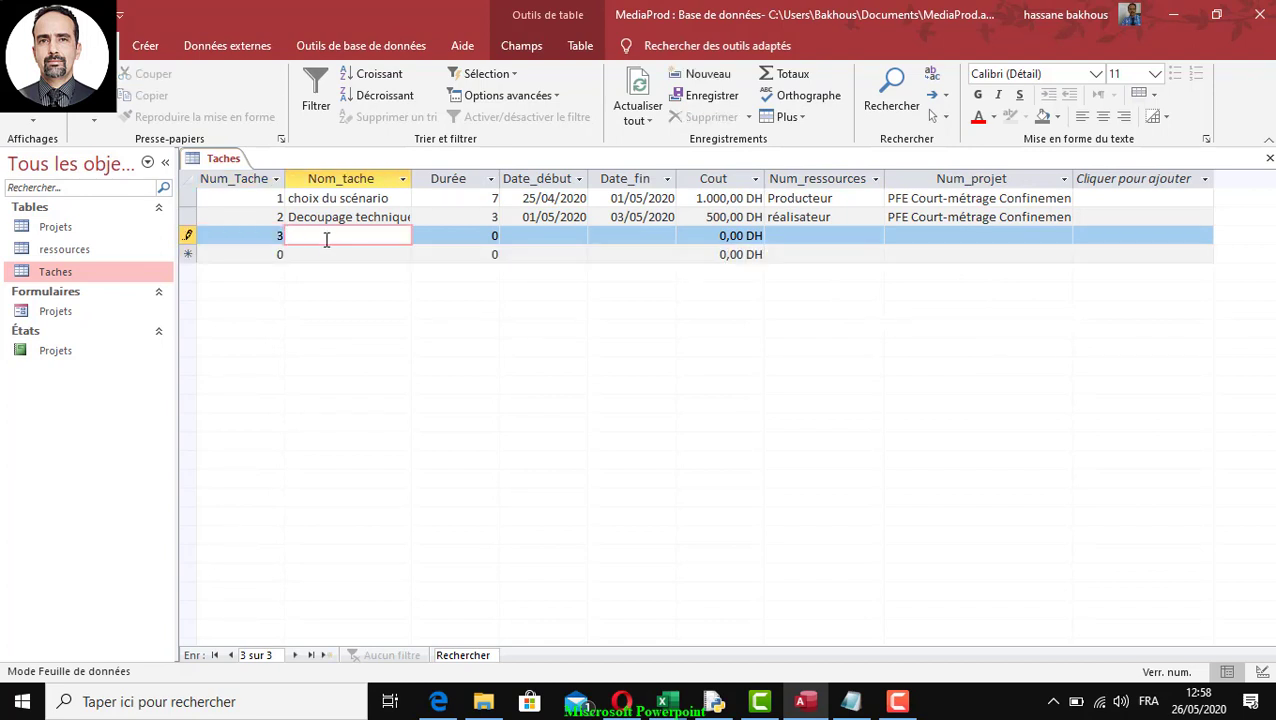
pyautogui.hotkey('alt', 'Tab')
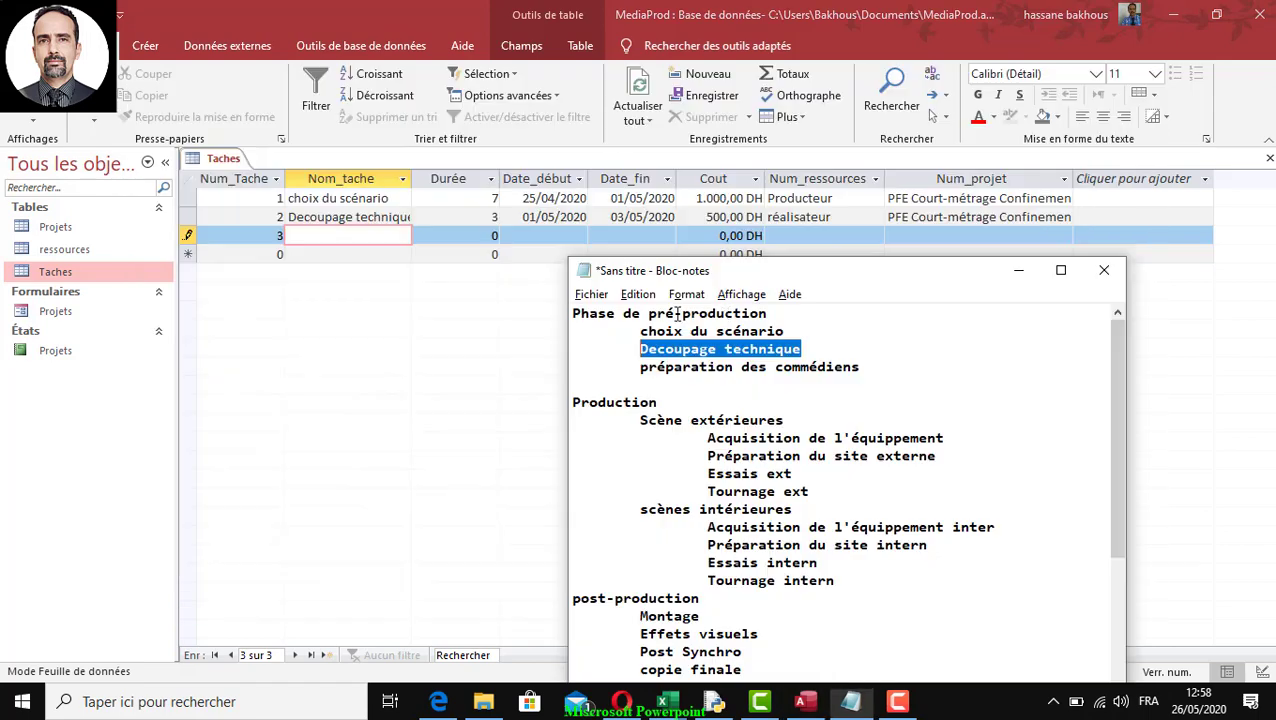
pyautogui.moveTo(866, 366); pyautogui.dragTo(639, 368)
pyautogui.hotkey('ctrl', 'c')
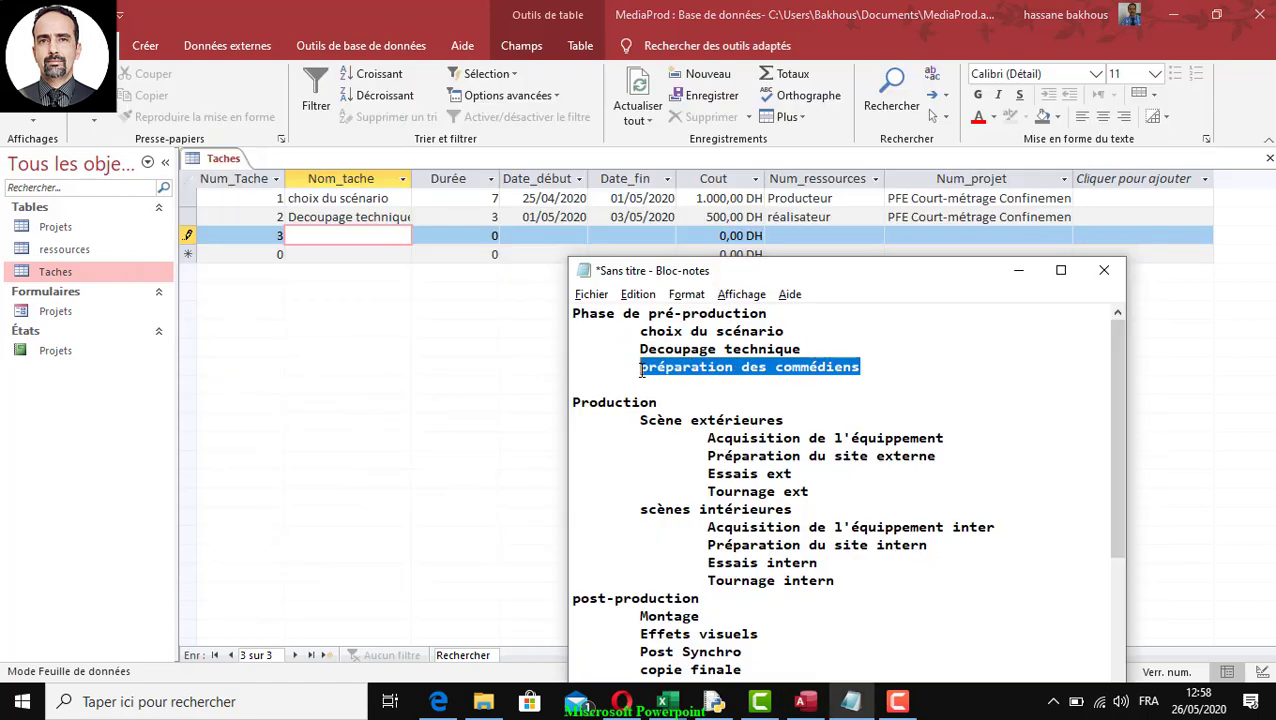
pyautogui.click(322, 237)
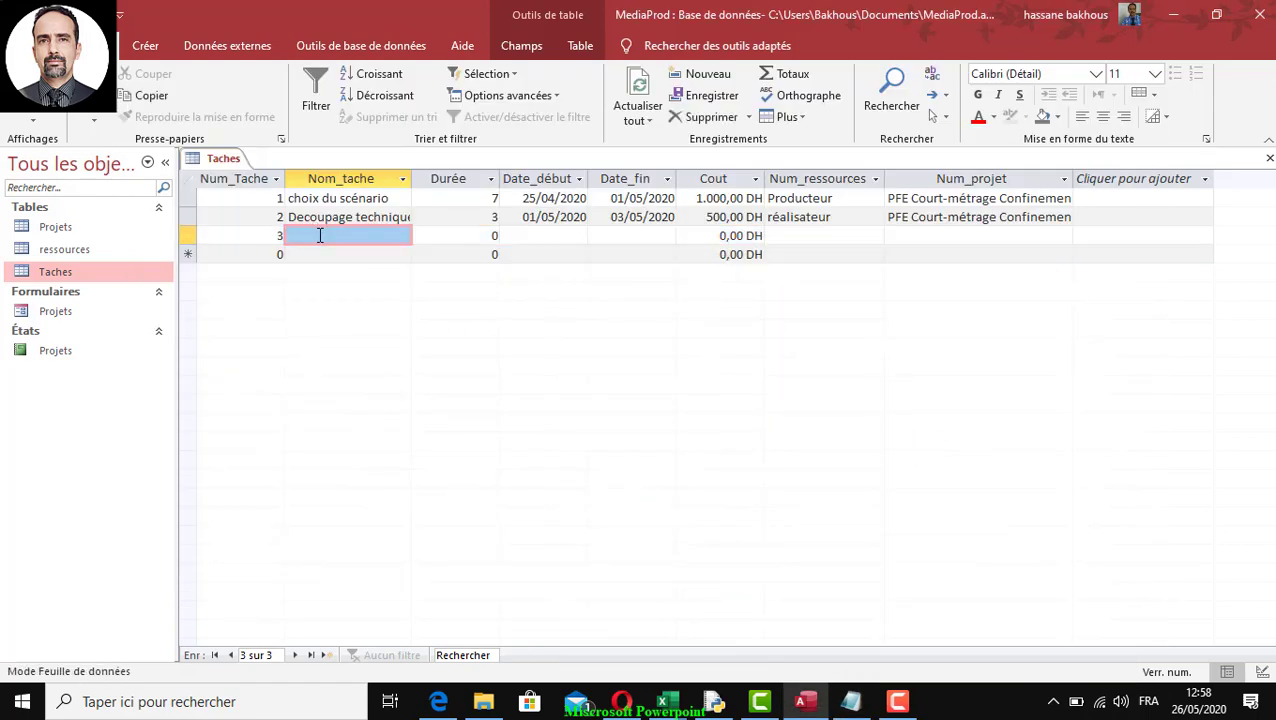
pyautogui.hotkey('ctrl', 'v')
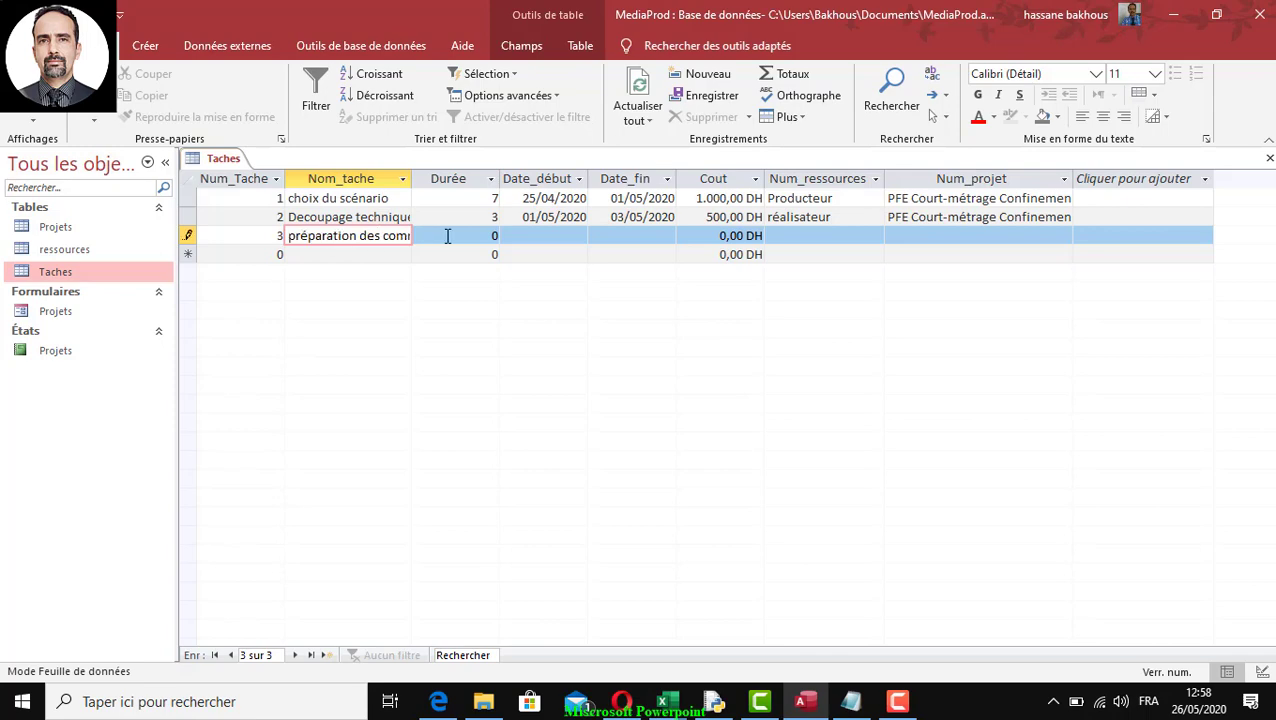
pyautogui.click(490, 238)
pyautogui.hotkey('alt', 'Tab')
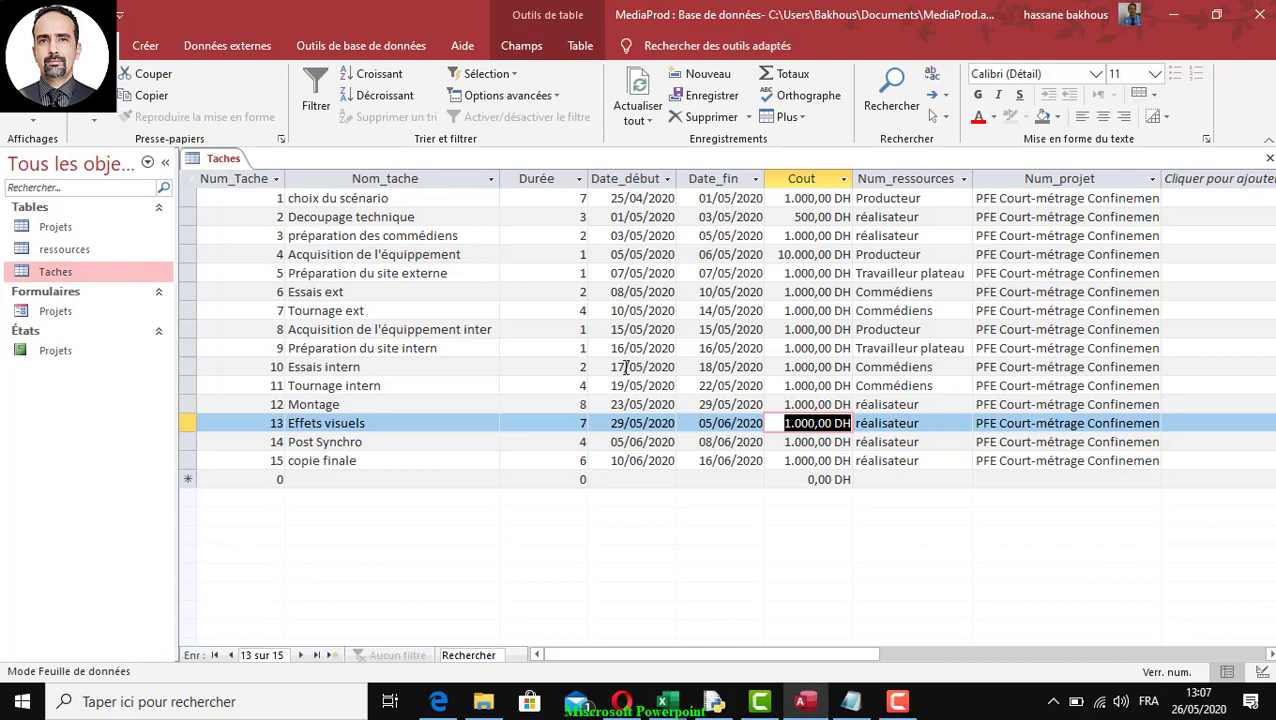
# Step: Compare the records in the Taches table with the production phases and tasks listed in Notepad
pyautogui.click(477, 238)
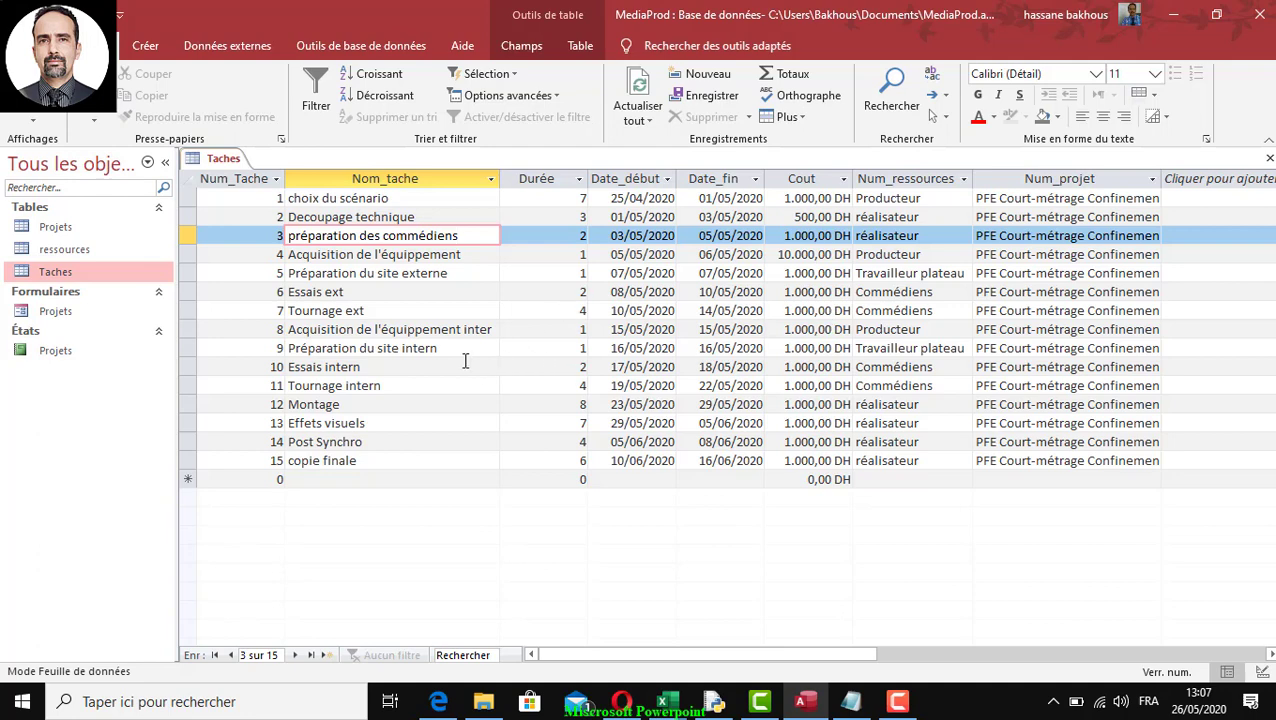
pyautogui.click(194, 176)
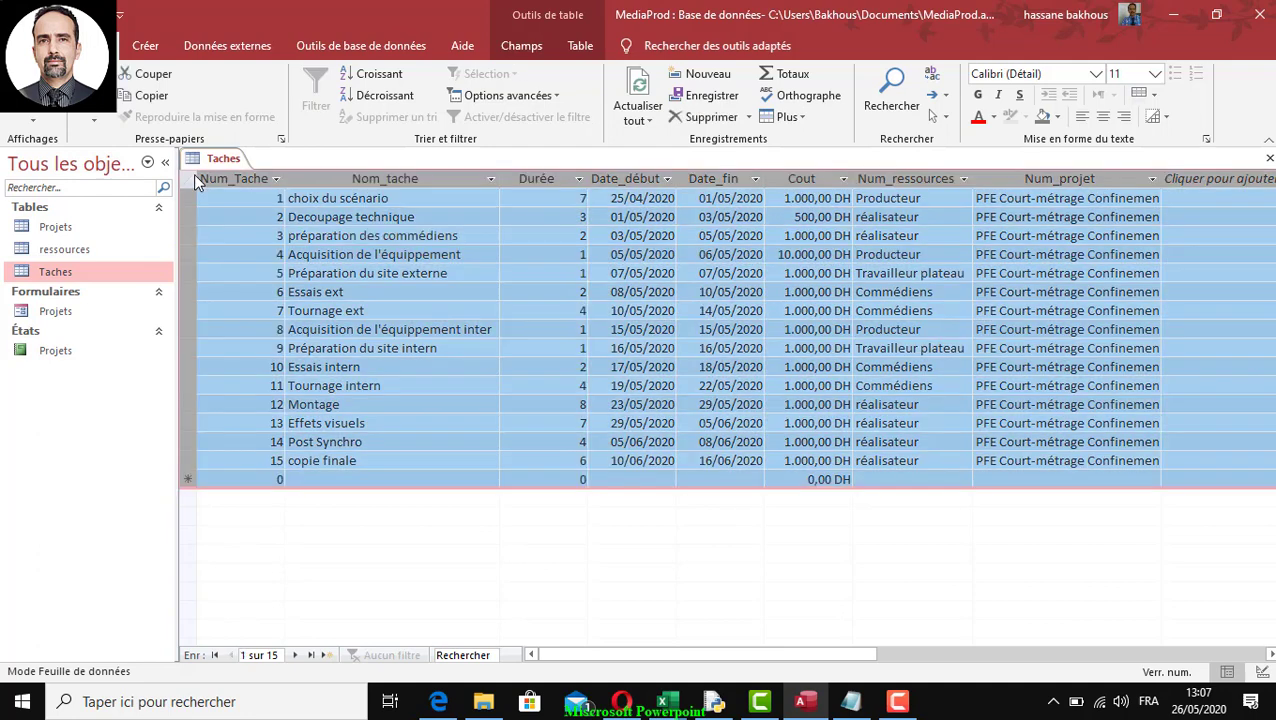
pyautogui.click(541, 250)
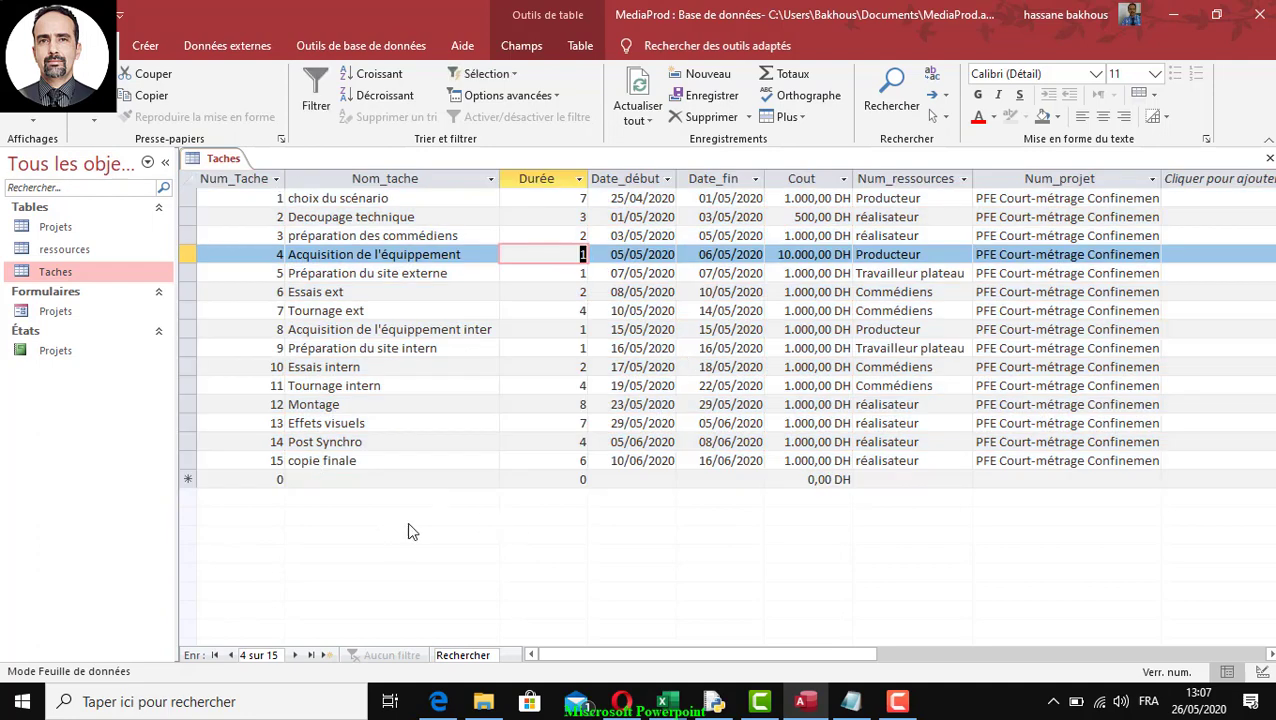
pyautogui.click(858, 708)
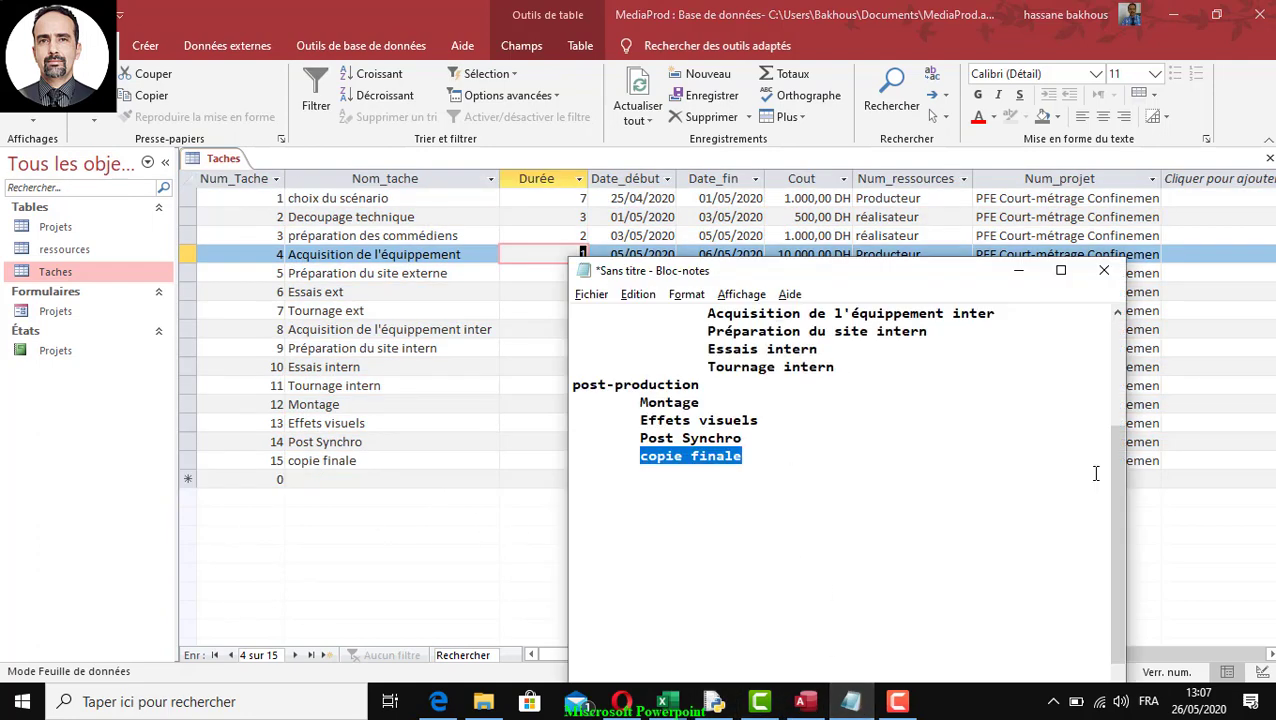
pyautogui.moveTo(1117, 500); pyautogui.dragTo(1117, 392)
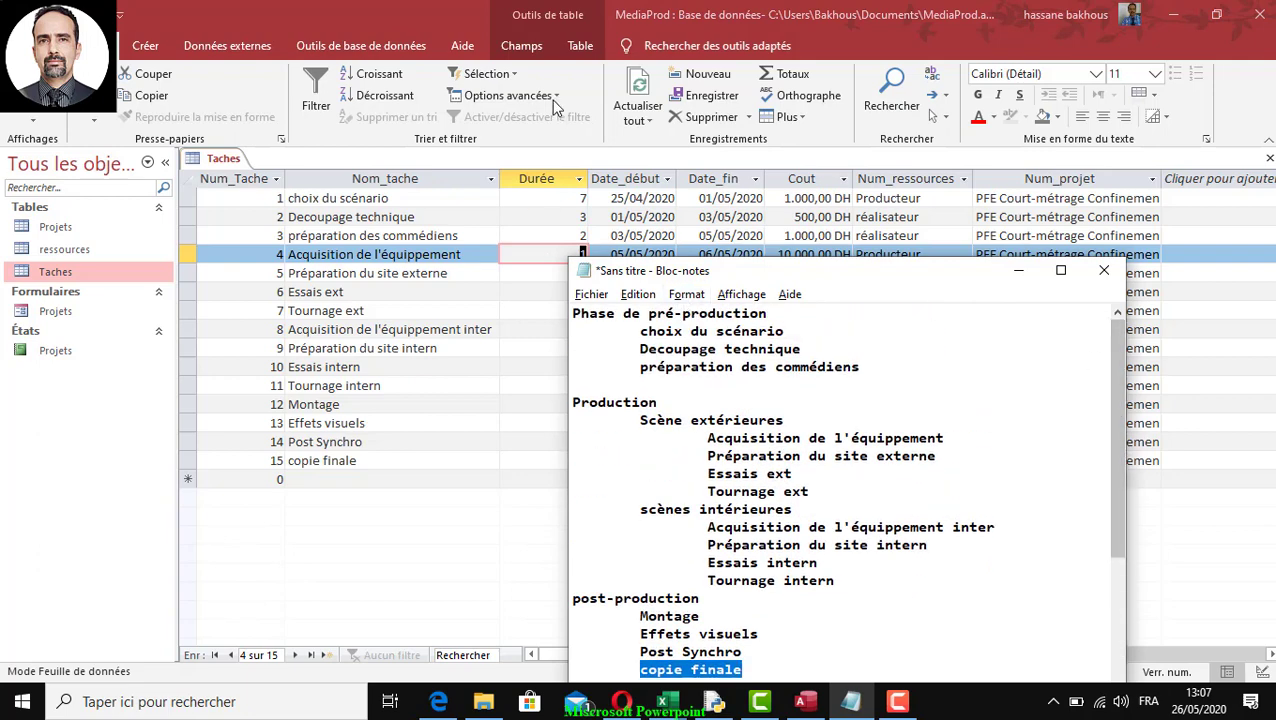
pyautogui.click(392, 165)
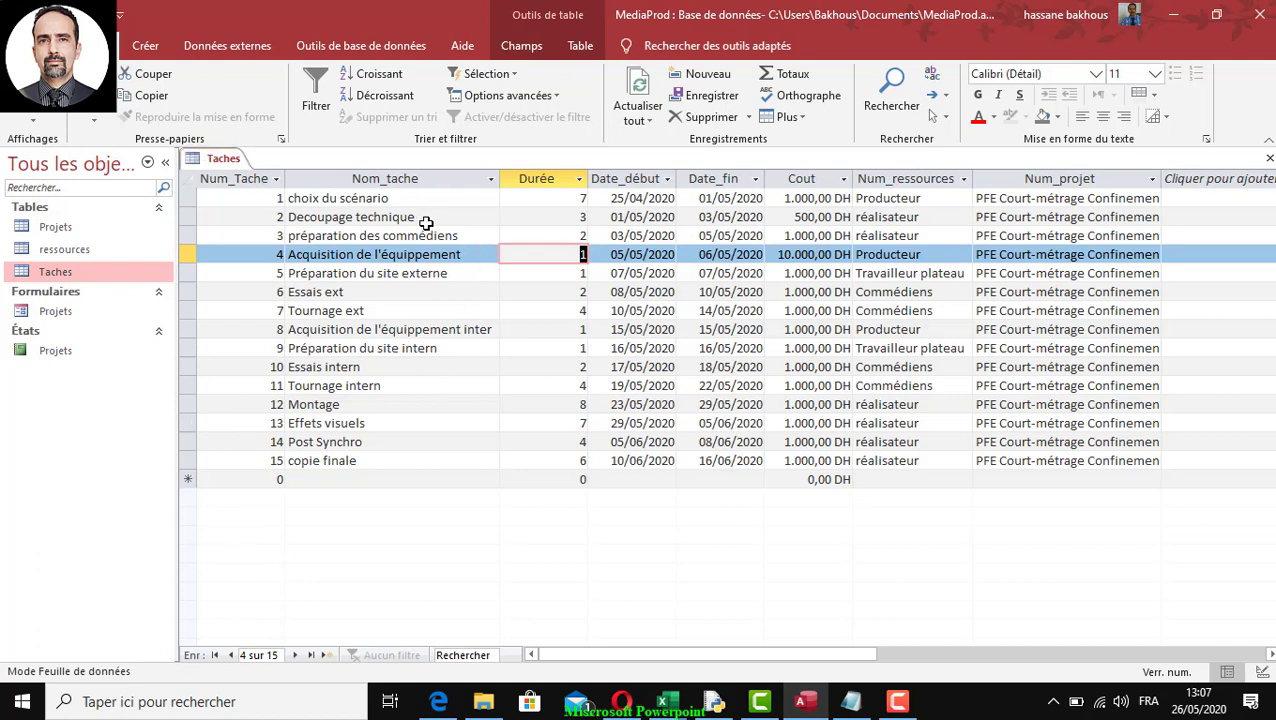
pyautogui.click(191, 182)
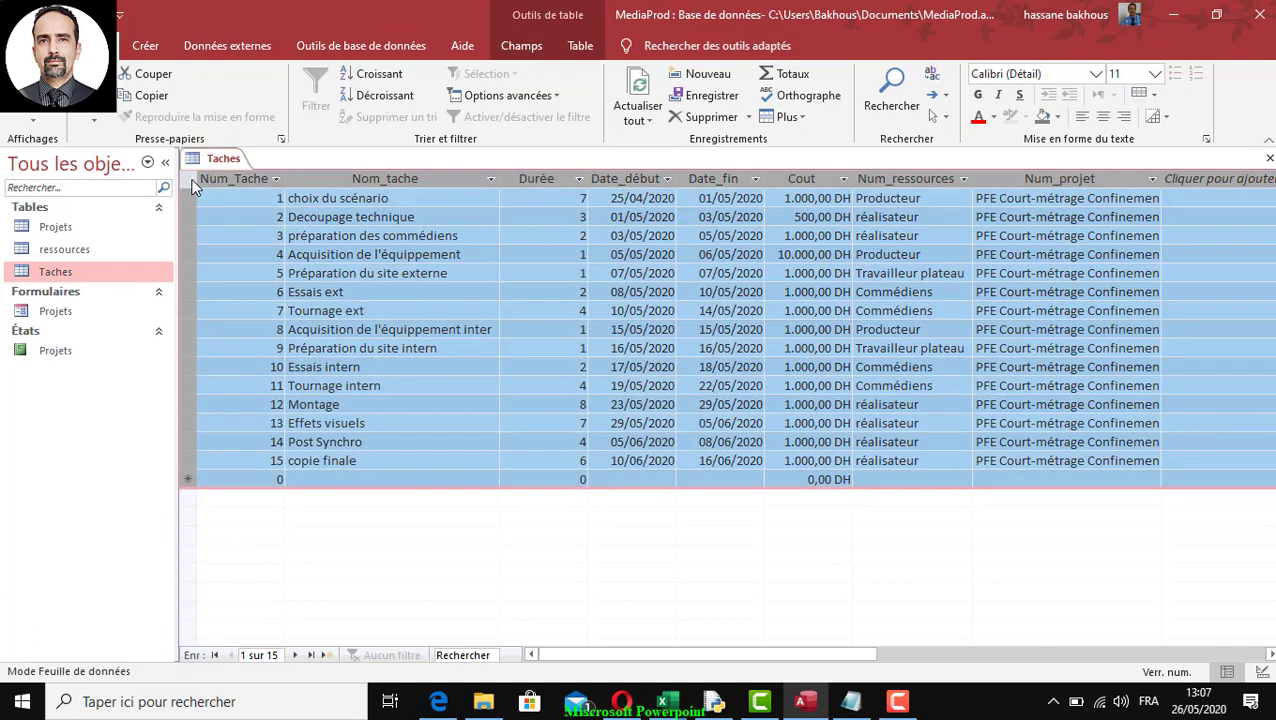
# Step: Review the Cout values of the shooting, rehearsal, equipment, site preparation and editing tasks in the Taches table
pyautogui.click(790, 287)
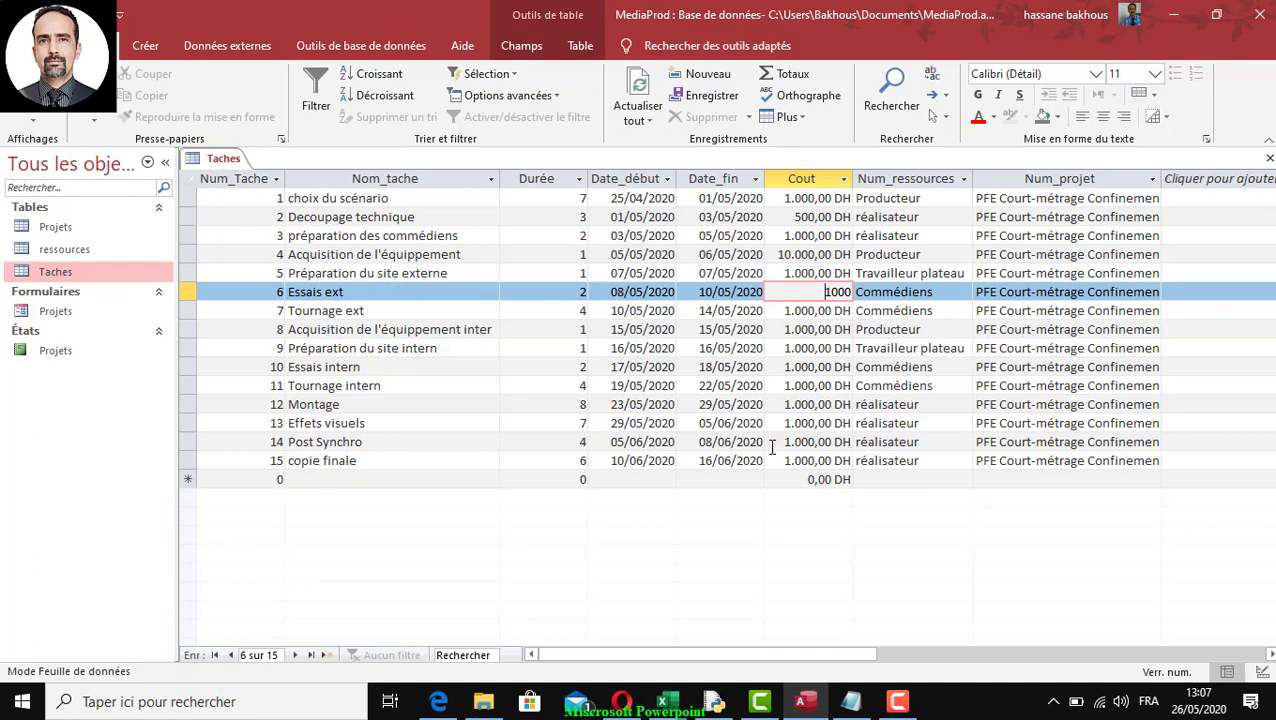
pyautogui.click(793, 345)
pyautogui.click(792, 331)
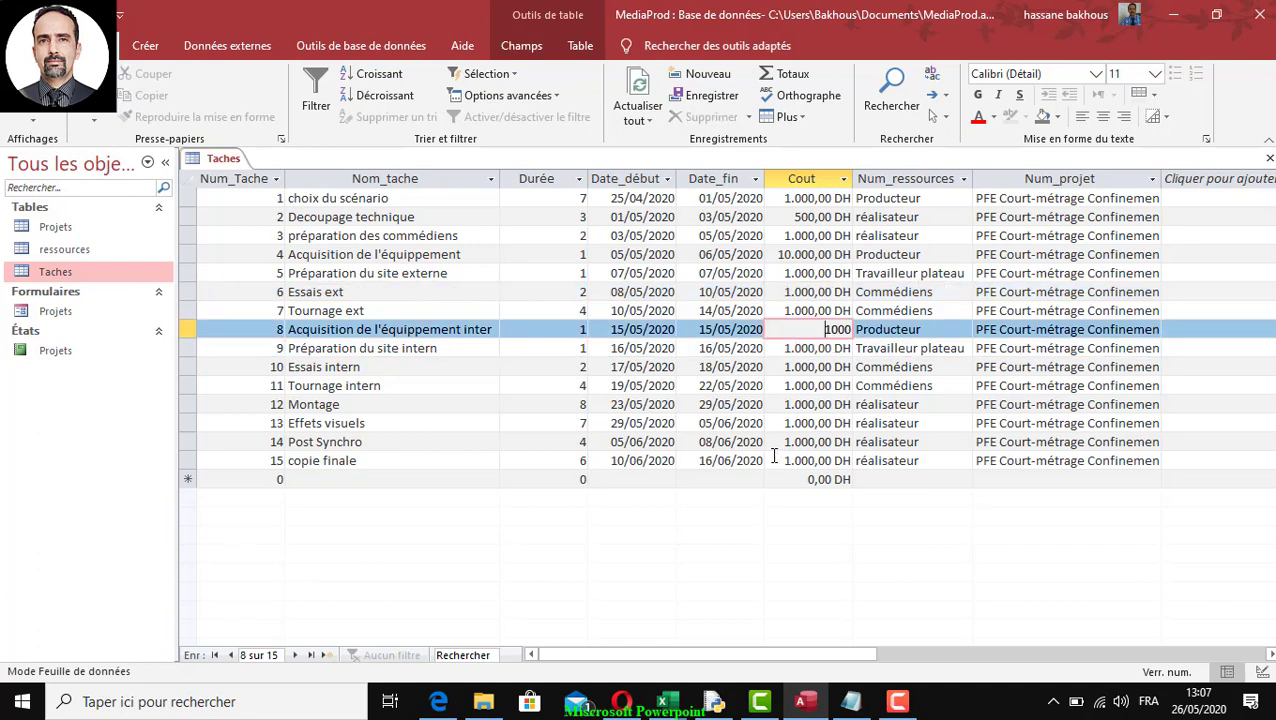
pyautogui.click(786, 310)
pyautogui.moveTo(786, 310); pyautogui.dragTo(852, 311)
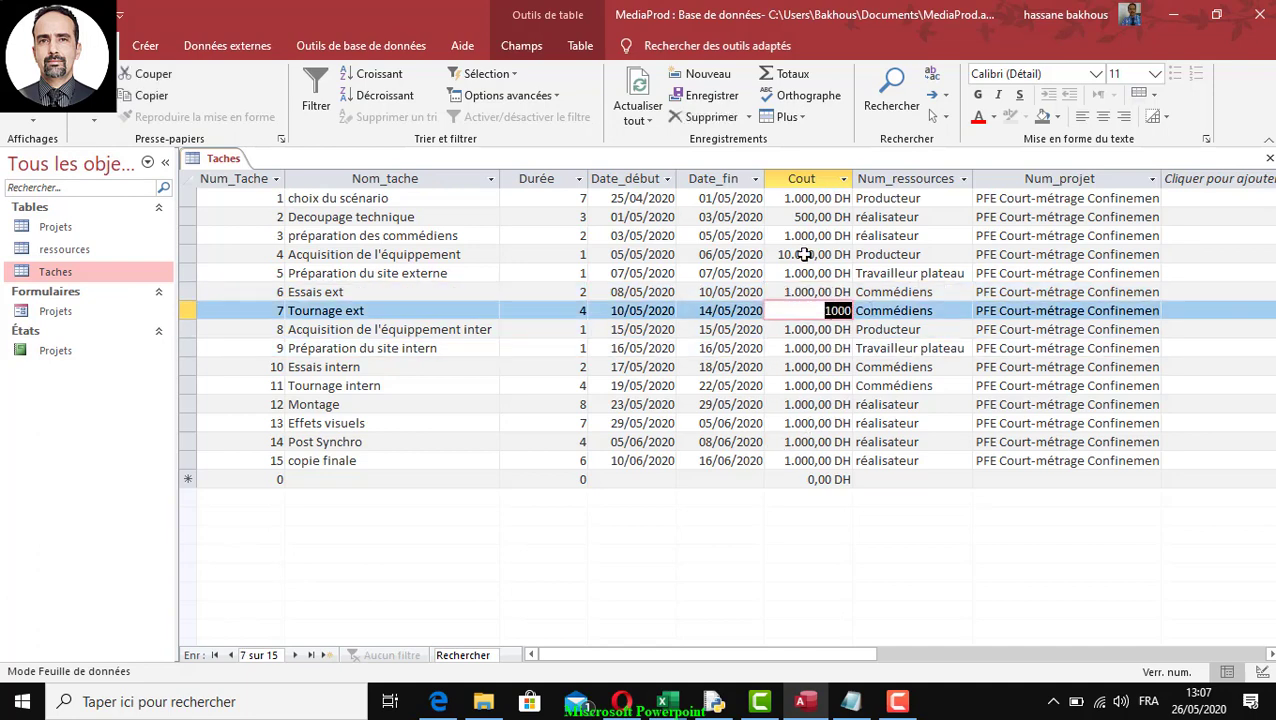
pyautogui.moveTo(781, 407); pyautogui.dragTo(876, 408)
pyautogui.moveTo(778, 385); pyautogui.dragTo(851, 383)
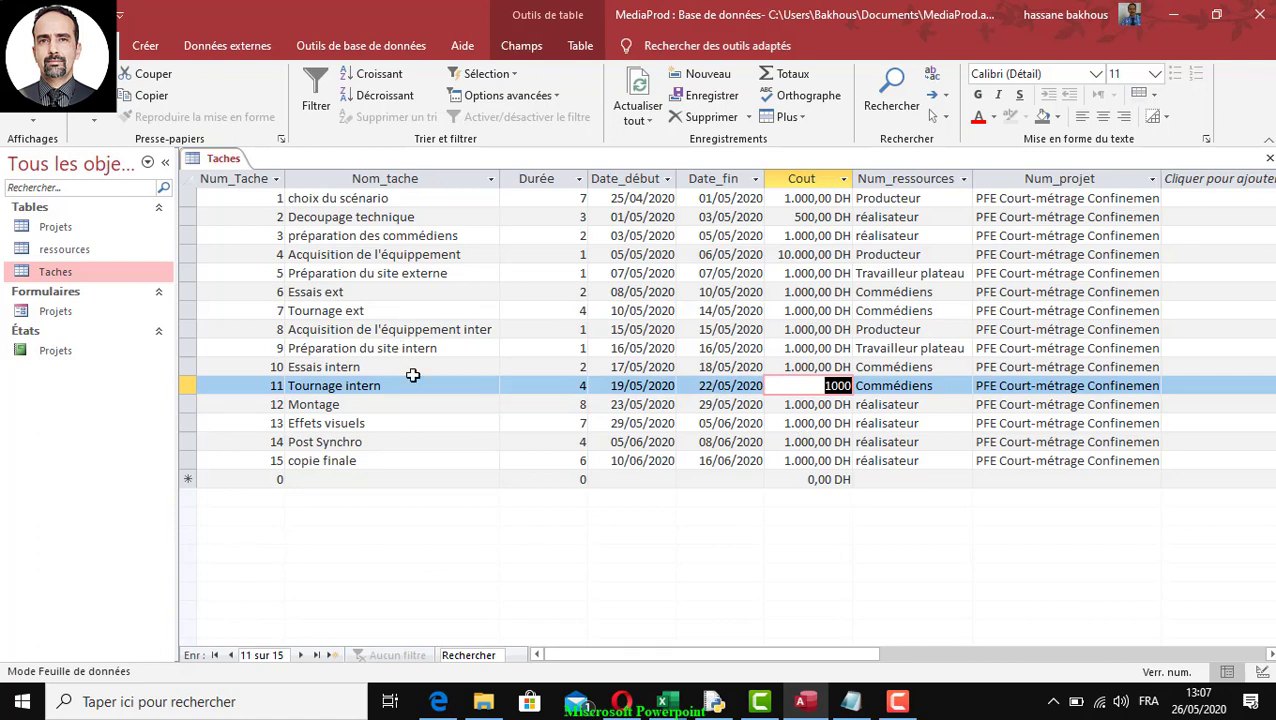
pyautogui.click(796, 350)
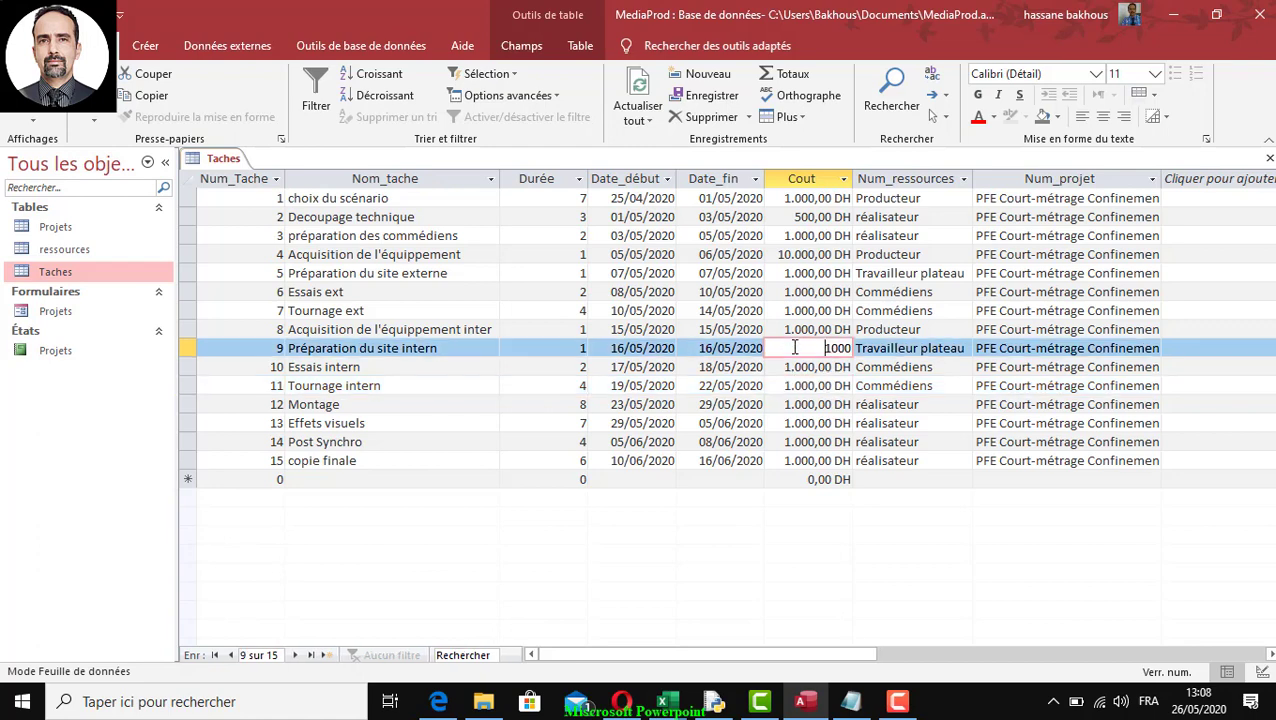
pyautogui.click(215, 160)
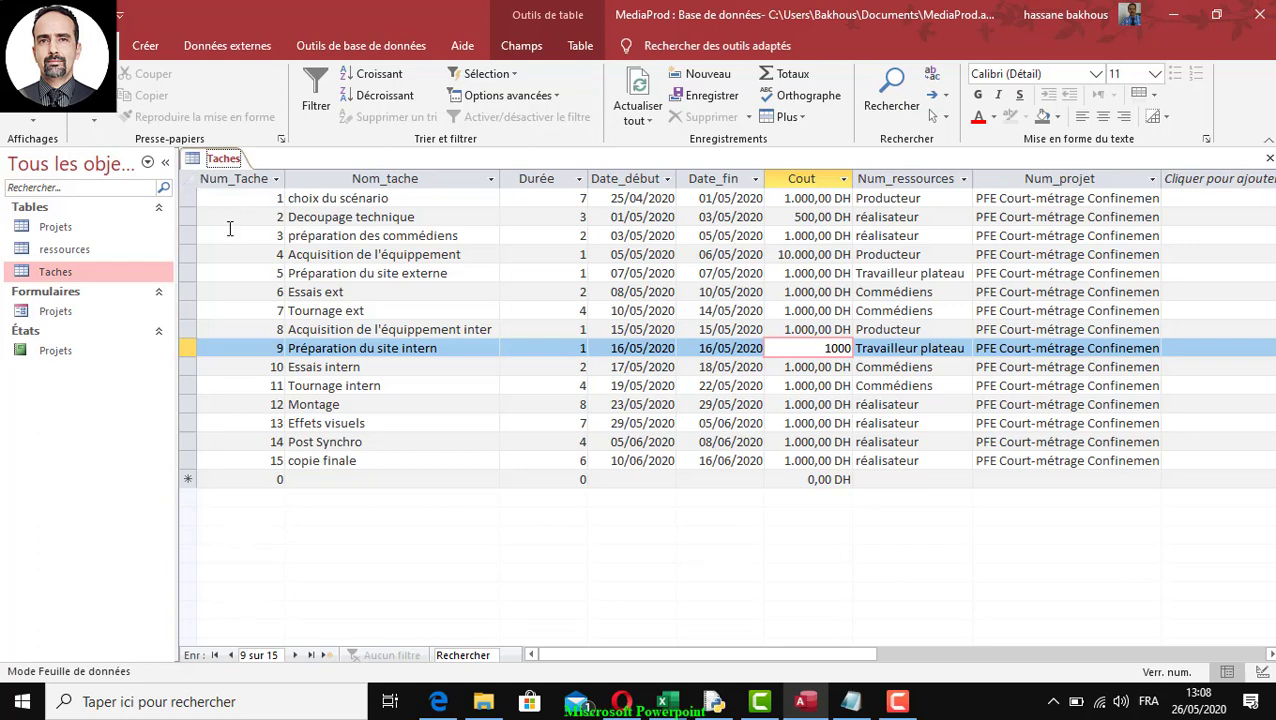
# Step: Open the Projets form, examine the fields of the Dallas project record, and close the form
pyautogui.doubleClick(30, 314)
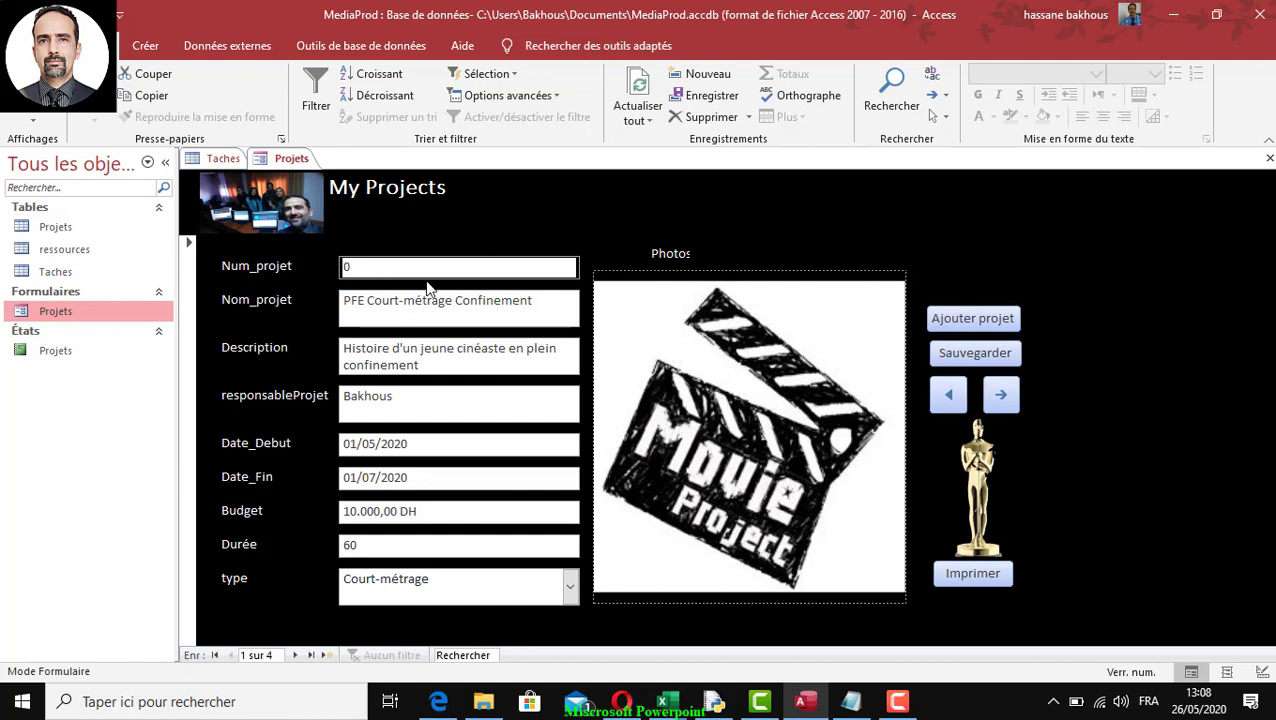
pyautogui.click(1000, 396)
pyautogui.click(1000, 396)
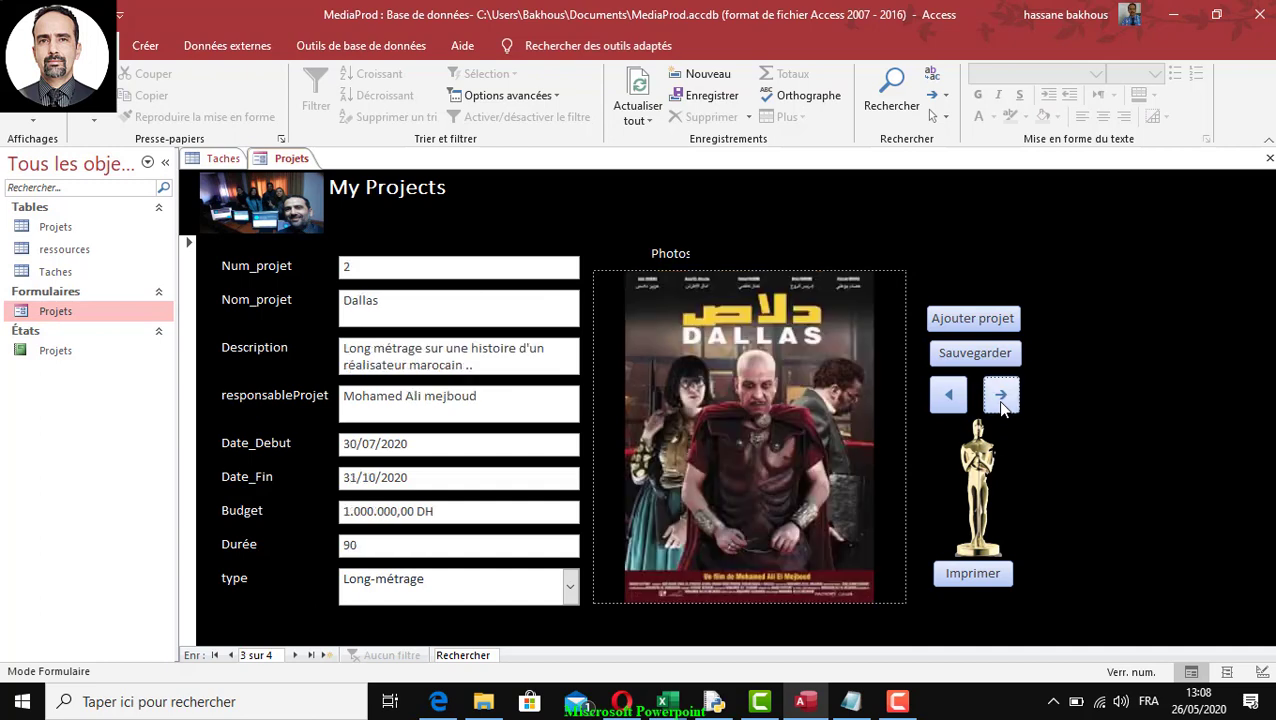
pyautogui.click(484, 410)
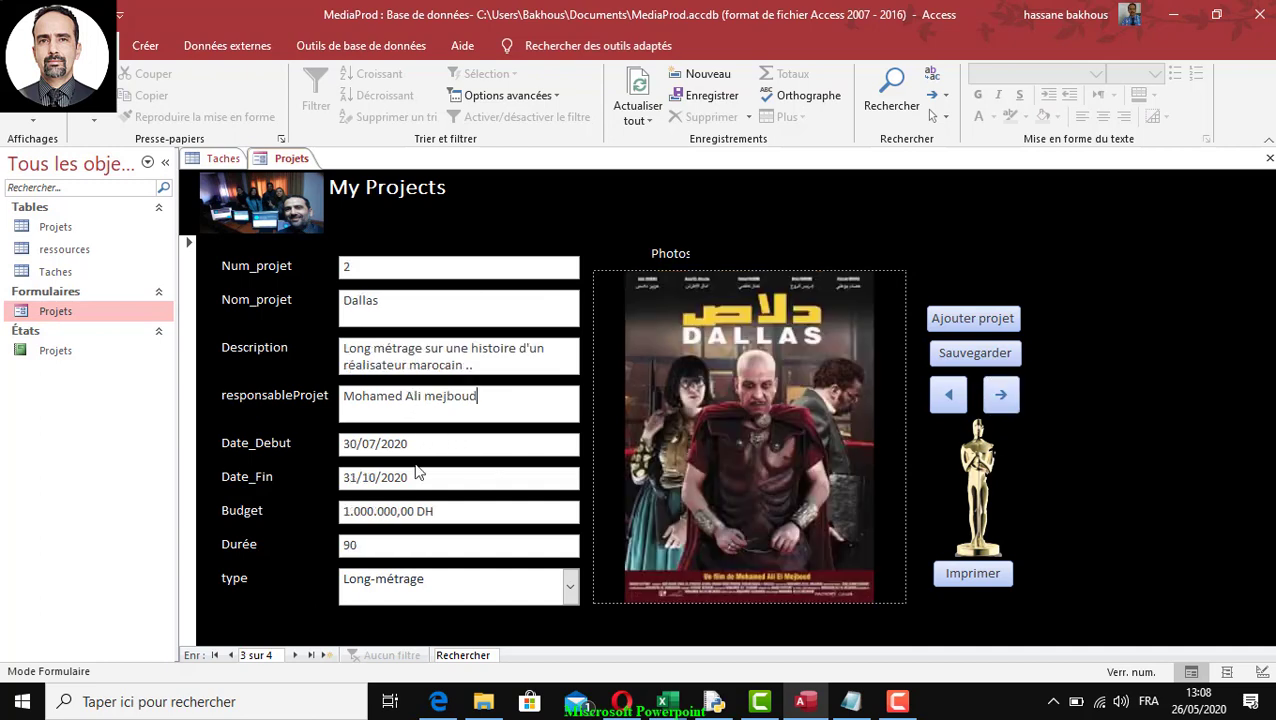
pyautogui.click(419, 514)
pyautogui.click(417, 547)
pyautogui.click(360, 308)
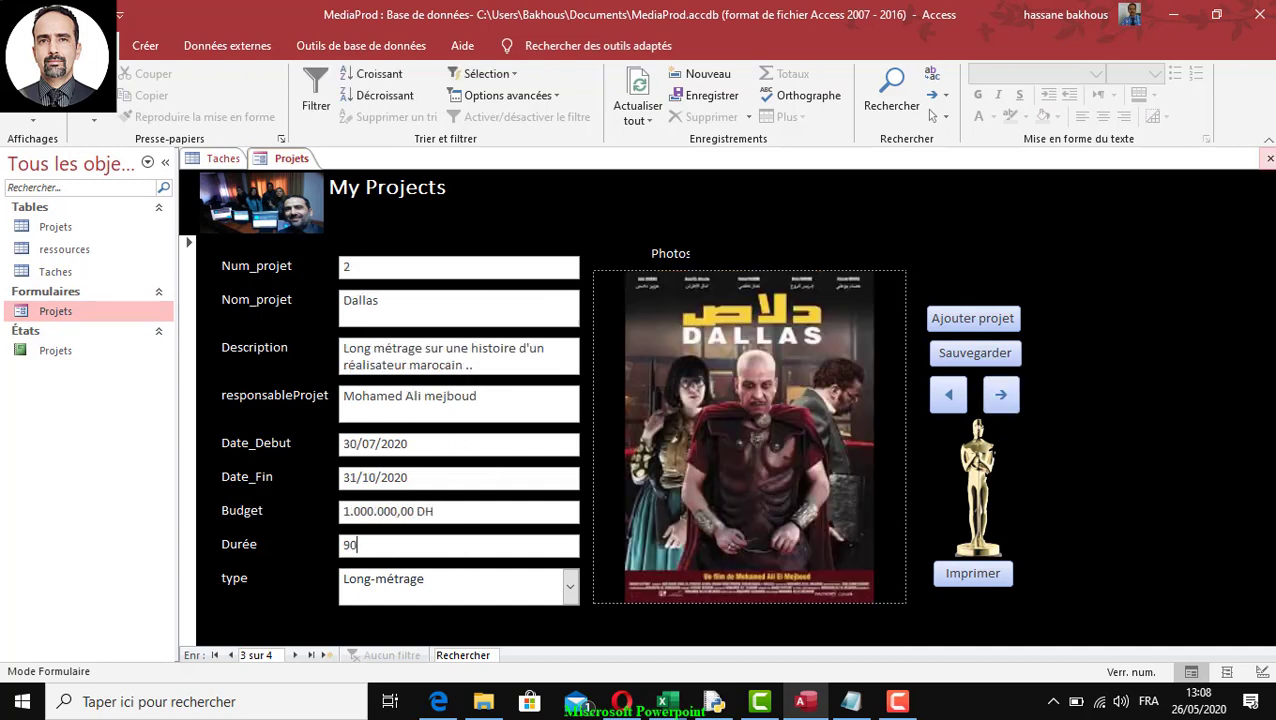
pyautogui.click(1269, 158)
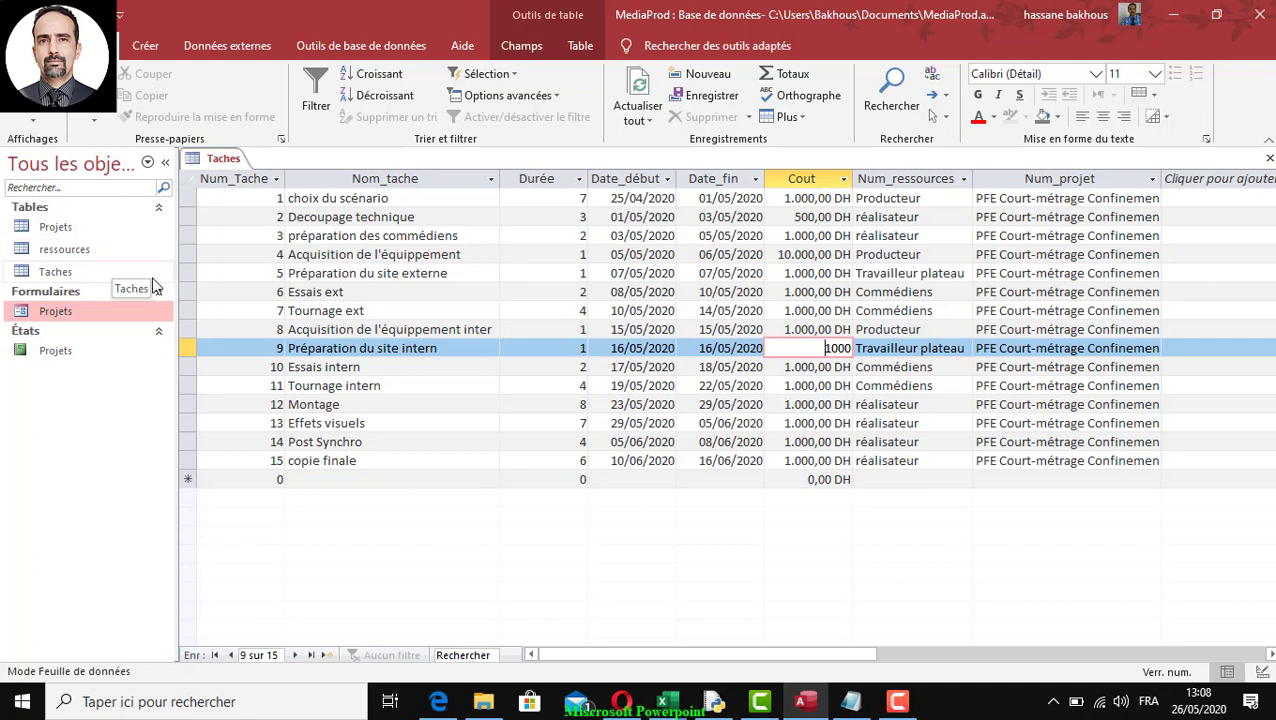
# Step: Create a blank form in design view and enlarge its detail area to about 16.6 cm wide
pyautogui.click(39, 279)
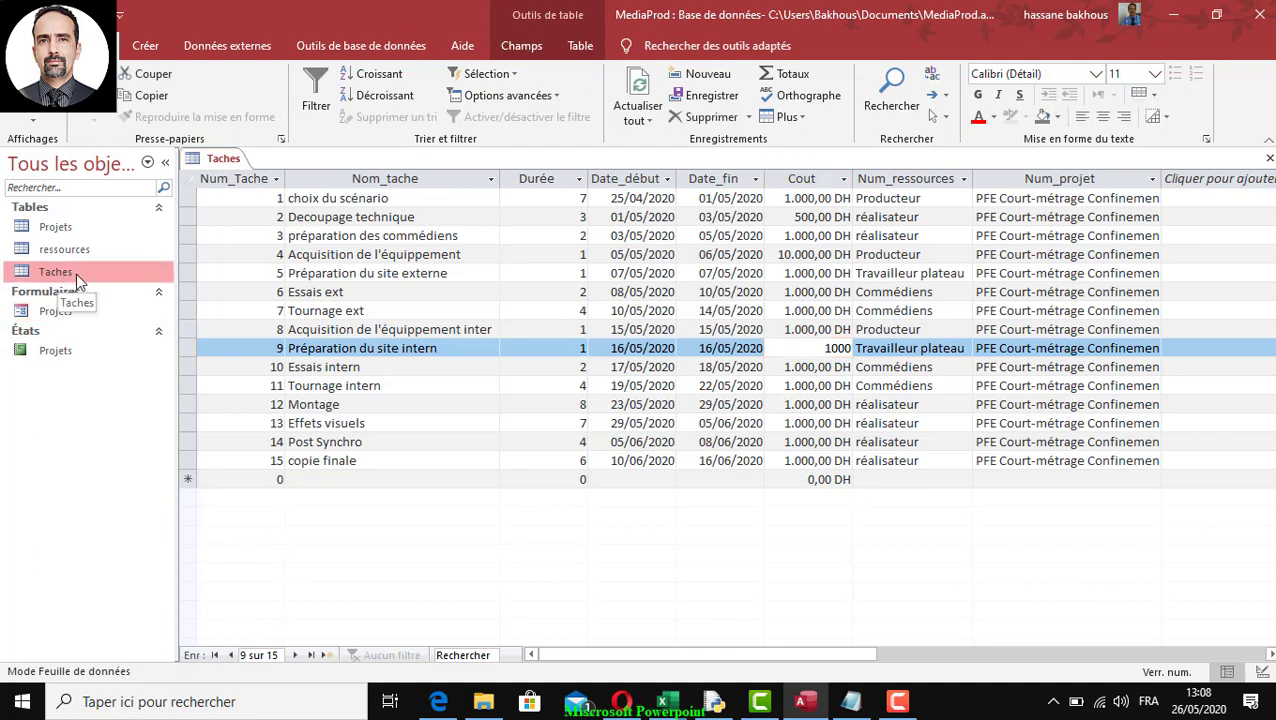
pyautogui.click(155, 52)
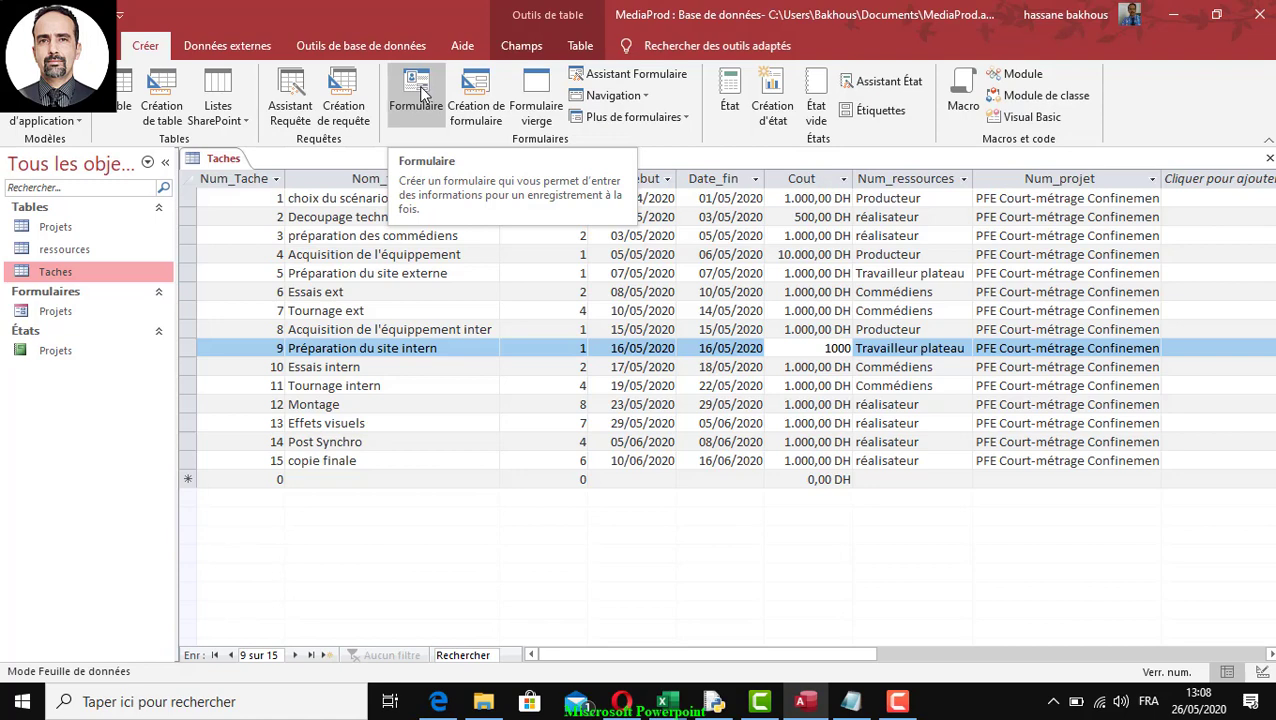
pyautogui.click(477, 97)
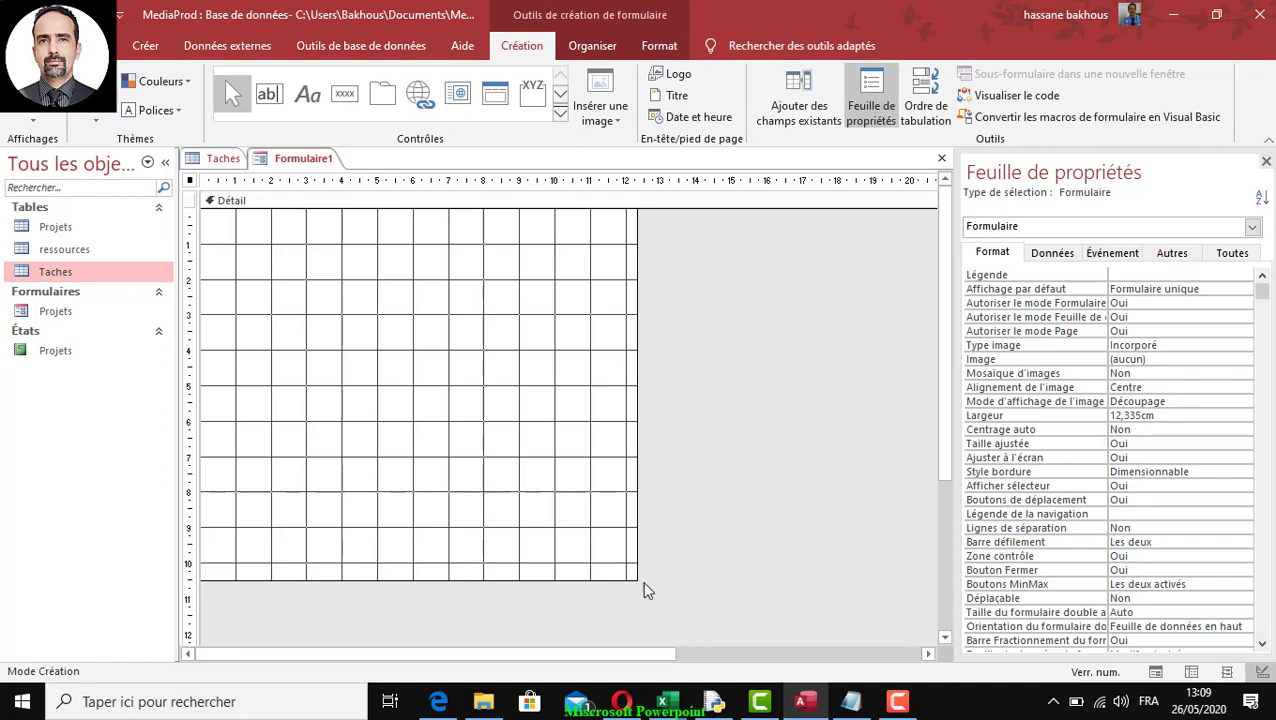
pyautogui.moveTo(636, 579); pyautogui.dragTo(788, 626)
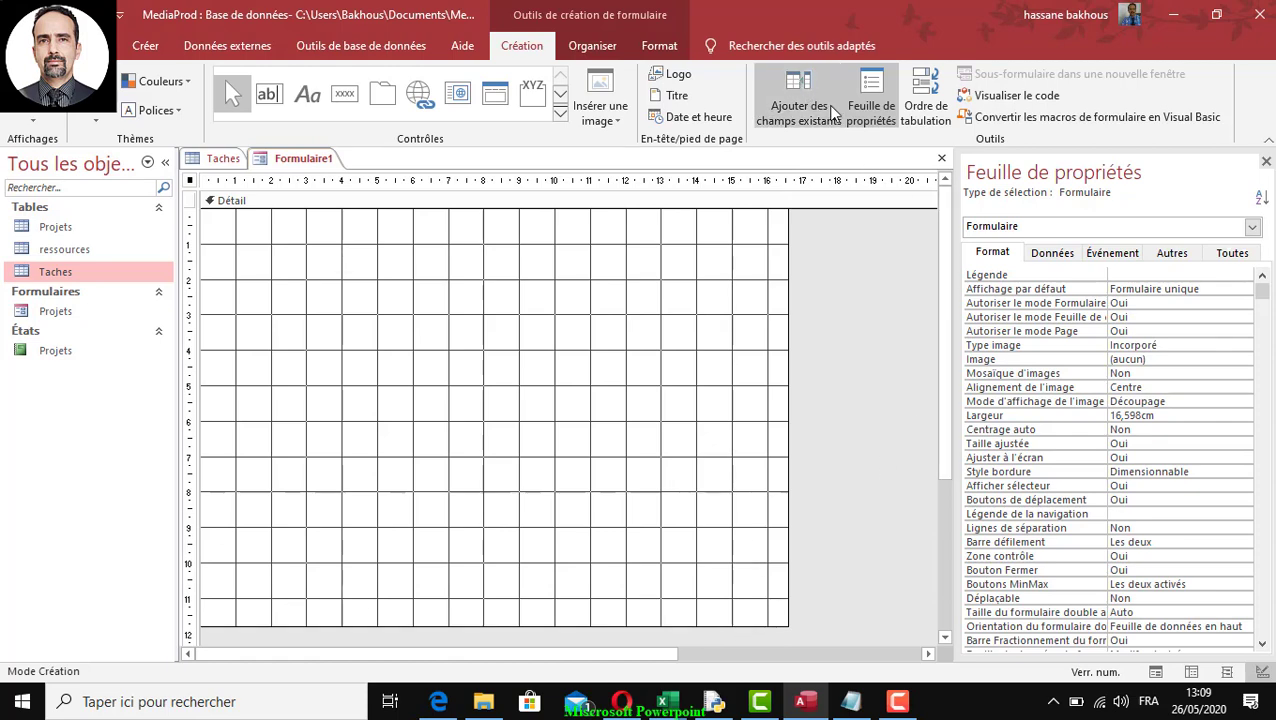
# Step: Place the Taches fields Num_Tache, Nom_tache and Durée on the blank form, and close it without saving
pyautogui.click(800, 108)
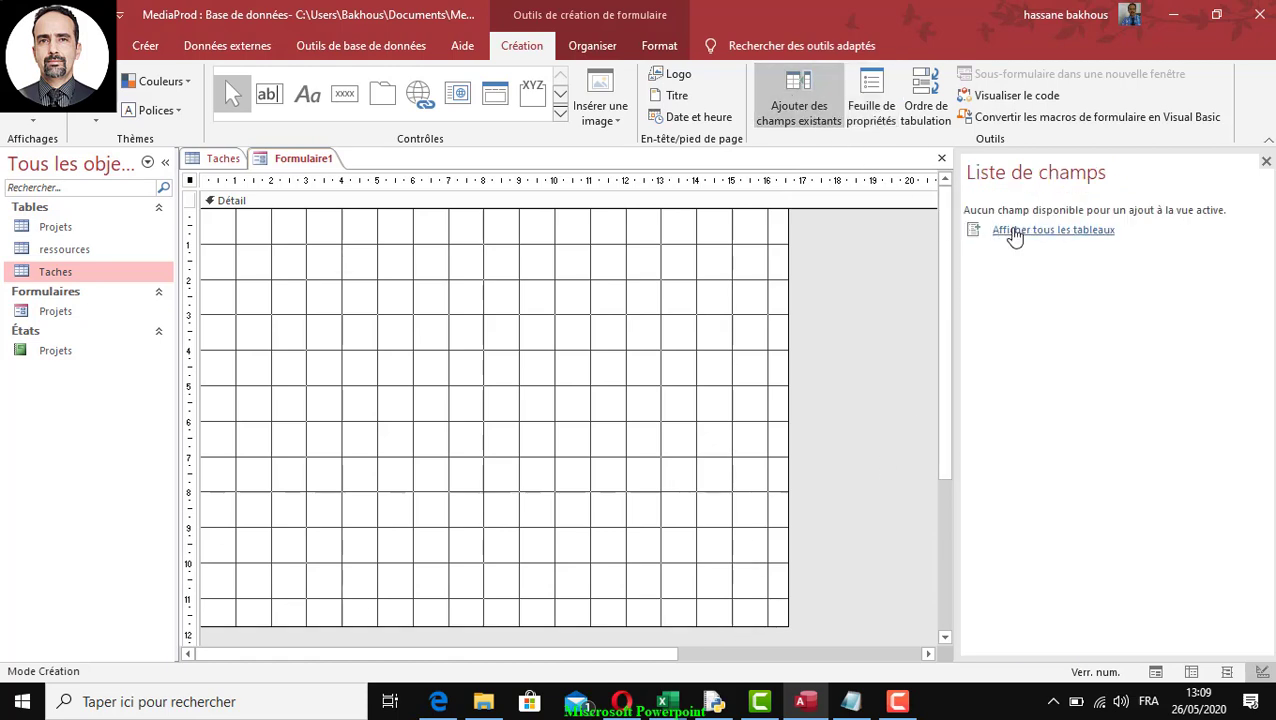
pyautogui.click(1014, 231)
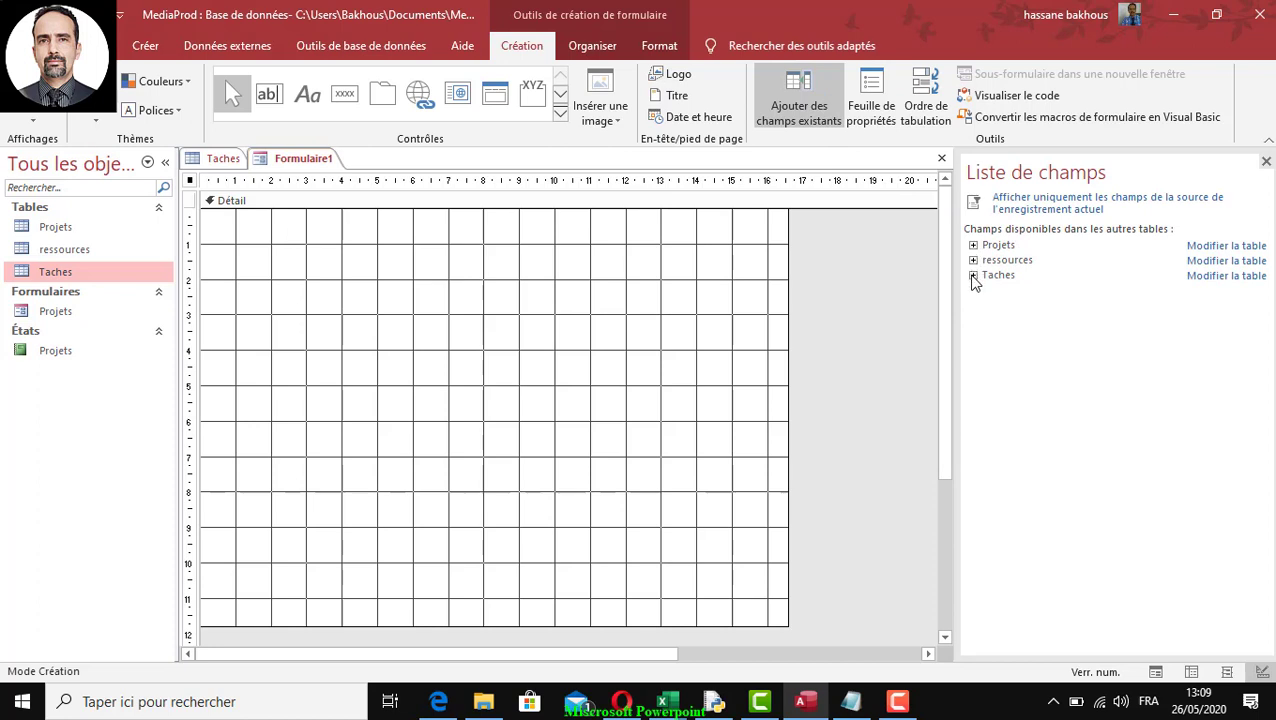
pyautogui.click(973, 276)
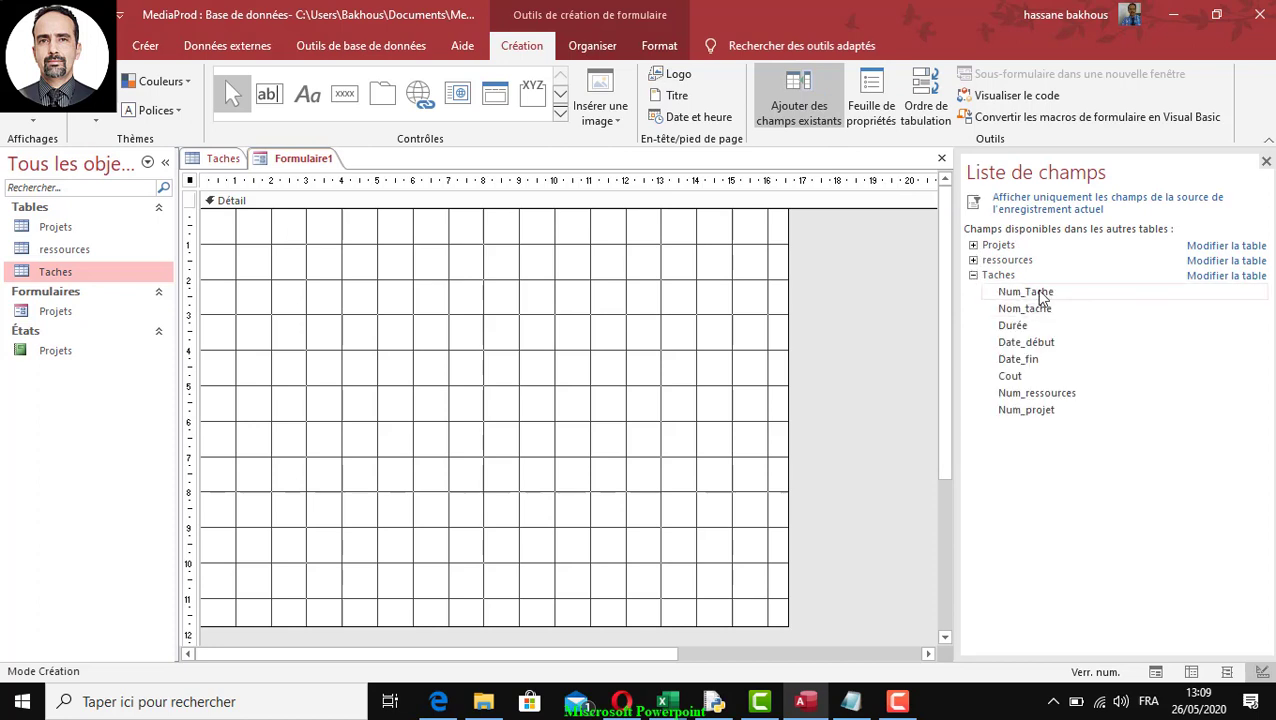
pyautogui.moveTo(1043, 297); pyautogui.dragTo(258, 305)
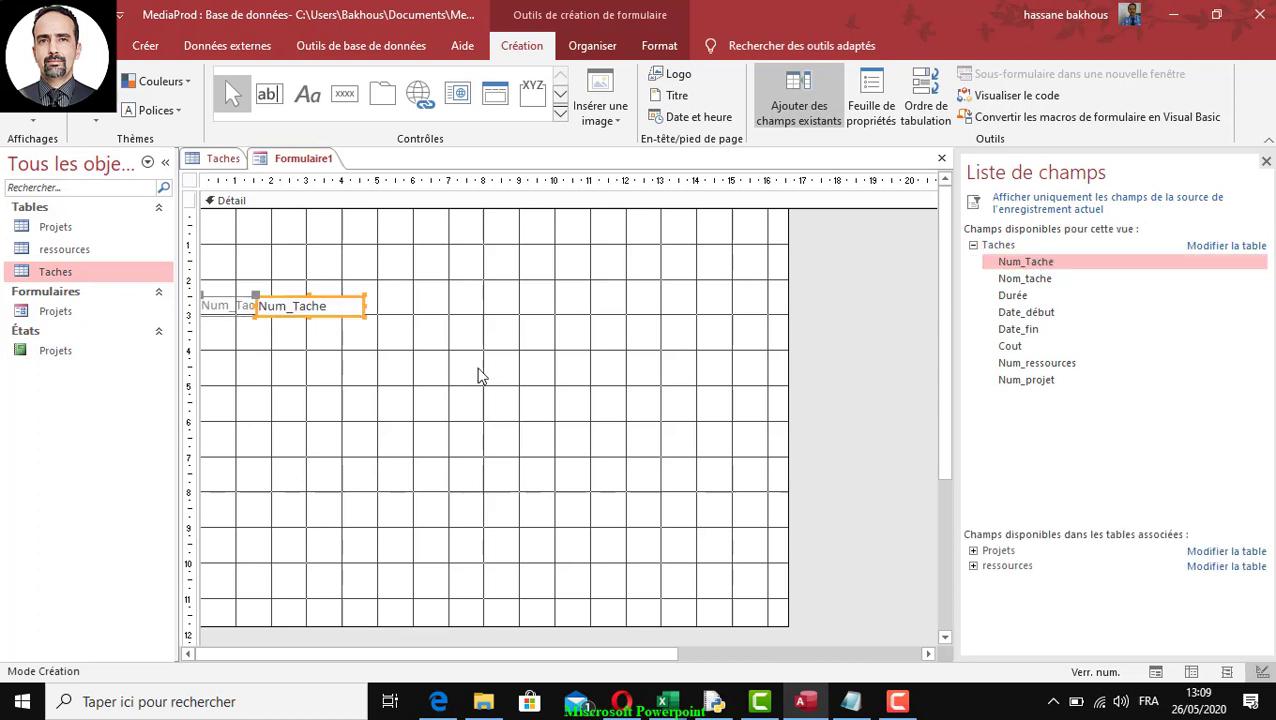
pyautogui.moveTo(1042, 282); pyautogui.dragTo(234, 338)
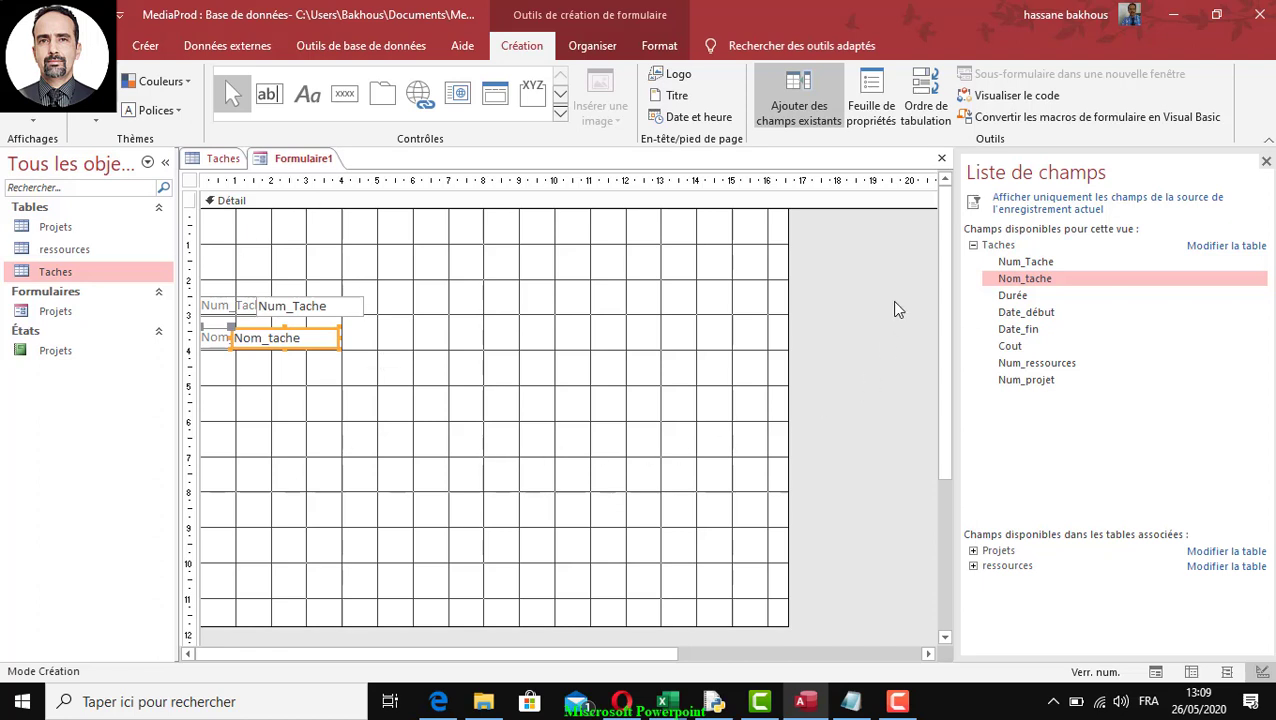
pyautogui.moveTo(1012, 295); pyautogui.dragTo(265, 393)
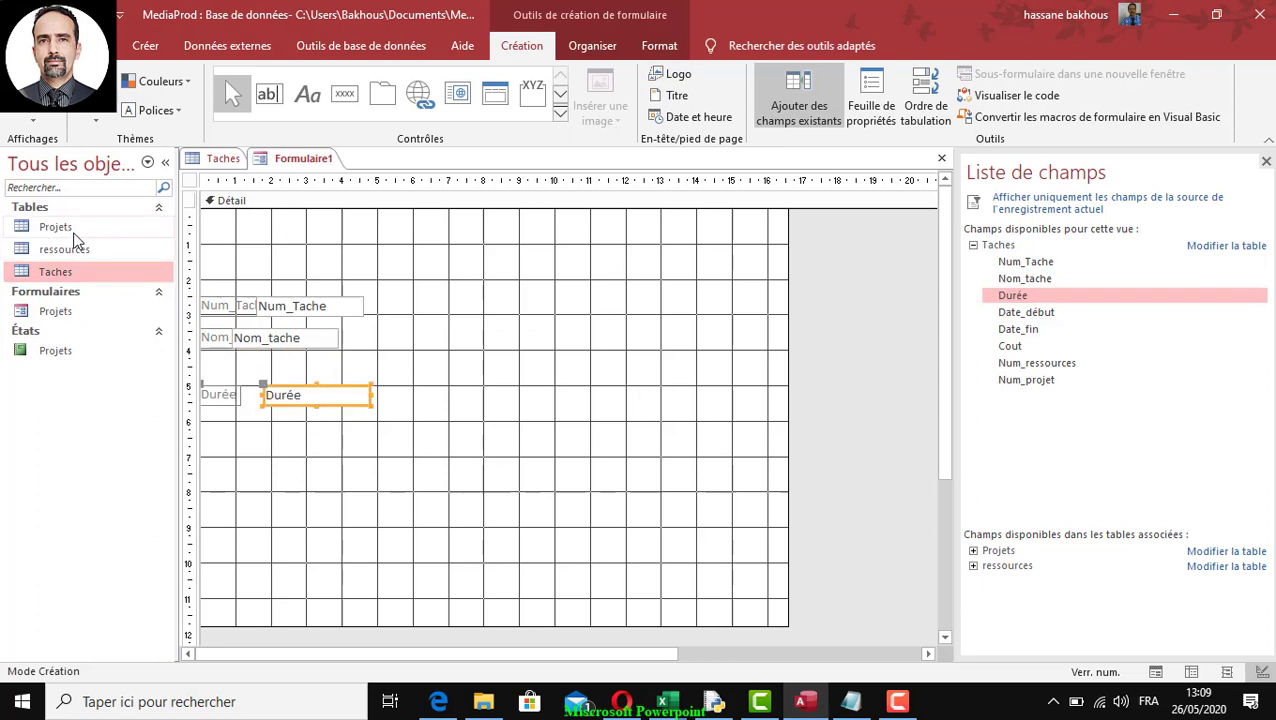
pyautogui.click(941, 158)
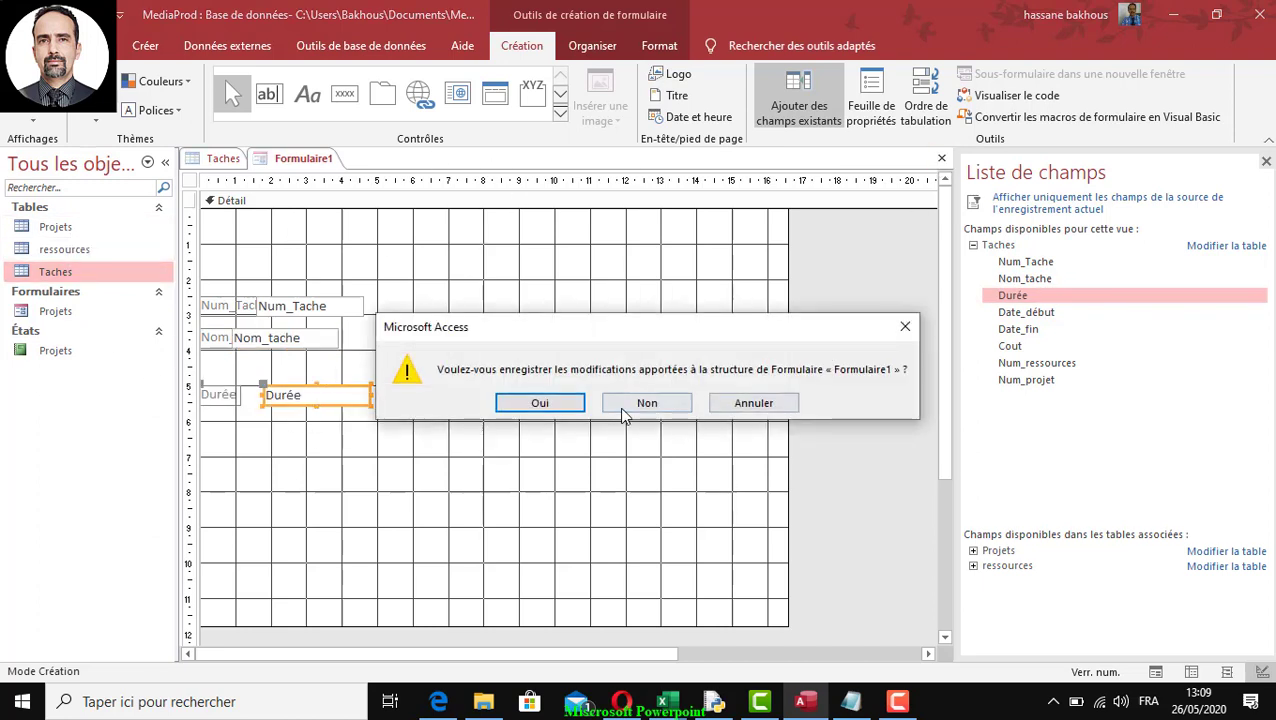
pyautogui.click(632, 410)
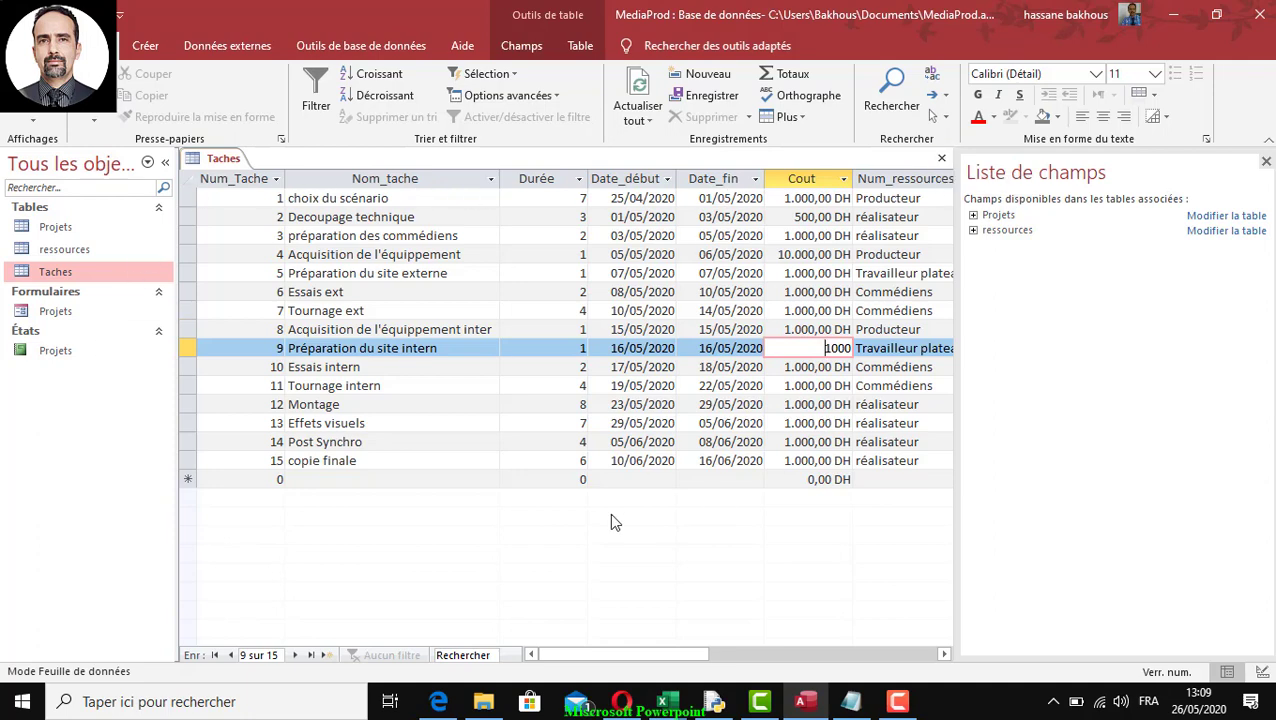
# Step: Open the Projets form and close the Taches table, saving its layout changes
pyautogui.doubleClick(46, 313)
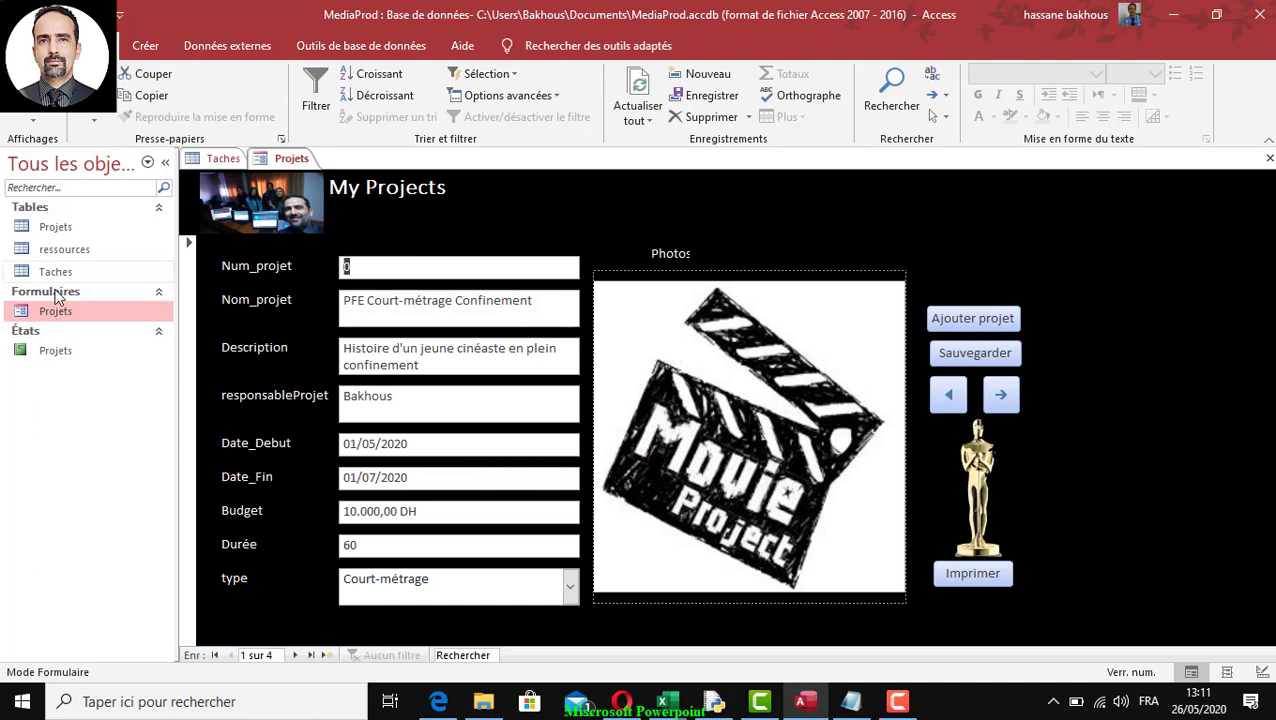
pyautogui.click(218, 158)
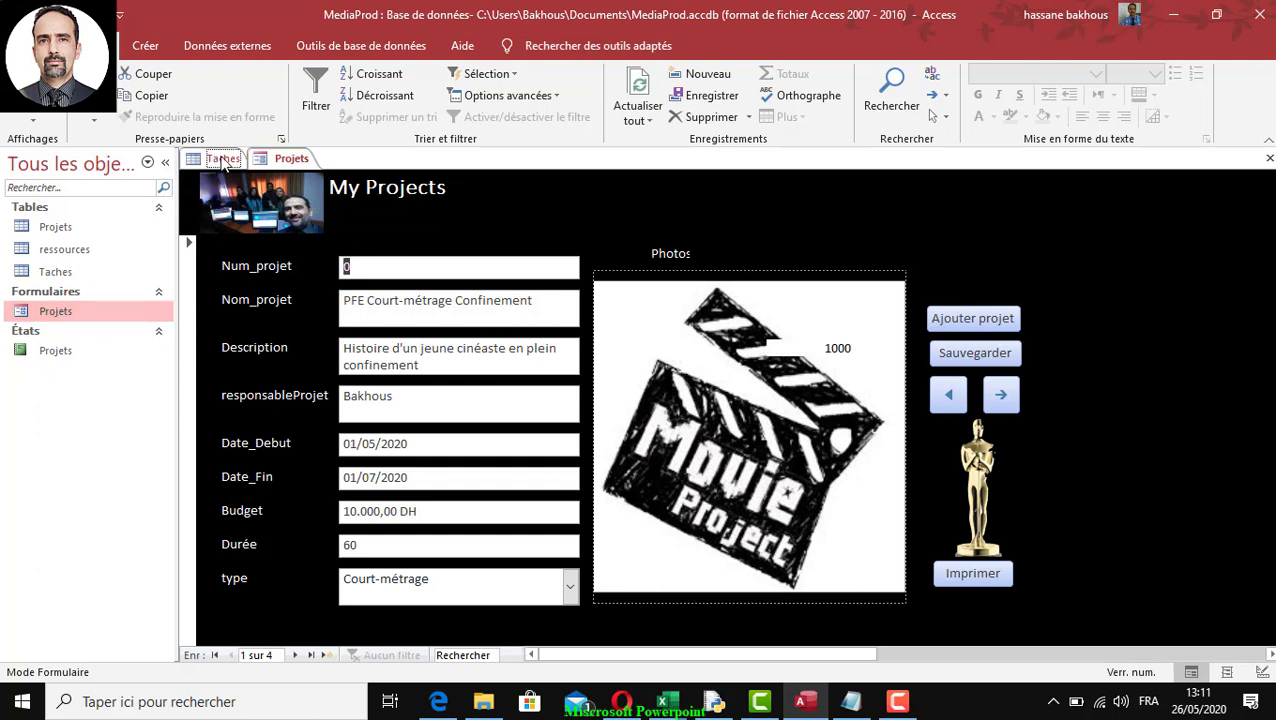
pyautogui.click(941, 158)
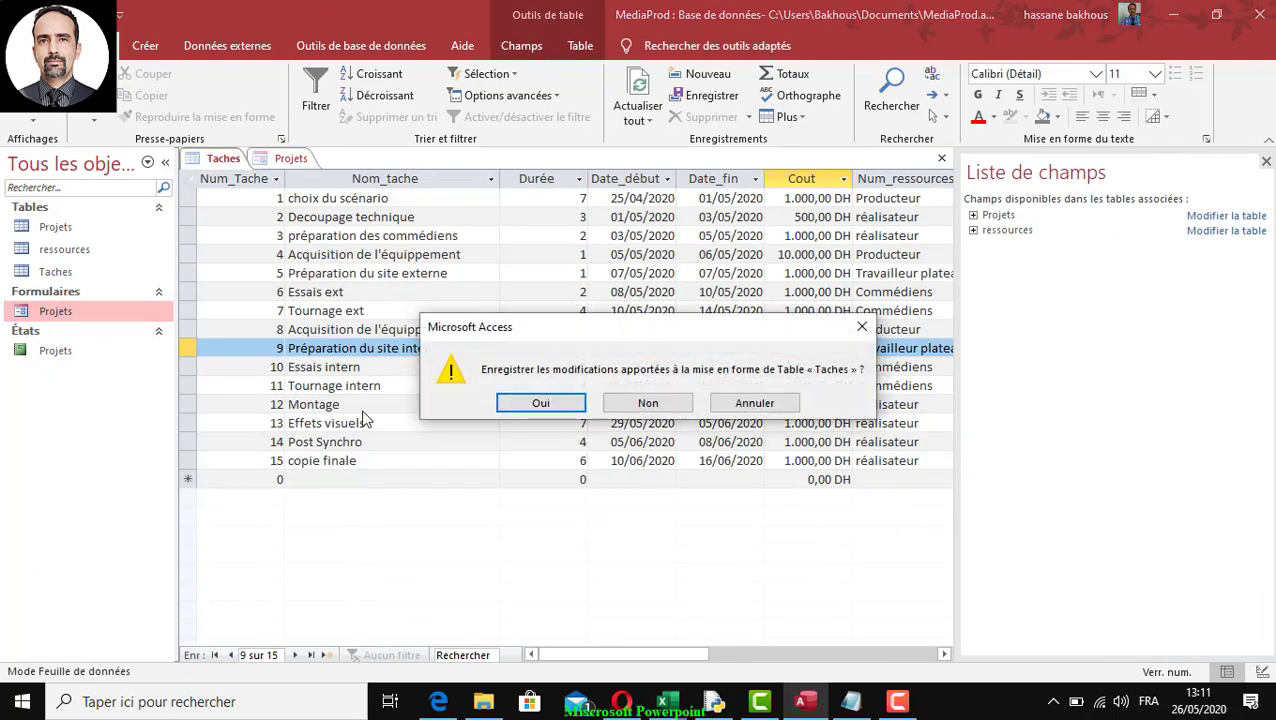
pyautogui.click(537, 404)
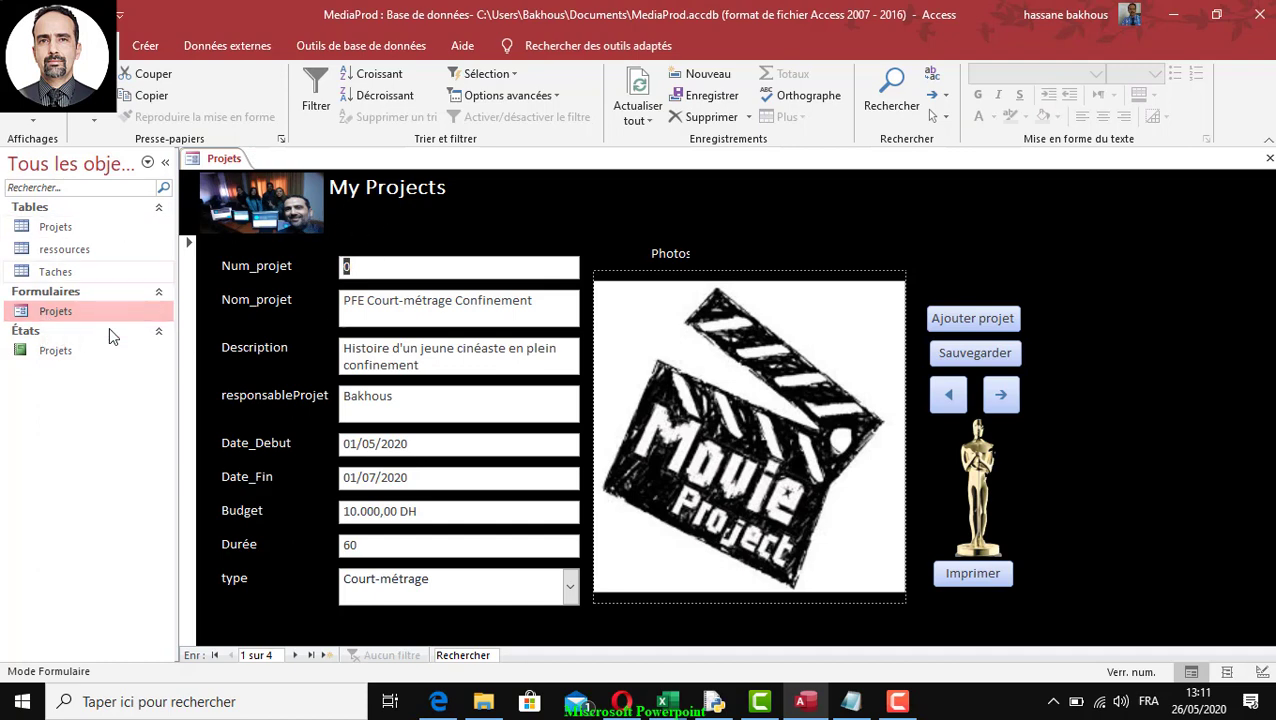
# Step: Switch the Projets form to design view
pyautogui.rightClick(804, 232)
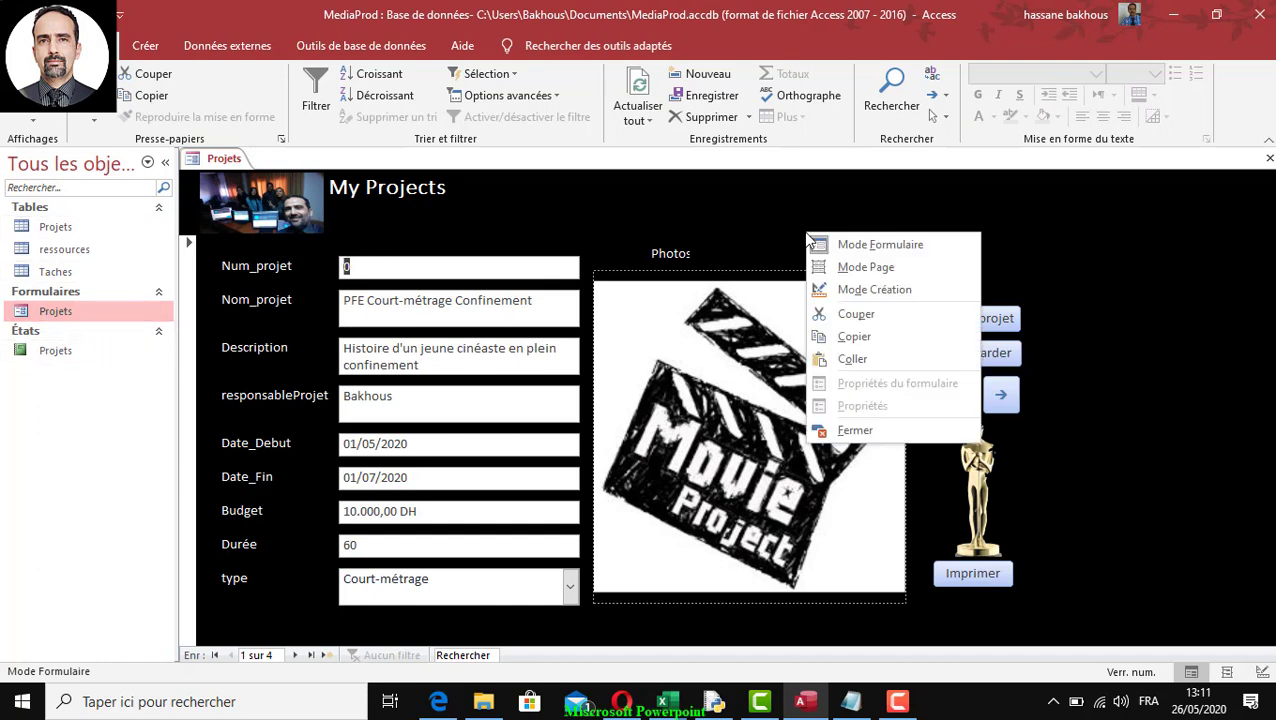
pyautogui.click(1172, 273)
pyautogui.rightClick(1151, 272)
pyautogui.click(872, 244)
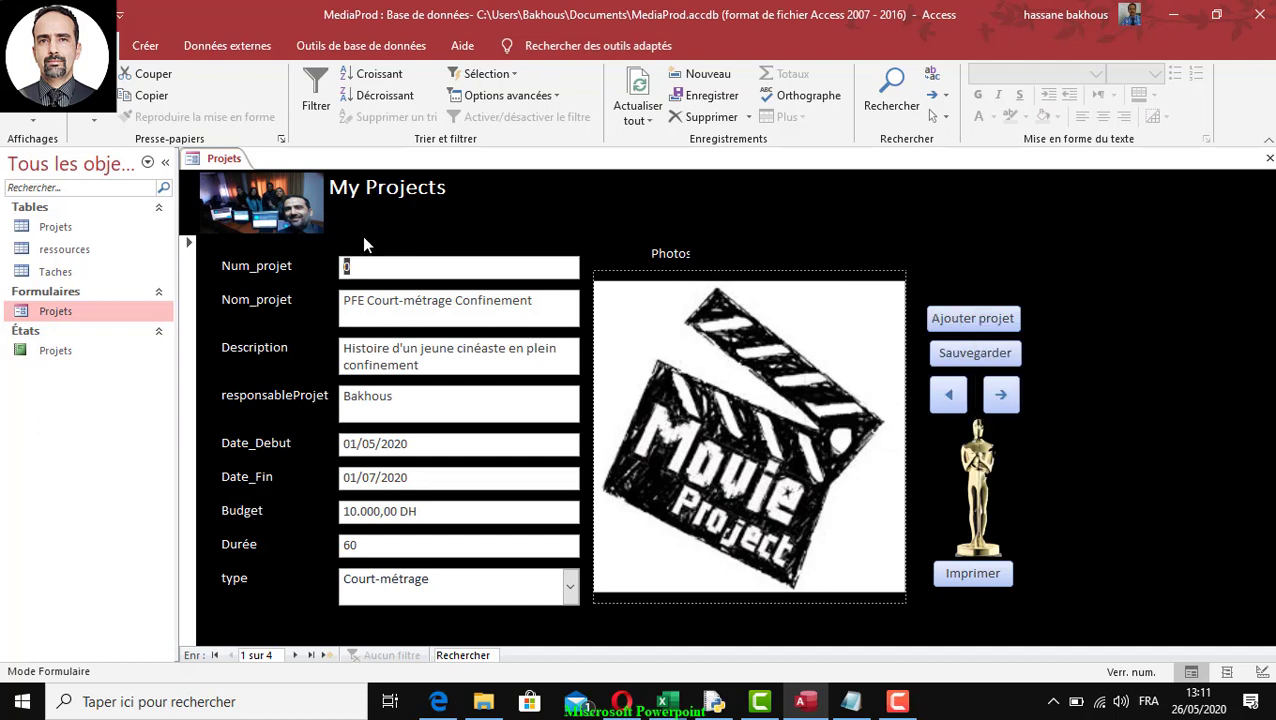
pyautogui.click(108, 306)
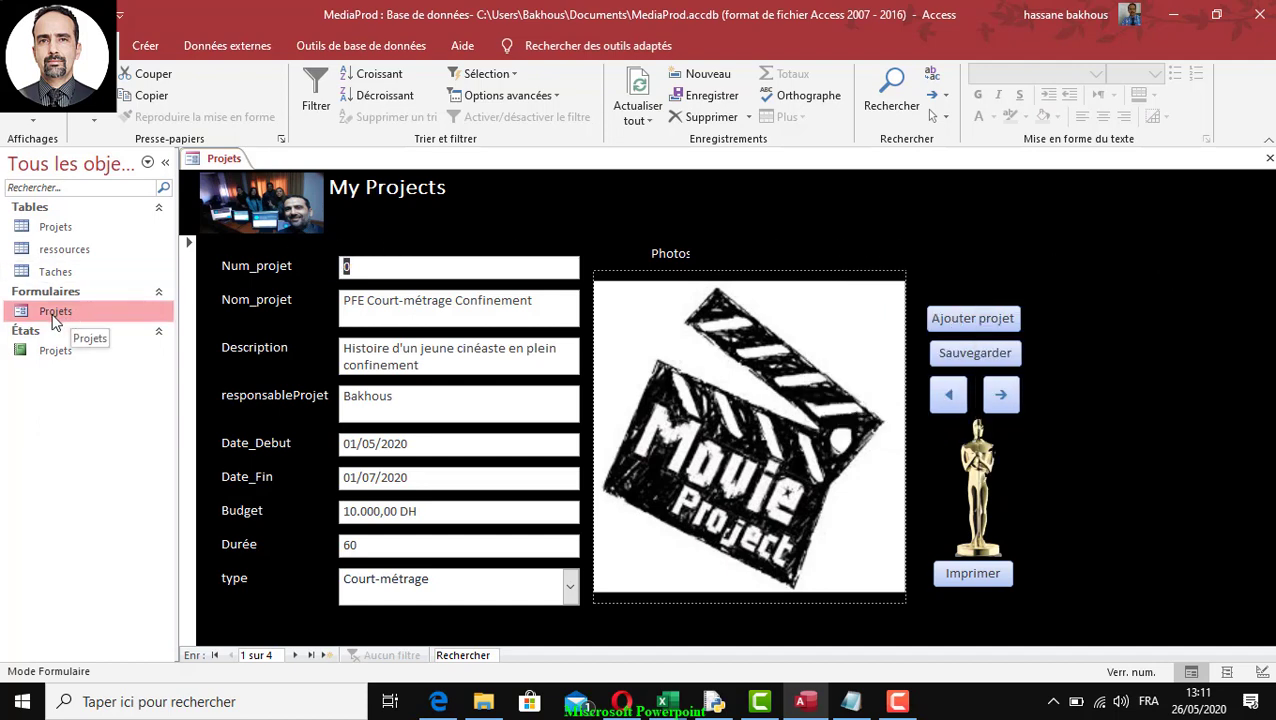
pyautogui.rightClick(56, 316)
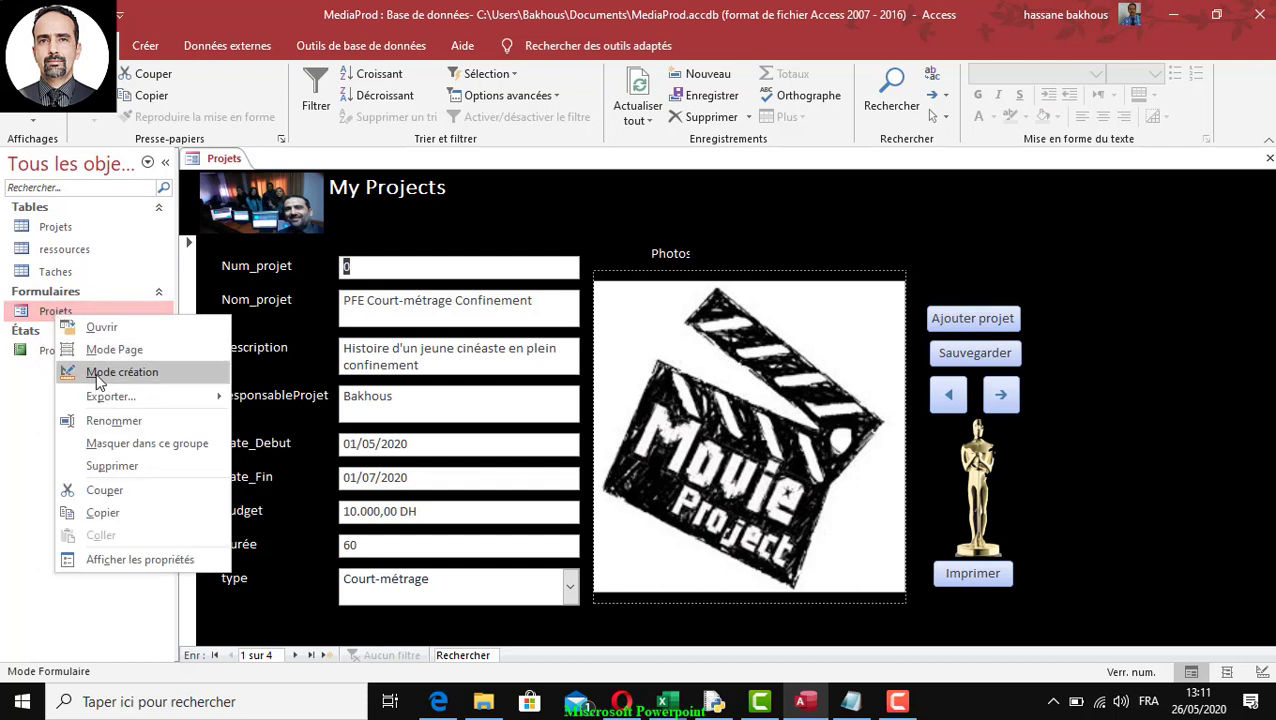
pyautogui.click(502, 208)
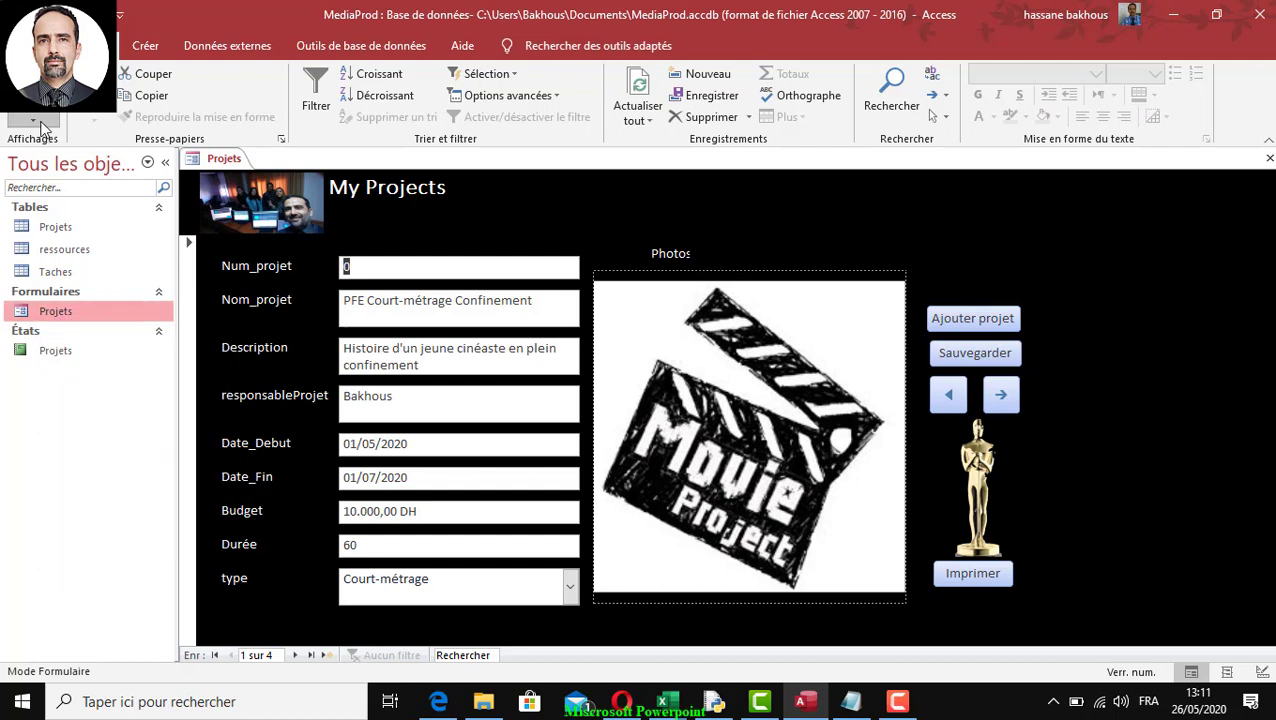
pyautogui.click(33, 120)
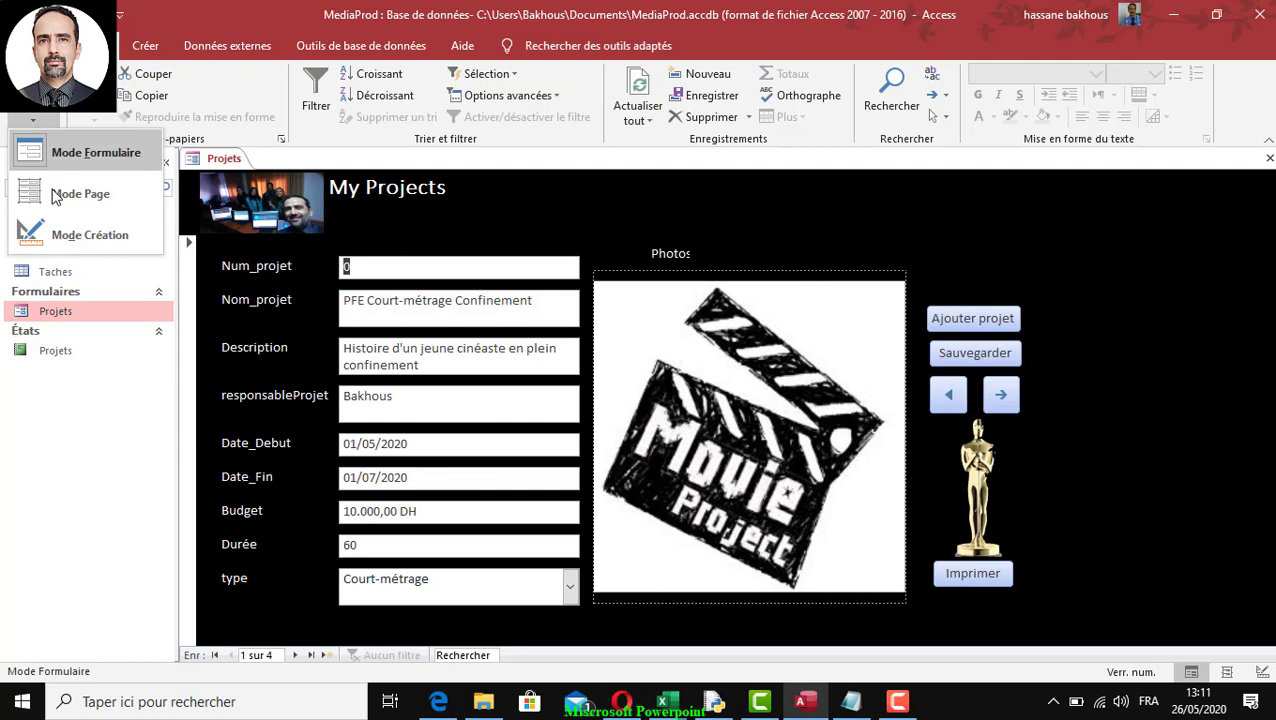
pyautogui.click(86, 236)
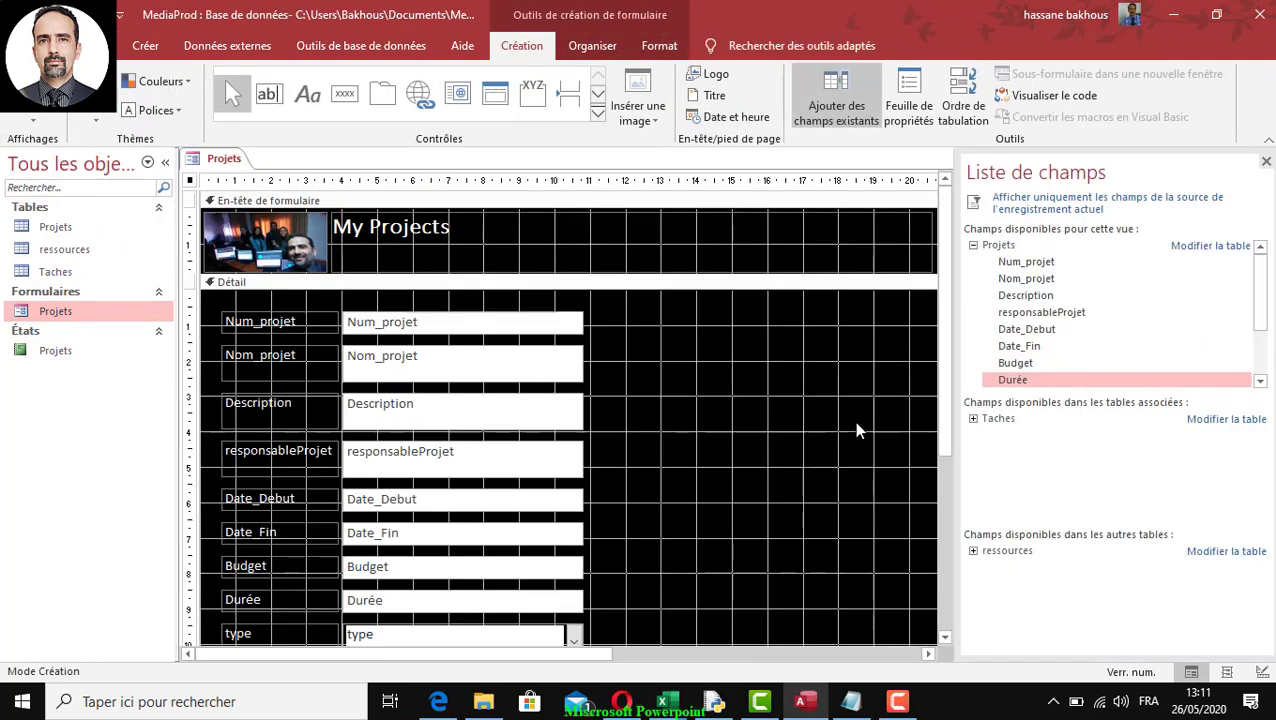
# Step: Hide the field list and the navigation pane, and widen the Projets form to about 31 cm
pyautogui.click(1266, 161)
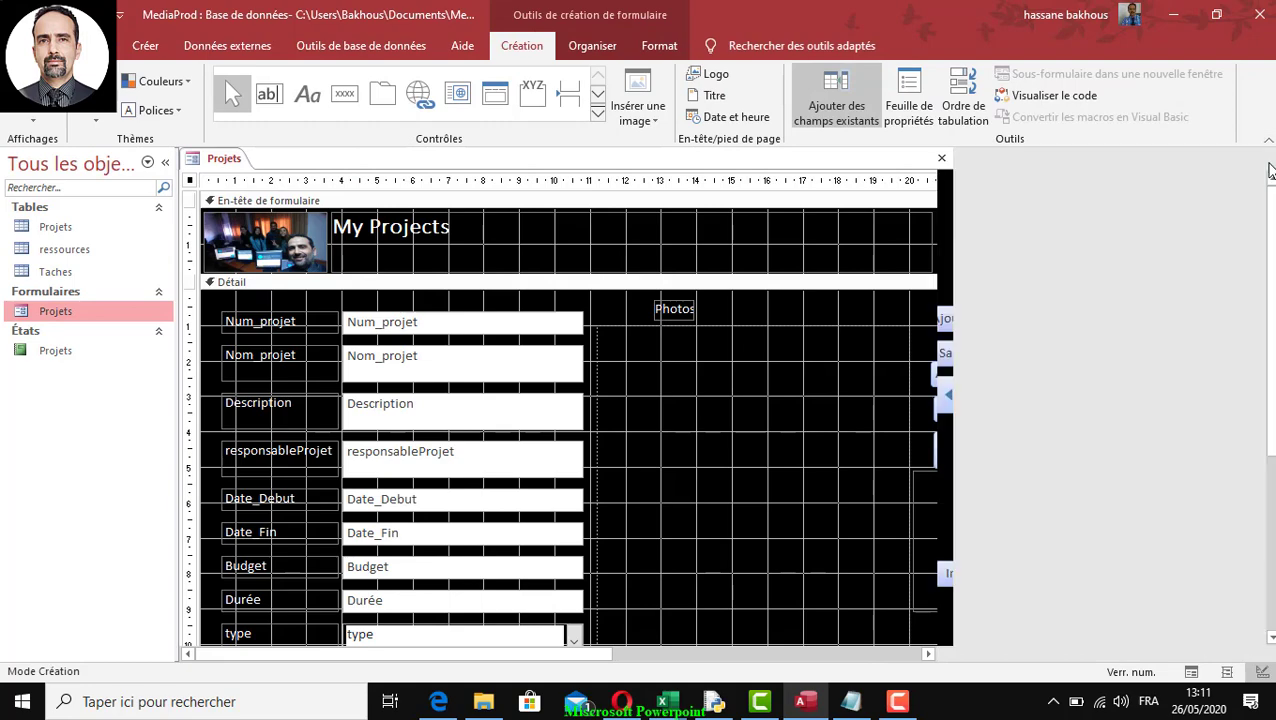
pyautogui.click(165, 161)
pyautogui.scroll(-3, 994, 490)
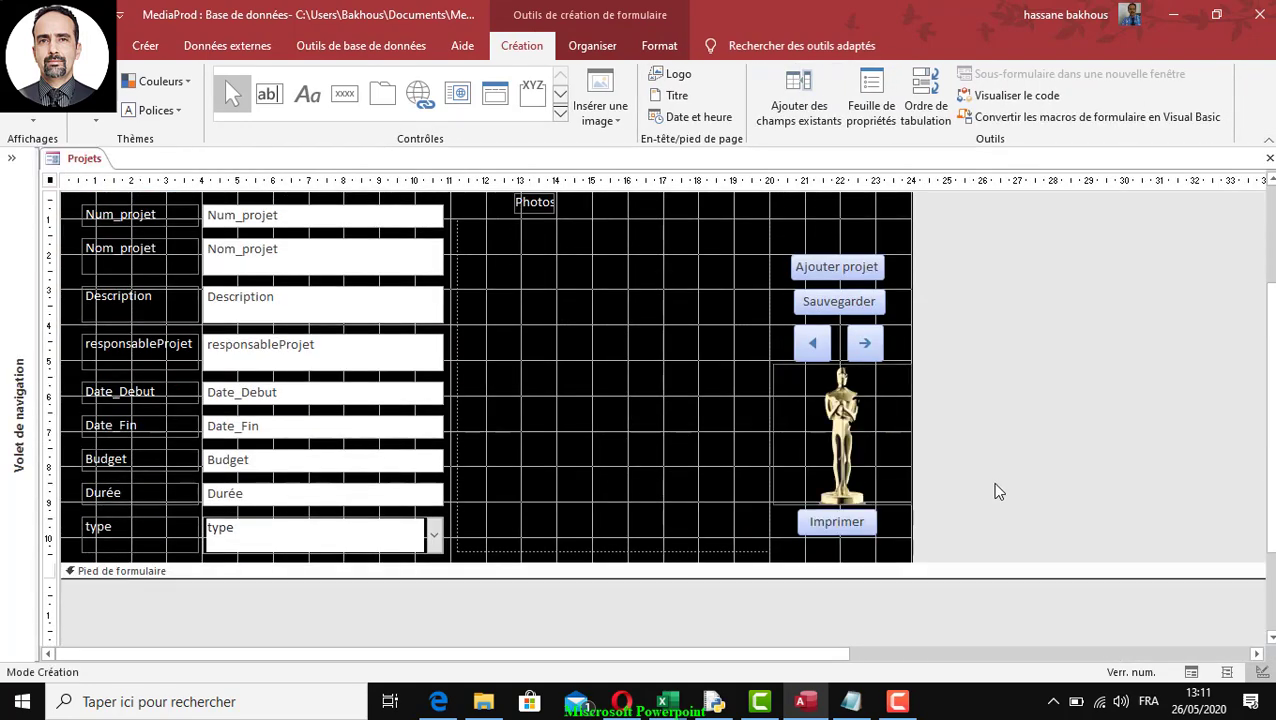
pyautogui.scroll(3, 994, 490)
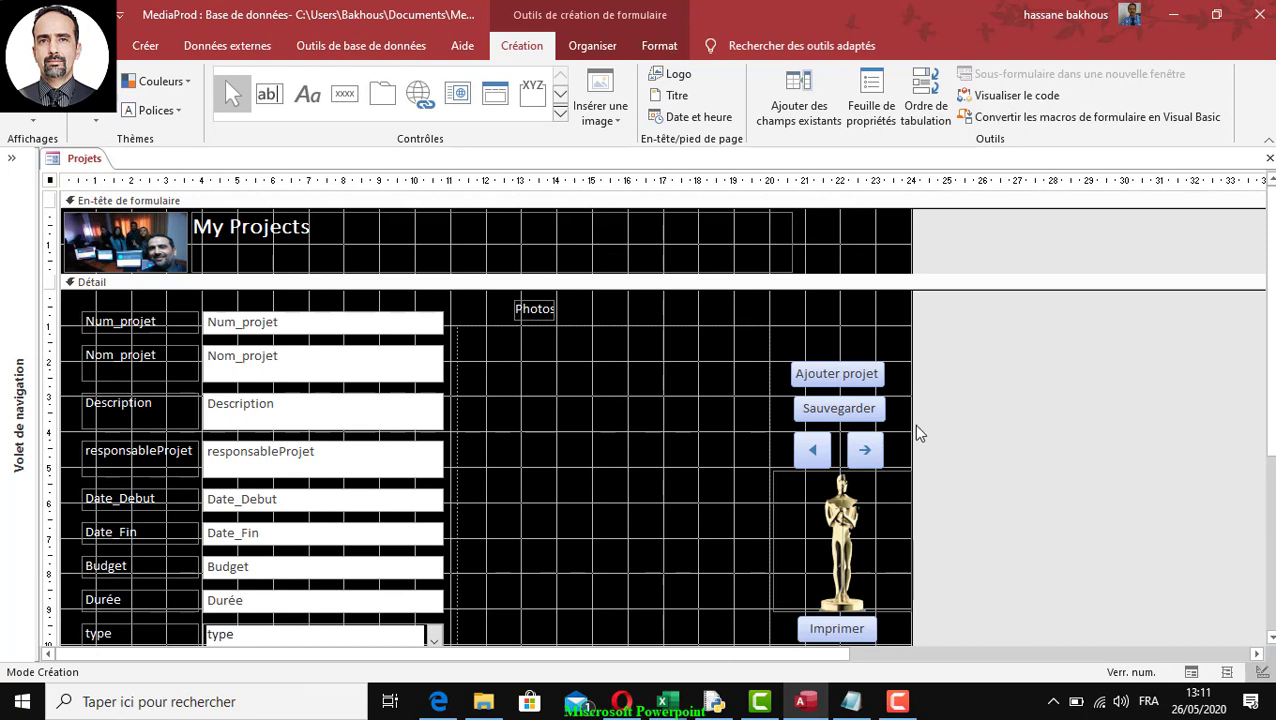
pyautogui.moveTo(911, 424); pyautogui.dragTo(1157, 424)
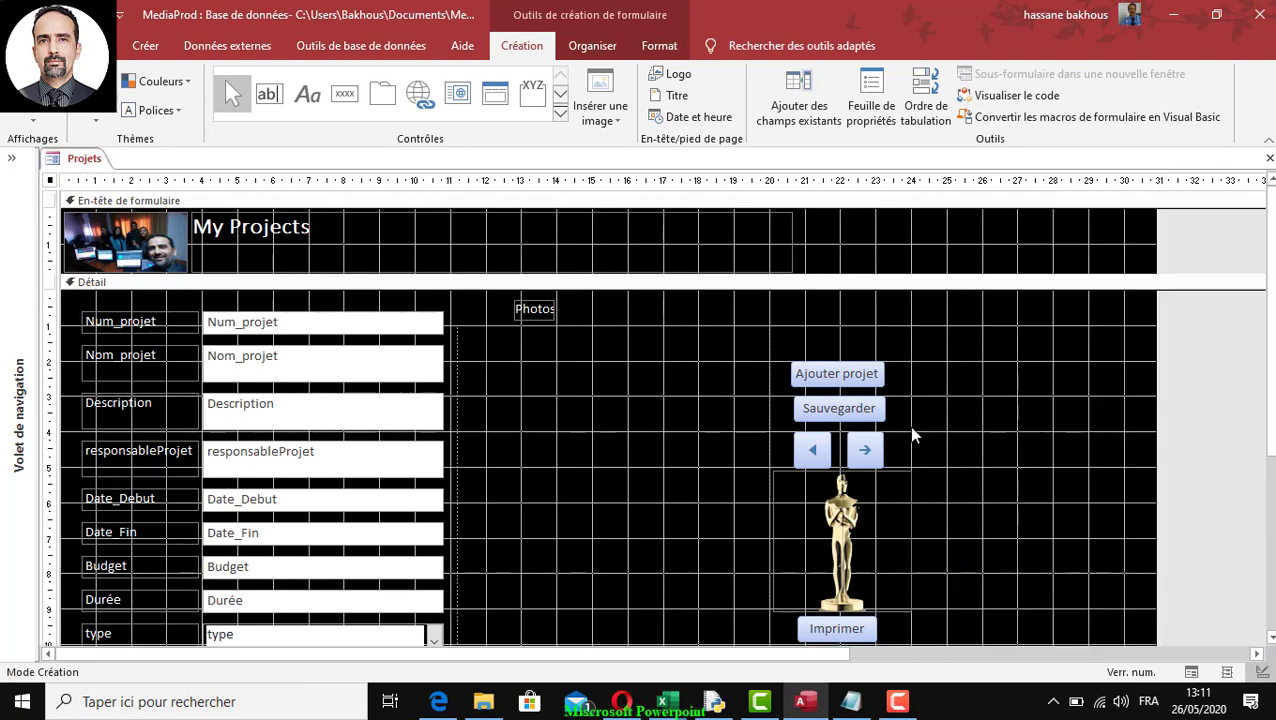
# Step: Line up Sauvegarder and Imprimer beside Ajouter projet with the arrow buttons below, and move the reduced statuette image to the detail section's upper-right corner
pyautogui.moveTo(818, 413)
pyautogui.mouseDown()
pyautogui.moveTo(940, 387)
pyautogui.moveTo(926, 370)
pyautogui.moveTo(885, 432)
pyautogui.moveTo(889, 450)
pyautogui.moveTo(936, 415)
pyautogui.moveTo(926, 410)
pyautogui.mouseUp()
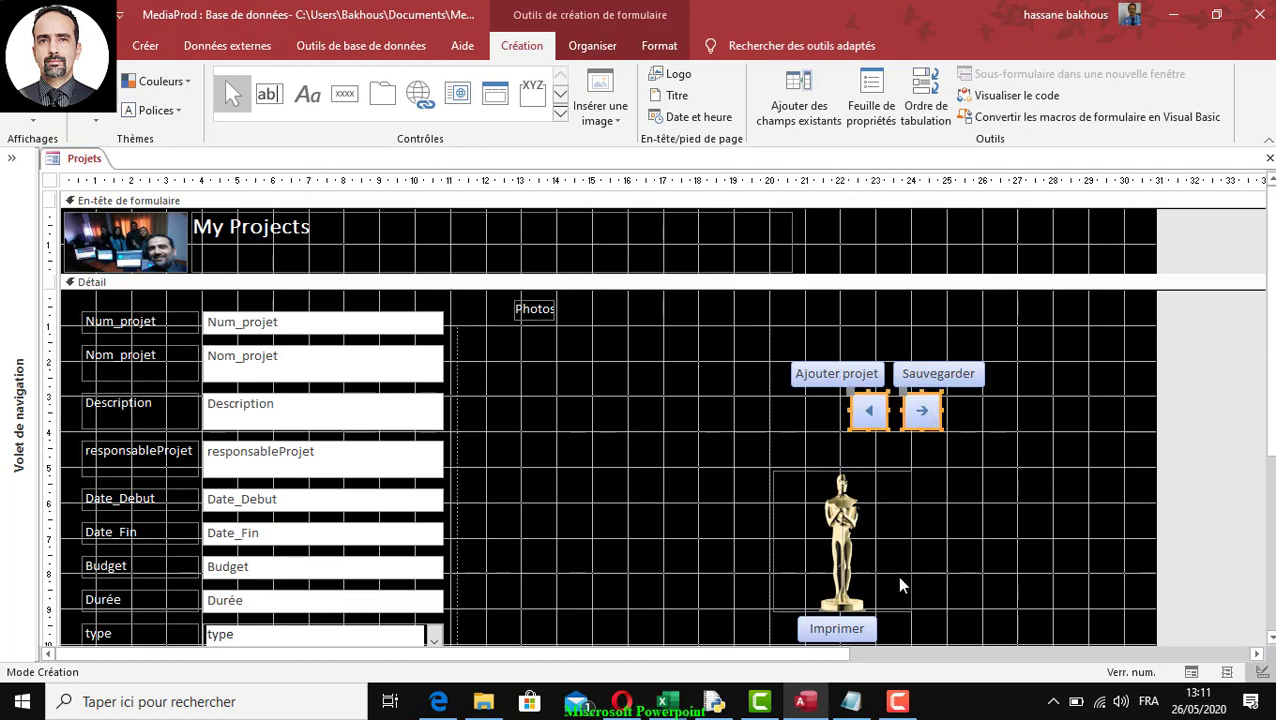
pyautogui.moveTo(846, 630); pyautogui.dragTo(1042, 370)
pyautogui.moveTo(855, 551); pyautogui.dragTo(1026, 537)
pyautogui.moveTo(1086, 454); pyautogui.dragTo(1055, 488)
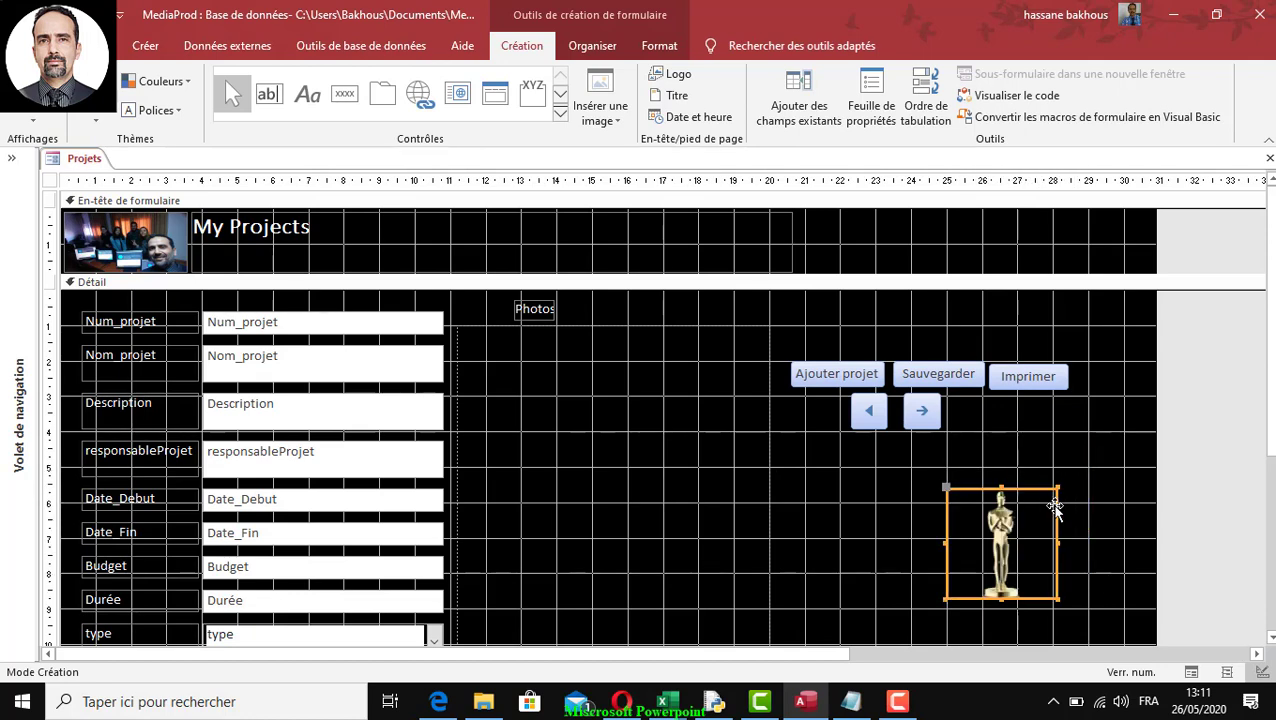
pyautogui.moveTo(1018, 544); pyautogui.dragTo(1110, 350)
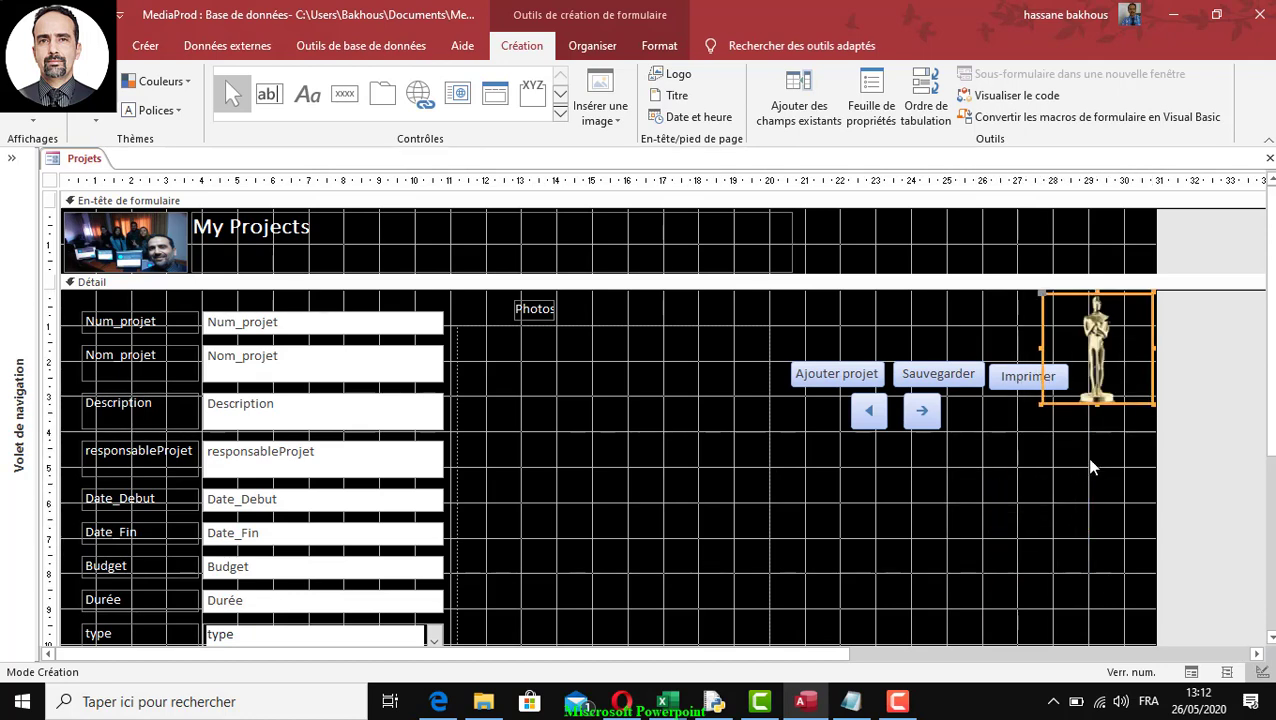
# Step: Narrow the Photos frame to about 5 cm and move it below the arrow buttons, with its label above the buttons
pyautogui.click(785, 480)
pyautogui.scroll(-1, 480, 468)
pyautogui.click(498, 347)
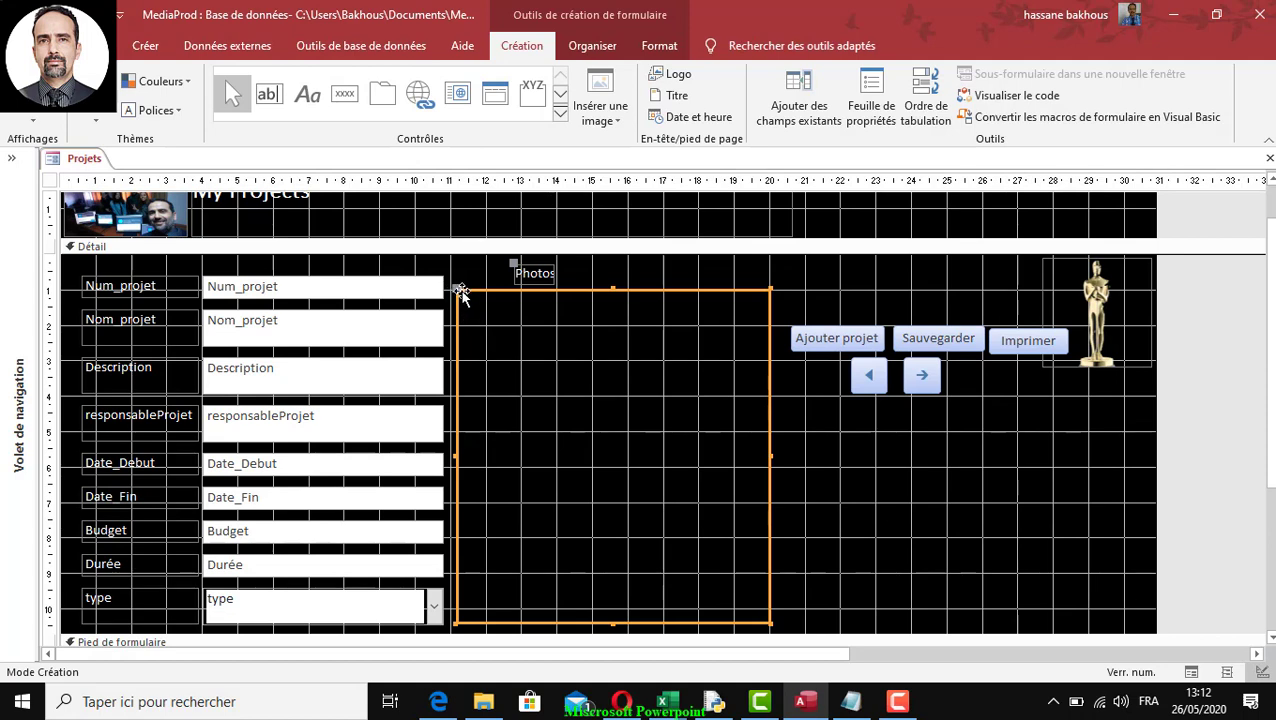
pyautogui.moveTo(456, 289); pyautogui.dragTo(515, 305)
pyautogui.scroll(-1, 732, 470)
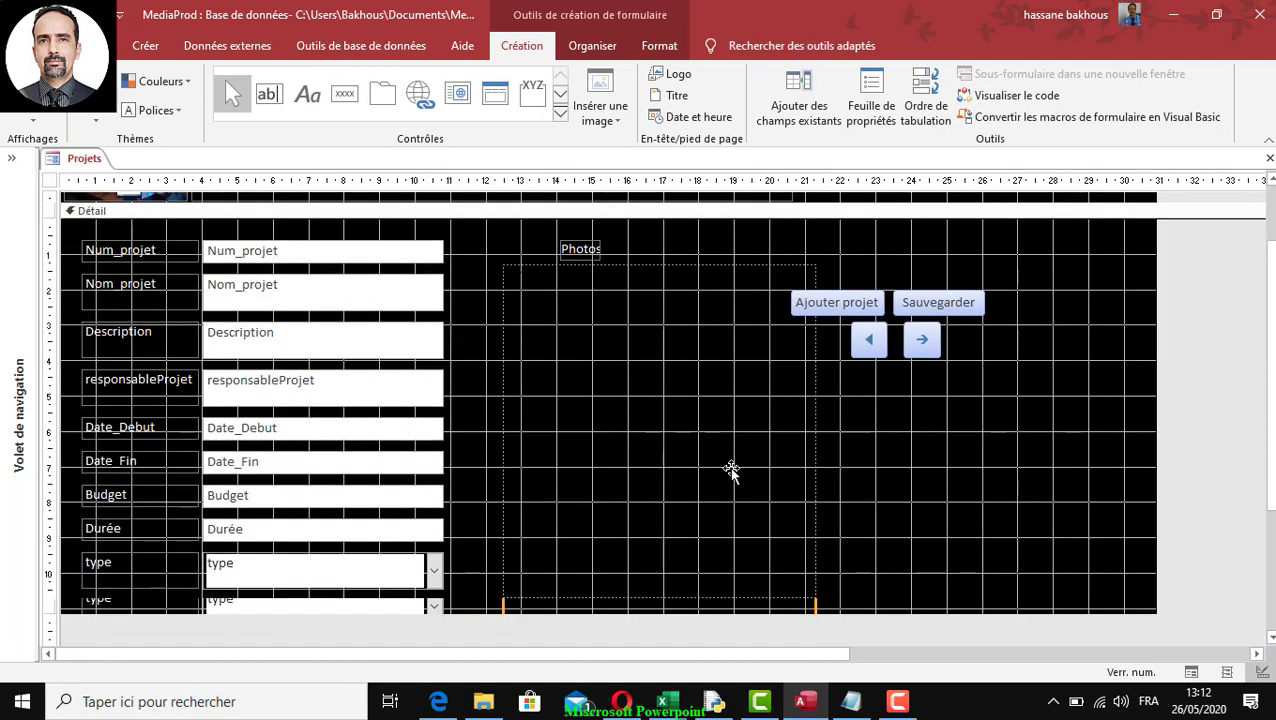
pyautogui.moveTo(815, 264); pyautogui.dragTo(922, 369)
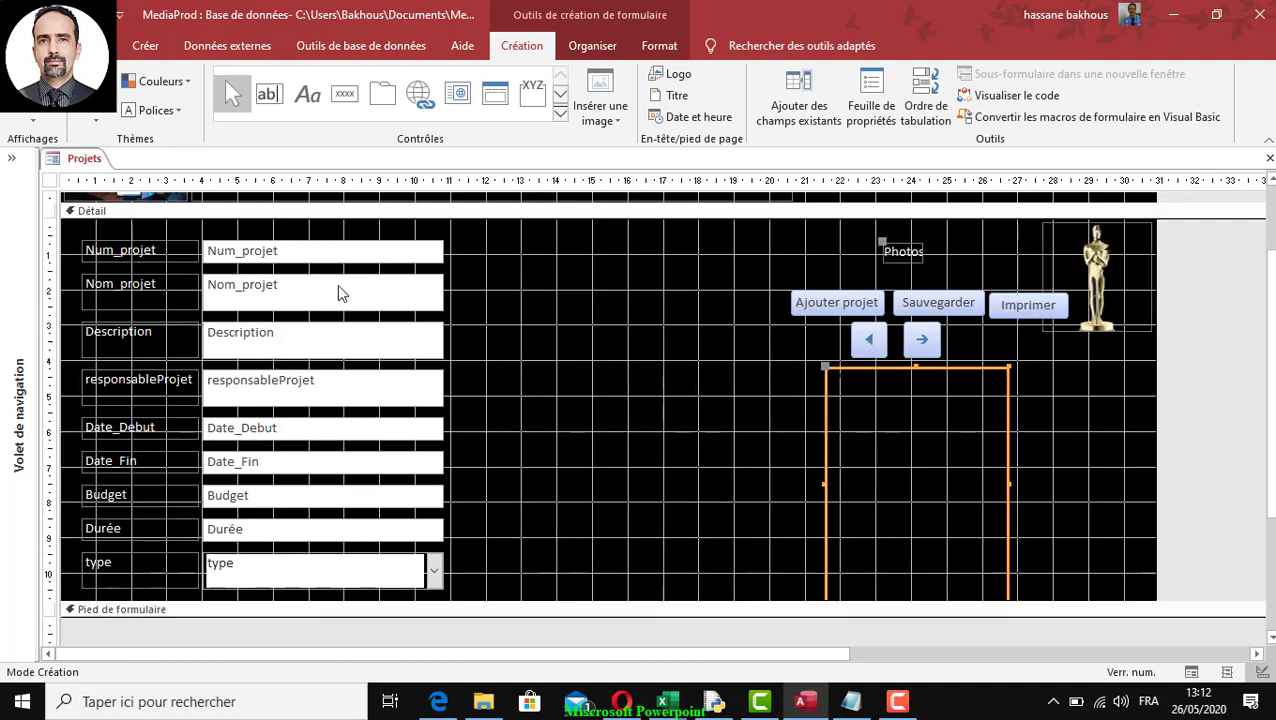
# Step: Try to move the Date_Debut, Date_Fin, Budget, Durée and type controls into the empty area beside the upper fields
pyautogui.scroll(-1, 510, 470)
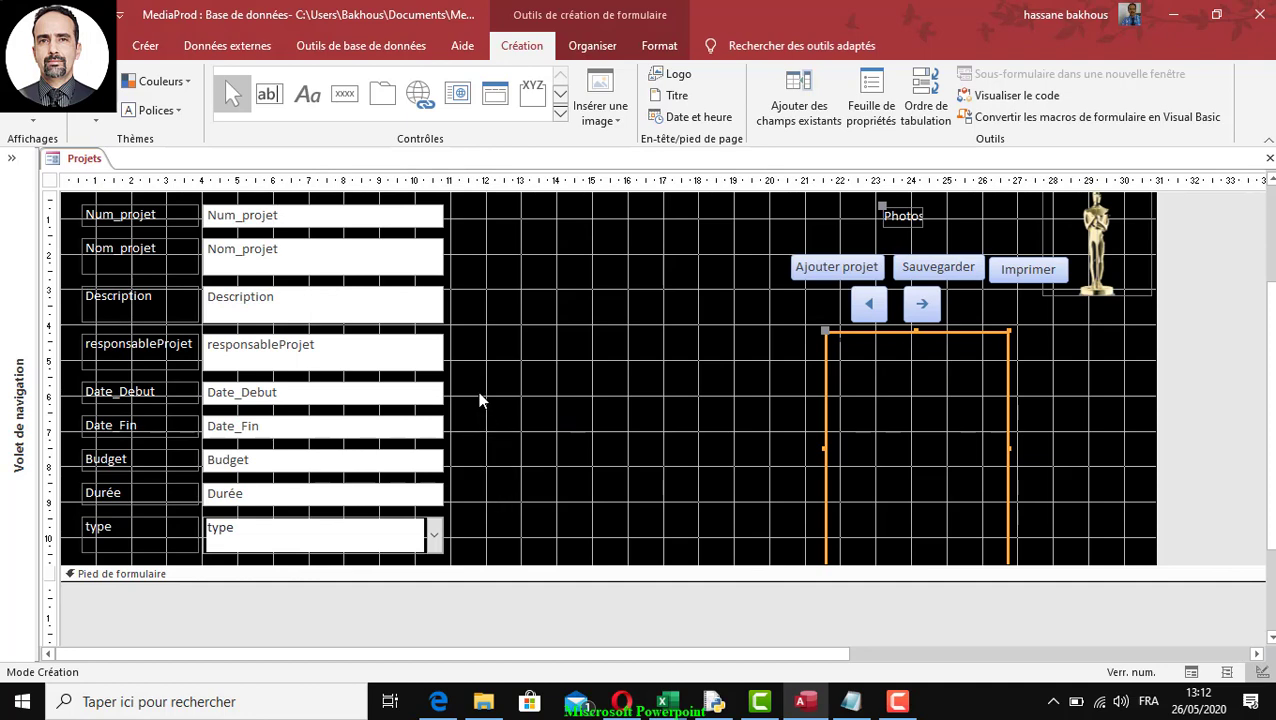
pyautogui.moveTo(479, 392); pyautogui.dragTo(106, 550)
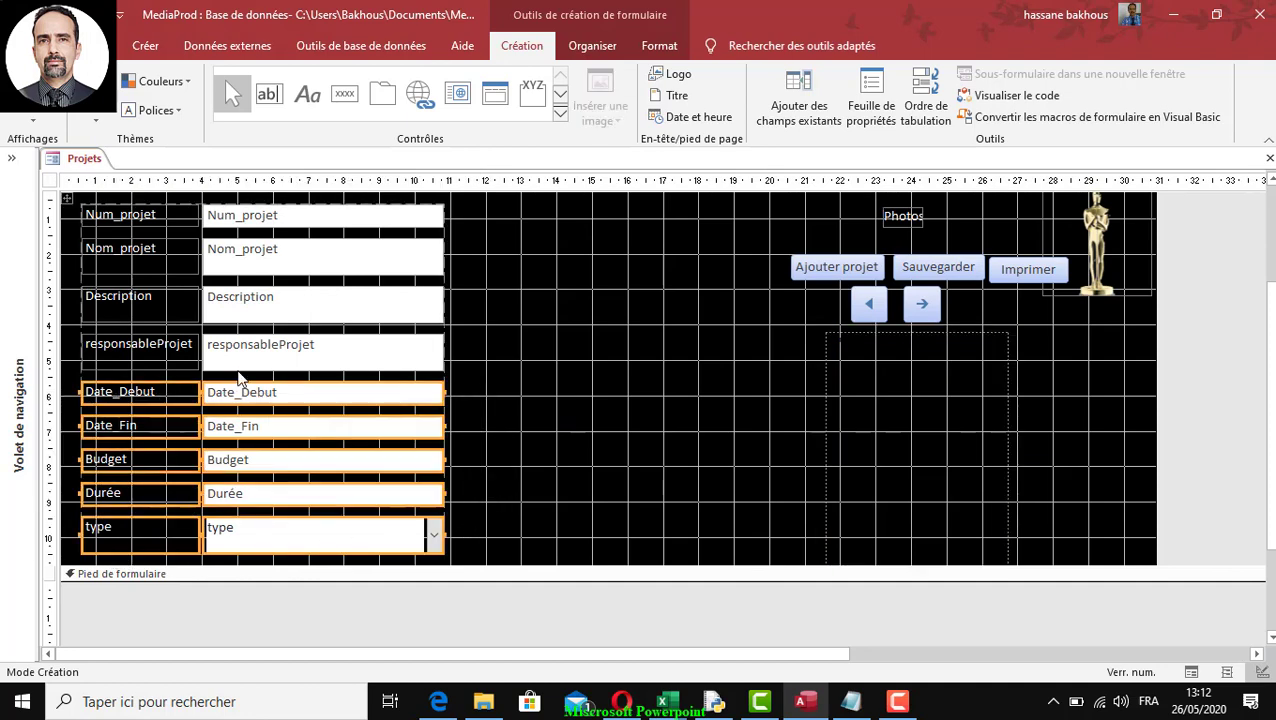
pyautogui.moveTo(236, 389); pyautogui.dragTo(594, 256)
pyautogui.click(462, 404)
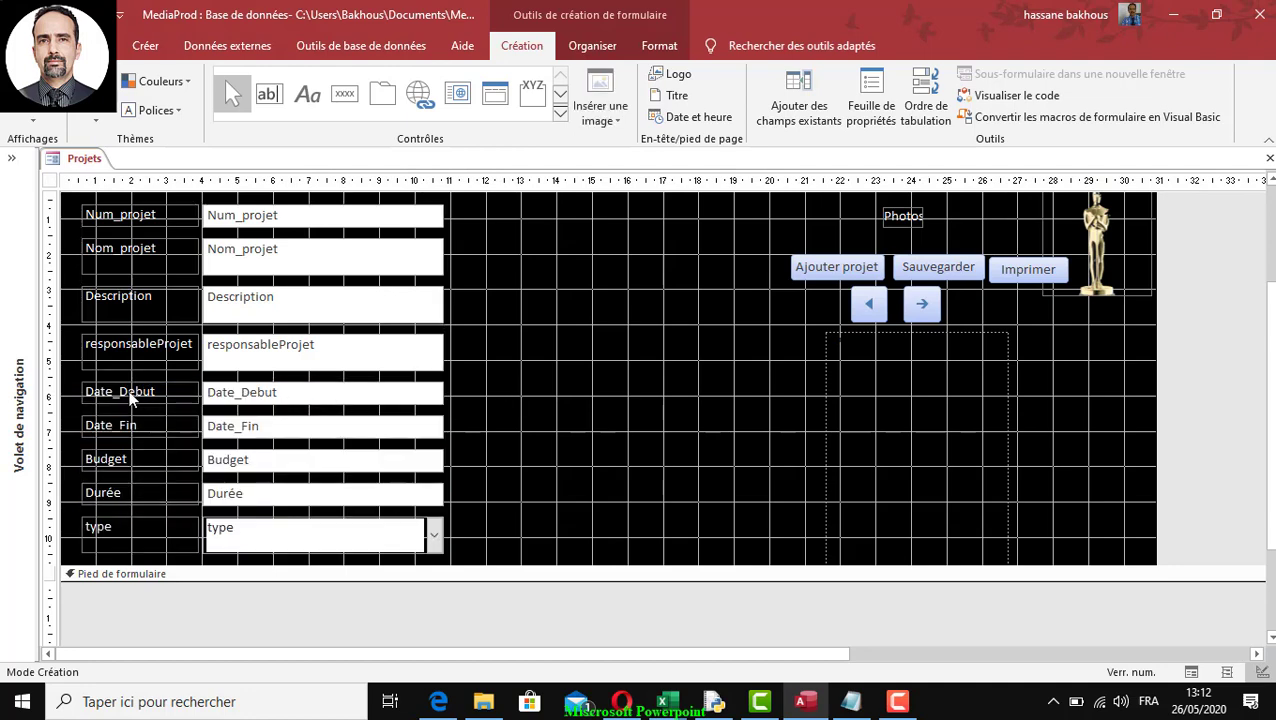
pyautogui.click(131, 397)
pyautogui.click(80, 370)
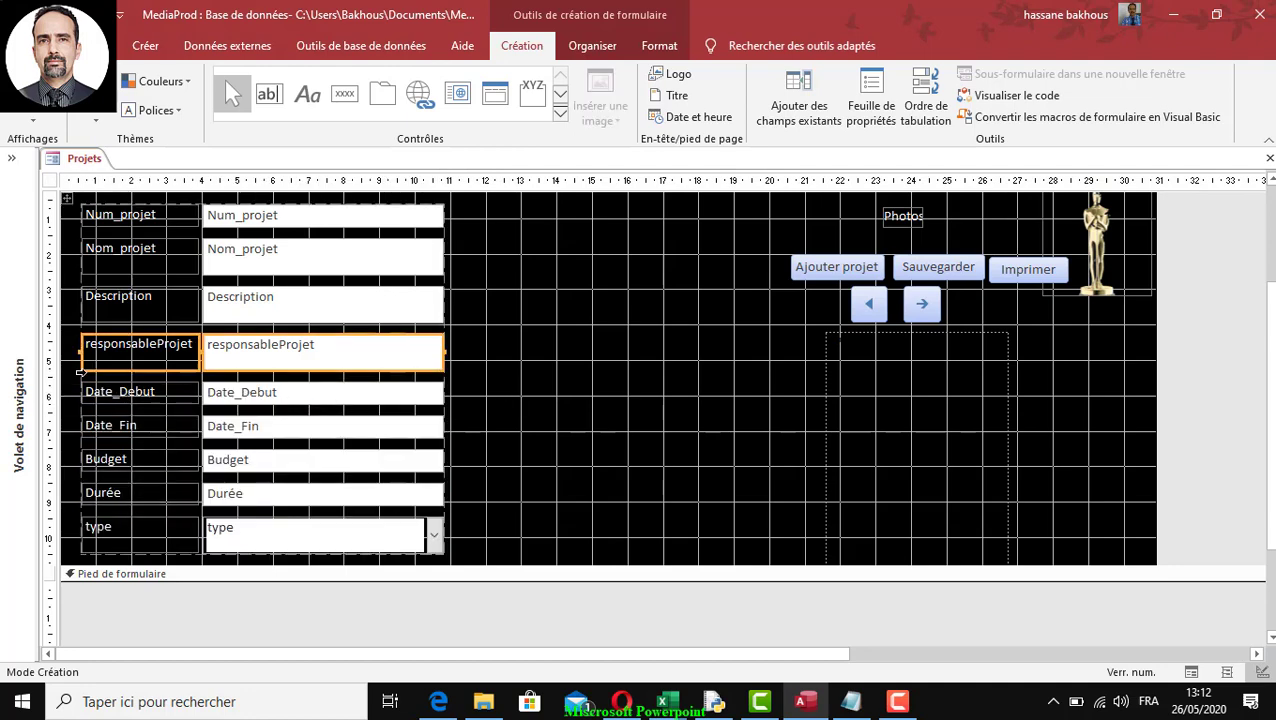
pyautogui.click(79, 373)
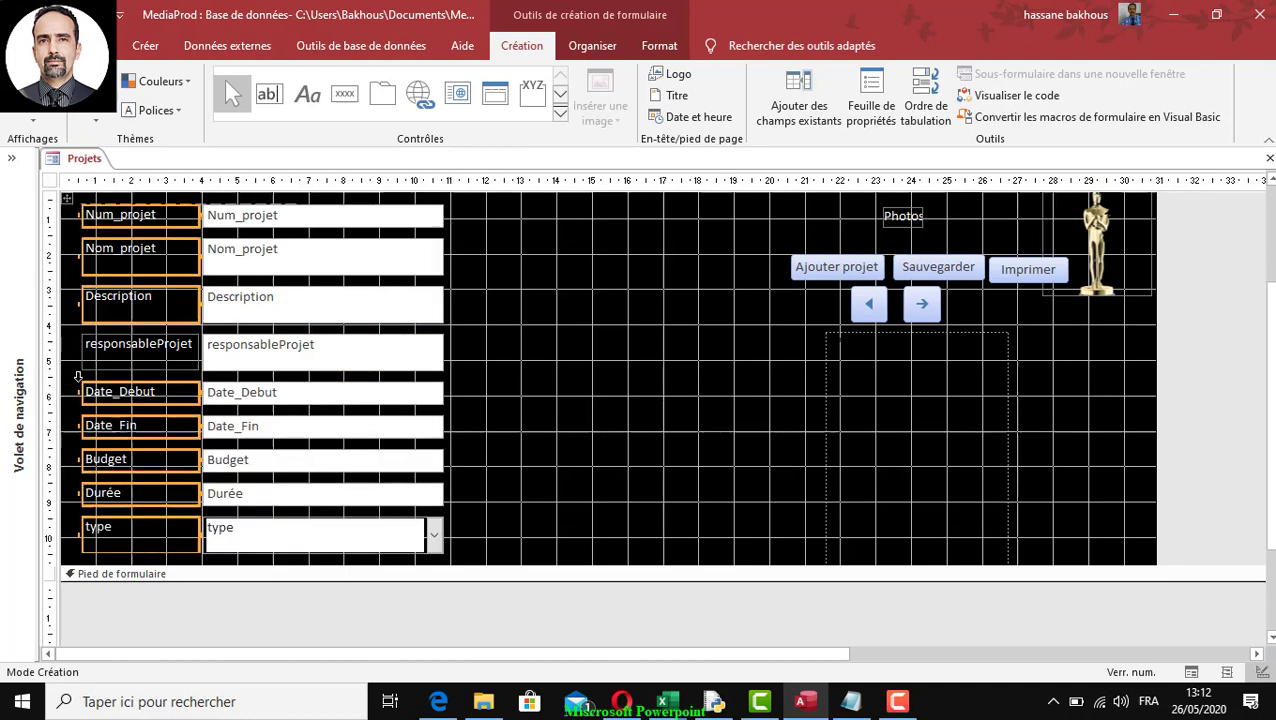
pyautogui.click(548, 413)
pyautogui.click(438, 400)
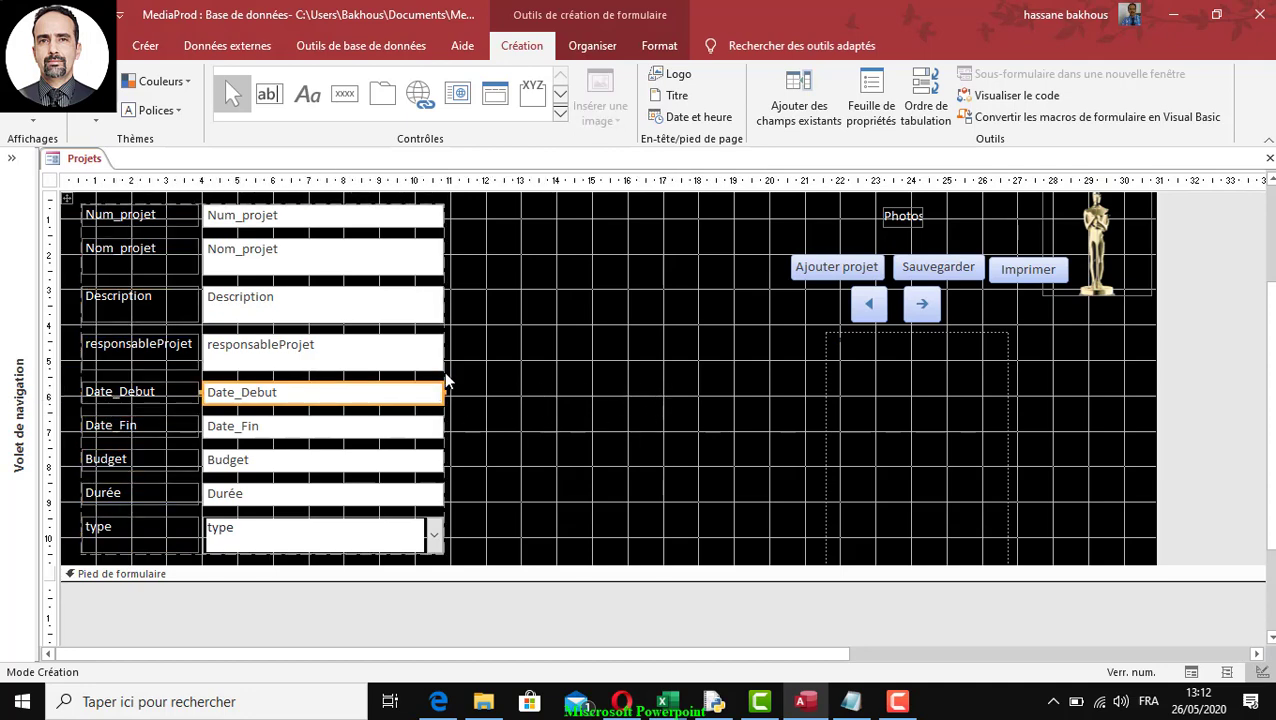
pyautogui.moveTo(446, 376); pyautogui.dragTo(586, 380)
# Step: Move Nom_projet back beneath Num_projet, and check the layout options available for the Num_projet field
pyautogui.scroll(1, 650, 467)
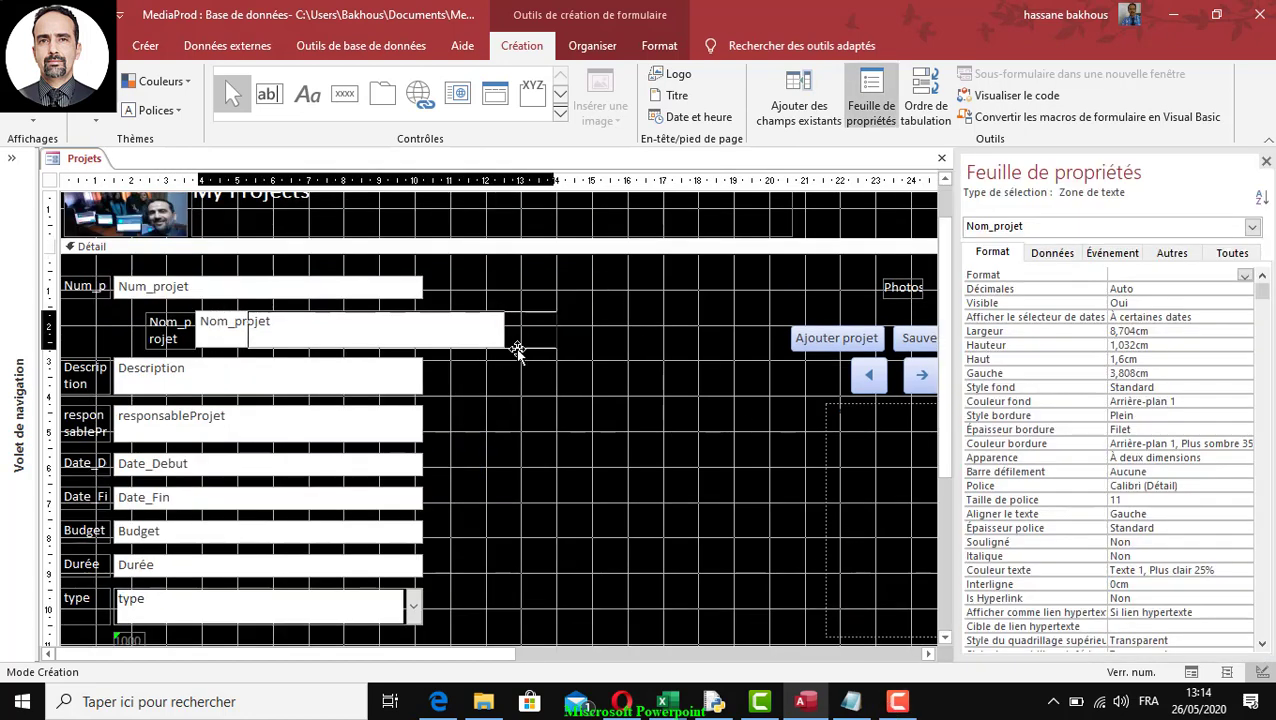
pyautogui.moveTo(513, 347); pyautogui.dragTo(390, 350)
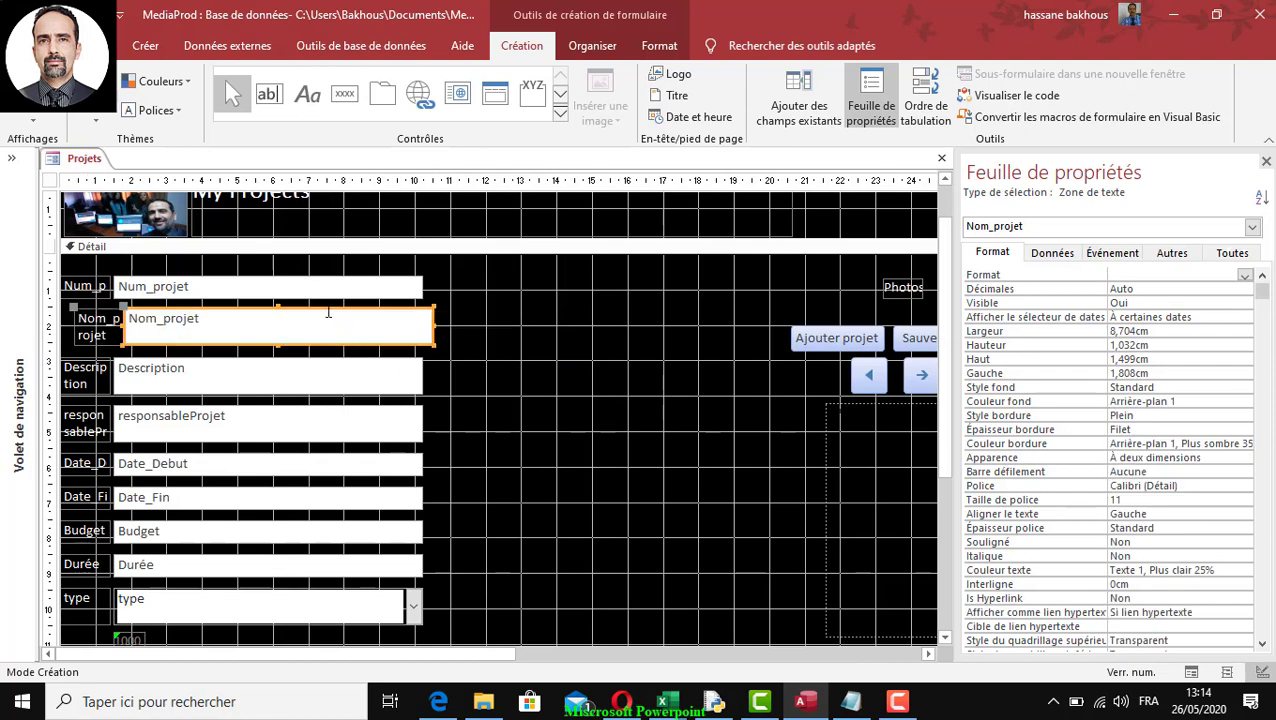
pyautogui.rightClick(325, 285)
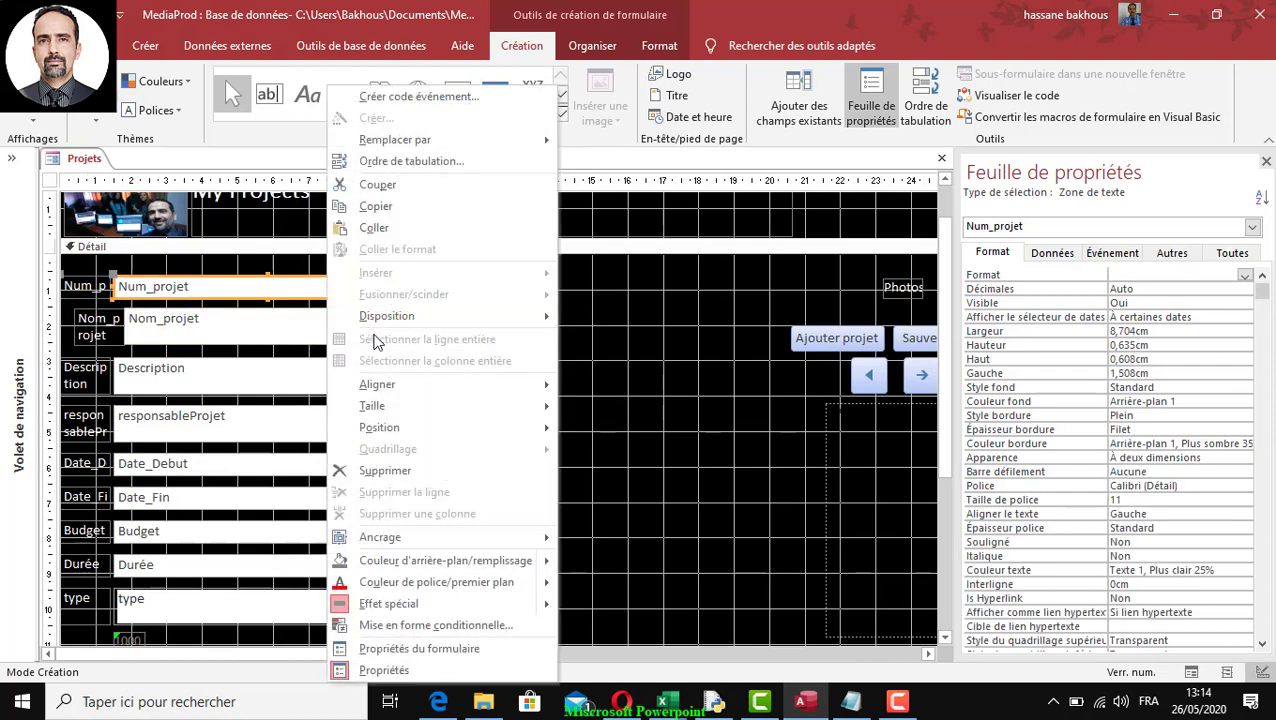
pyautogui.moveTo(396, 315)
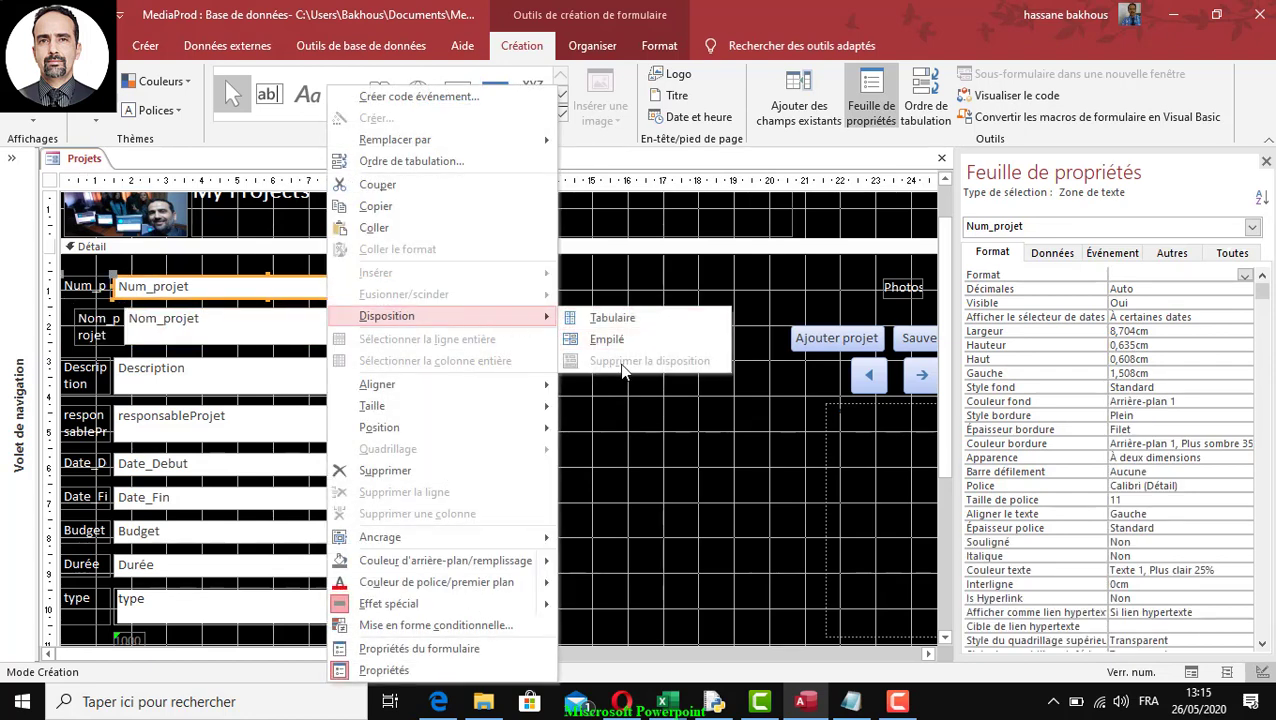
pyautogui.click(245, 265)
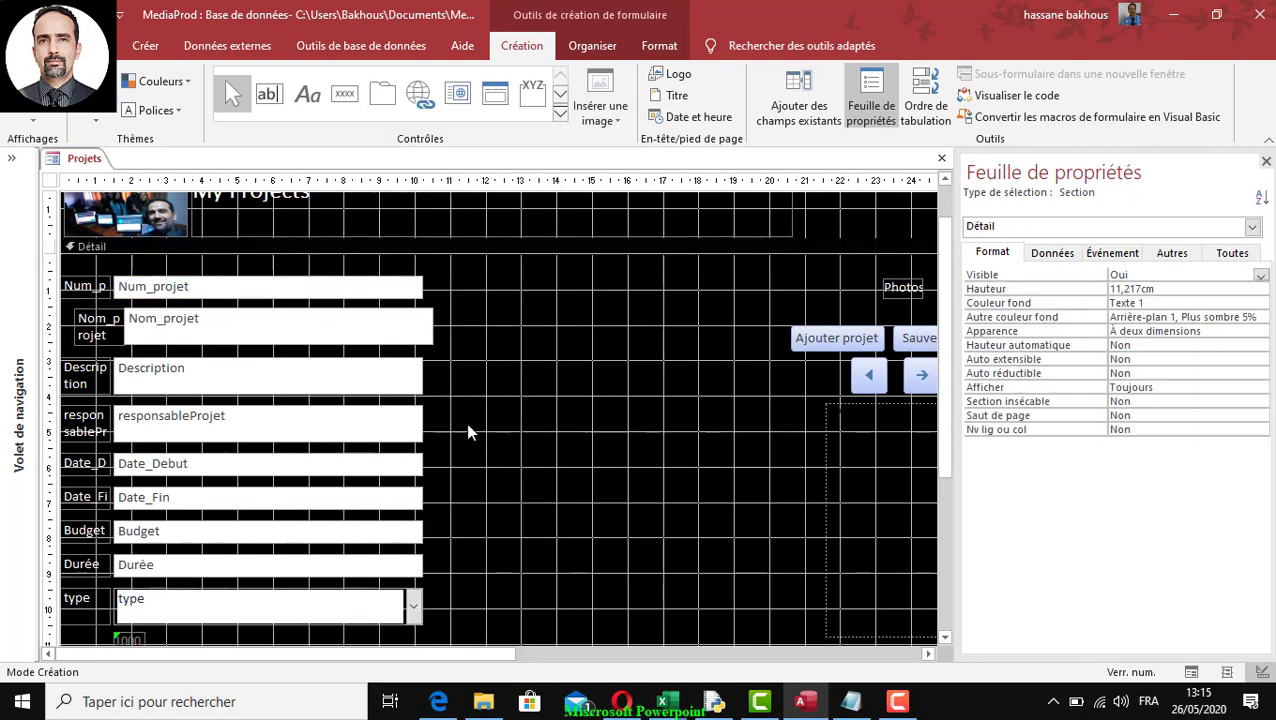
# Step: Move Date_Fin, Date_Debut, Budget, Durée and type with their labels into a second column beside the Num_projet to responsableProjet fields
pyautogui.moveTo(455, 490); pyautogui.dragTo(75, 622)
pyautogui.moveTo(137, 507); pyautogui.dragTo(505, 297)
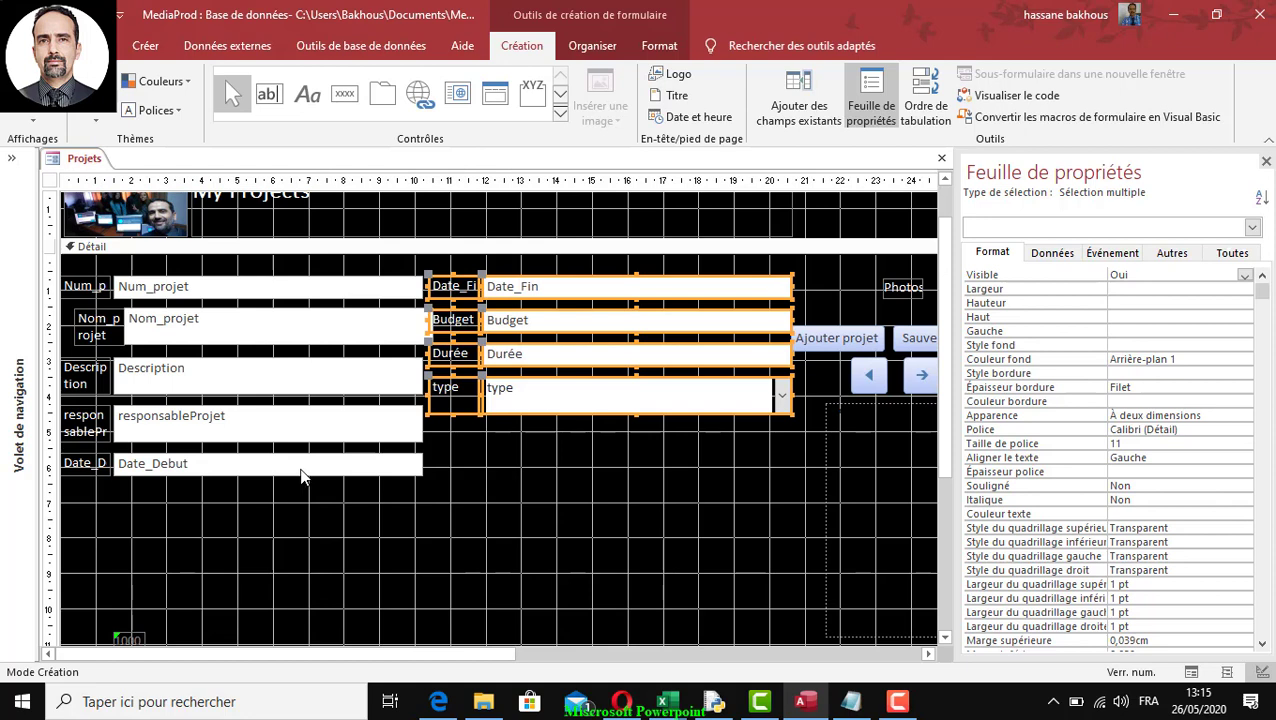
pyautogui.moveTo(535, 433); pyautogui.dragTo(601, 366)
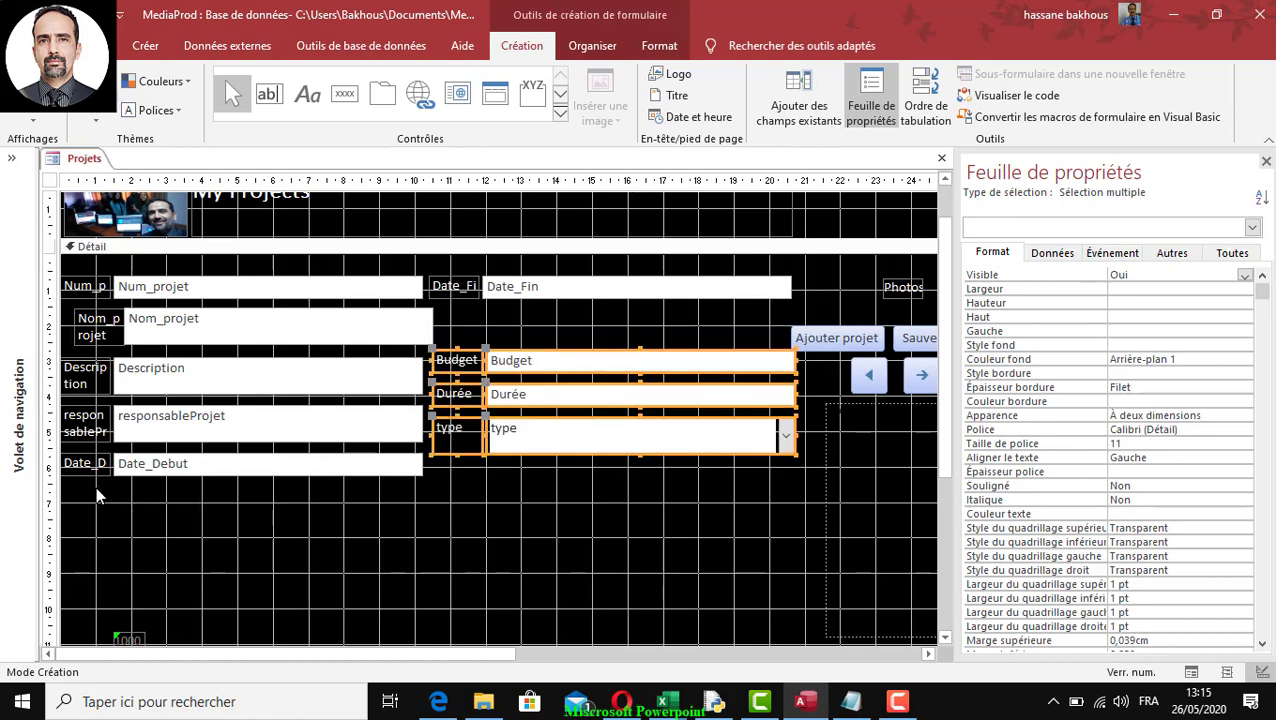
pyautogui.moveTo(97, 489); pyautogui.dragTo(144, 466)
pyautogui.moveTo(145, 469); pyautogui.dragTo(513, 328)
pyautogui.click(518, 531)
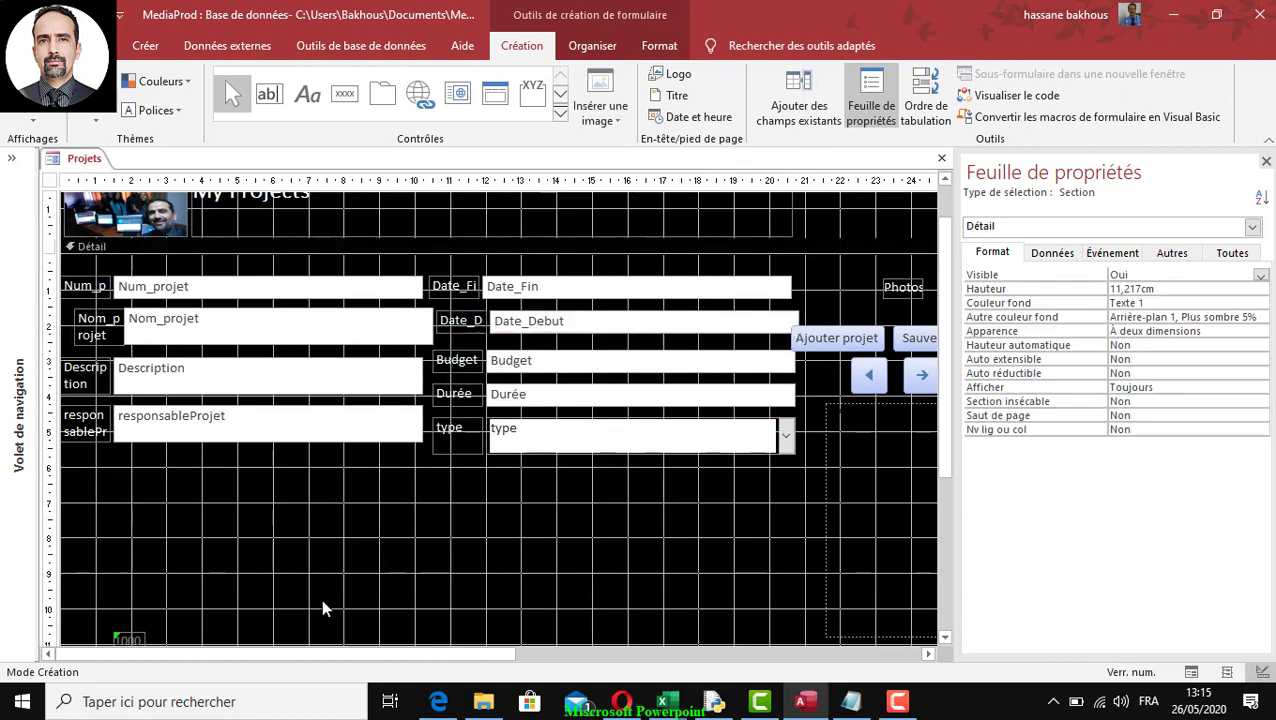
# Step: Insert a subform below the responsableProjet field, based on existing tables and queries
pyautogui.scroll(-3, 321, 598)
pyautogui.scroll(3, 321, 598)
pyautogui.click(561, 116)
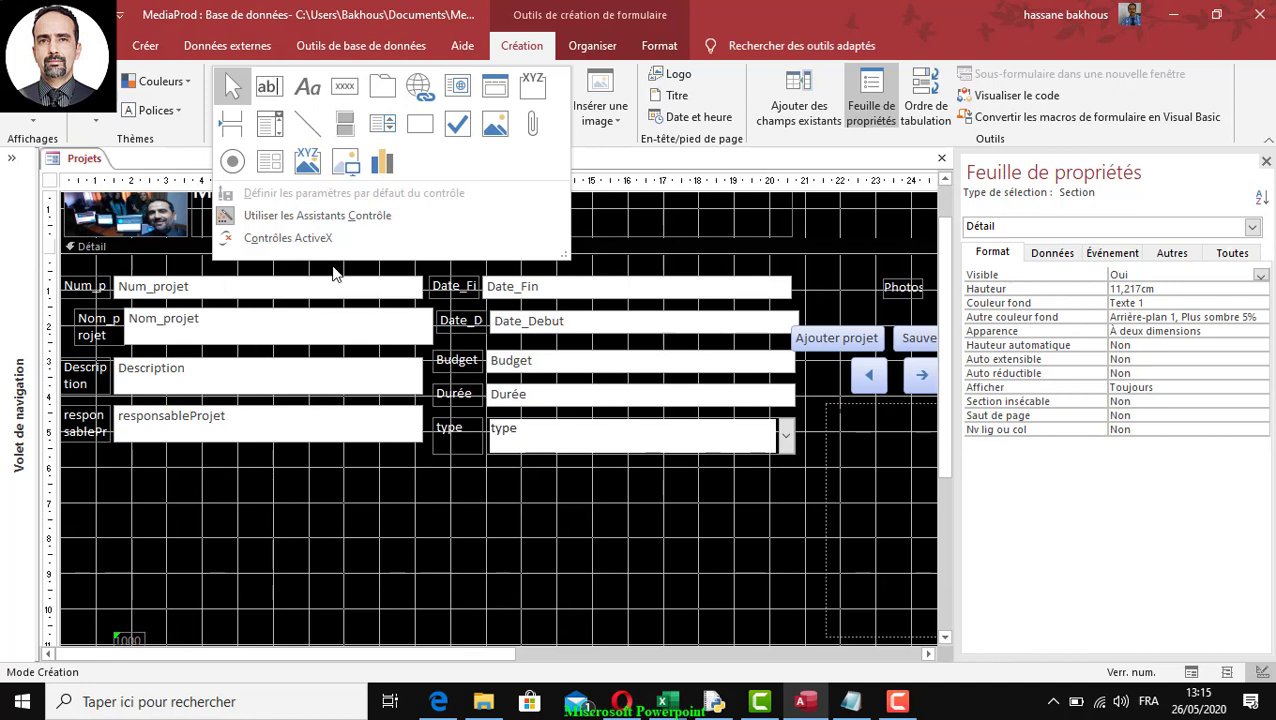
pyautogui.click(274, 170)
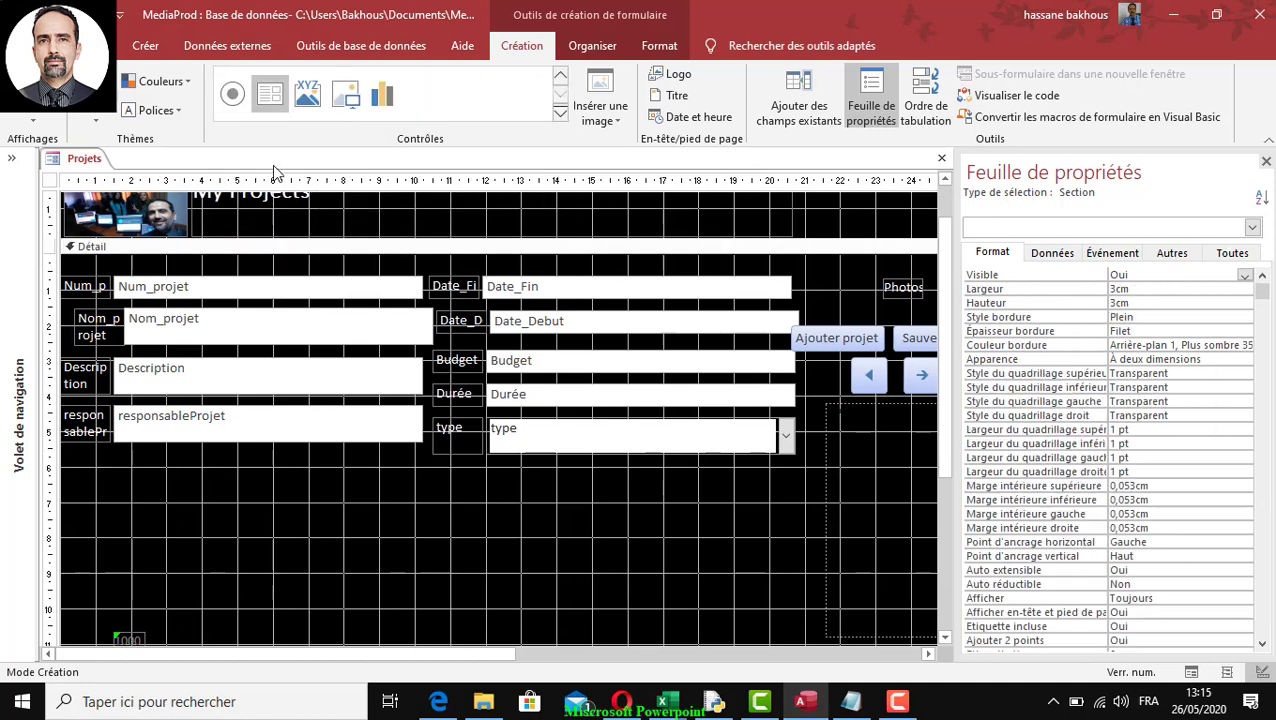
pyautogui.click(78, 464)
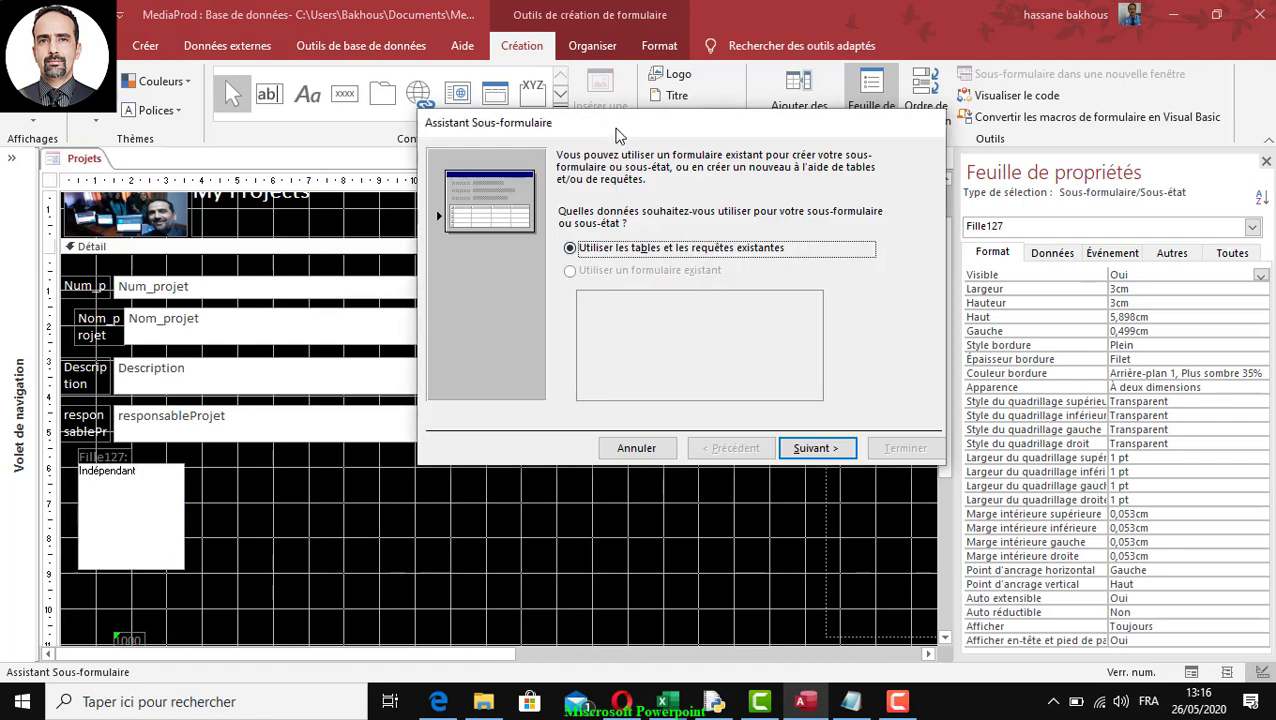
pyautogui.moveTo(612, 124); pyautogui.dragTo(477, 206)
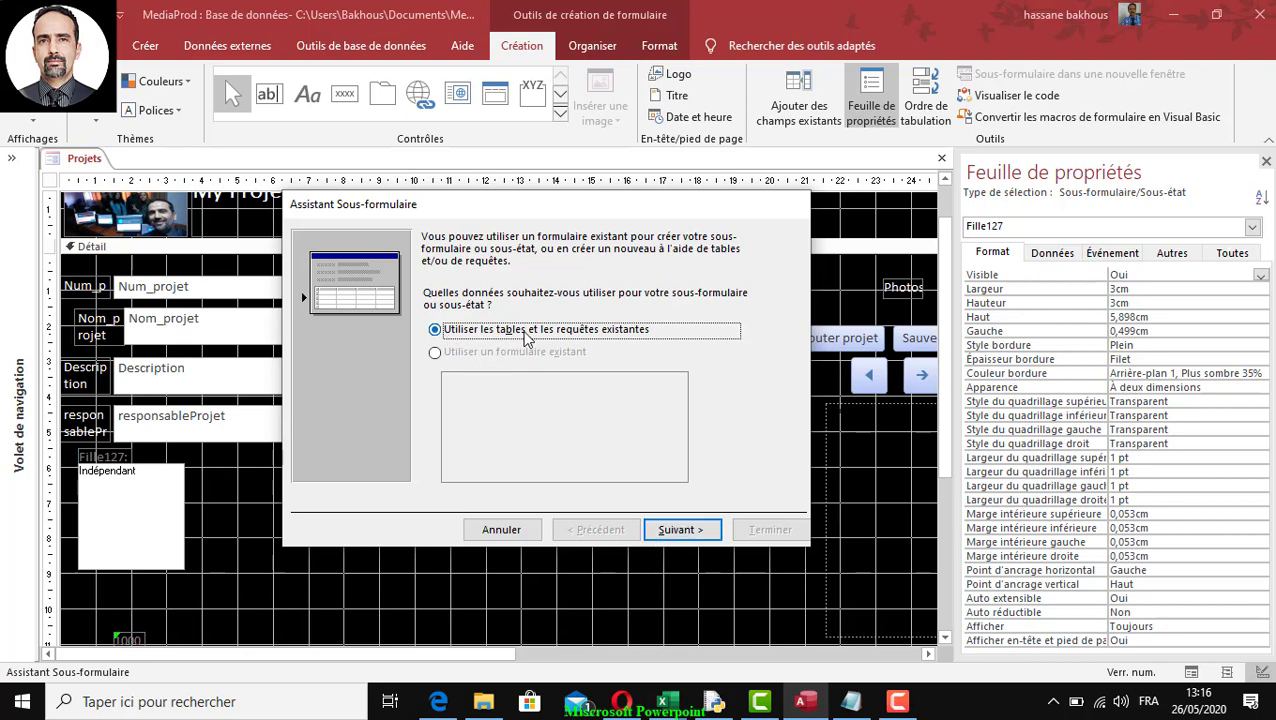
pyautogui.click(676, 530)
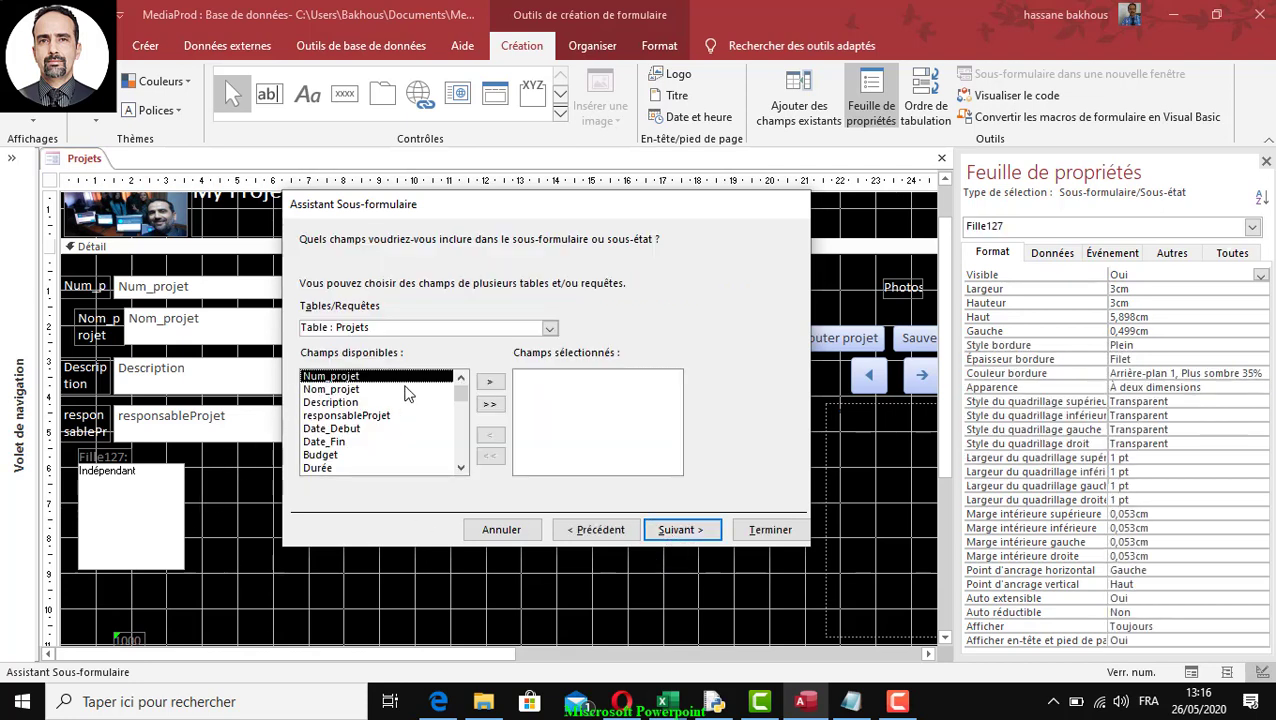
# Step: Include all fields of the Taches table in the subform and finish the wizard with the proposed name Taches sous-formulaire
pyautogui.click(549, 329)
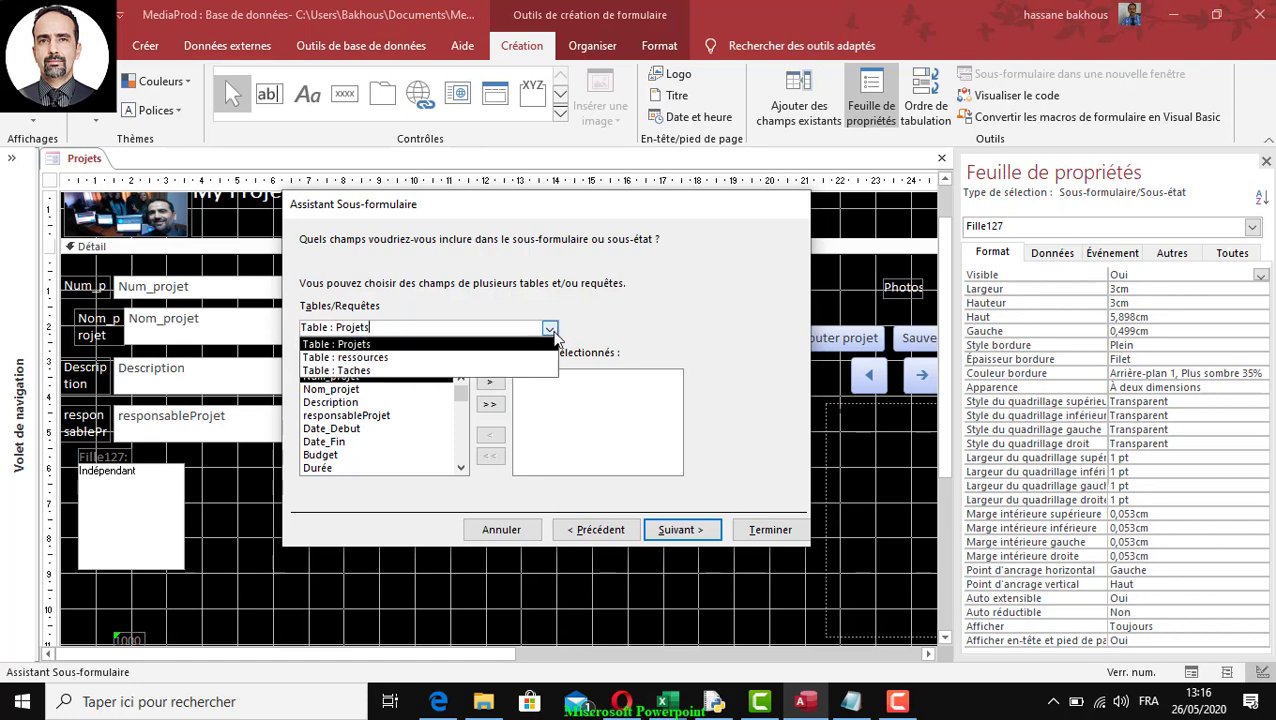
pyautogui.click(365, 371)
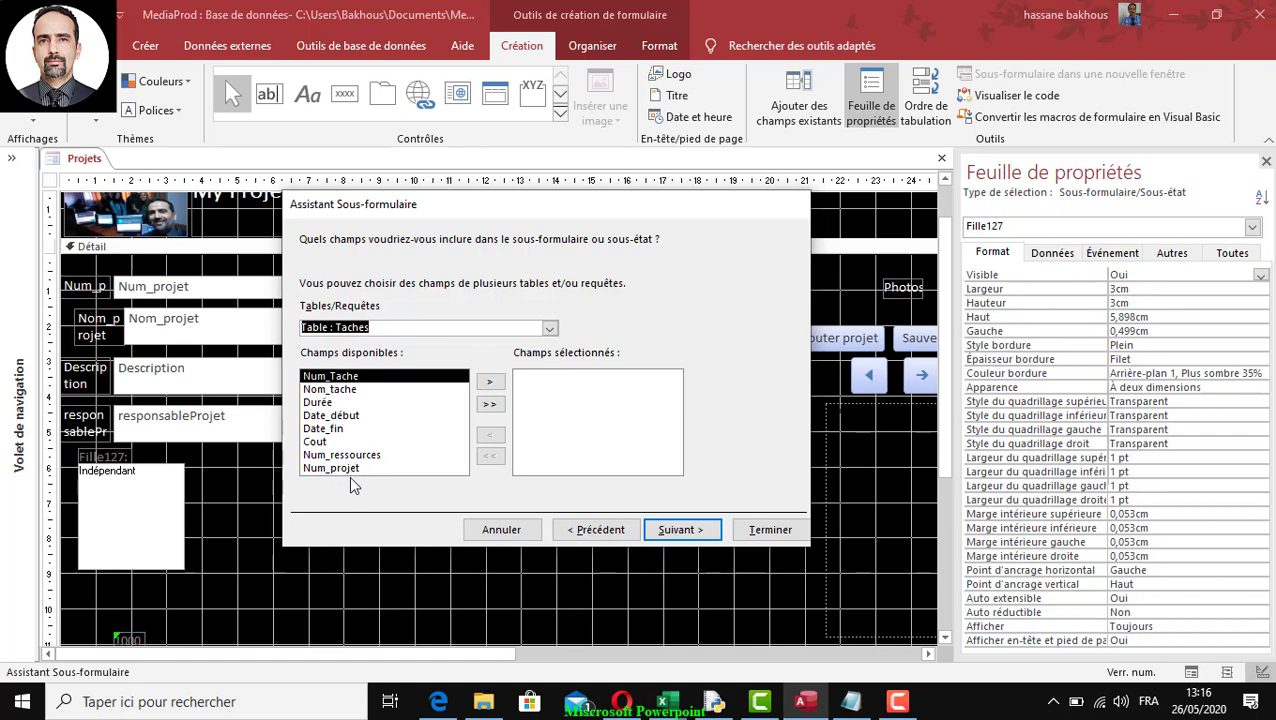
pyautogui.click(487, 406)
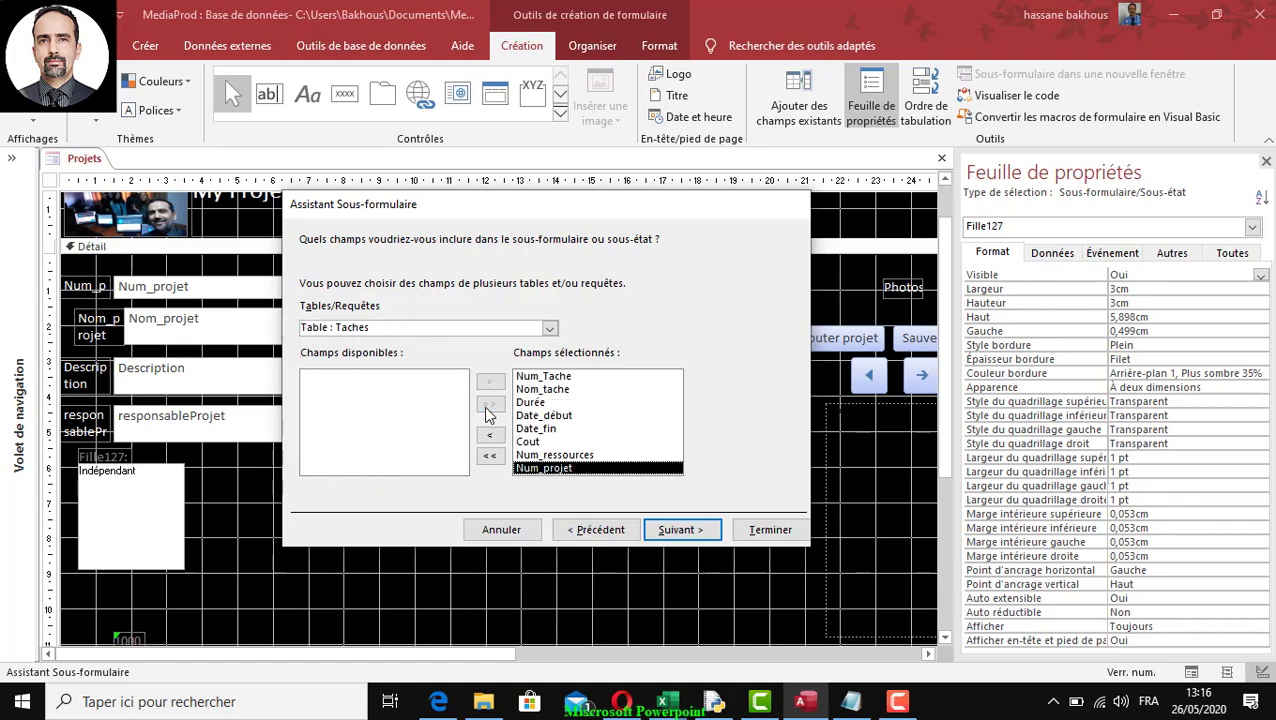
pyautogui.click(681, 530)
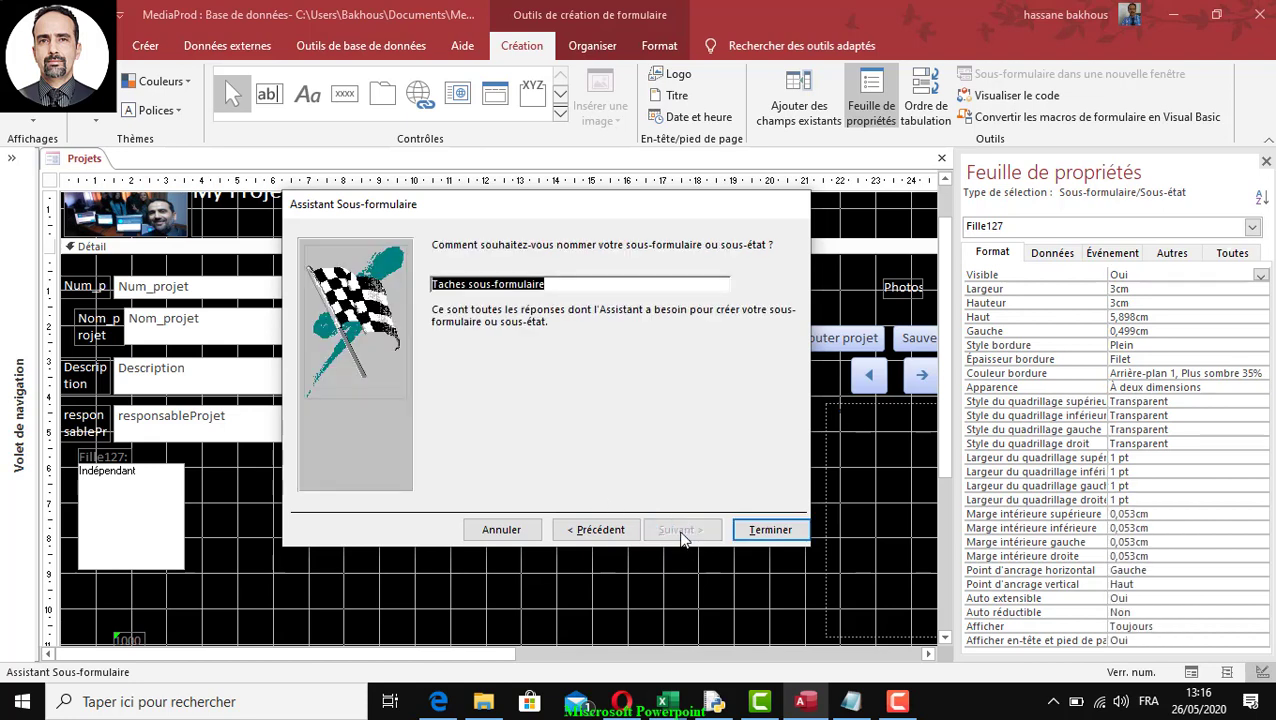
pyautogui.click(789, 534)
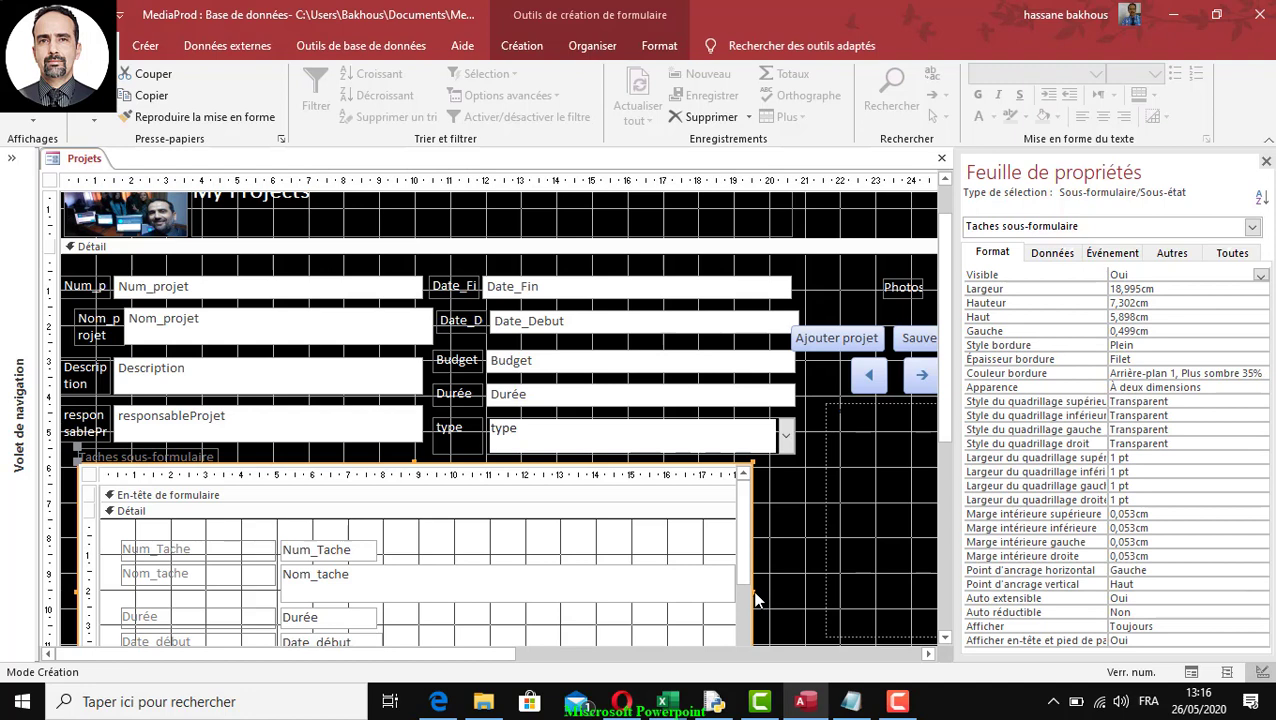
# Step: Widen the Taches subform to about 20.9 cm and hide the property sheet
pyautogui.moveTo(748, 592); pyautogui.dragTo(818, 592)
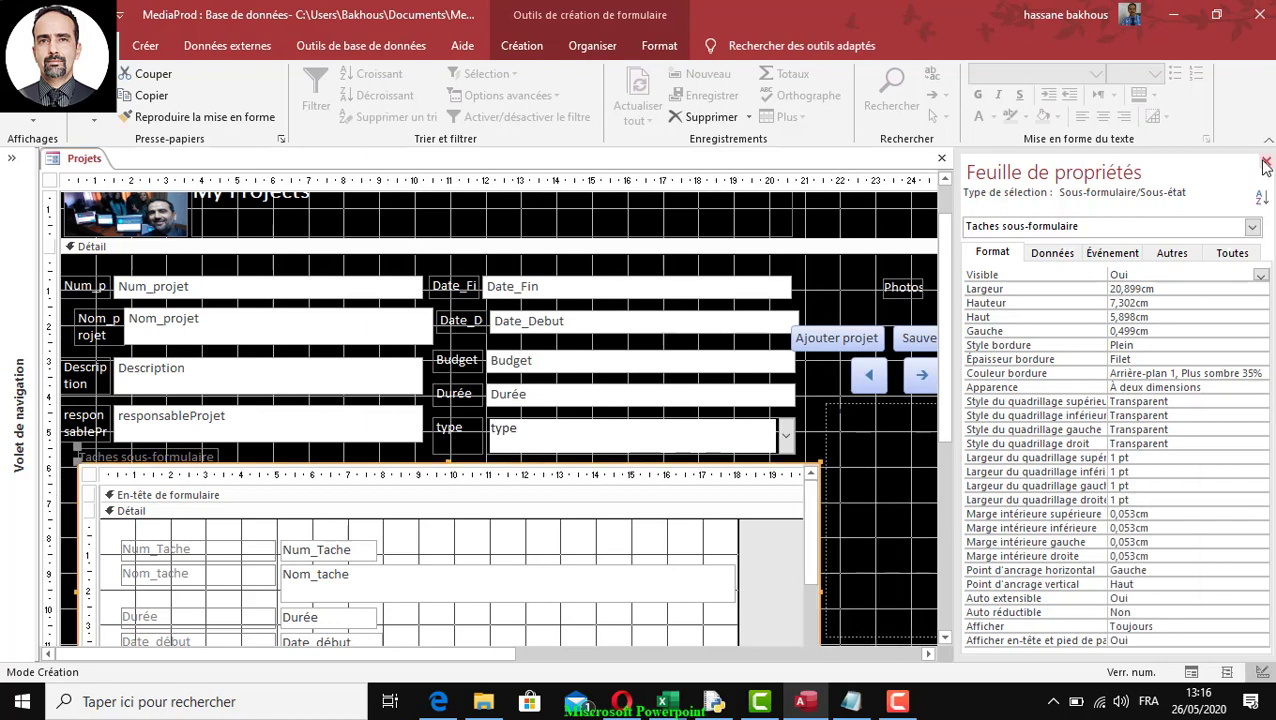
pyautogui.click(1265, 163)
pyautogui.scroll(-1, 1136, 477)
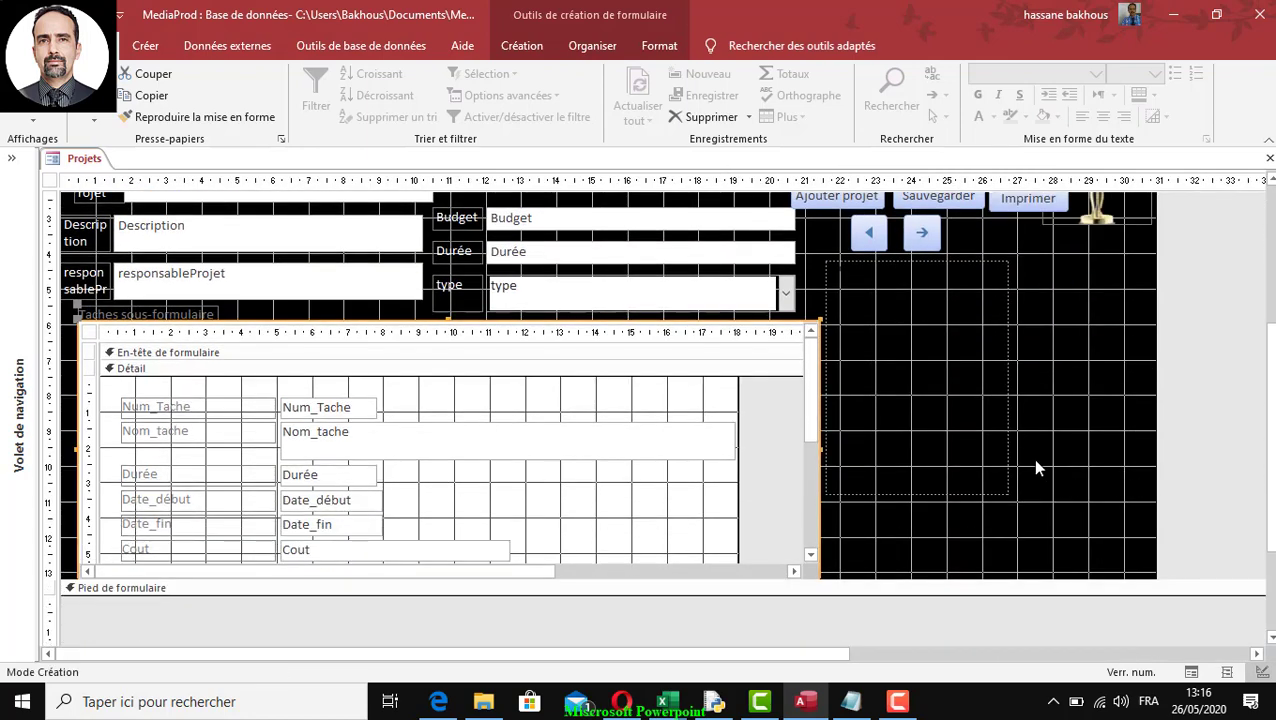
# Step: Shift the Photos label and frame, the command and arrow buttons, and the statuette image about 1 cm away from the subform
pyautogui.scroll(3, 1076, 477)
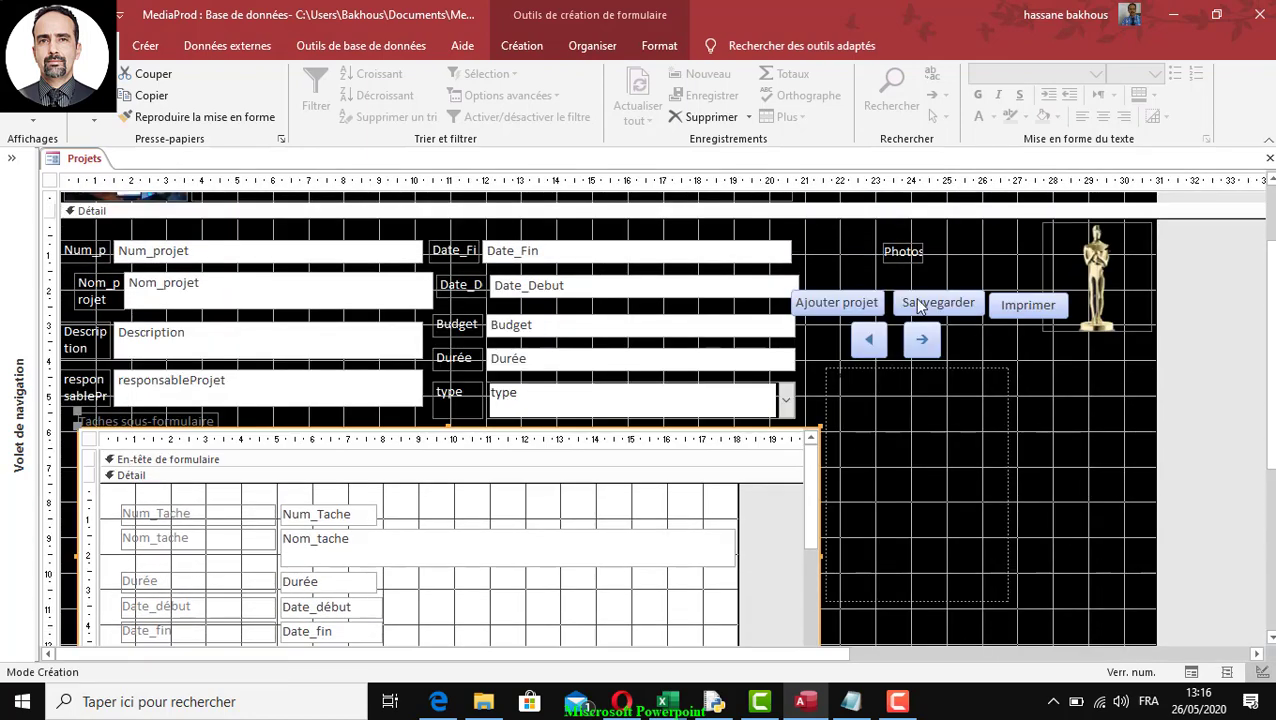
pyautogui.moveTo(817, 244); pyautogui.dragTo(1081, 333)
pyautogui.moveTo(922, 340); pyautogui.dragTo(960, 340)
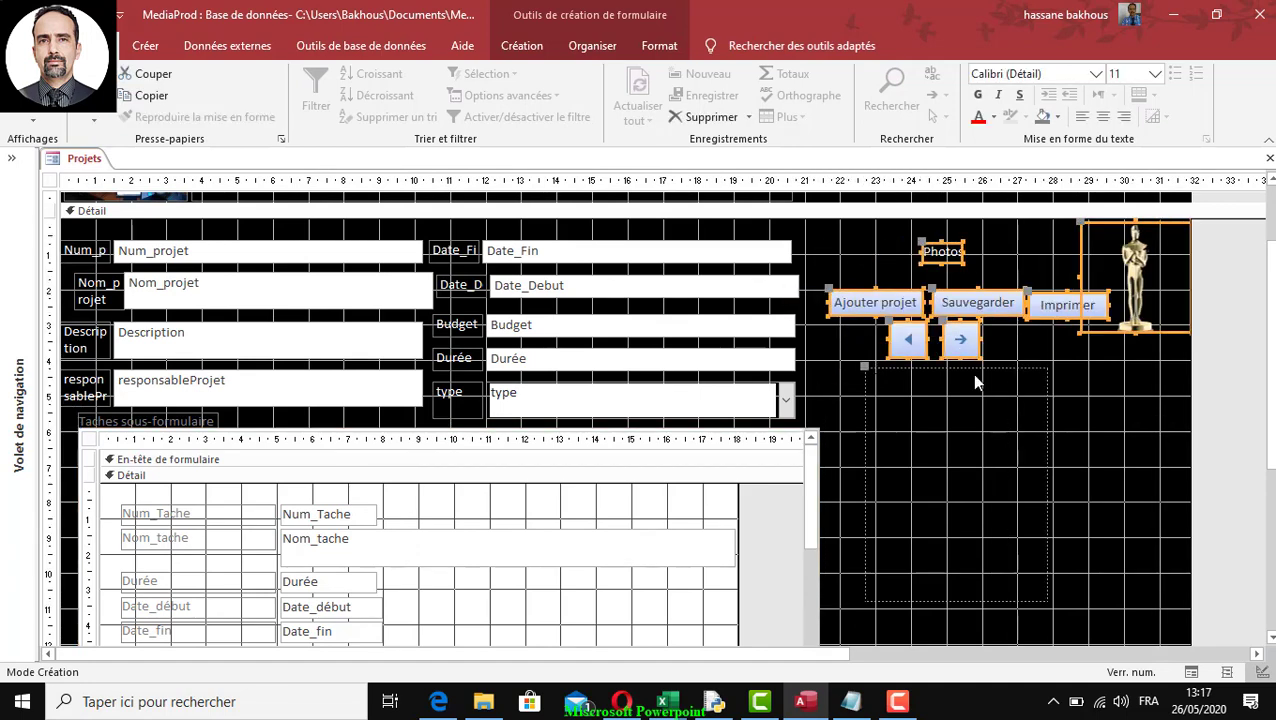
pyautogui.click(1000, 468)
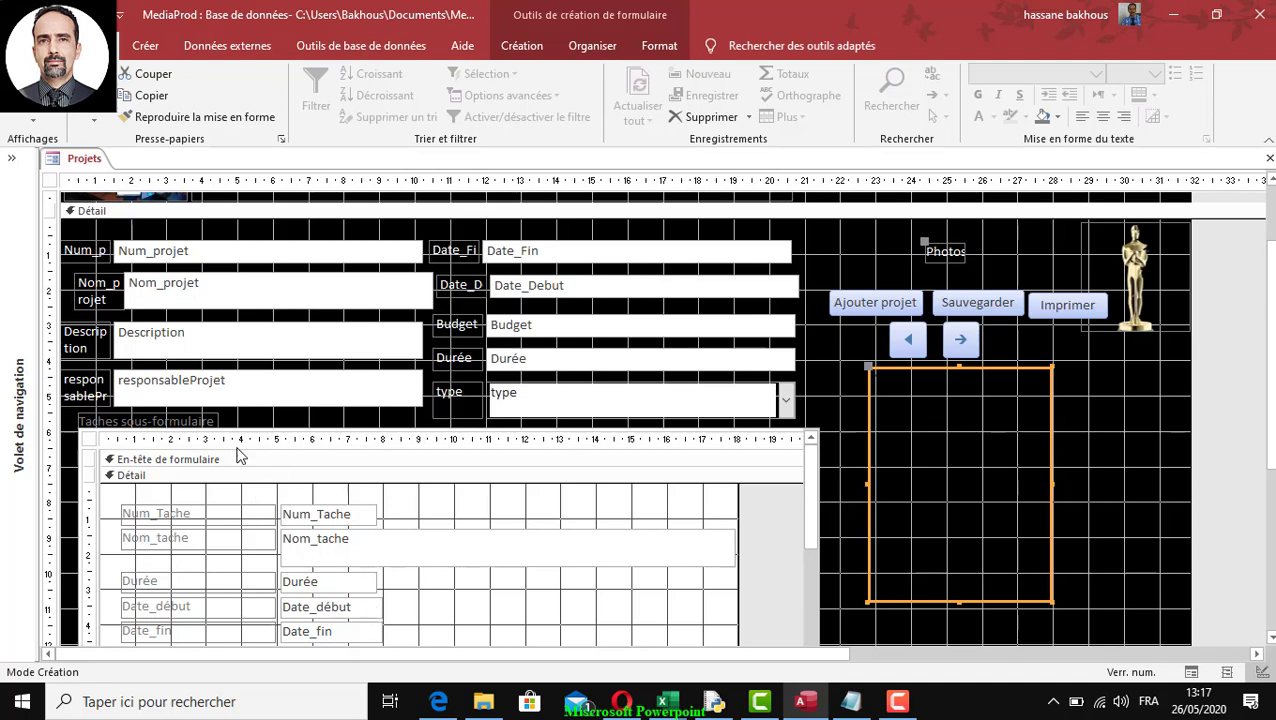
# Step: Switch the Projets form to form view and check the subform's tasks while moving between the first two project records
pyautogui.click(47, 118)
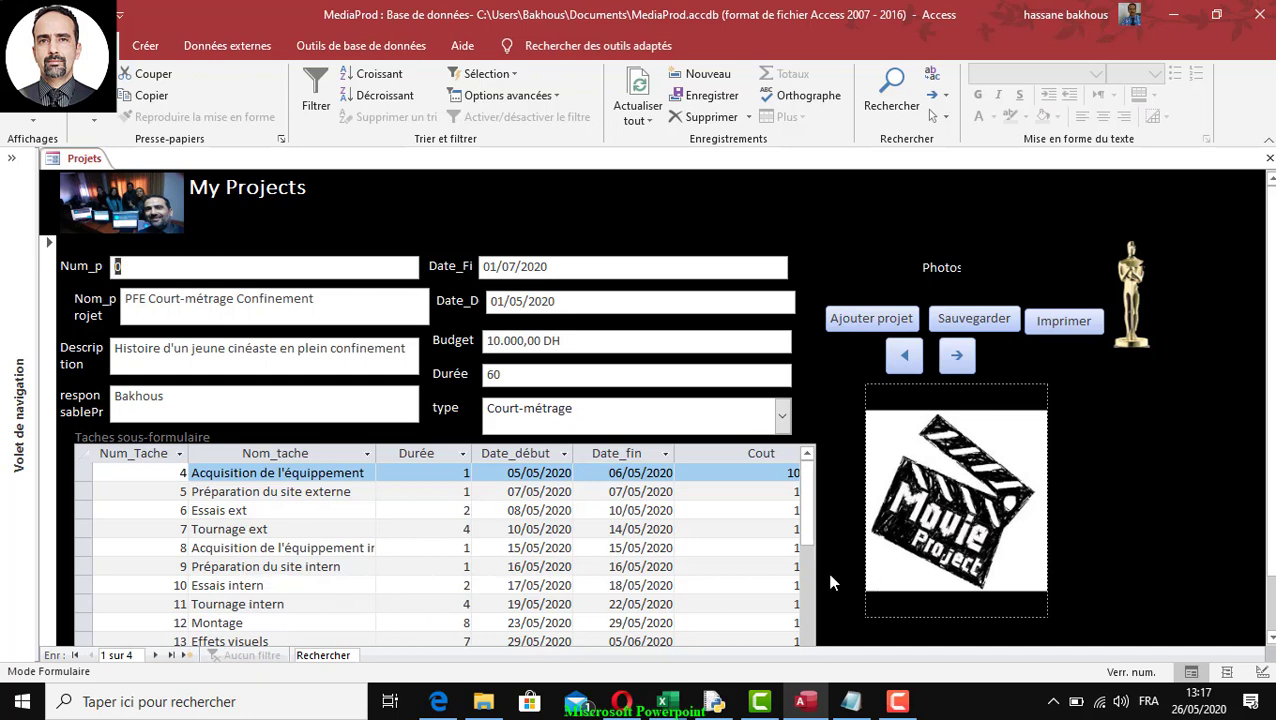
pyautogui.moveTo(811, 516); pyautogui.dragTo(811, 470)
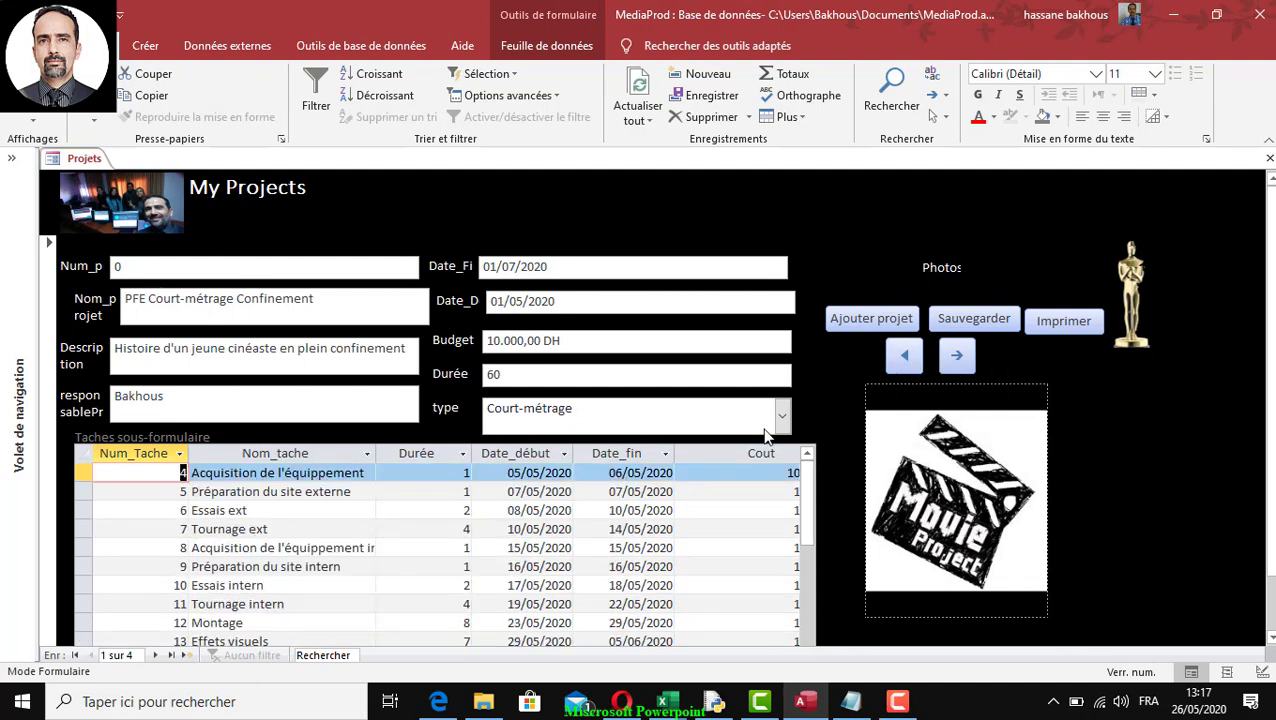
pyautogui.click(907, 360)
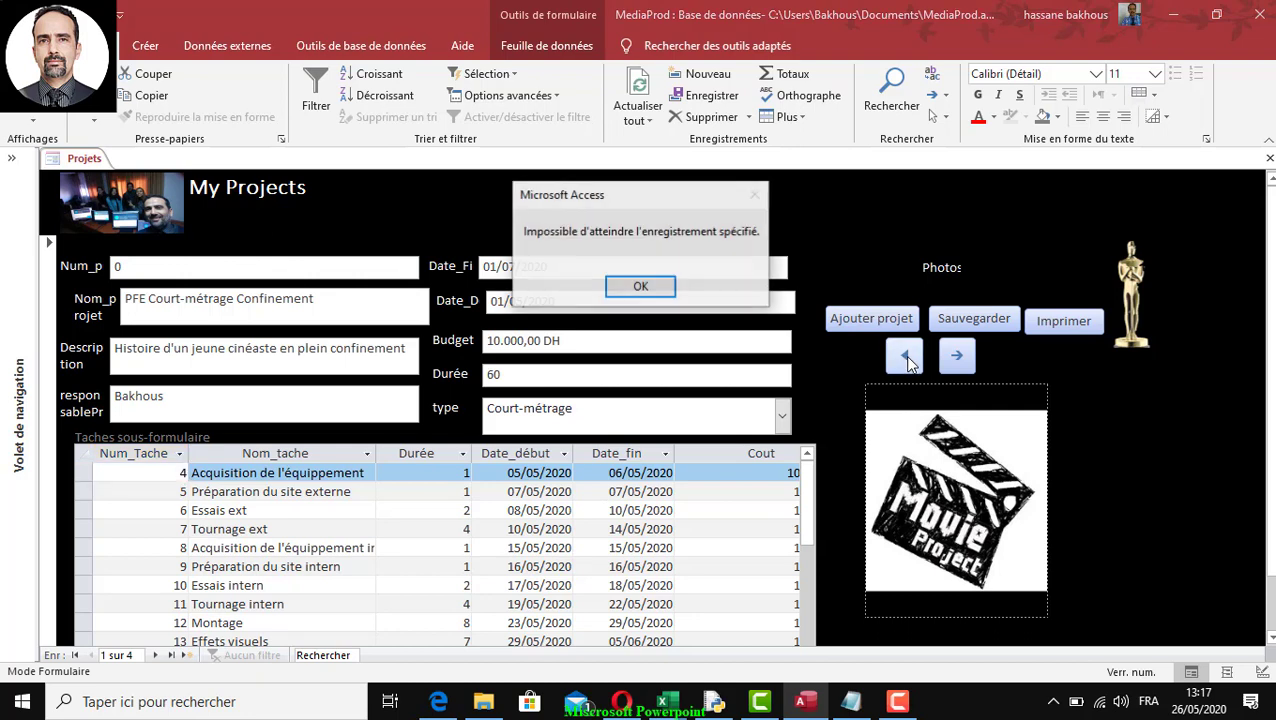
pyautogui.click(653, 290)
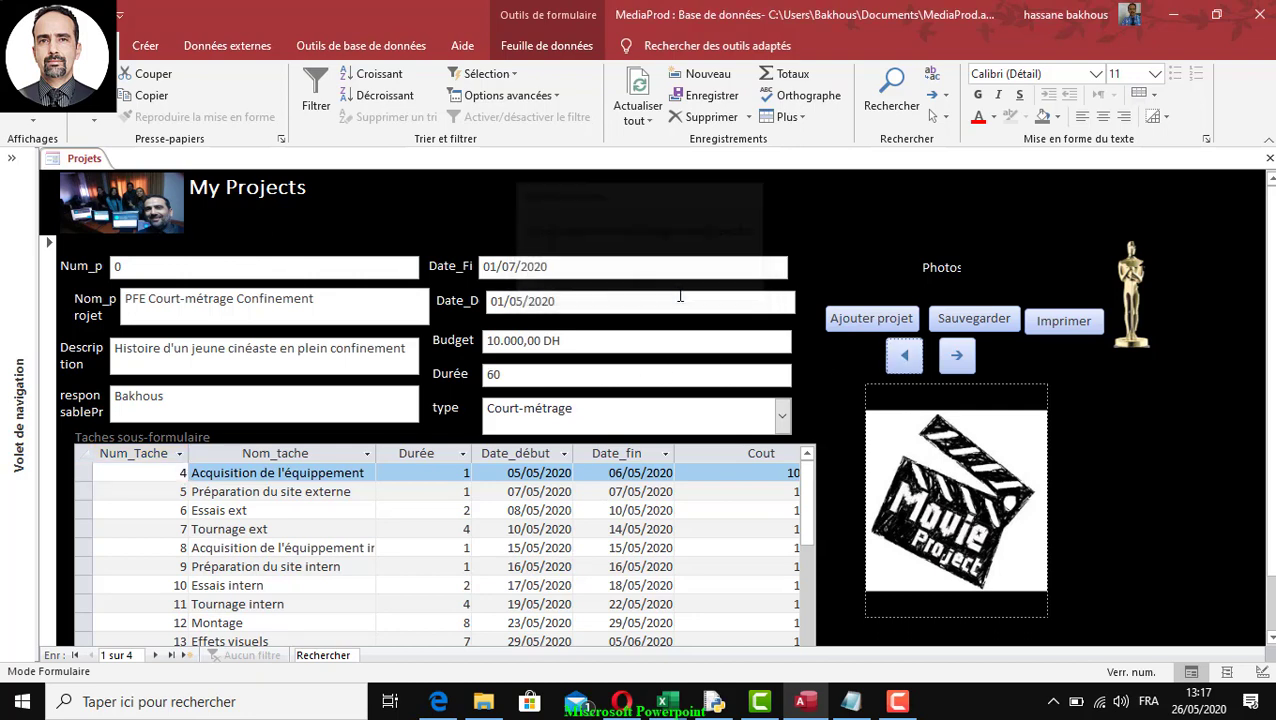
pyautogui.click(957, 355)
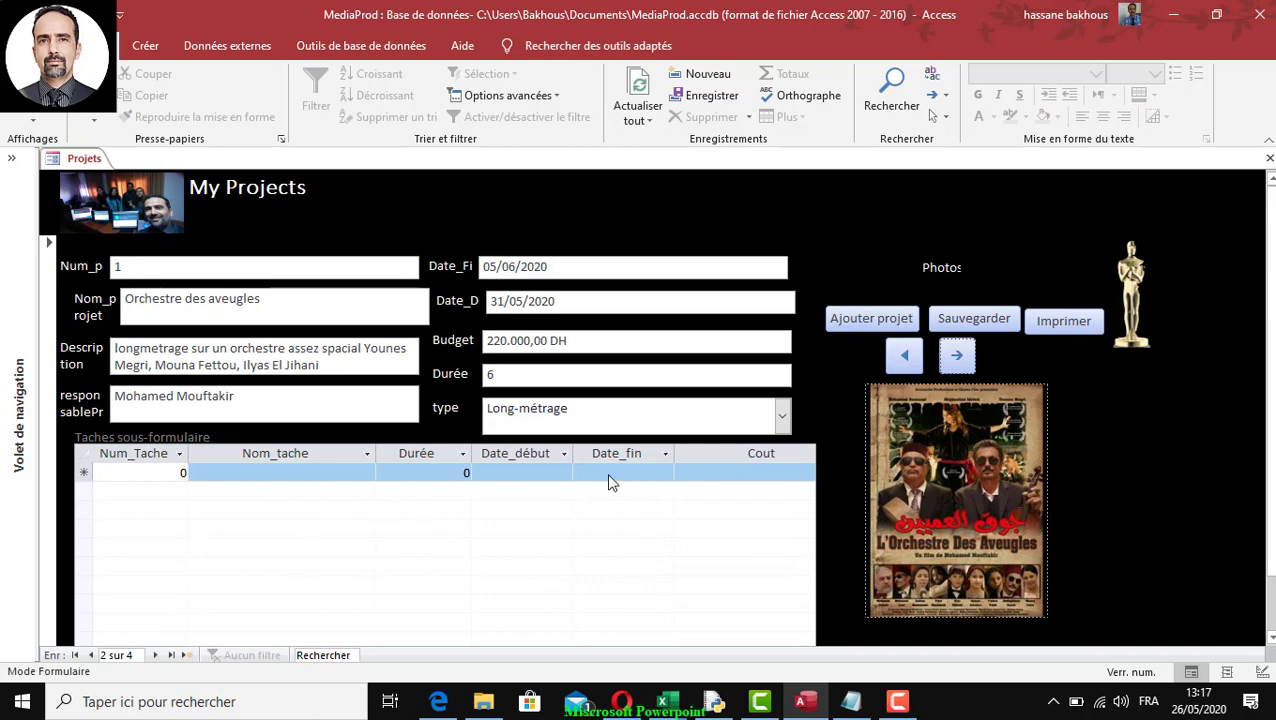
pyautogui.click(908, 358)
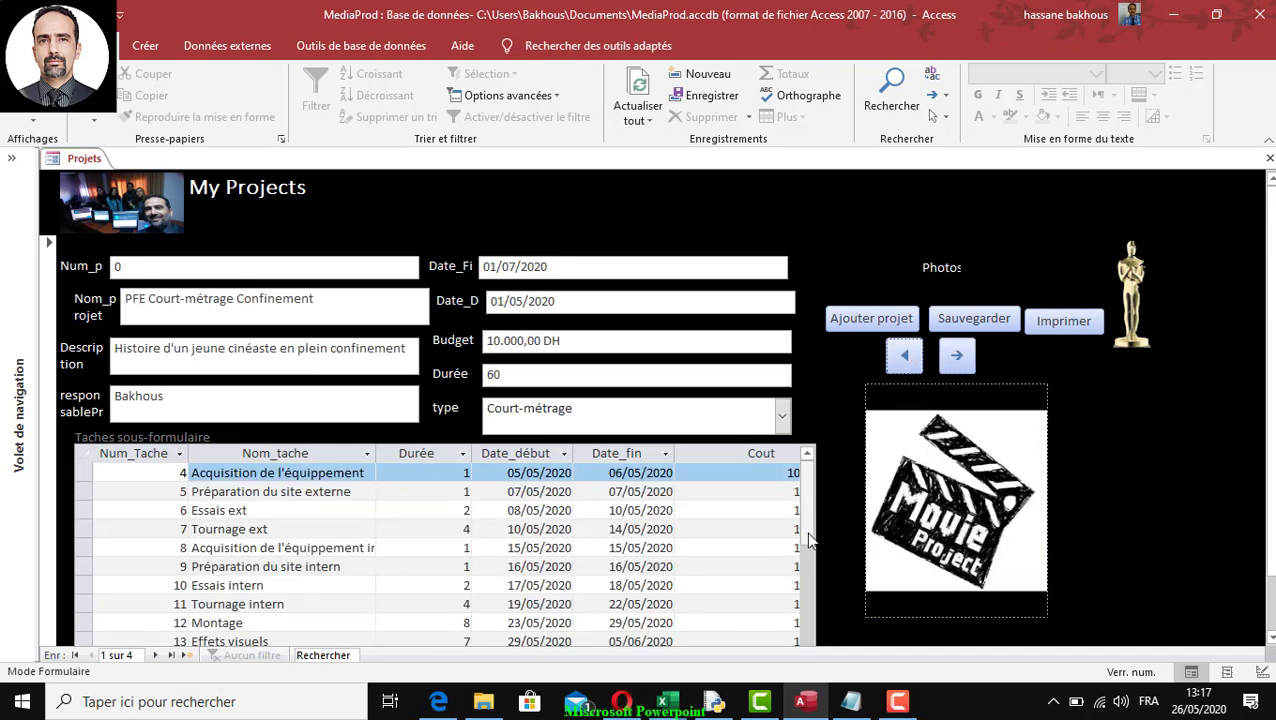
# Step: Browse forward to the third project record and back, checking the tasks listed in the subform for each project
pyautogui.click(703, 524)
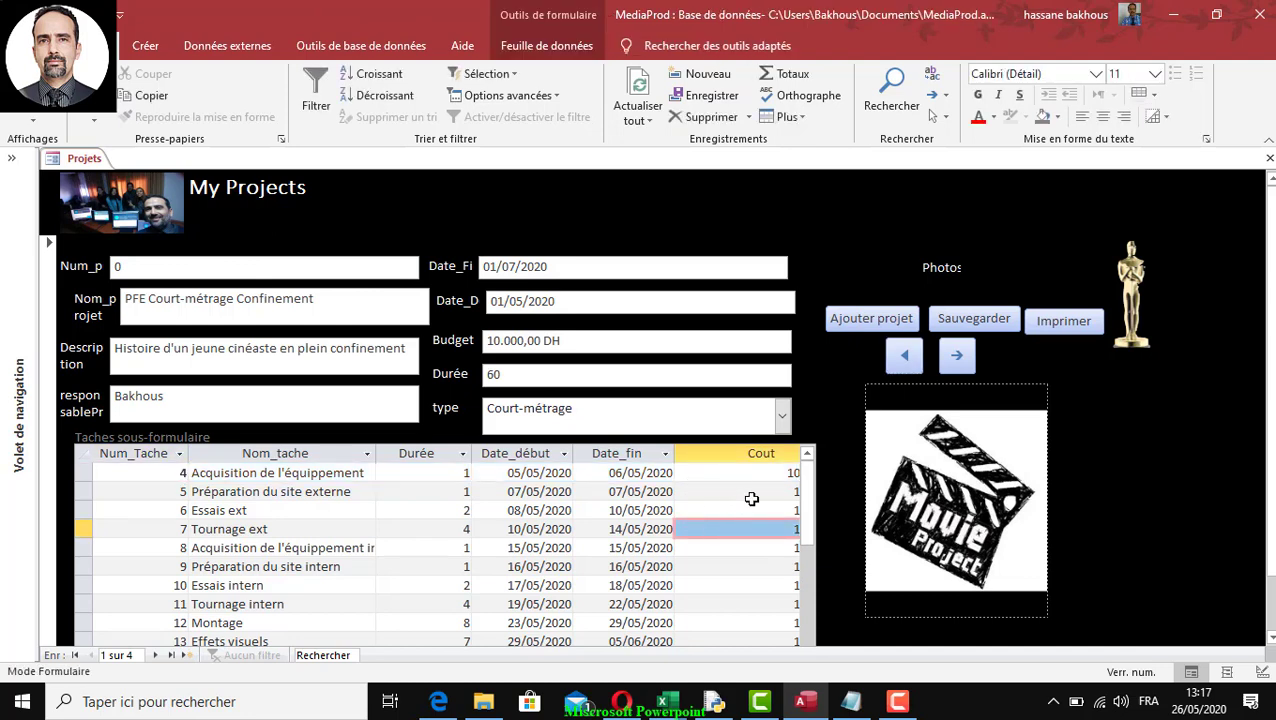
pyautogui.click(957, 357)
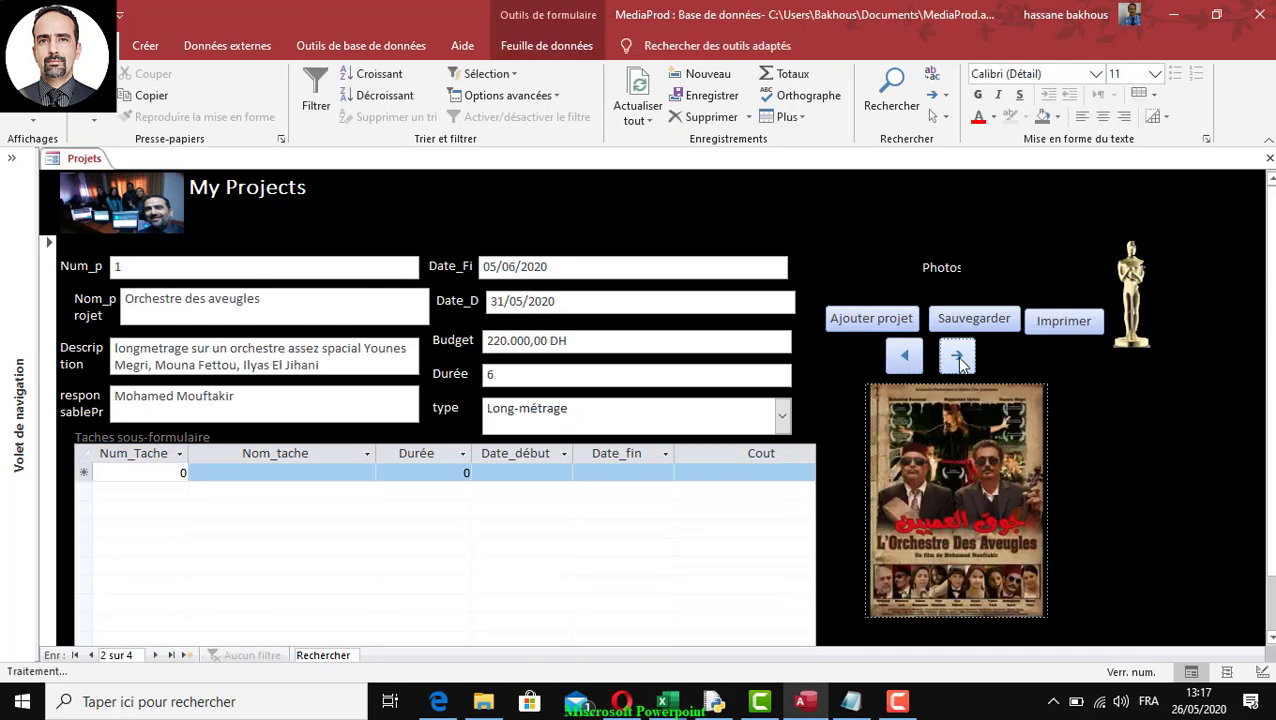
pyautogui.click(957, 357)
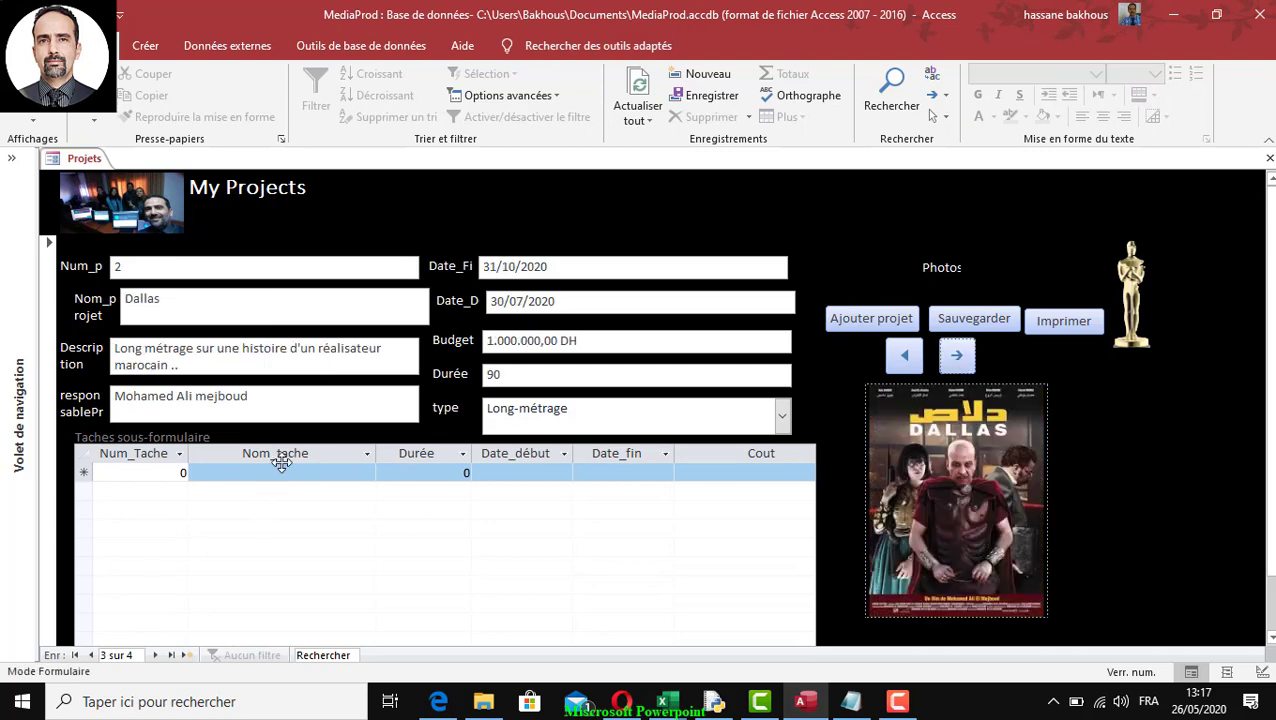
pyautogui.click(281, 472)
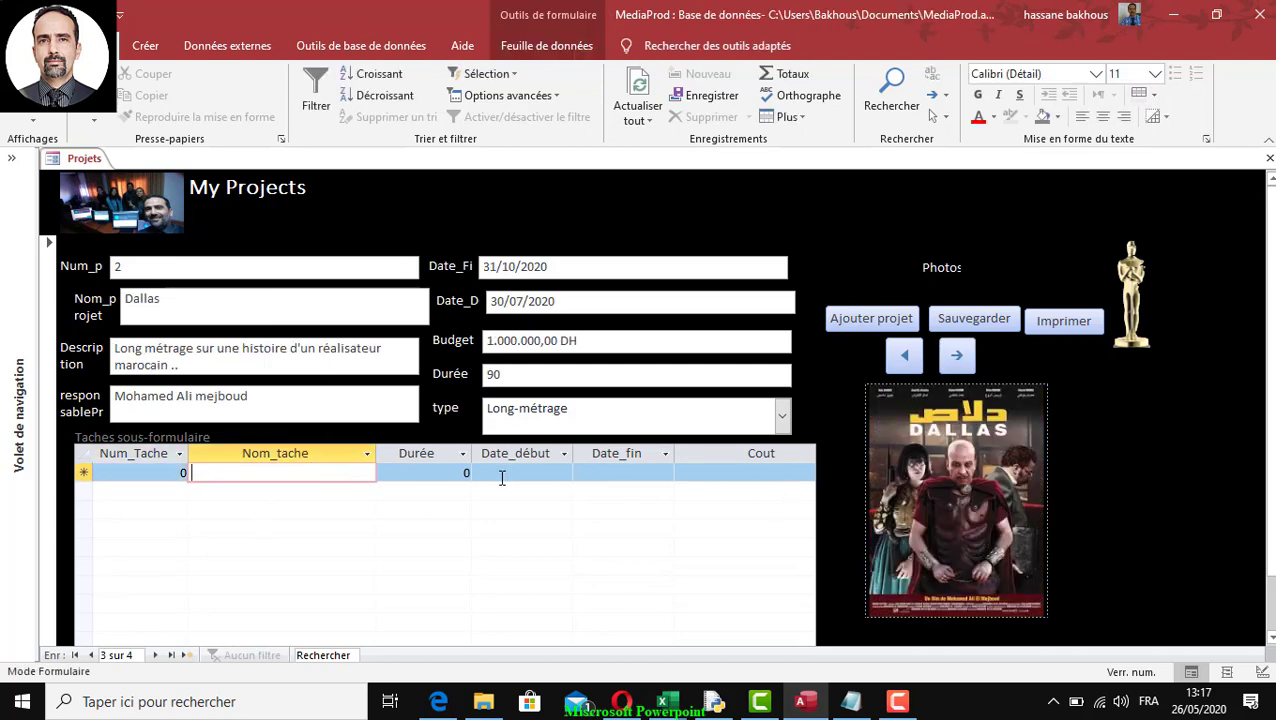
pyautogui.click(903, 358)
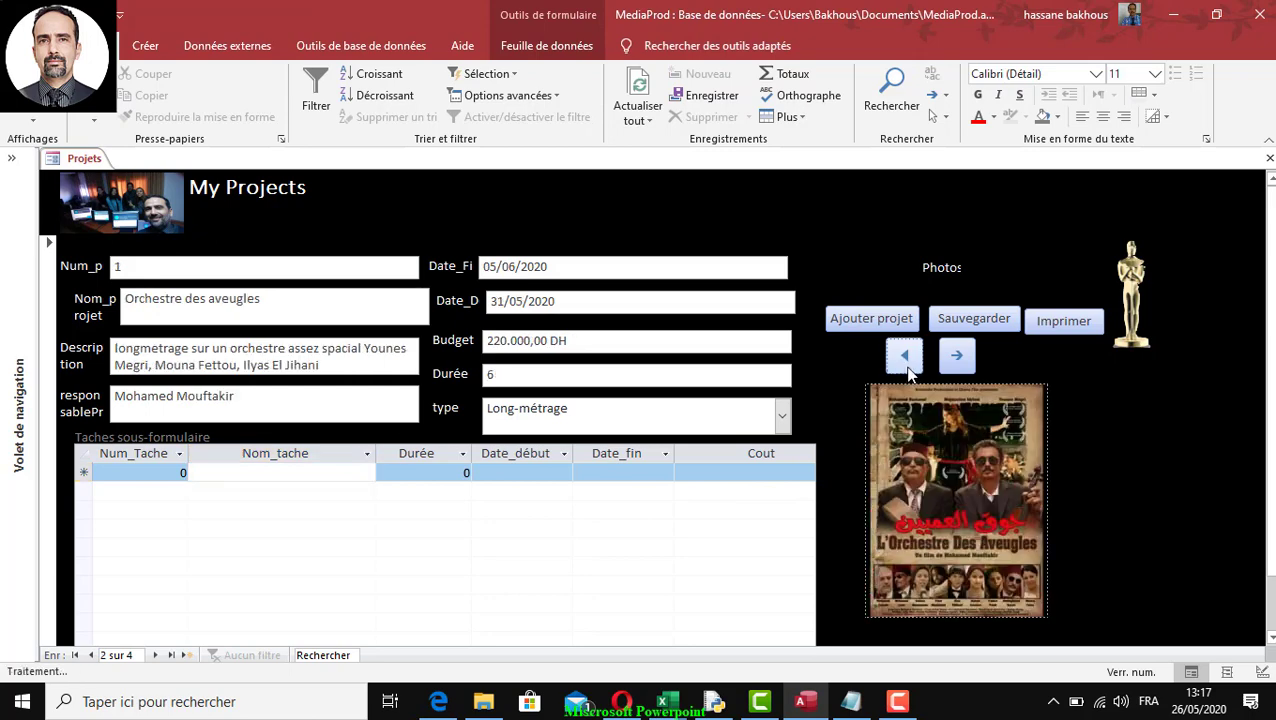
pyautogui.click(903, 358)
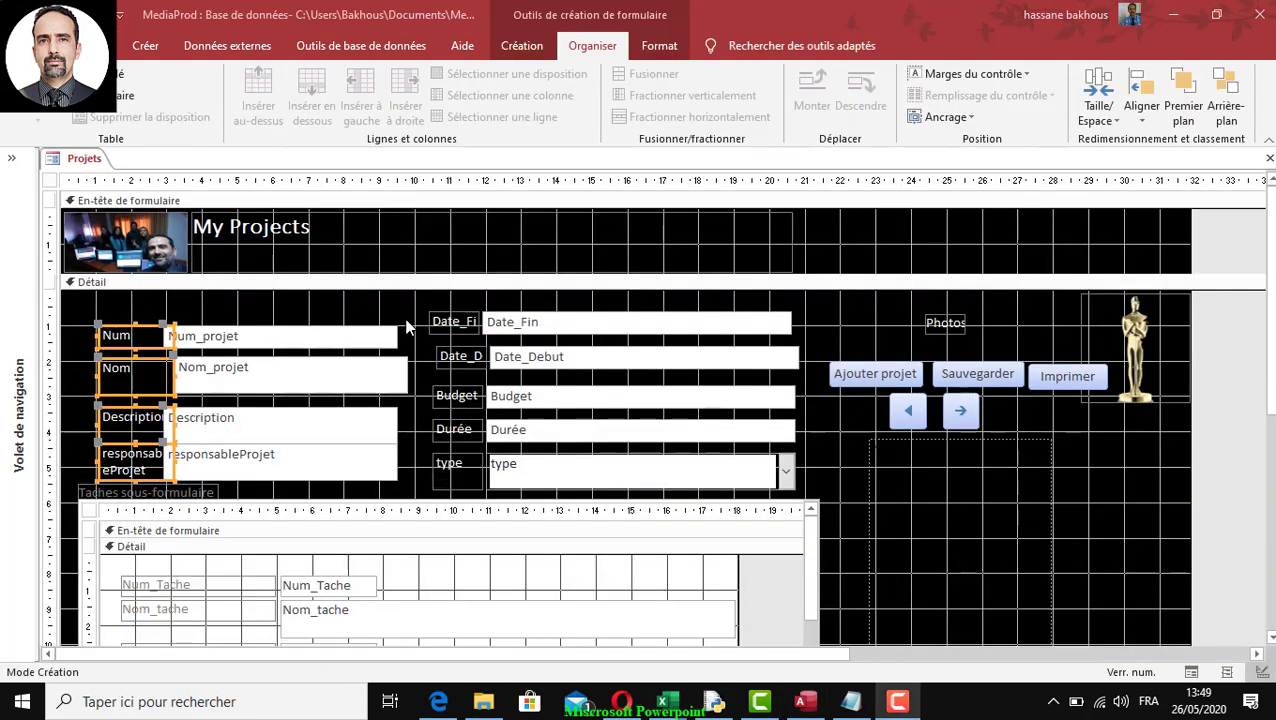
# Step: Right-align the Num_projet, Nom_projet, Description and responsableProjet text boxes and size them all to the shortest one
pyautogui.moveTo(410, 322); pyautogui.dragTo(360, 478)
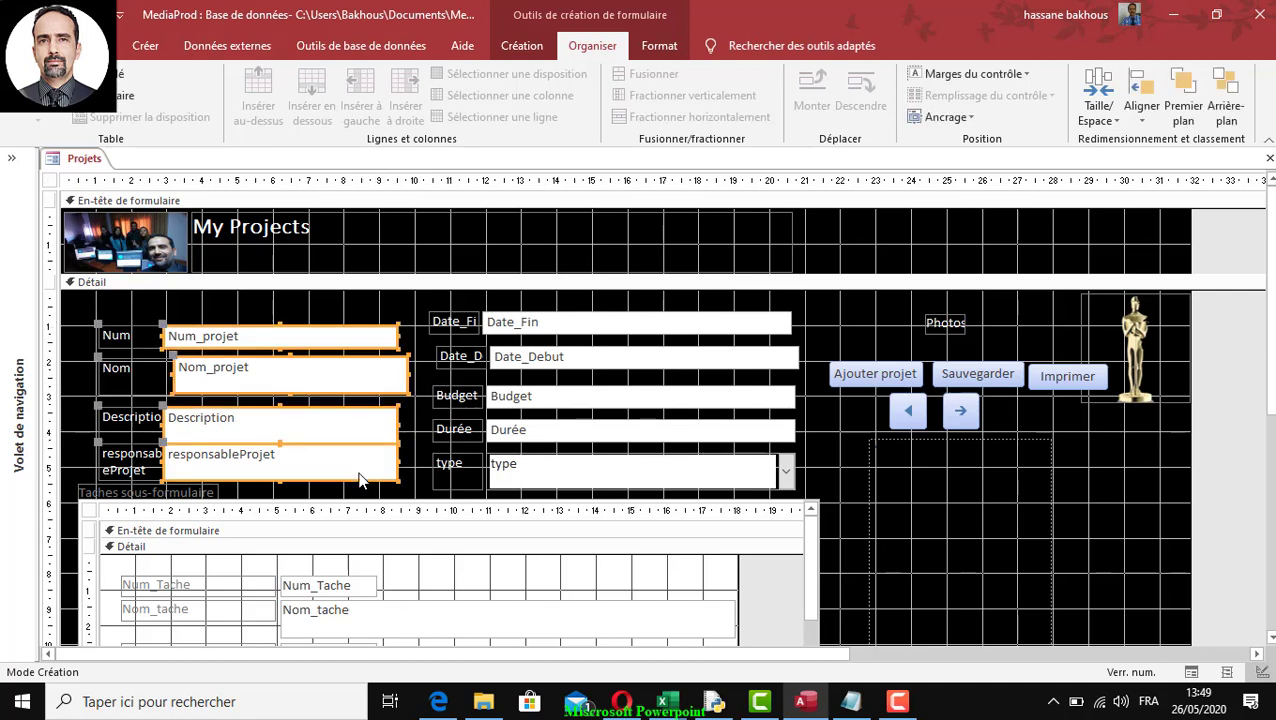
pyautogui.click(120, 337)
pyautogui.moveTo(410, 330); pyautogui.dragTo(370, 470)
pyautogui.click(1141, 122)
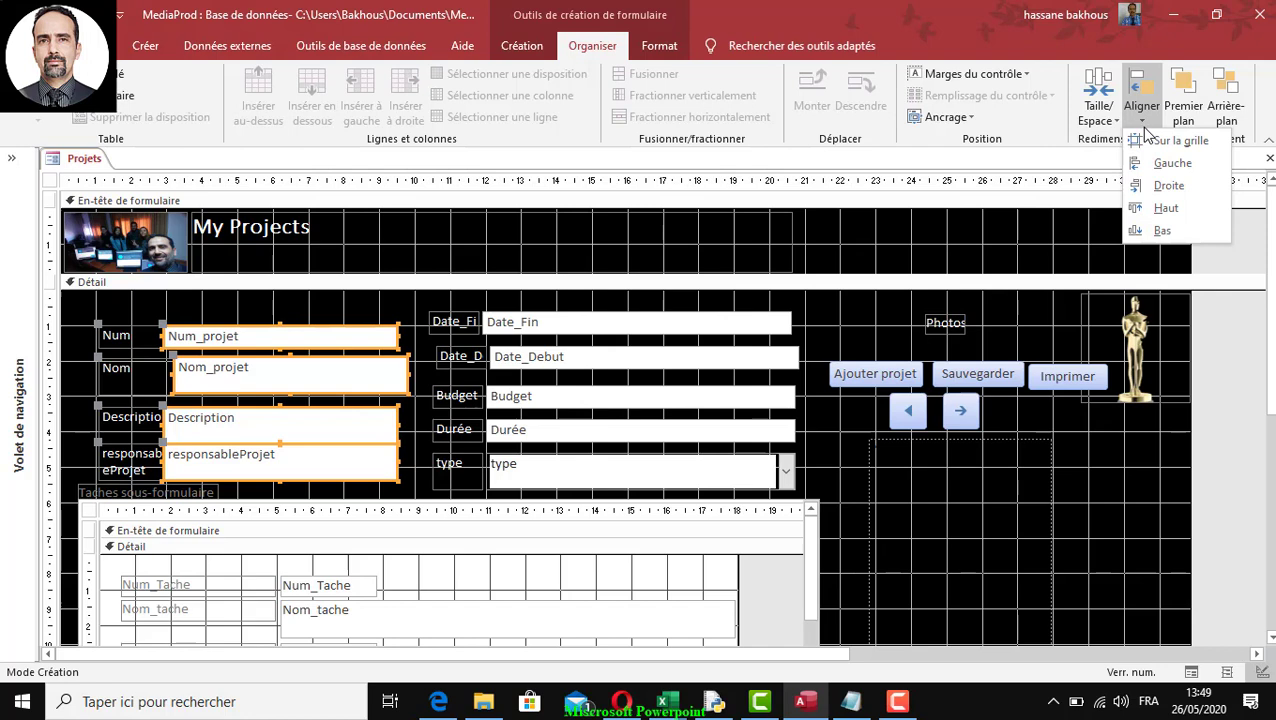
pyautogui.click(1180, 187)
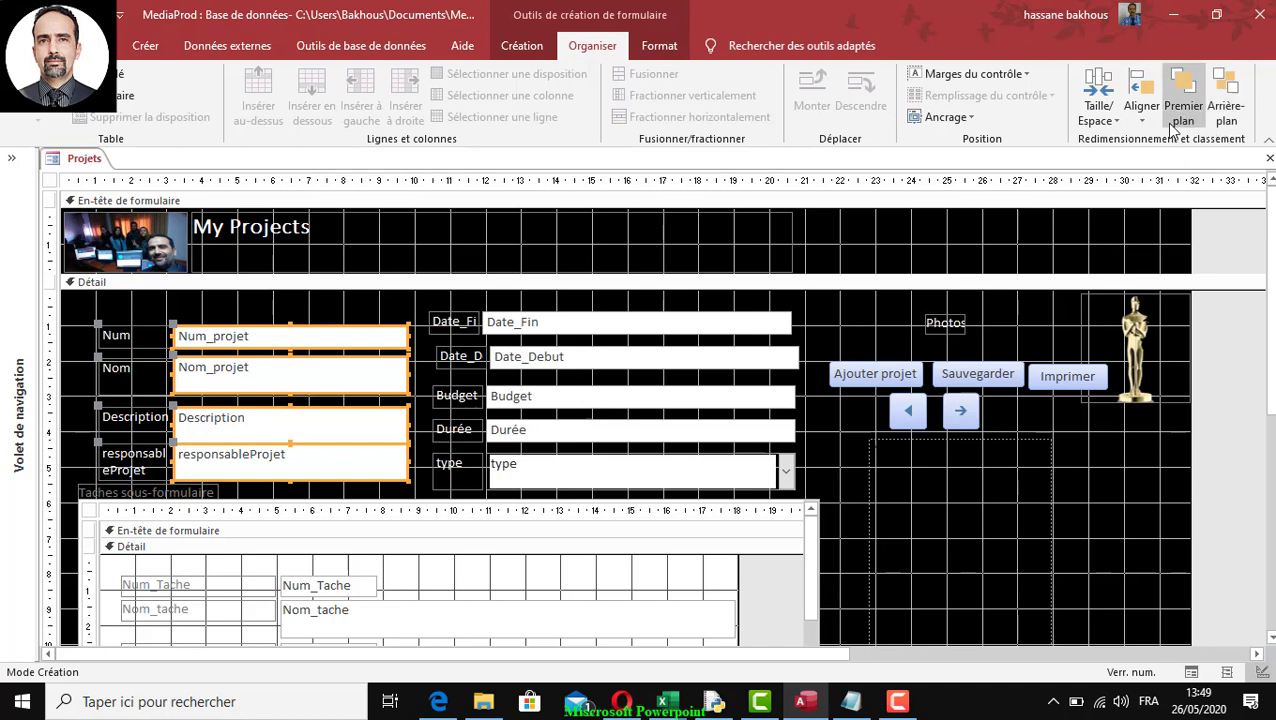
pyautogui.click(1119, 118)
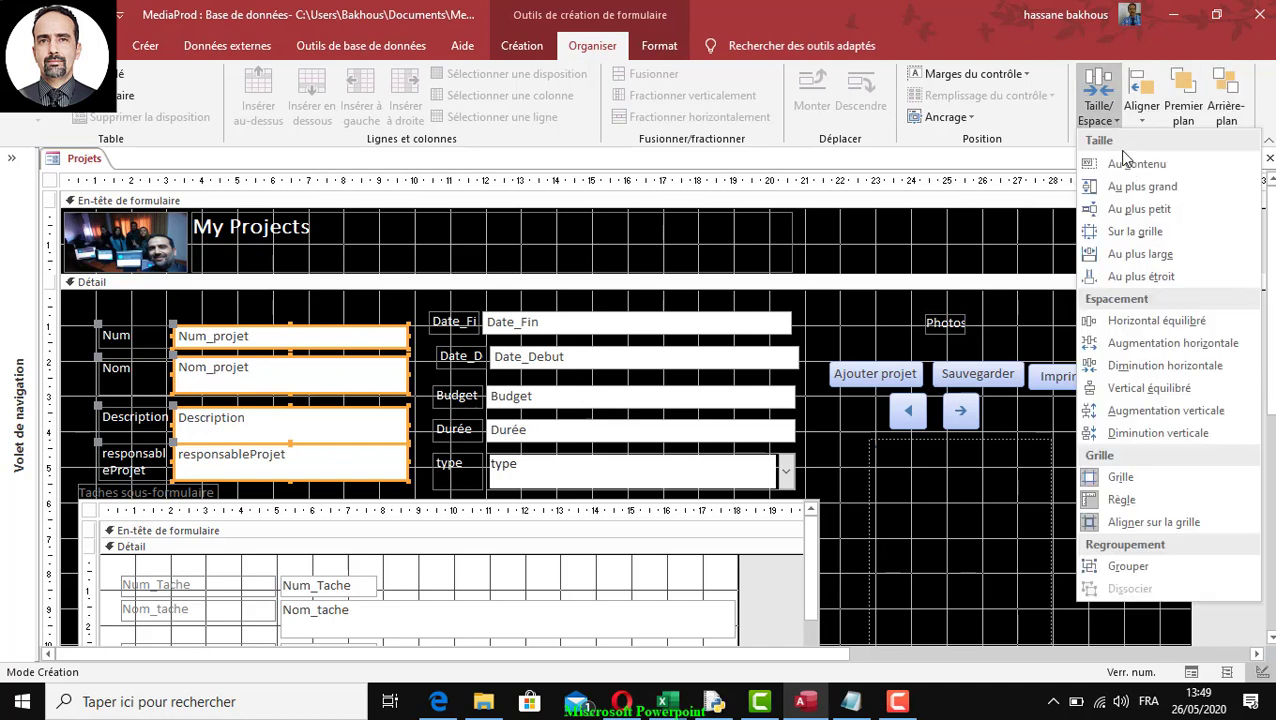
pyautogui.click(1141, 208)
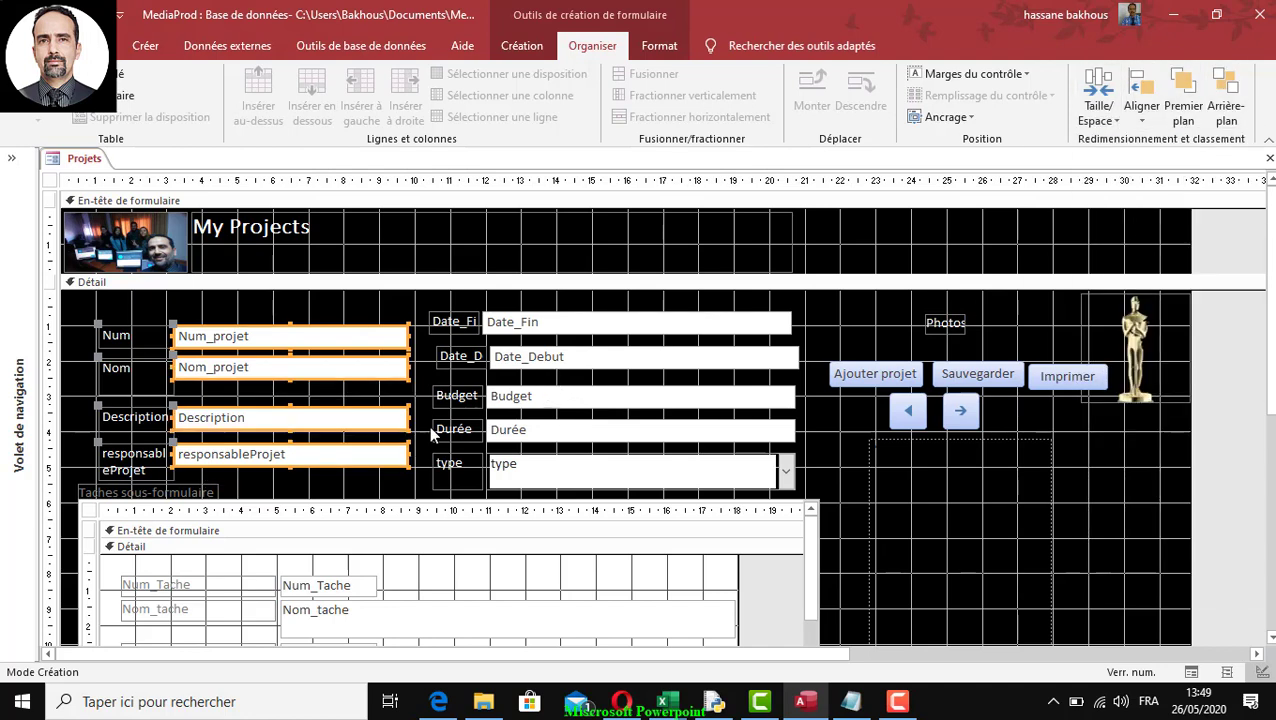
# Step: Widen the responsableProjet label to about 3 cm and shorten its caption to responsable
pyautogui.doubleClick(78, 398)
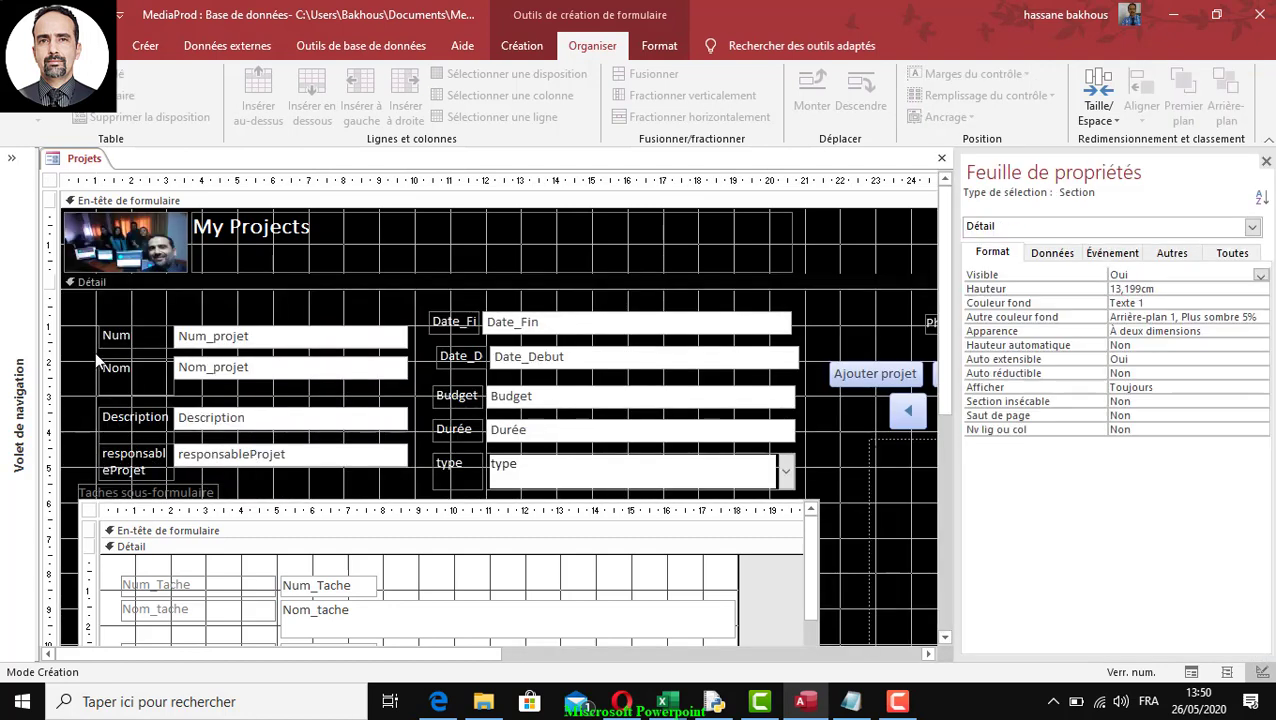
pyautogui.moveTo(96, 338); pyautogui.dragTo(66, 463)
pyautogui.click(100, 470)
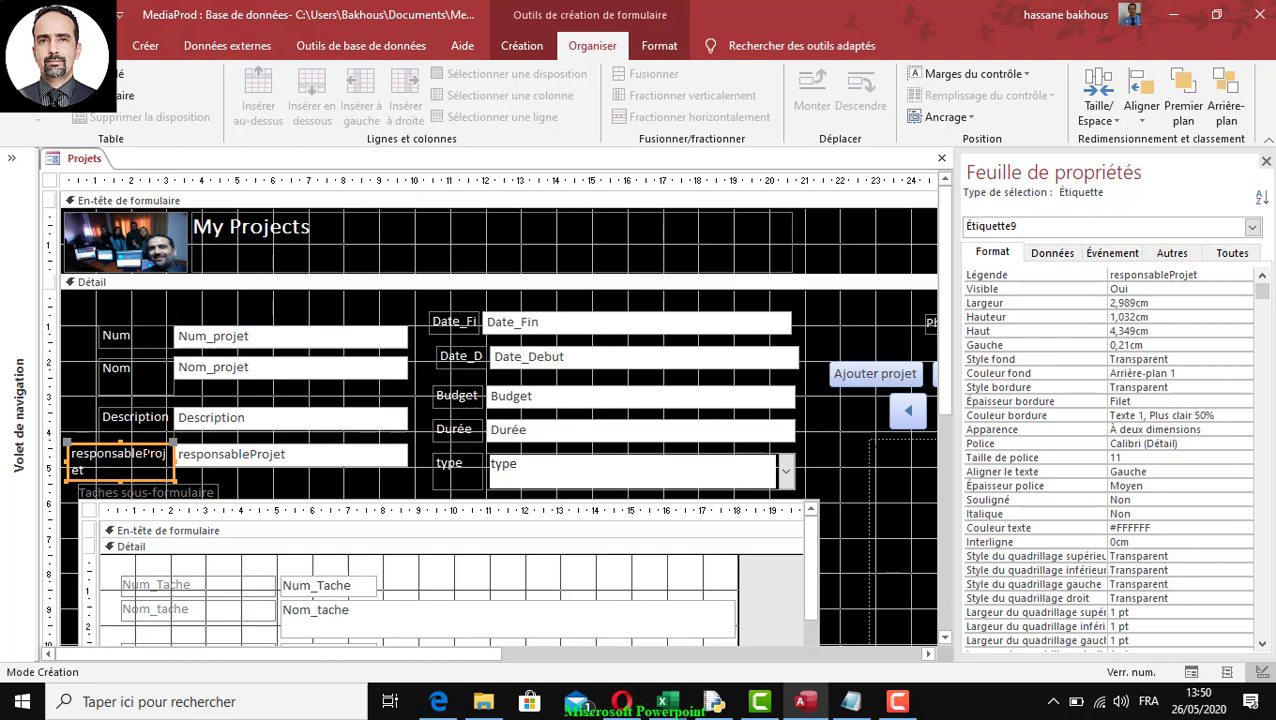
pyautogui.doubleClick(121, 454)
pyautogui.moveTo(141, 453); pyautogui.dragTo(160, 466)
pyautogui.press('BackSpace')
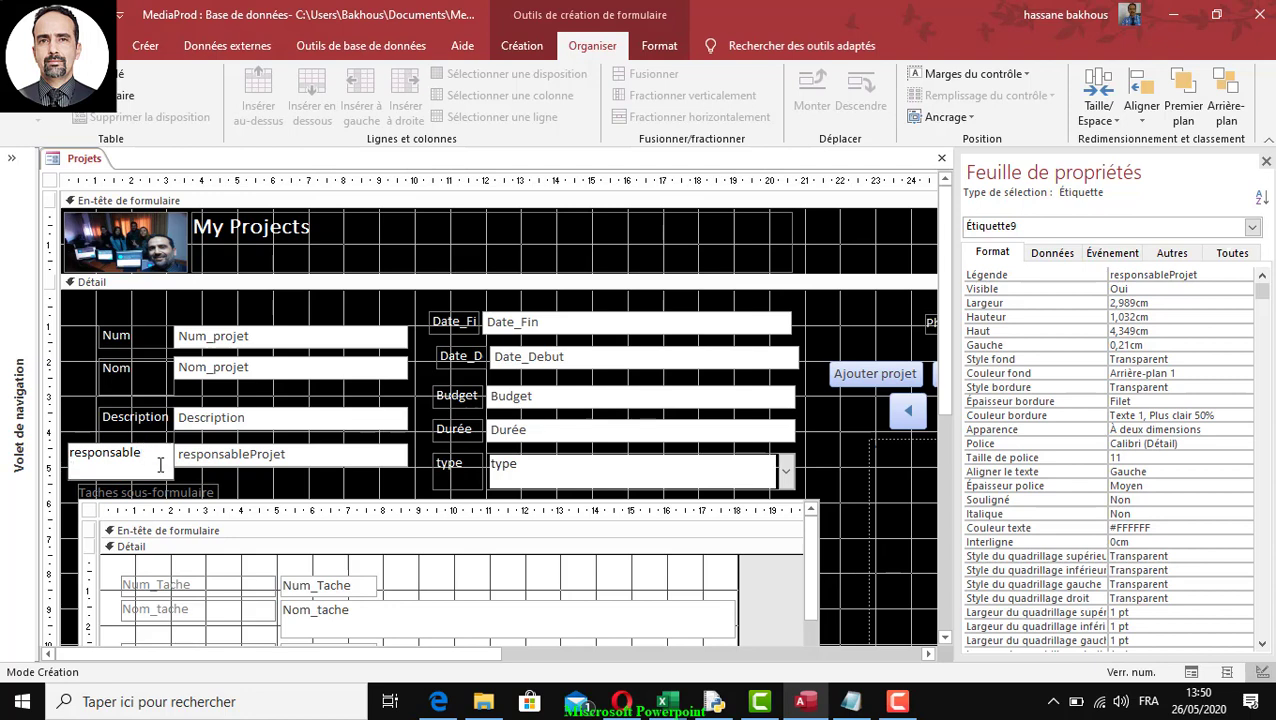
pyautogui.click(82, 430)
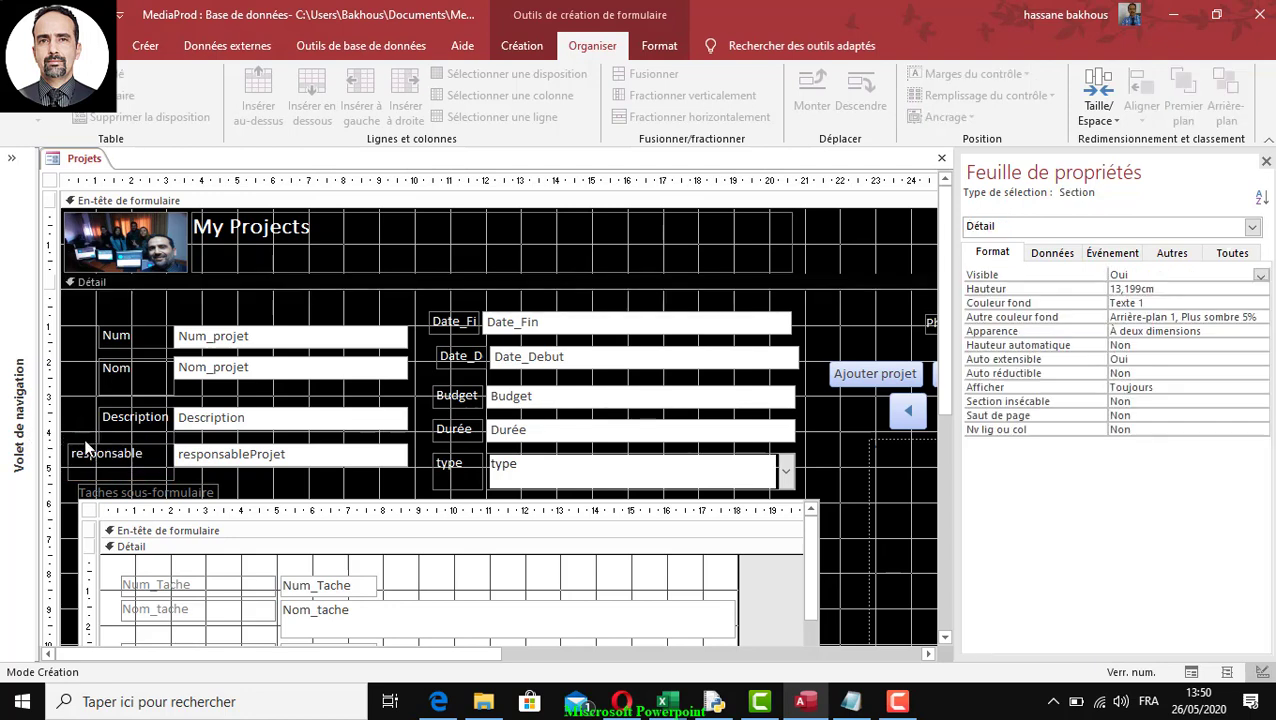
# Step: Narrow the responsable label to about 2.2 cm from its outer edge
pyautogui.click(82, 460)
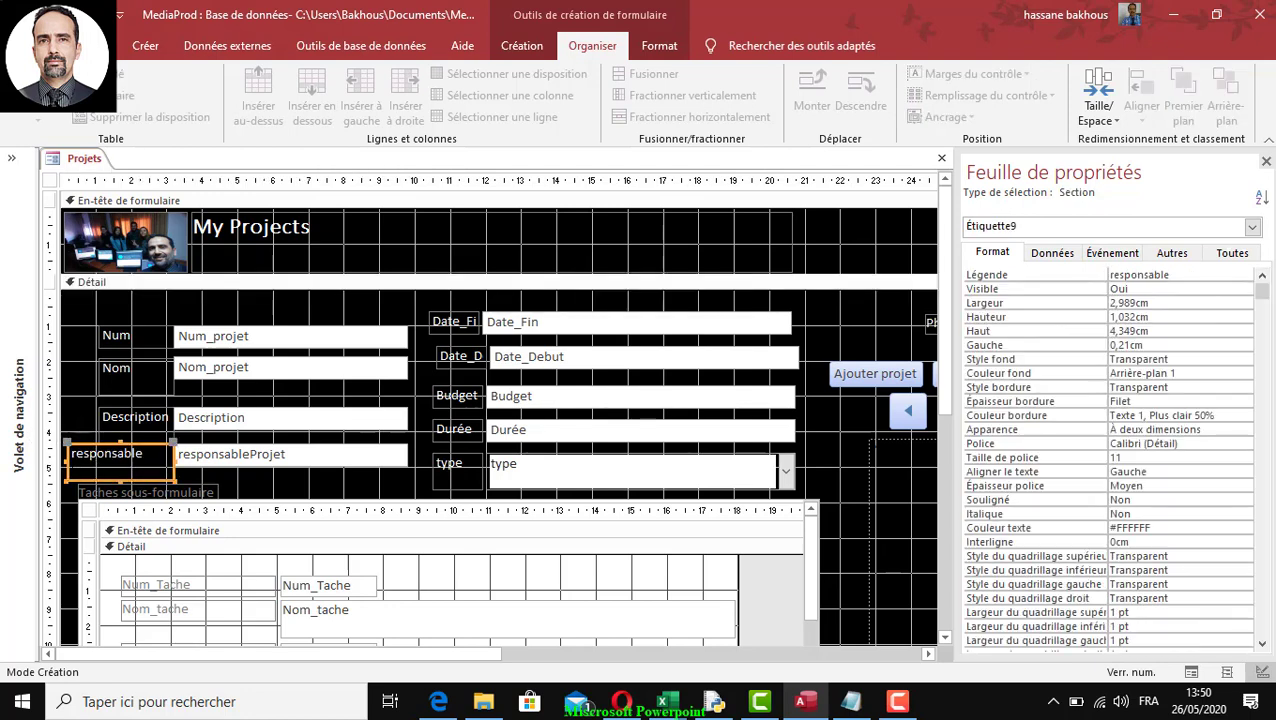
pyautogui.click(82, 463)
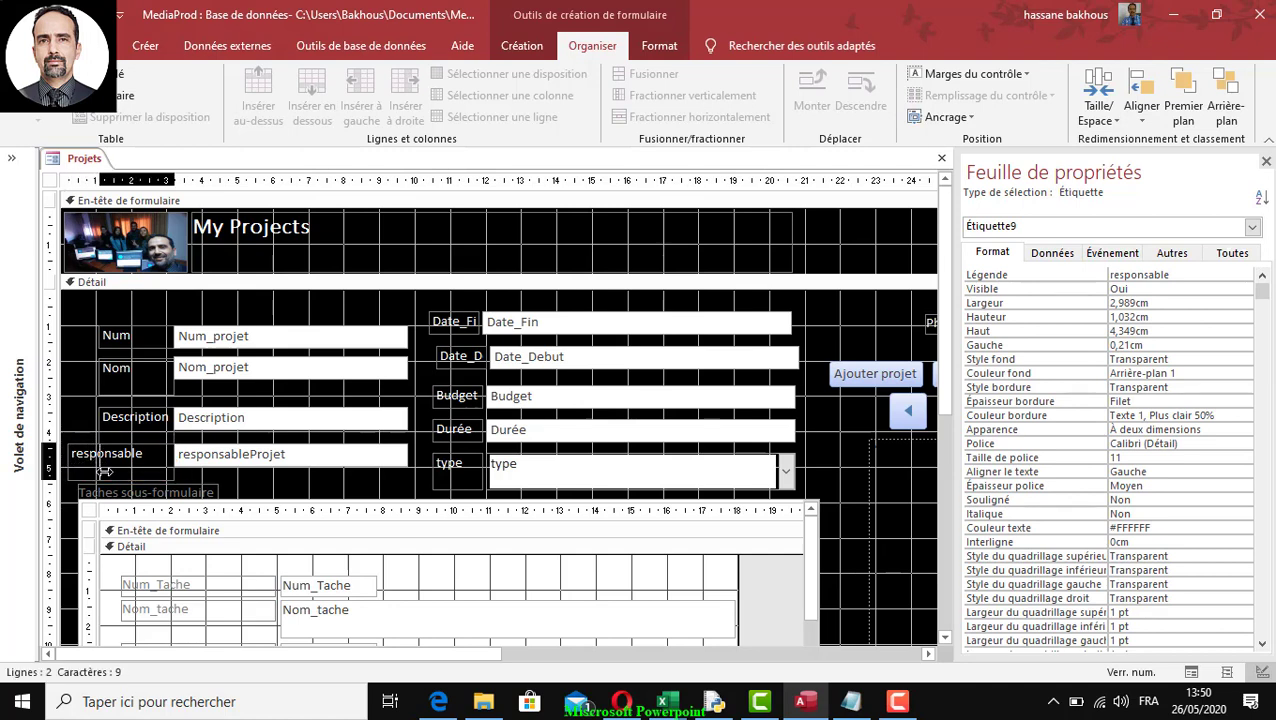
pyautogui.moveTo(68, 462); pyautogui.dragTo(92, 463)
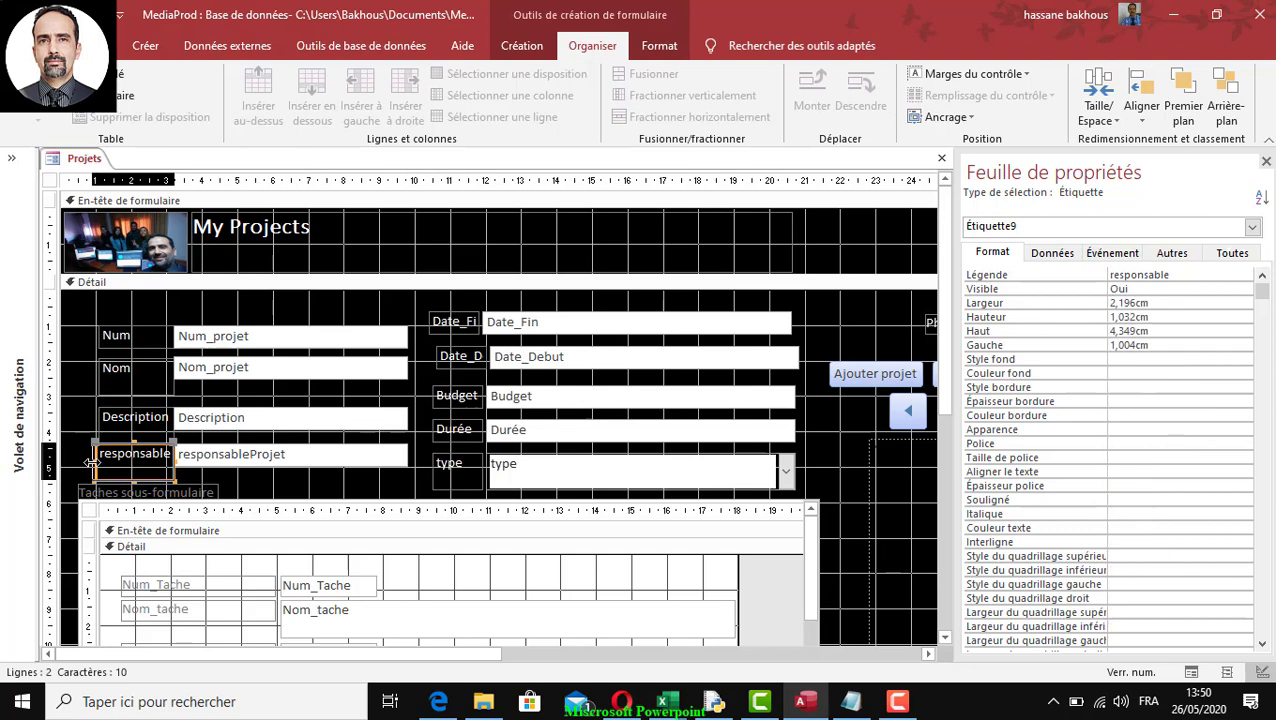
pyautogui.click(85, 386)
# Step: Narrow the Date_Fin, Date_Debut, Budget, Durée and type fields to about 6.2 cm and hide the property sheet
pyautogui.moveTo(564, 306); pyautogui.dragTo(680, 490)
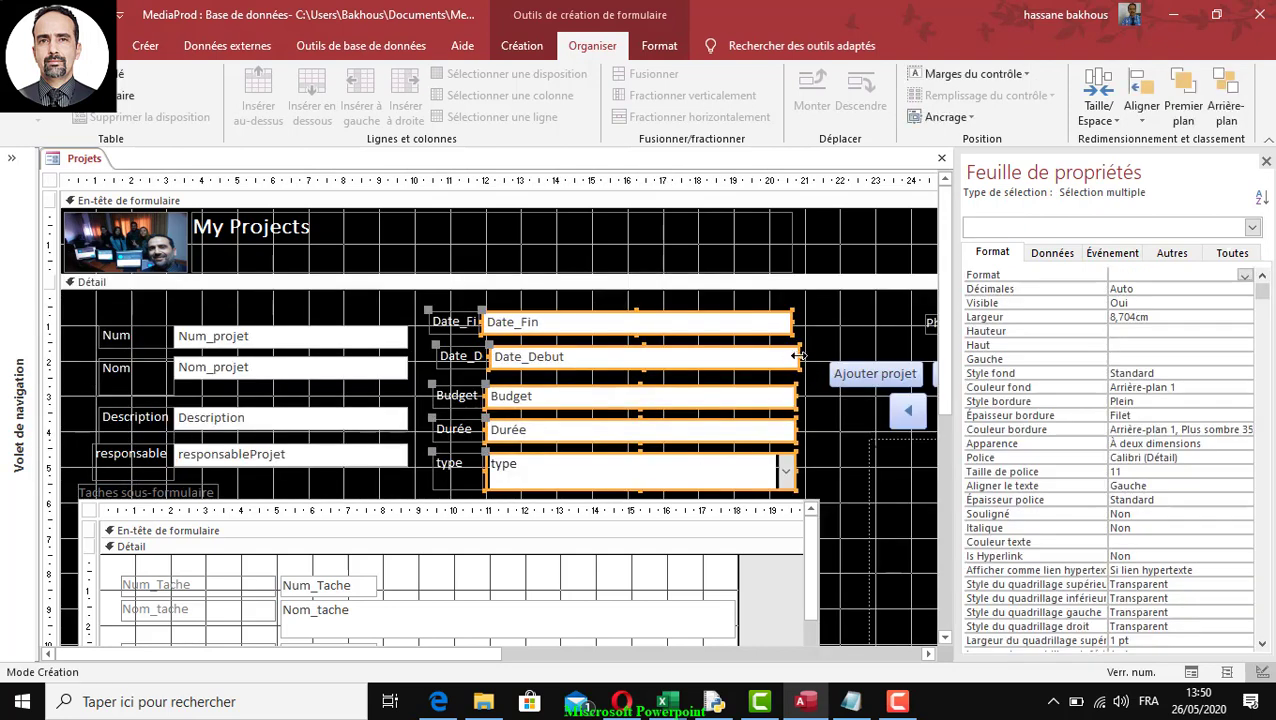
pyautogui.moveTo(797, 356); pyautogui.dragTo(706, 358)
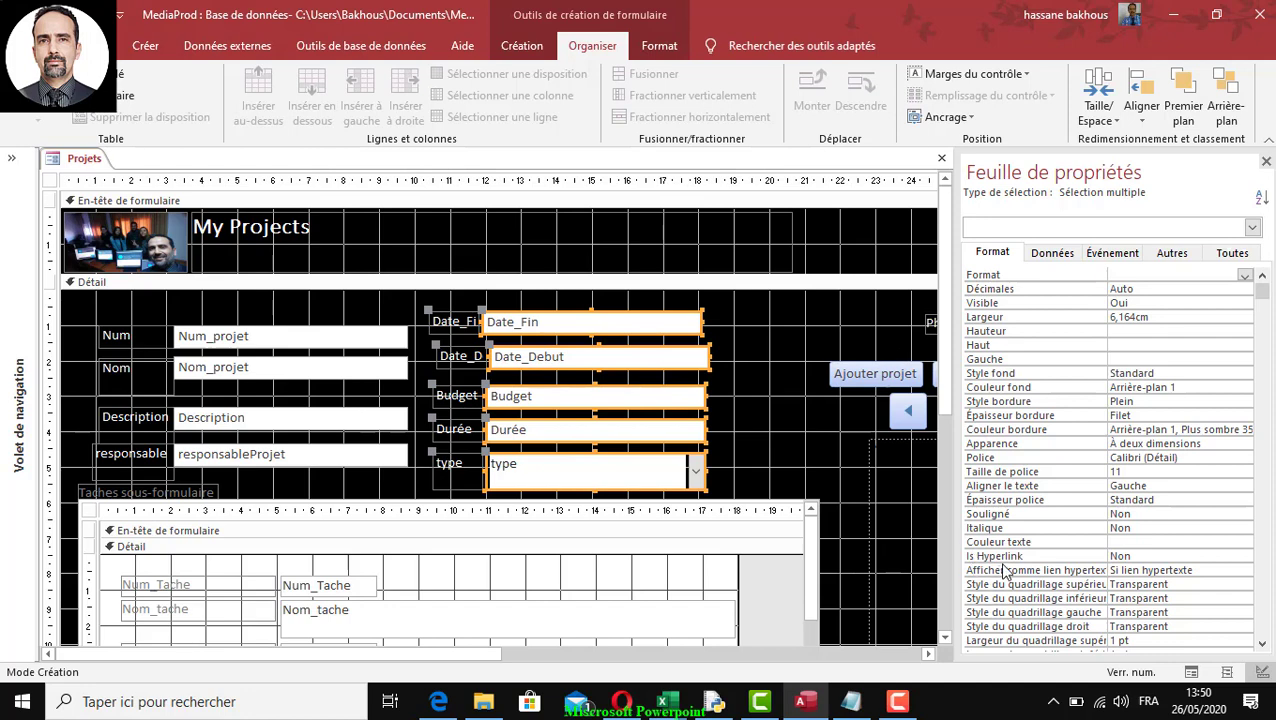
pyautogui.click(1266, 162)
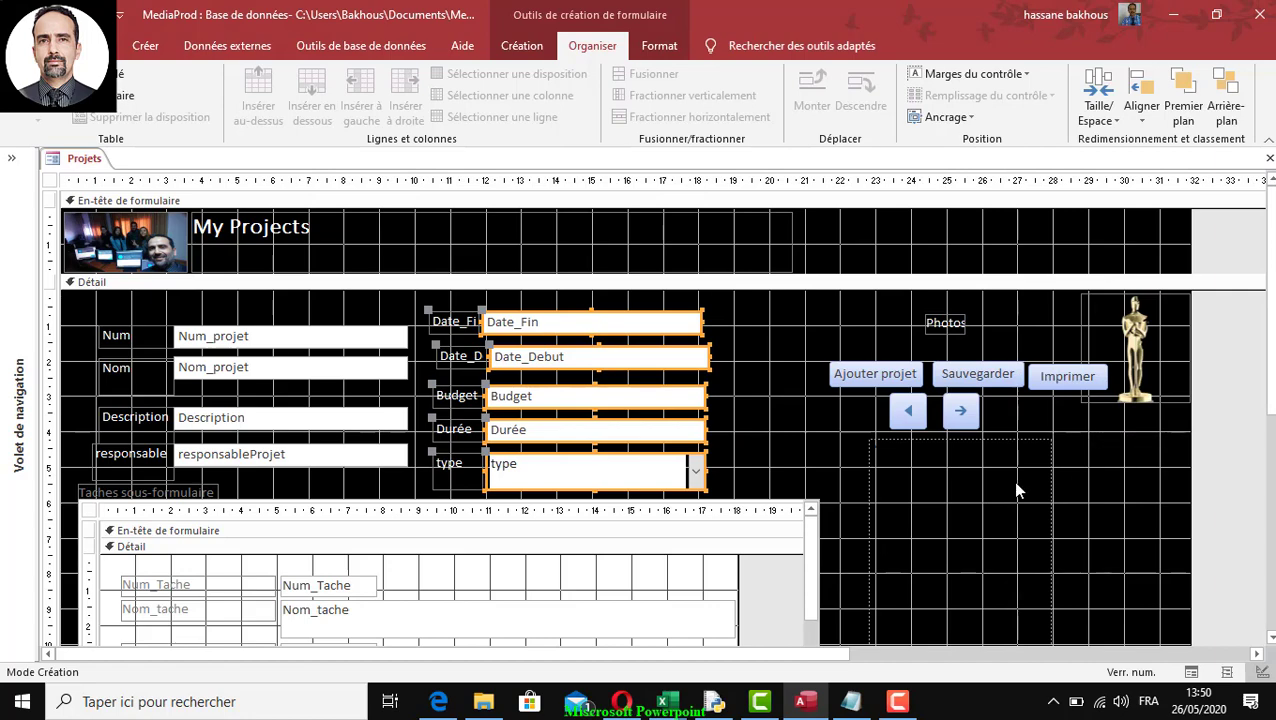
pyautogui.scroll(-3, 1014, 488)
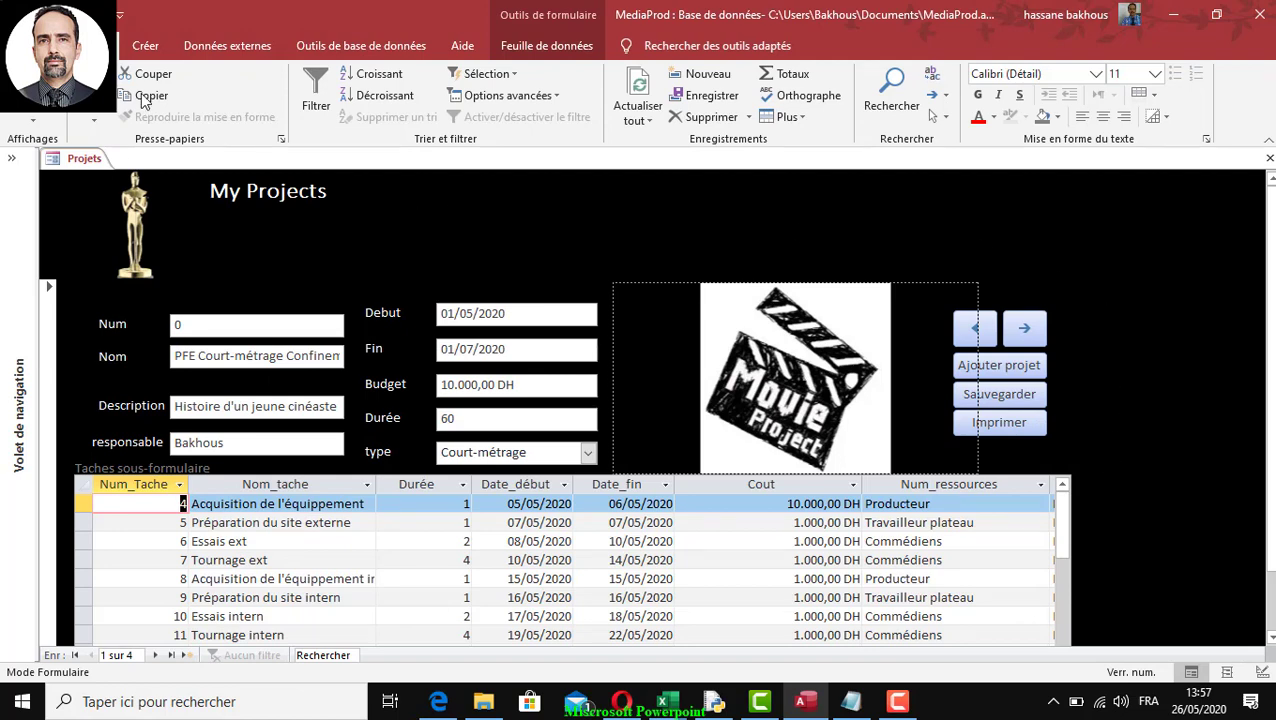
# Step: Collapse the ribbon to give the form more room and check the first project's Num and Budget fields
pyautogui.doubleClick(91, 45)
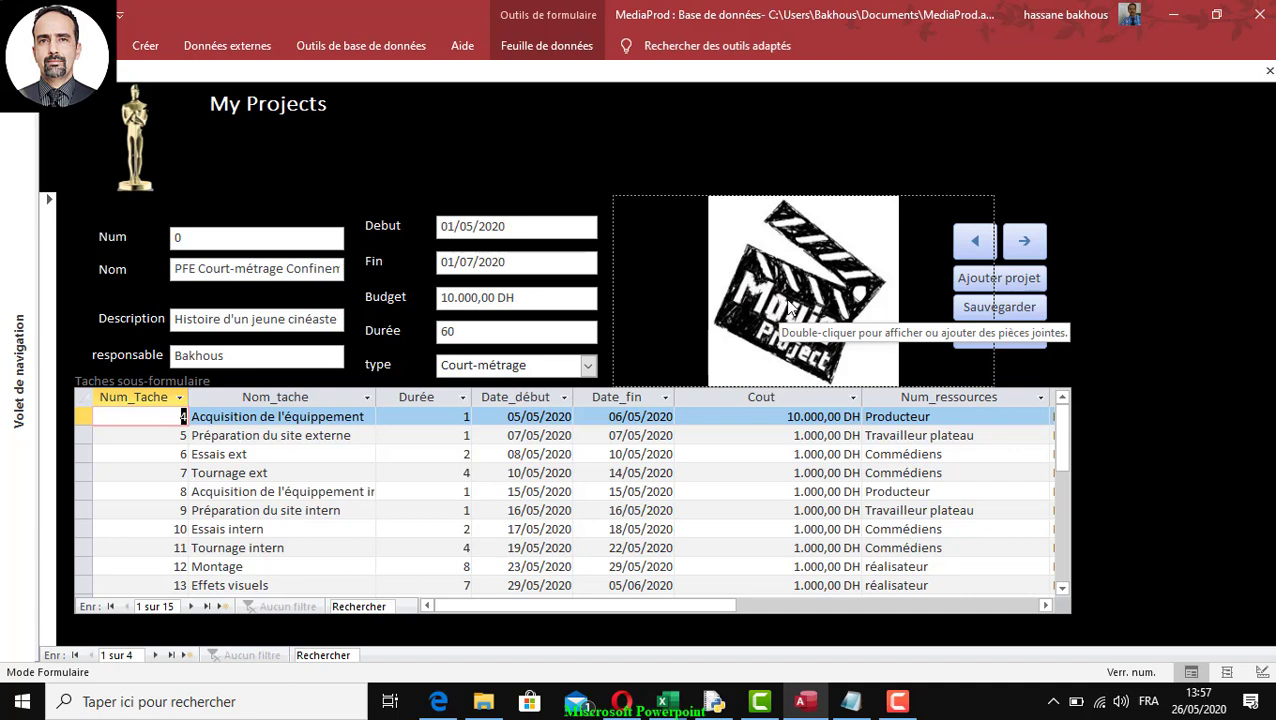
pyautogui.click(296, 235)
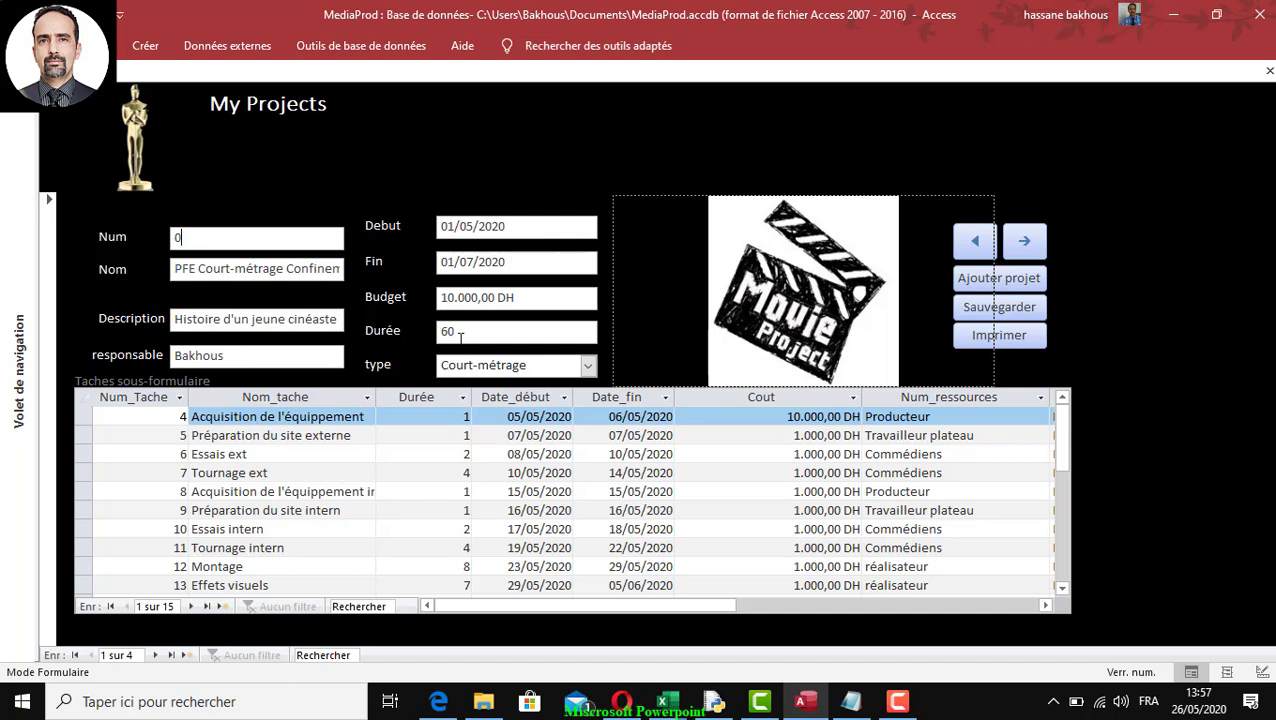
pyautogui.click(476, 302)
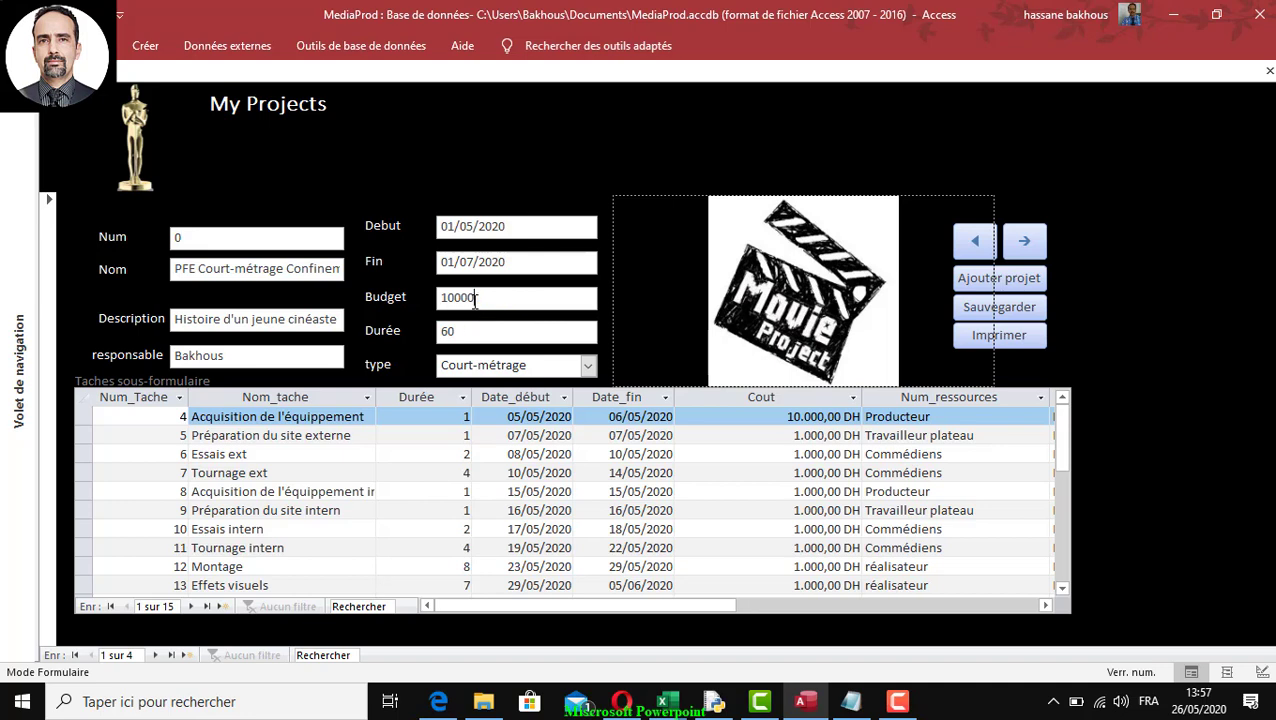